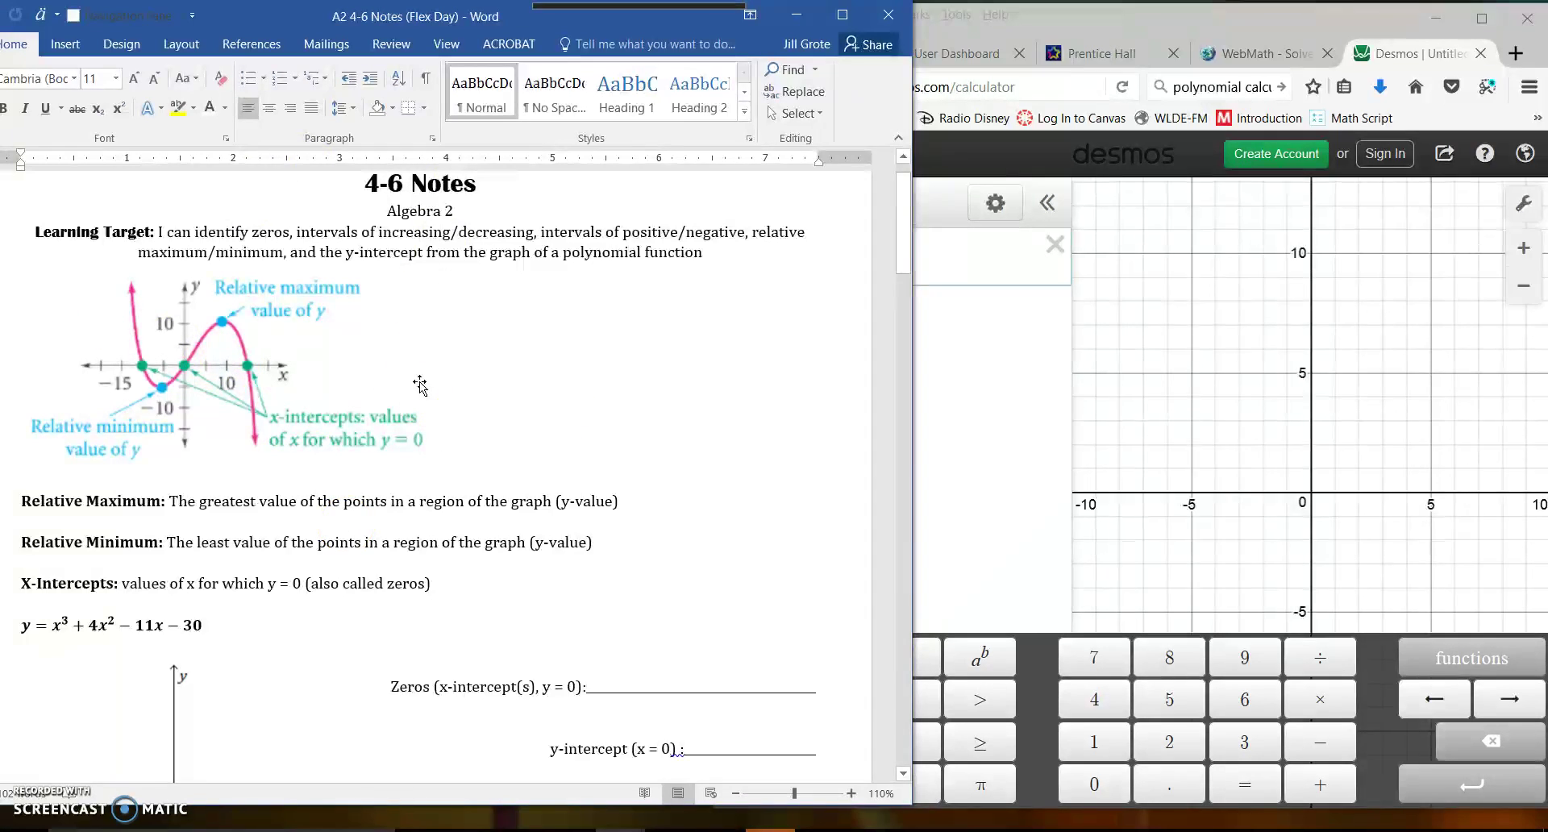
Step: Scroll the Word notes to the y = x³ + 4x² − 11x − 30 practice problem, then bring Desmos forward
{"action": "left_click", "coordinate": [1271, 22]}
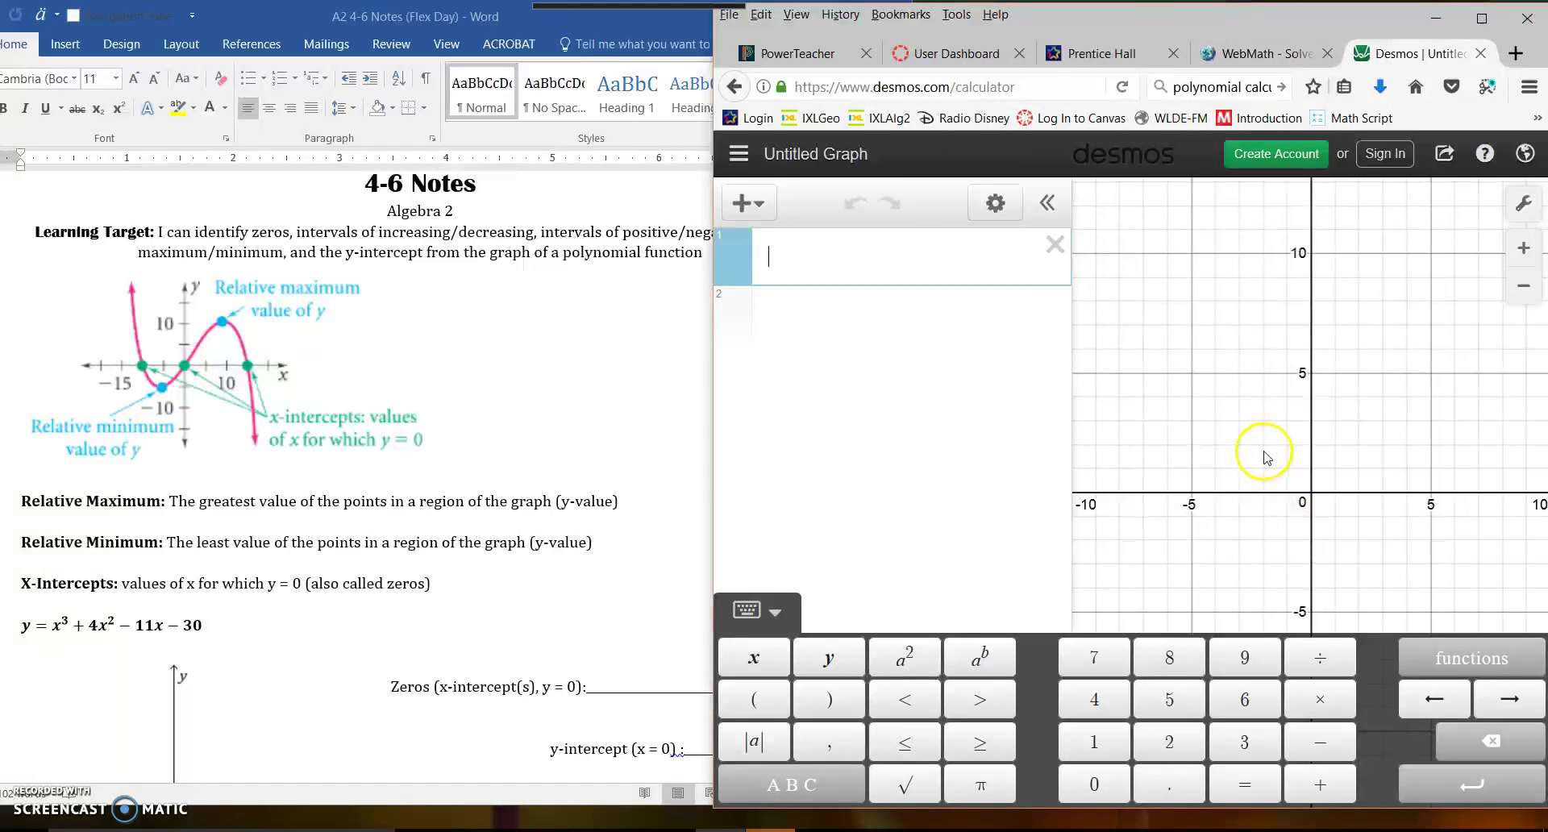
{"action": "left_click", "coordinate": [577, 24]}
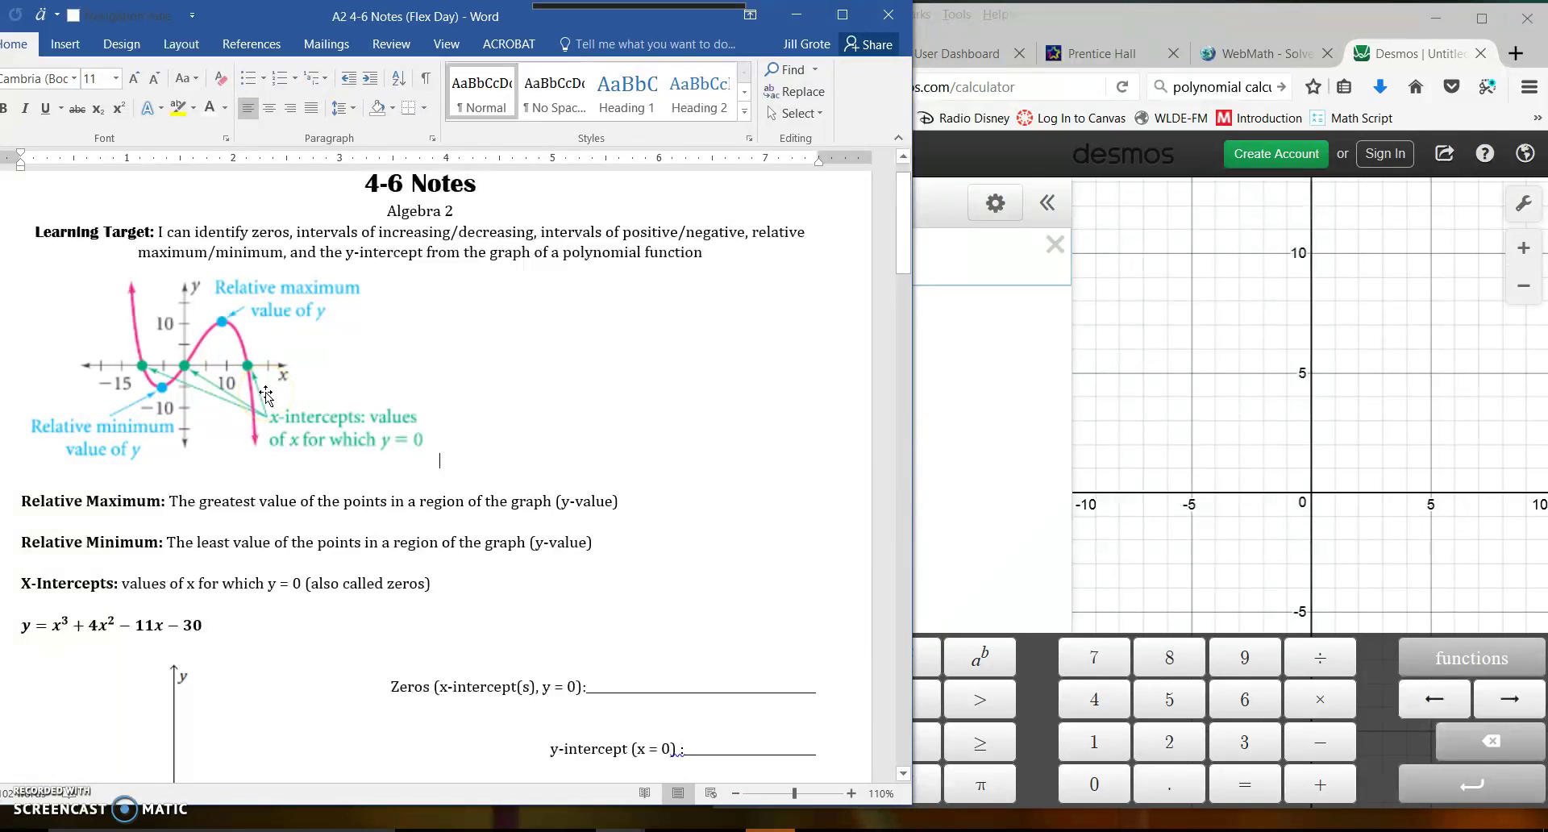
{"action": "left_click", "coordinate": [240, 395]}
{"action": "scroll", "coordinate": [709, 464], "scroll_direction": "down", "scroll_amount": 3}
{"action": "scroll", "coordinate": [713, 470], "scroll_direction": "down", "scroll_amount": 3}
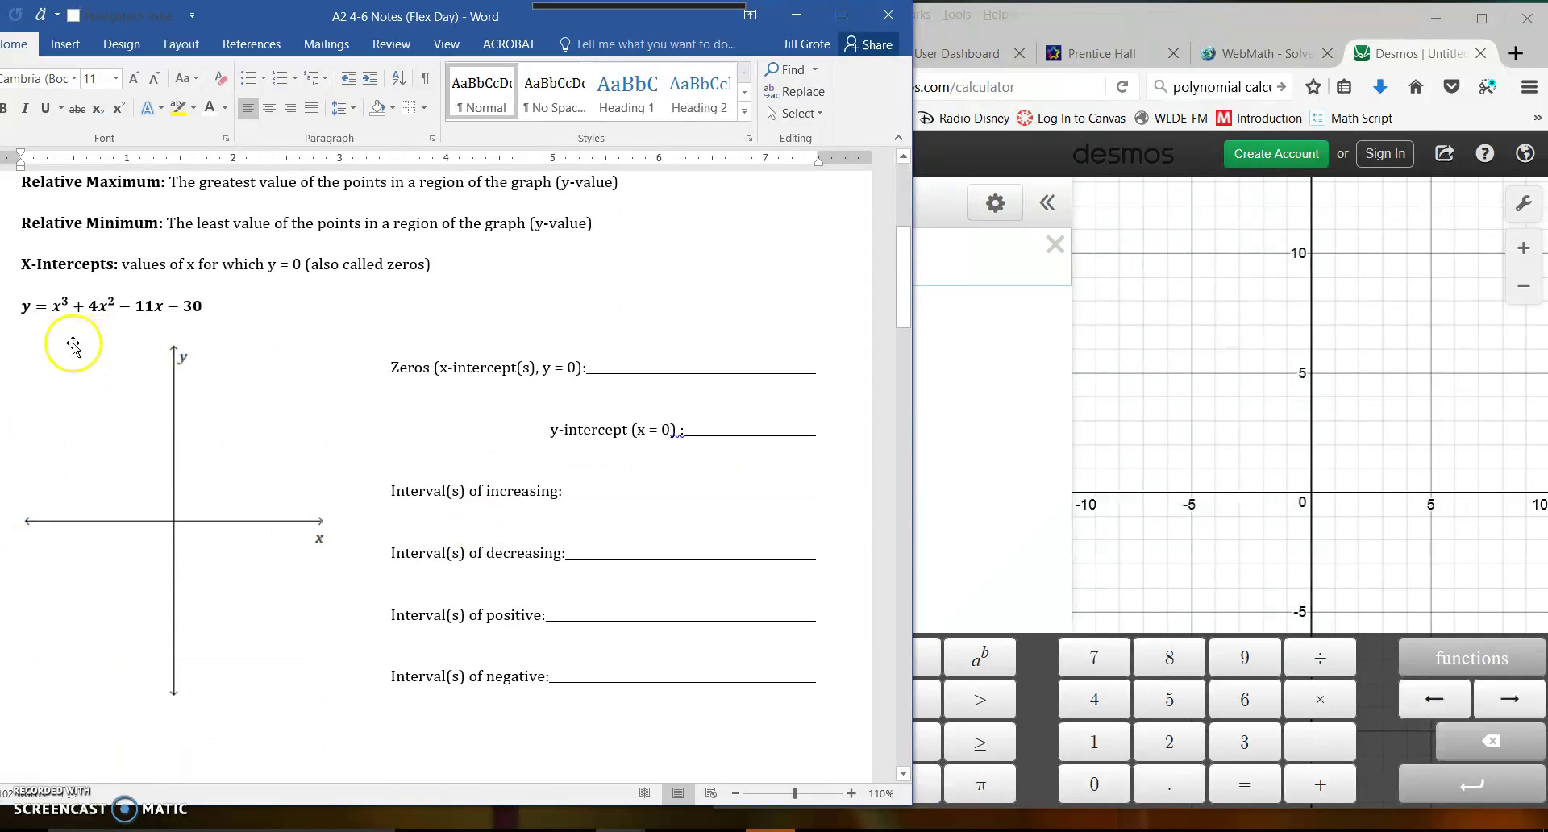
{"action": "left_click", "coordinate": [37, 306]}
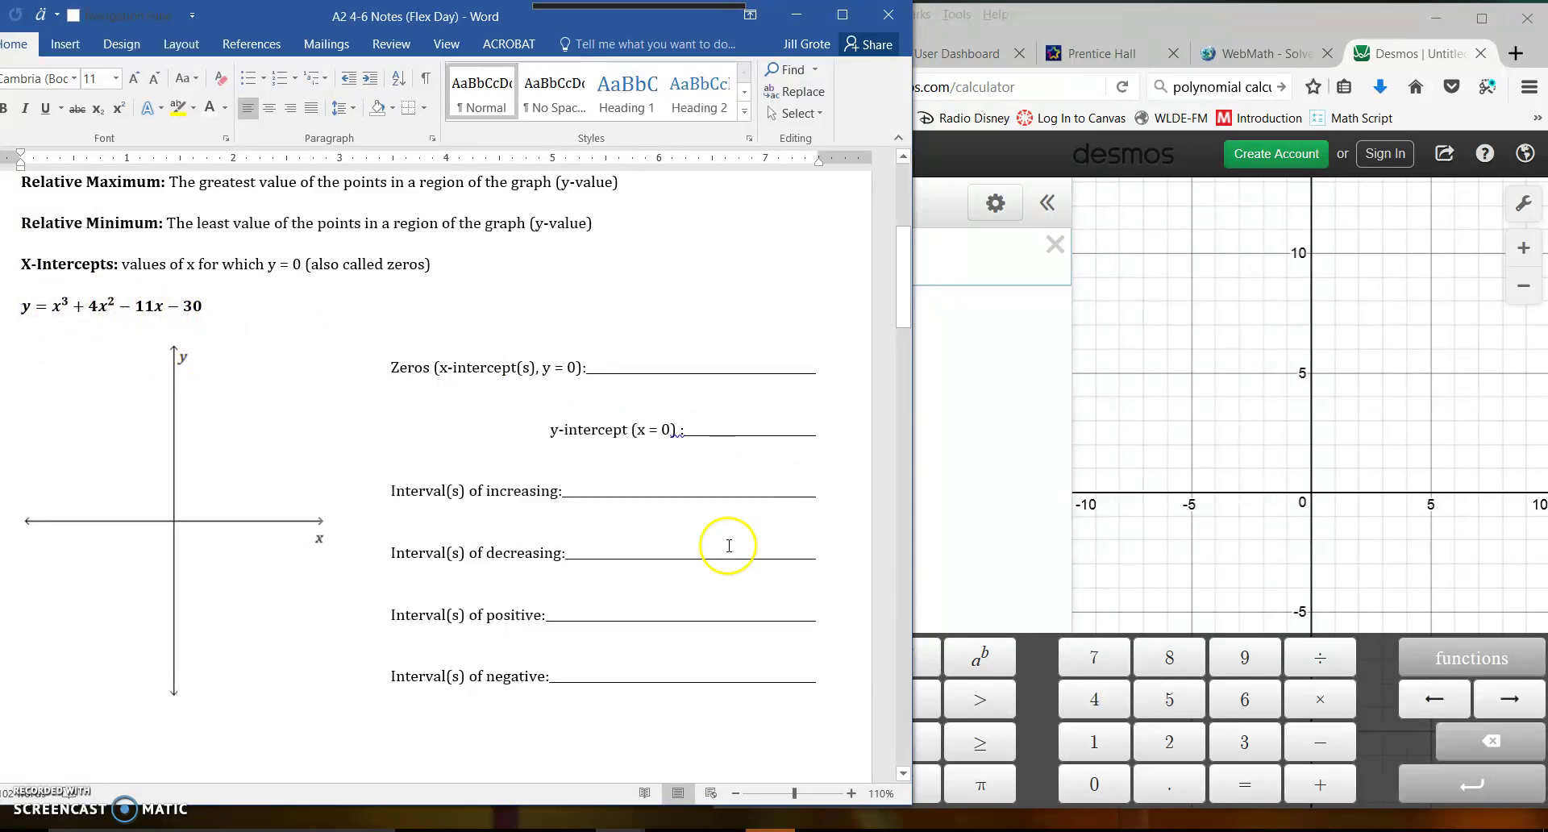
{"action": "left_click", "coordinate": [1085, 24]}
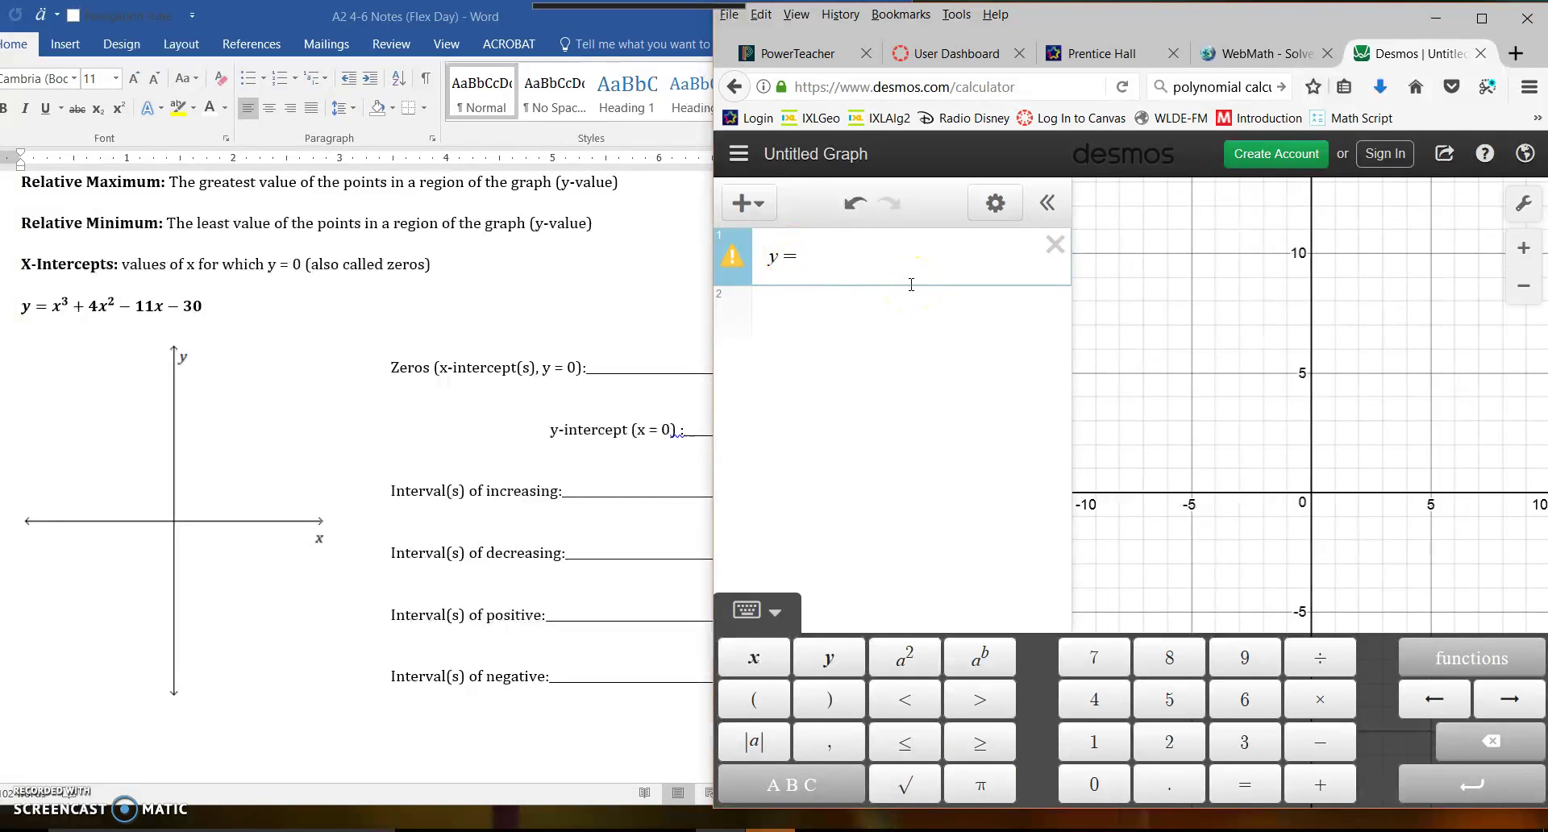
Step: Enter x^3+4x^2-11x-30 after y = in Desmos's first expression line
{"action": "type", "text": "x"}
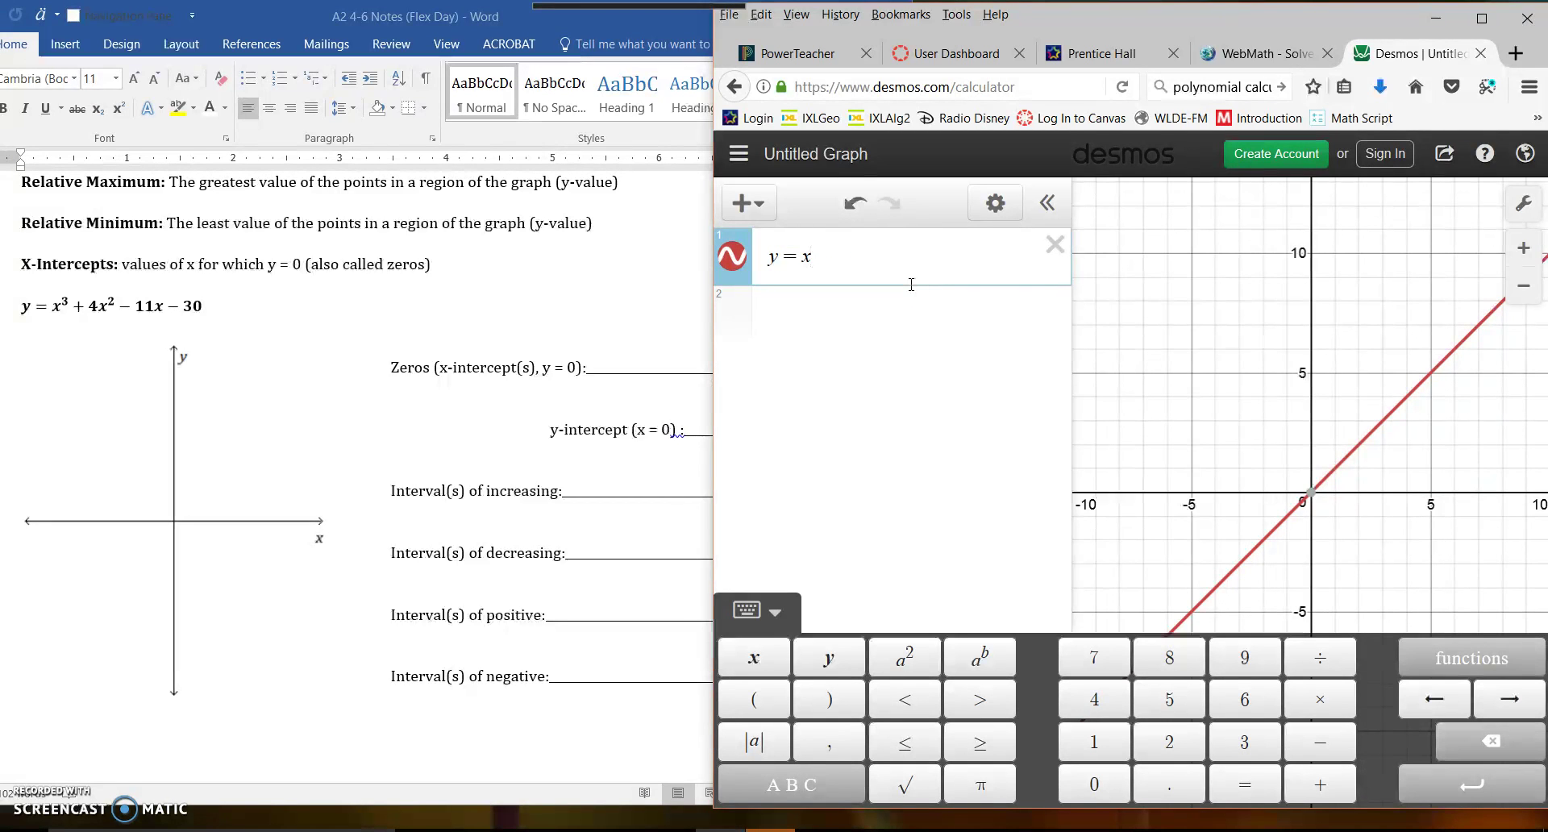
{"action": "type", "text": "^"}
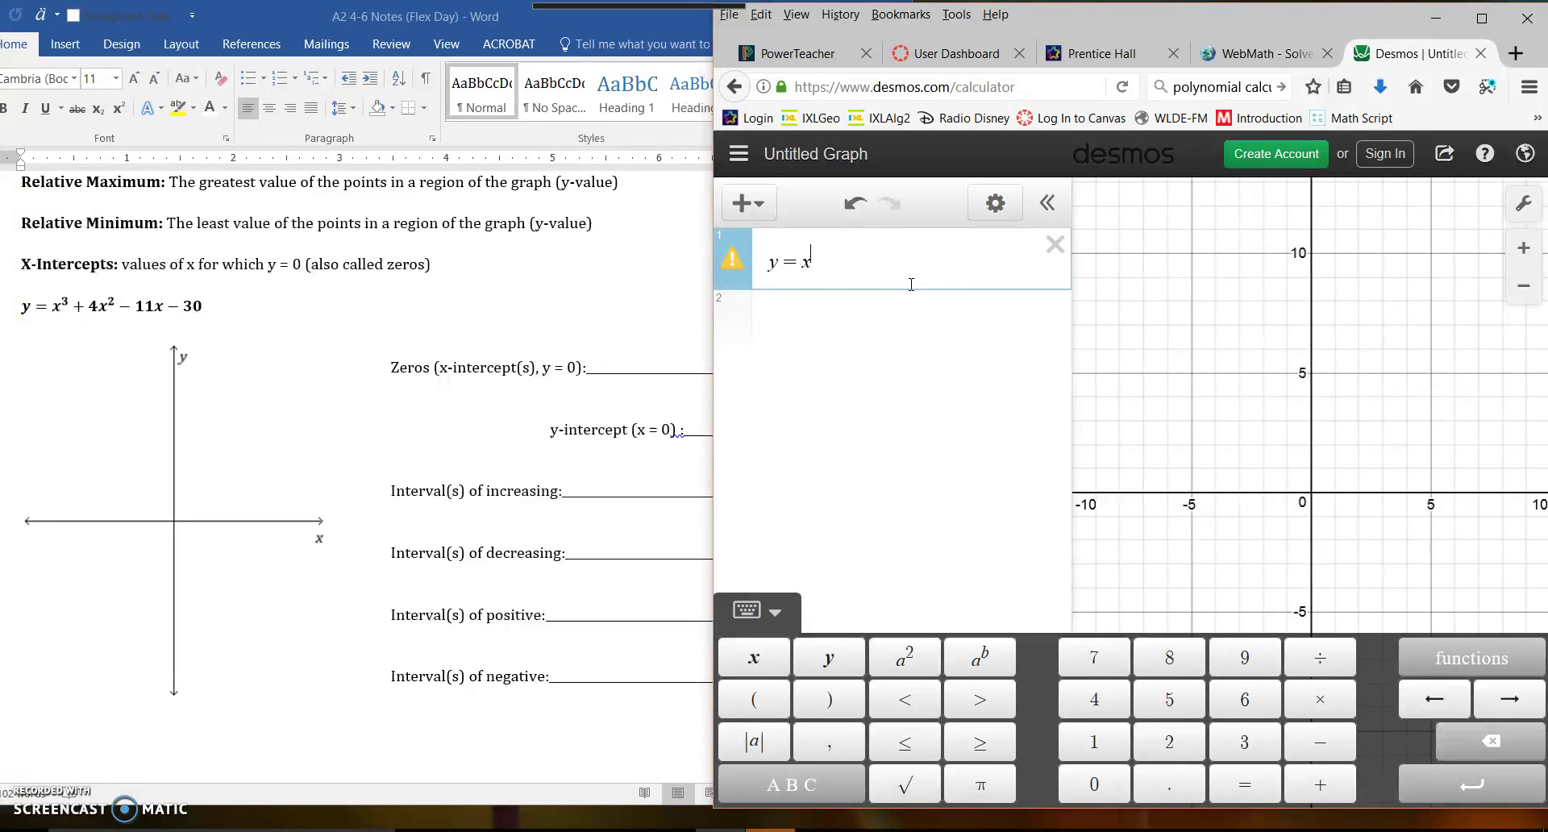
{"action": "type", "text": "3"}
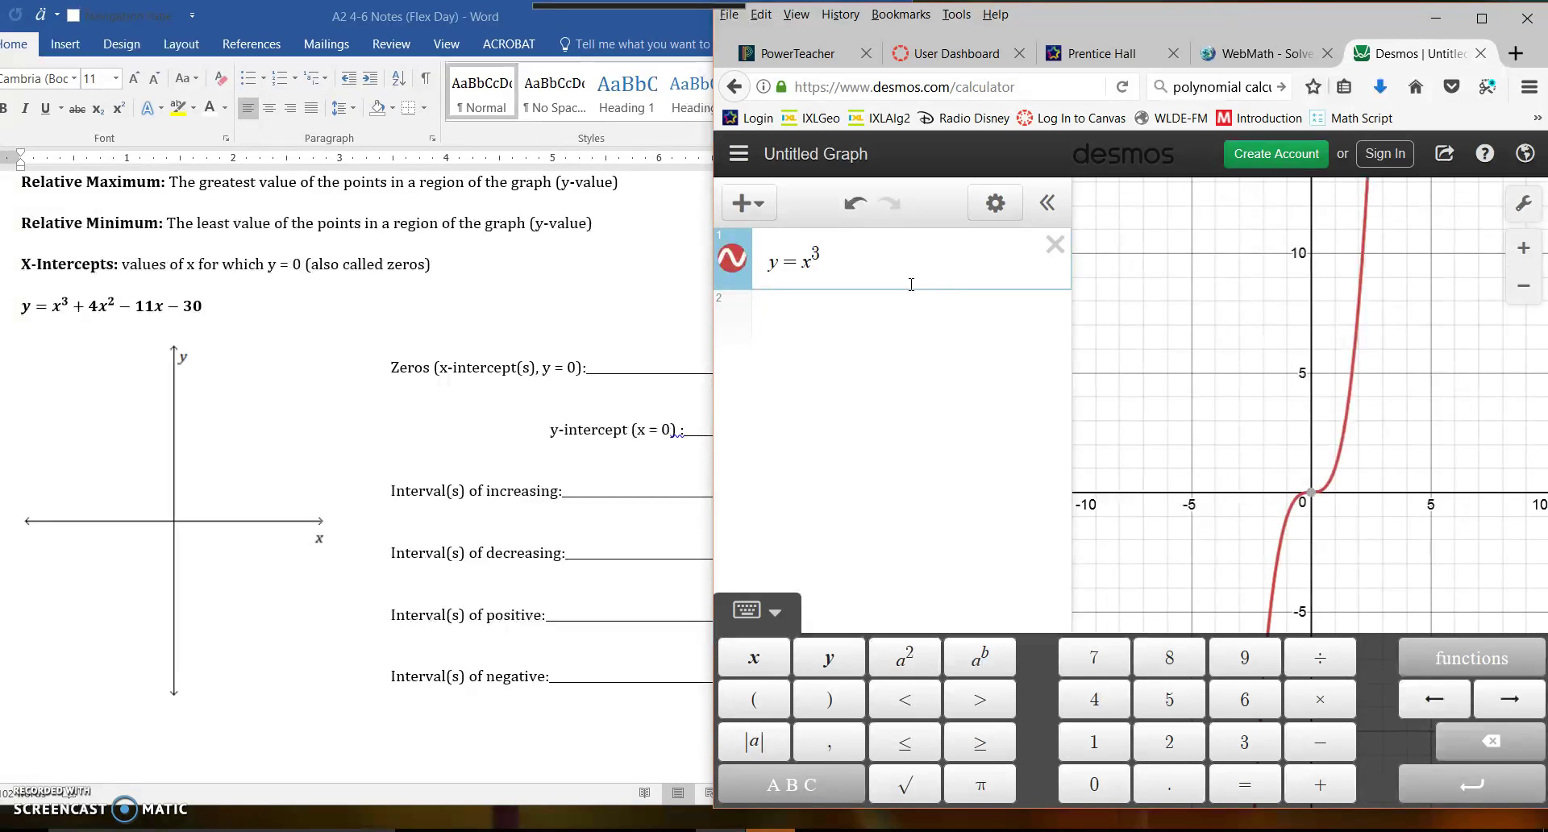
{"action": "left_click", "coordinate": [934, 278]}
{"action": "type", "text": "+4x"}
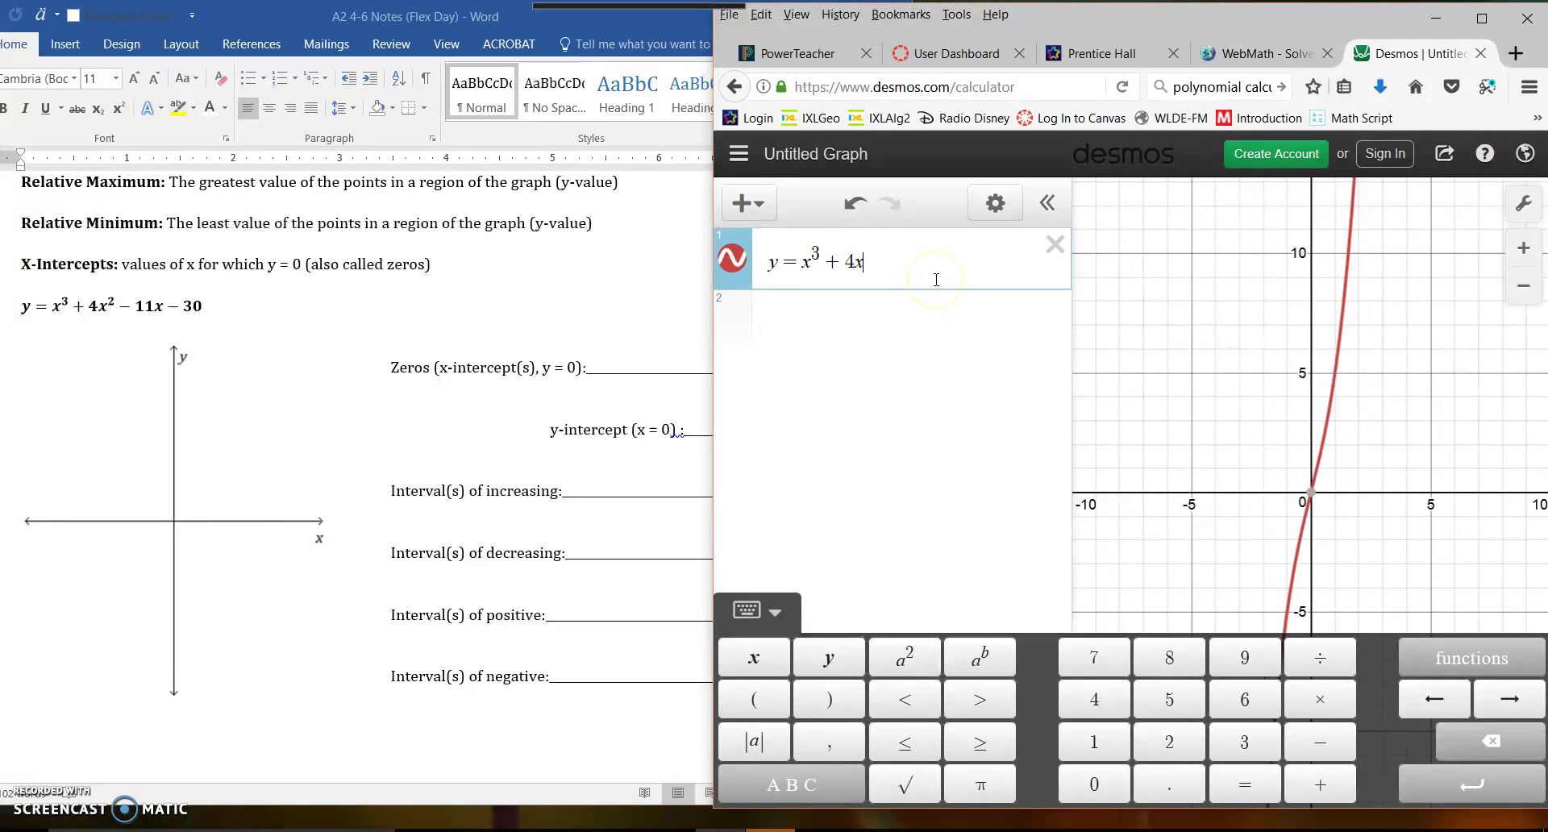
{"action": "type", "text": "^2"}
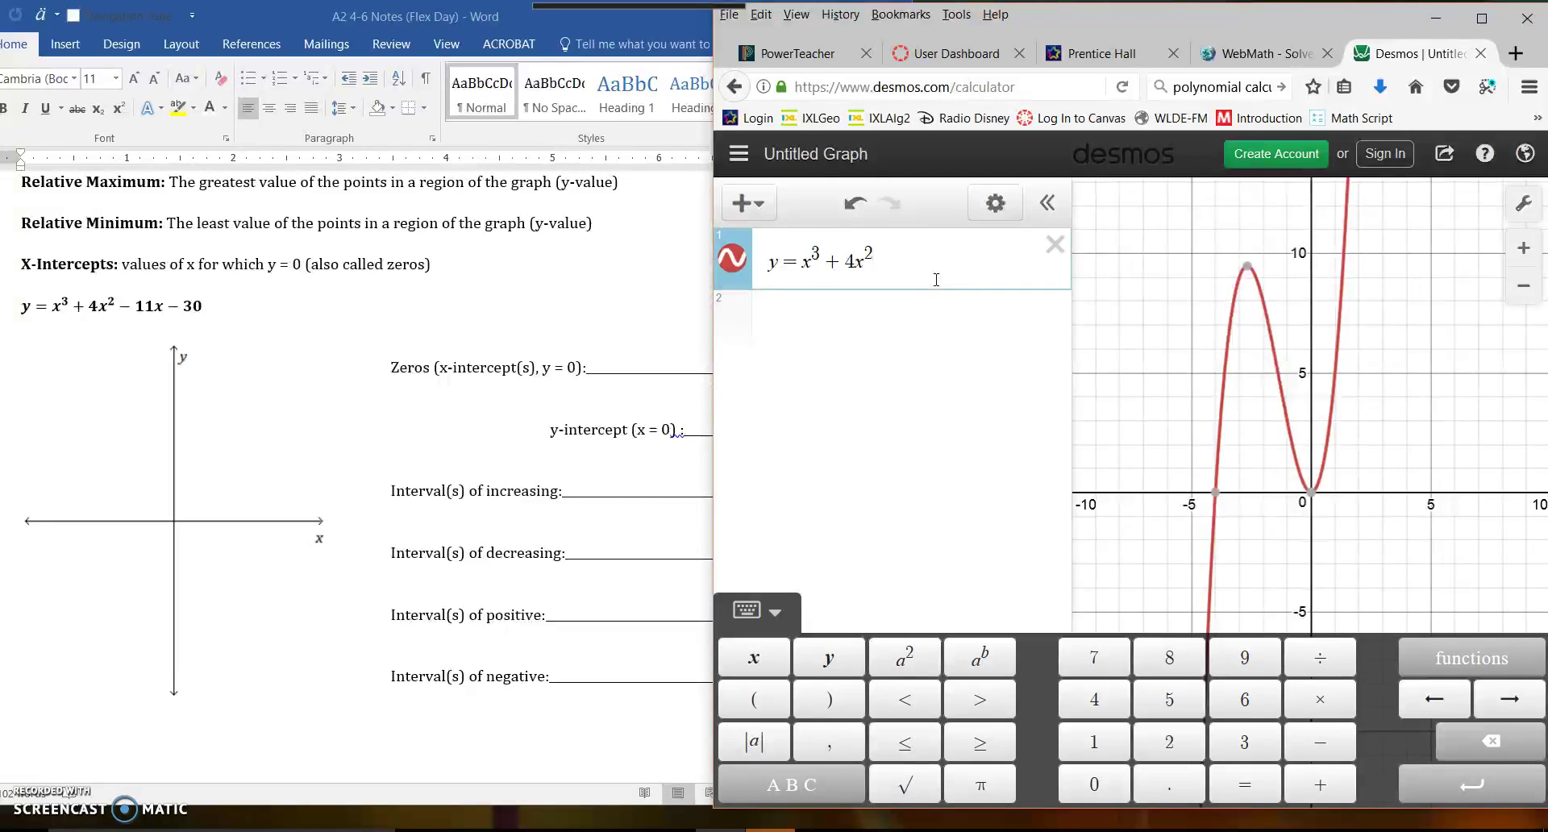
{"action": "type", "text": "-11x-"}
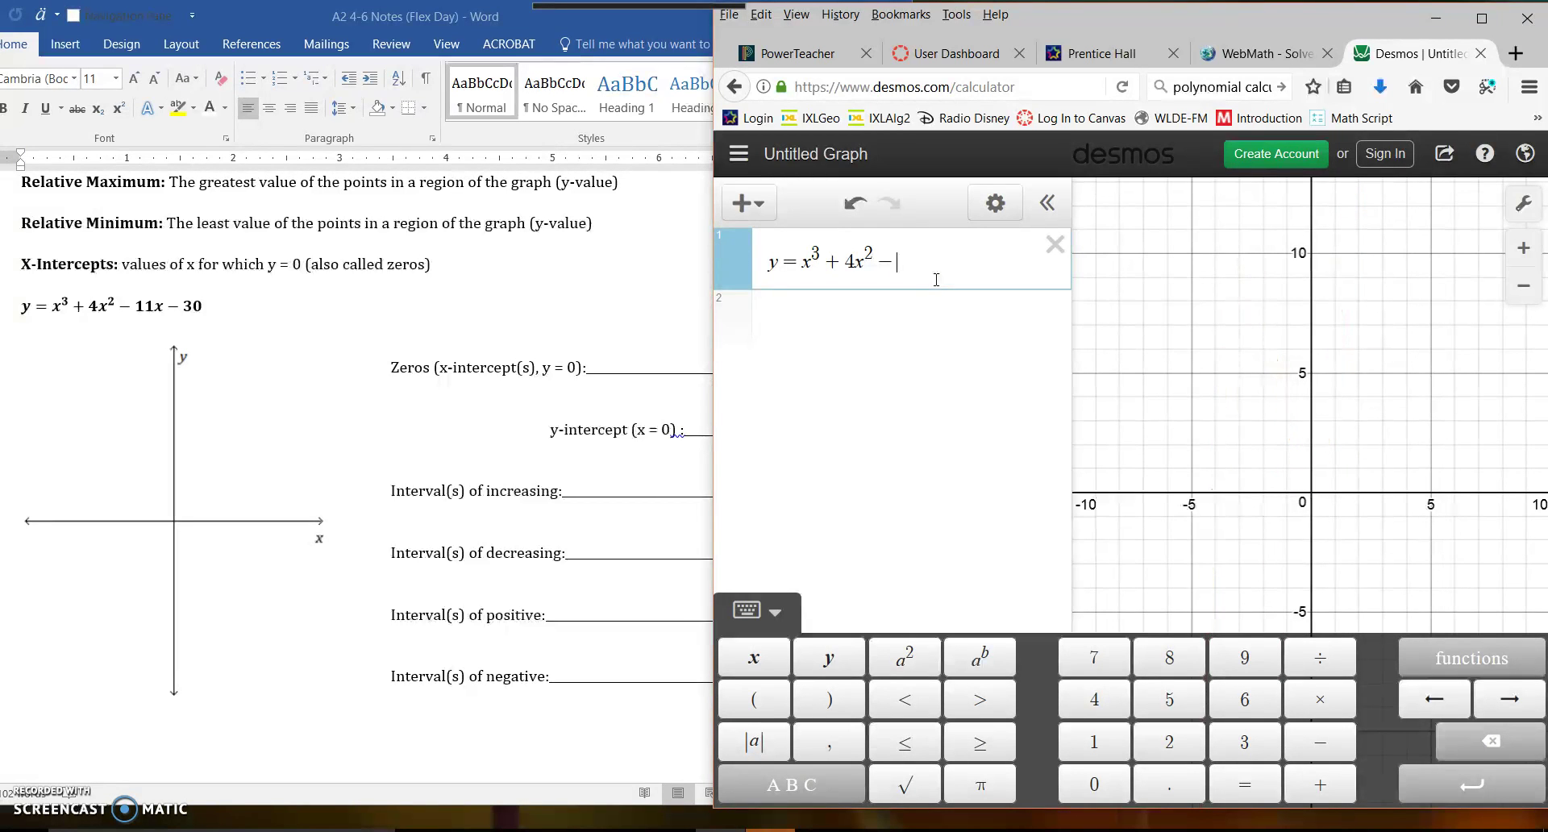
{"action": "type", "text": "30"}
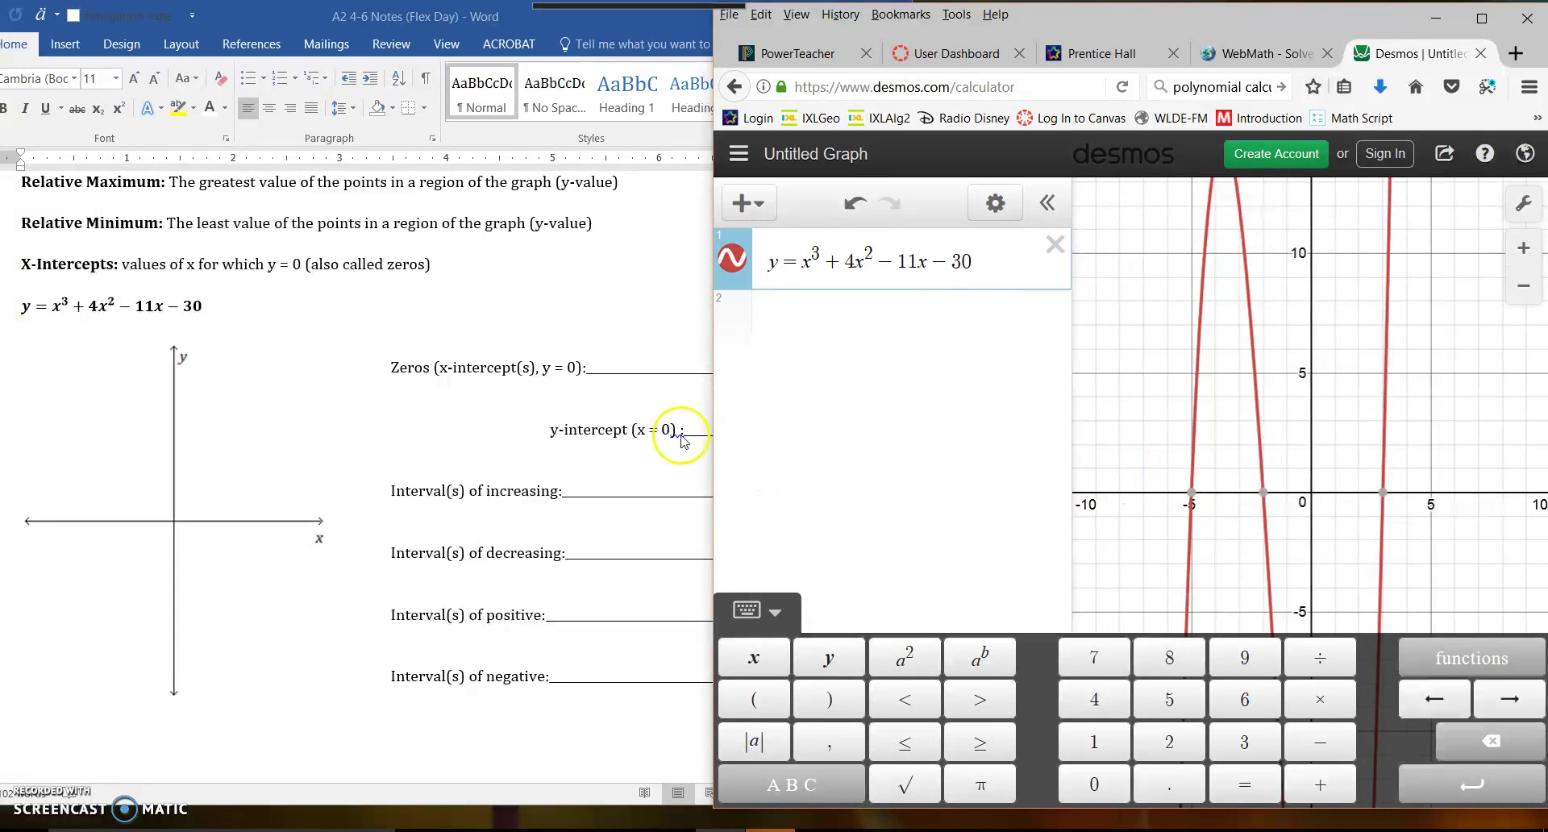
Step: Widen Desmos to nearly full screen, hide the keypad, and zoom to show the cubic's turning points and intercepts
{"action": "left_click_drag", "start_coordinate": [711, 436], "coordinate": [450, 435]}
{"action": "left_click", "coordinate": [1468, 463]}
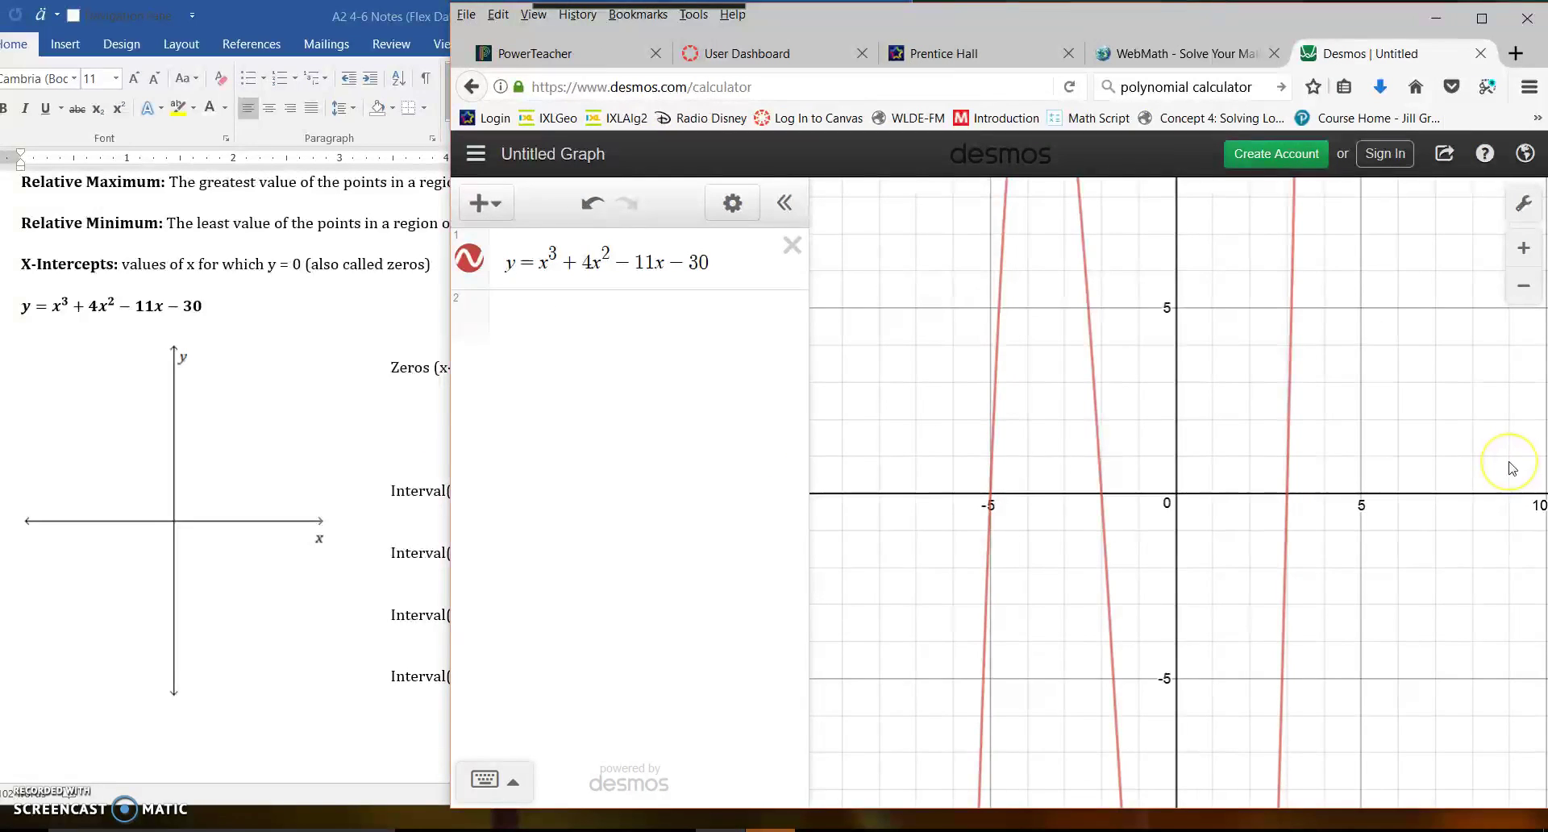
{"action": "scroll", "coordinate": [1023, 594], "scroll_direction": "down", "scroll_amount": 5}
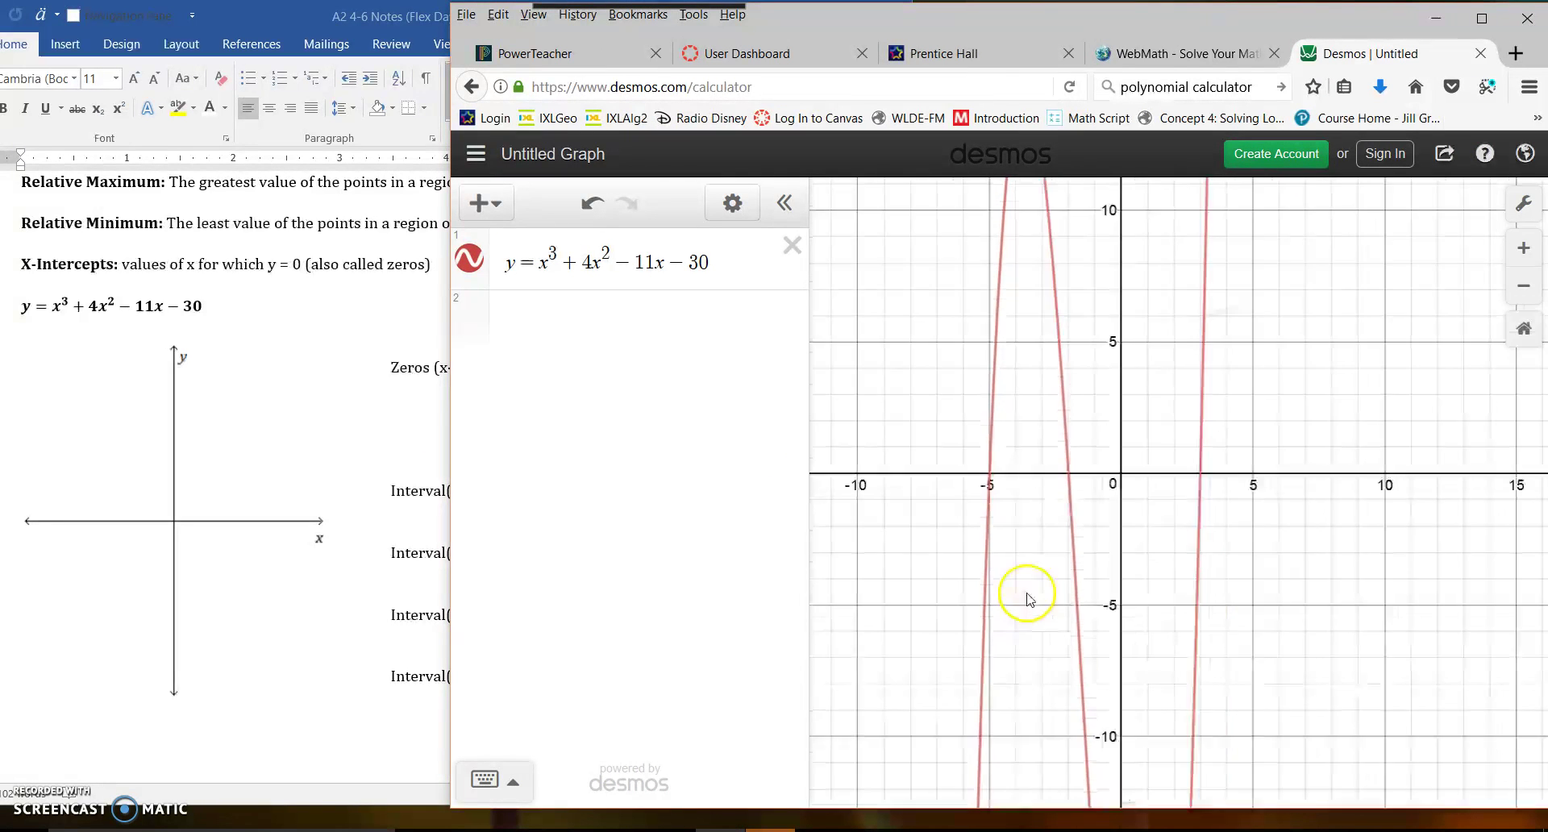
{"action": "left_click_drag", "start_coordinate": [1088, 650], "coordinate": [1109, 615]}
{"action": "scroll", "coordinate": [1216, 472], "scroll_direction": "down", "scroll_amount": 1}
{"action": "left_click_drag", "start_coordinate": [1220, 273], "coordinate": [1236, 282]}
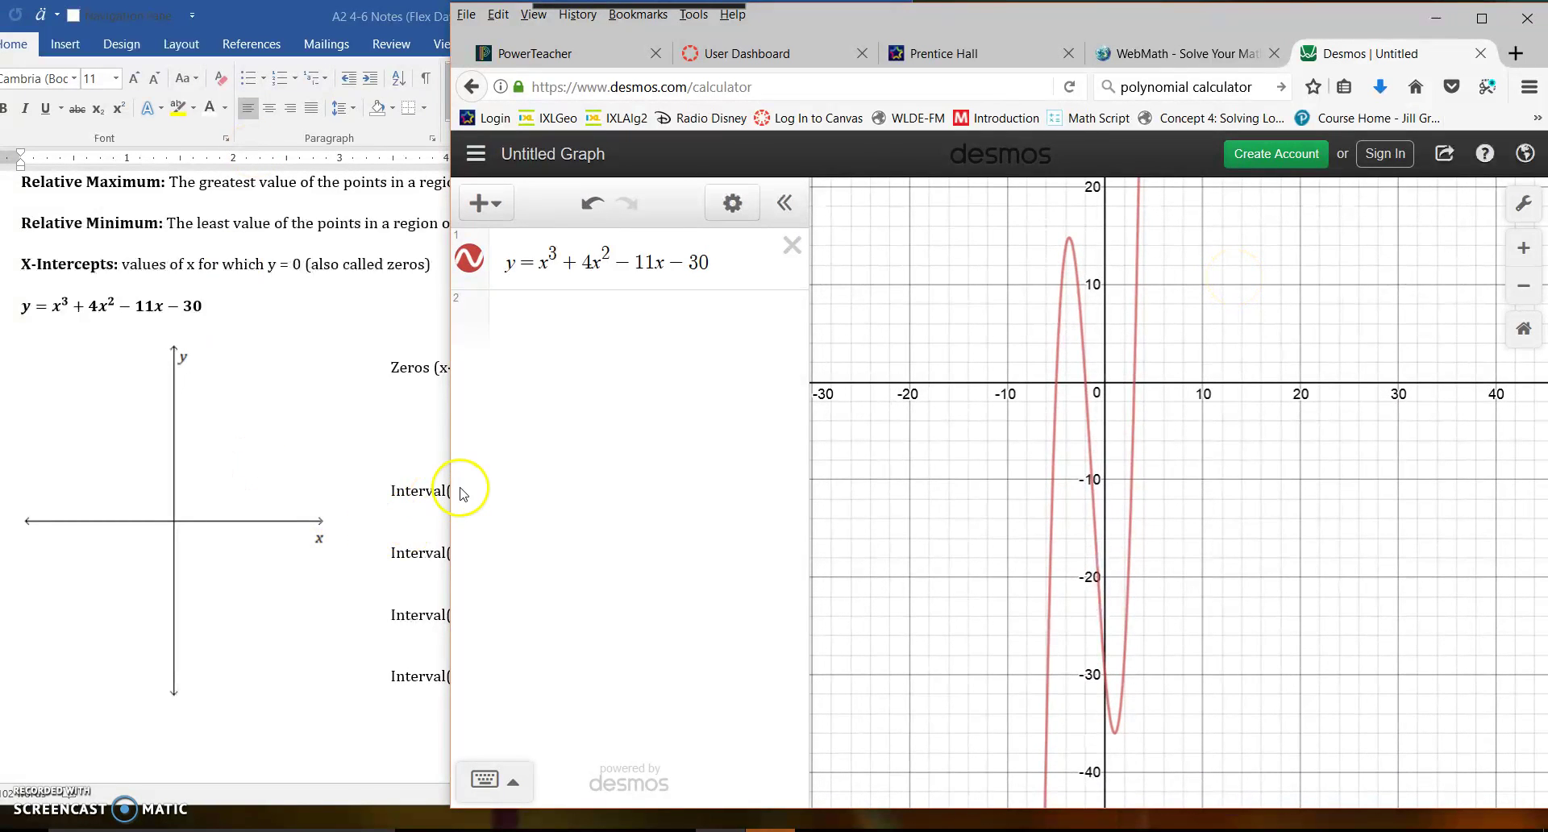
{"action": "left_click_drag", "start_coordinate": [445, 490], "coordinate": [95, 438]}
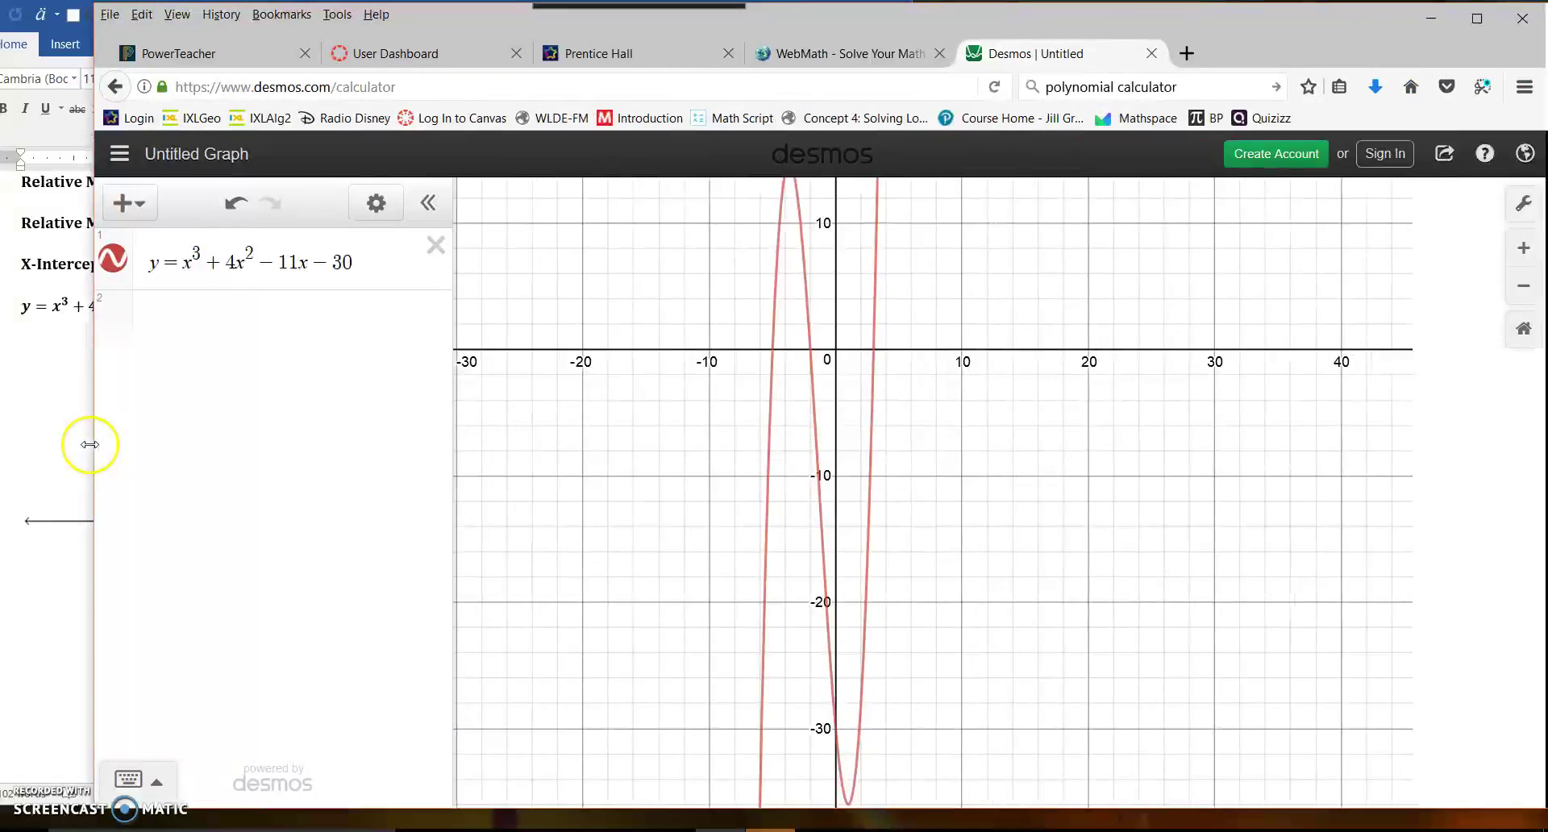
{"action": "scroll", "coordinate": [767, 629], "scroll_direction": "down", "scroll_amount": 3}
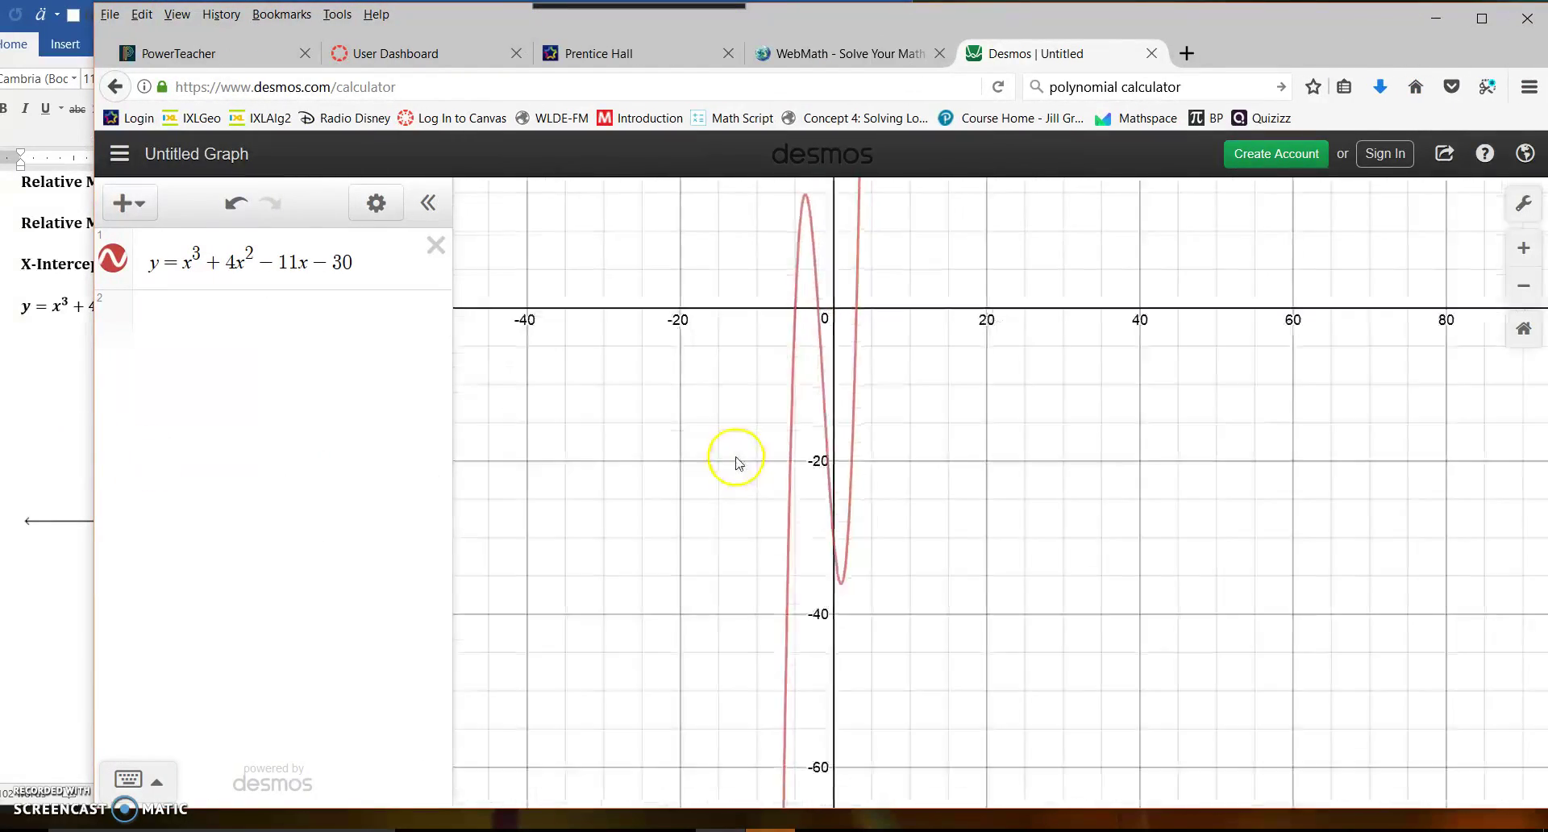
{"action": "scroll", "coordinate": [1088, 323], "scroll_direction": "down", "scroll_amount": 1}
{"action": "scroll", "coordinate": [680, 456], "scroll_direction": "up", "scroll_amount": 5}
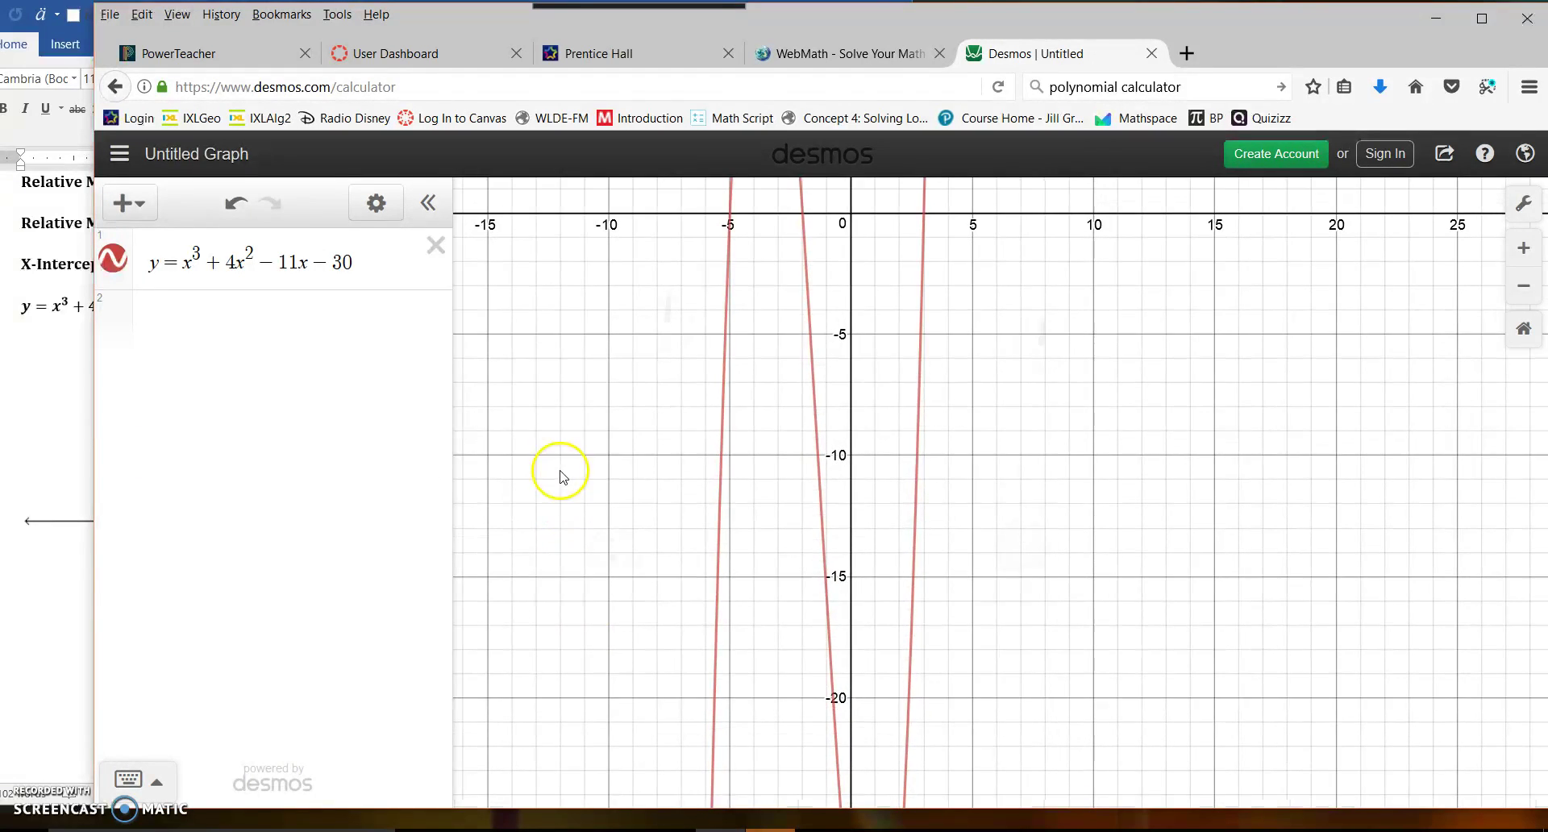
{"action": "scroll", "coordinate": [961, 429], "scroll_direction": "down", "scroll_amount": 5}
{"action": "scroll", "coordinate": [1043, 346], "scroll_direction": "up", "scroll_amount": 6}
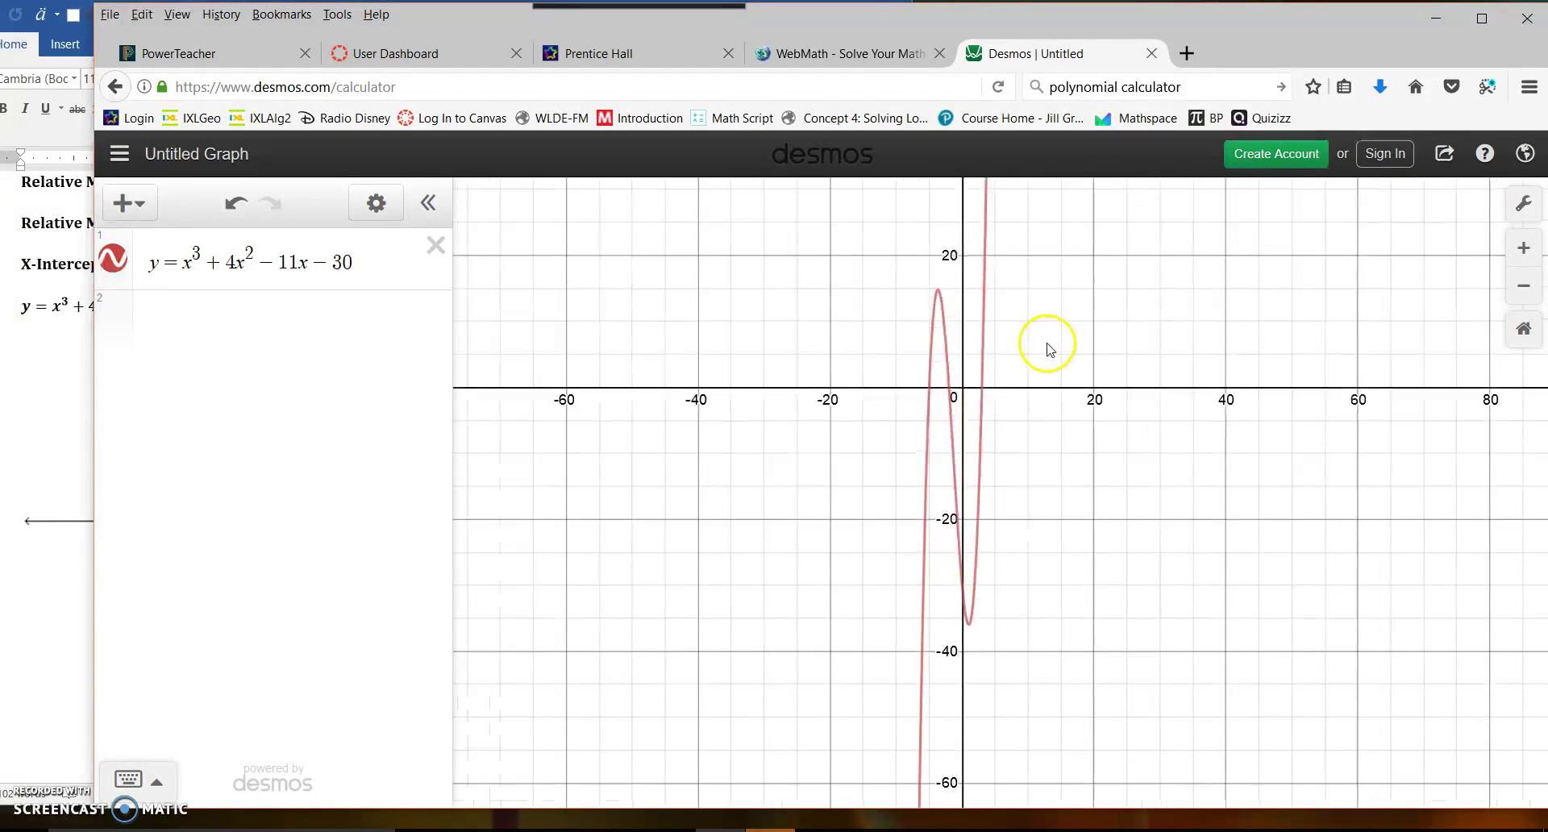
{"action": "scroll", "coordinate": [1177, 436], "scroll_direction": "up", "scroll_amount": 1}
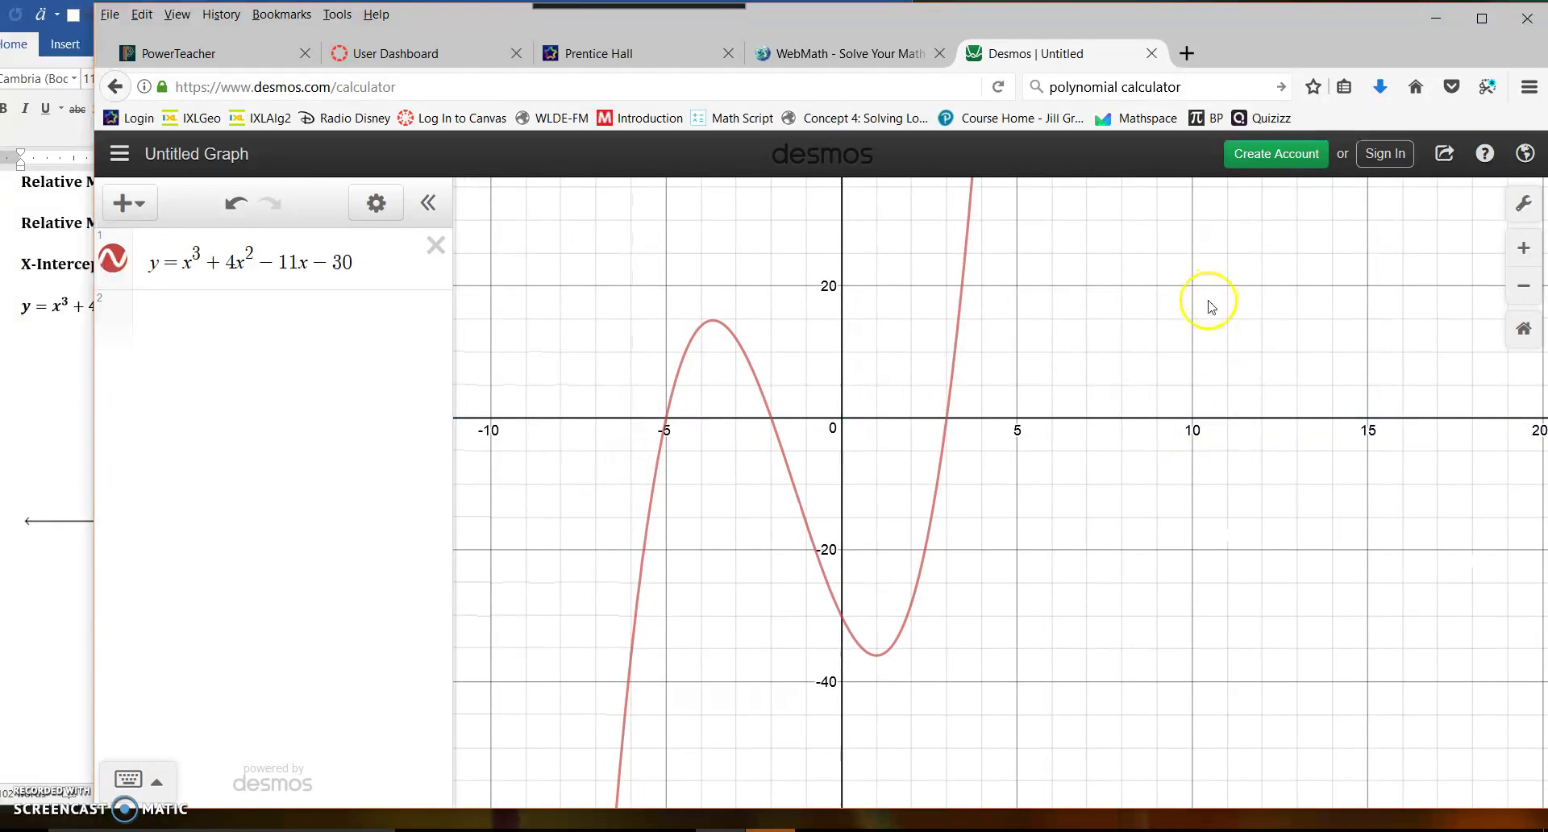
Step: Pin the maximum (-3.667, 14.815) and minimum (1, -36) coordinate labels on the curve
{"action": "left_click", "coordinate": [714, 327]}
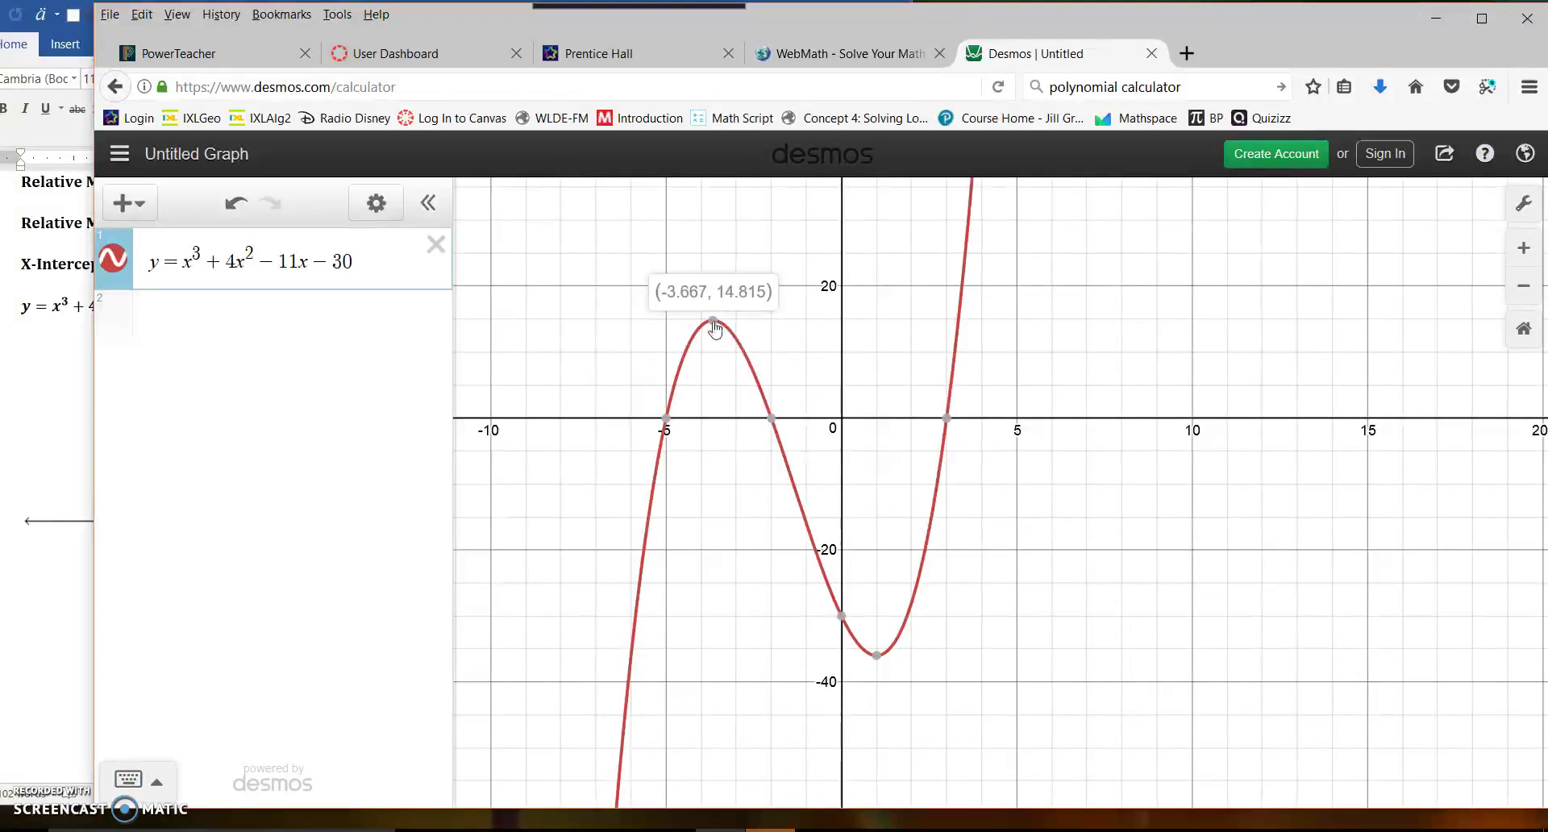
{"action": "left_click", "coordinate": [878, 656]}
{"action": "left_click", "coordinate": [715, 327]}
{"action": "left_click", "coordinate": [877, 658]}
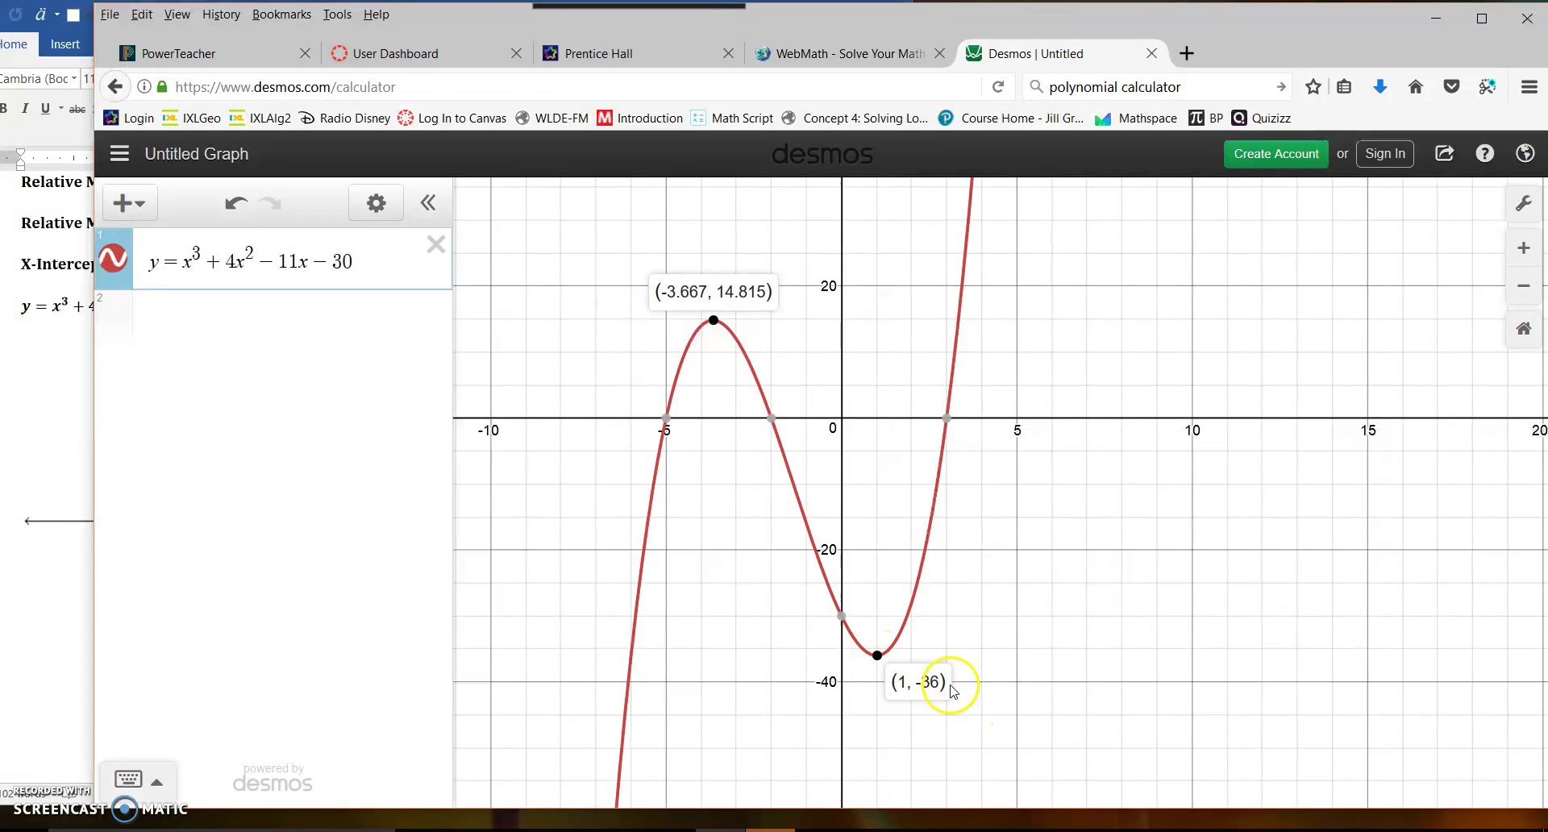
Step: Pin the x-intercept labels (3, 0), (-2, 0) and (-5, 0), then start a new Snipping Tool snip
{"action": "mouse_move", "coordinate": [839, 618]}
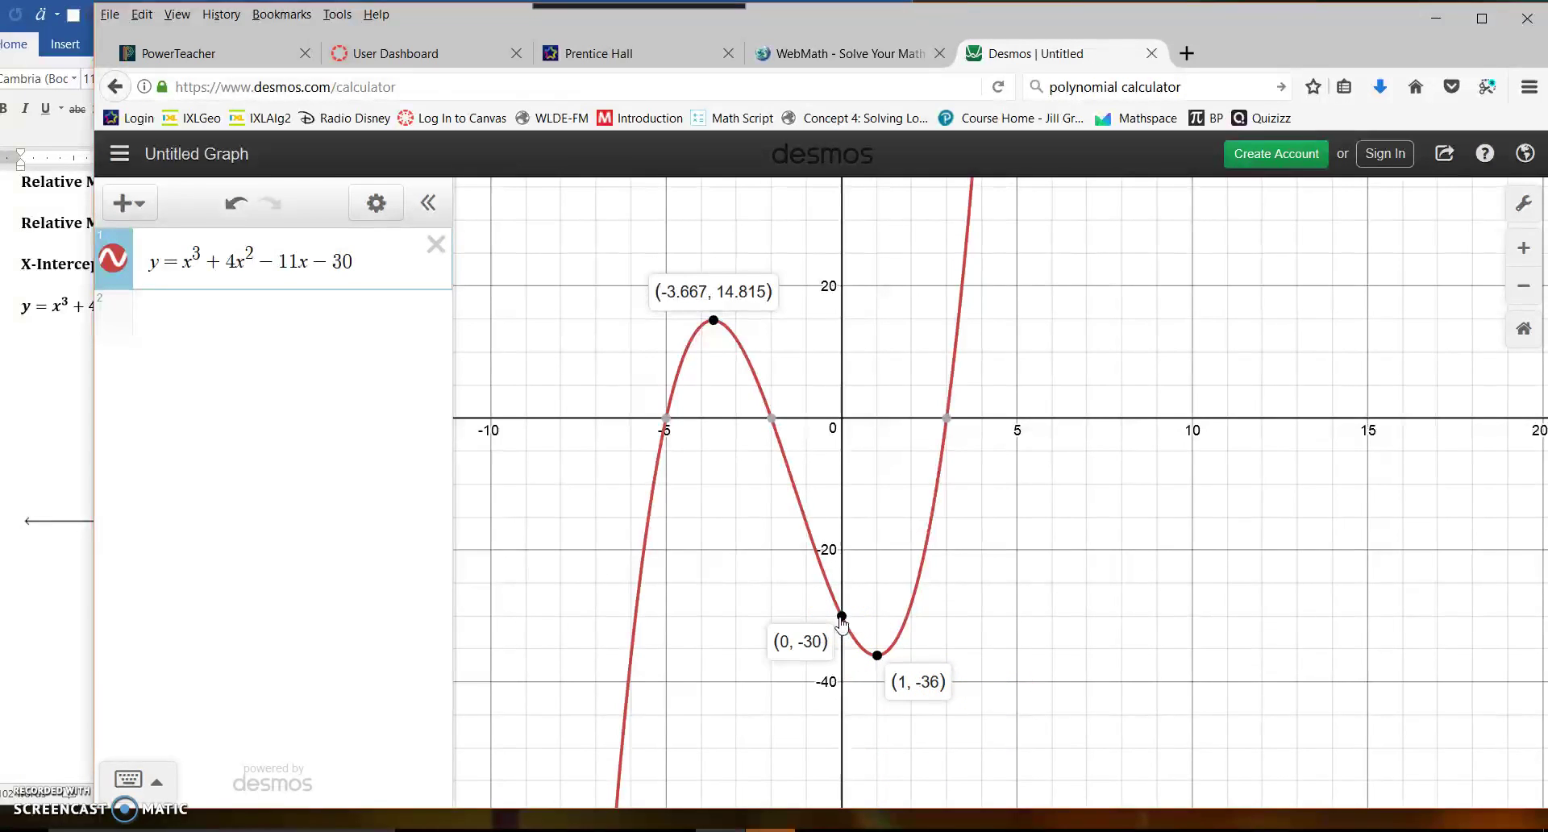
{"action": "left_click", "coordinate": [948, 418]}
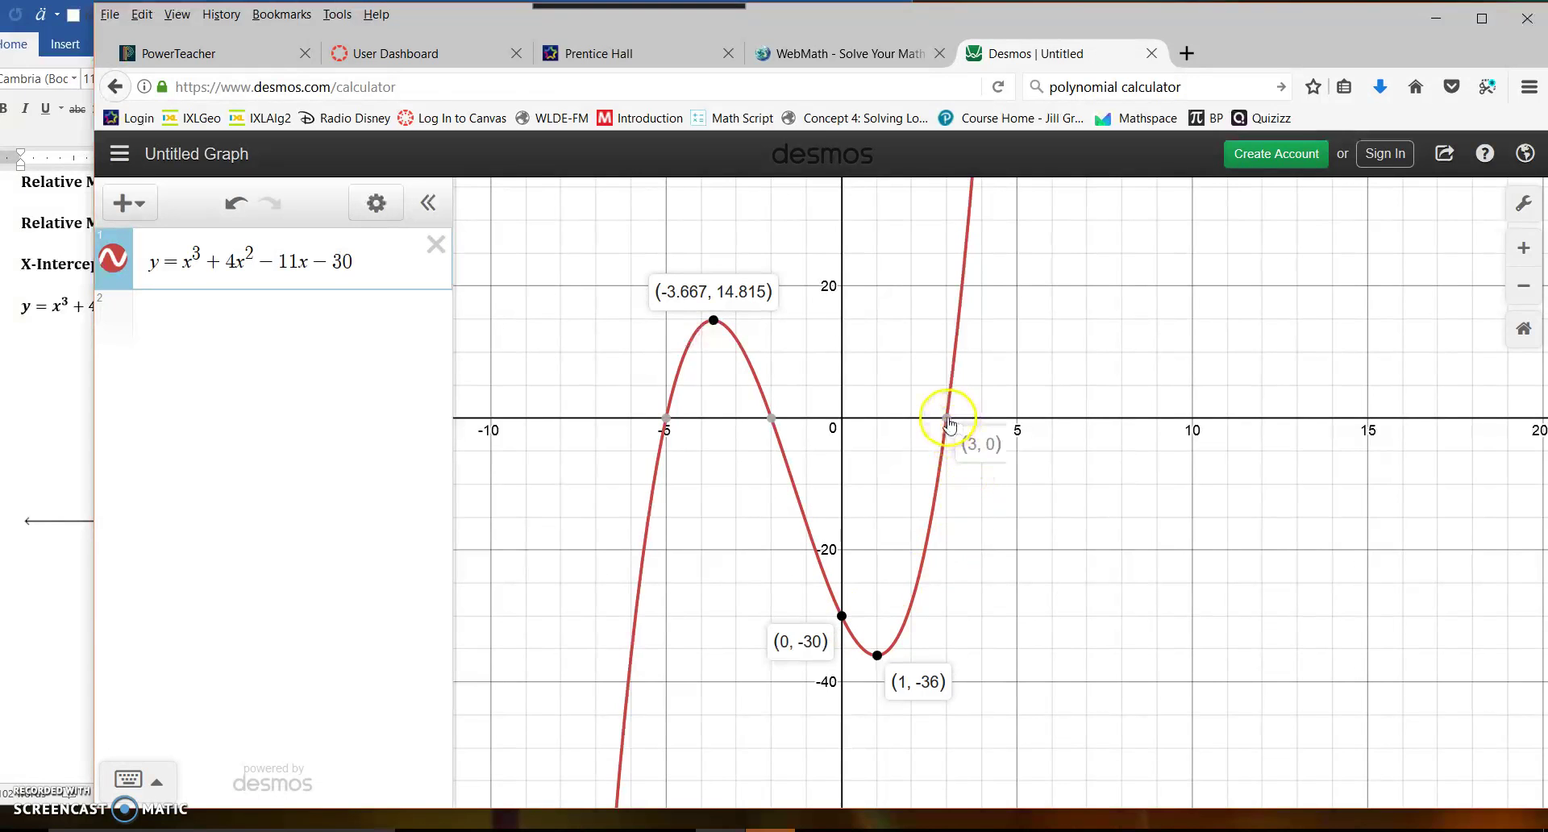
{"action": "left_click", "coordinate": [768, 419]}
{"action": "left_click", "coordinate": [666, 418]}
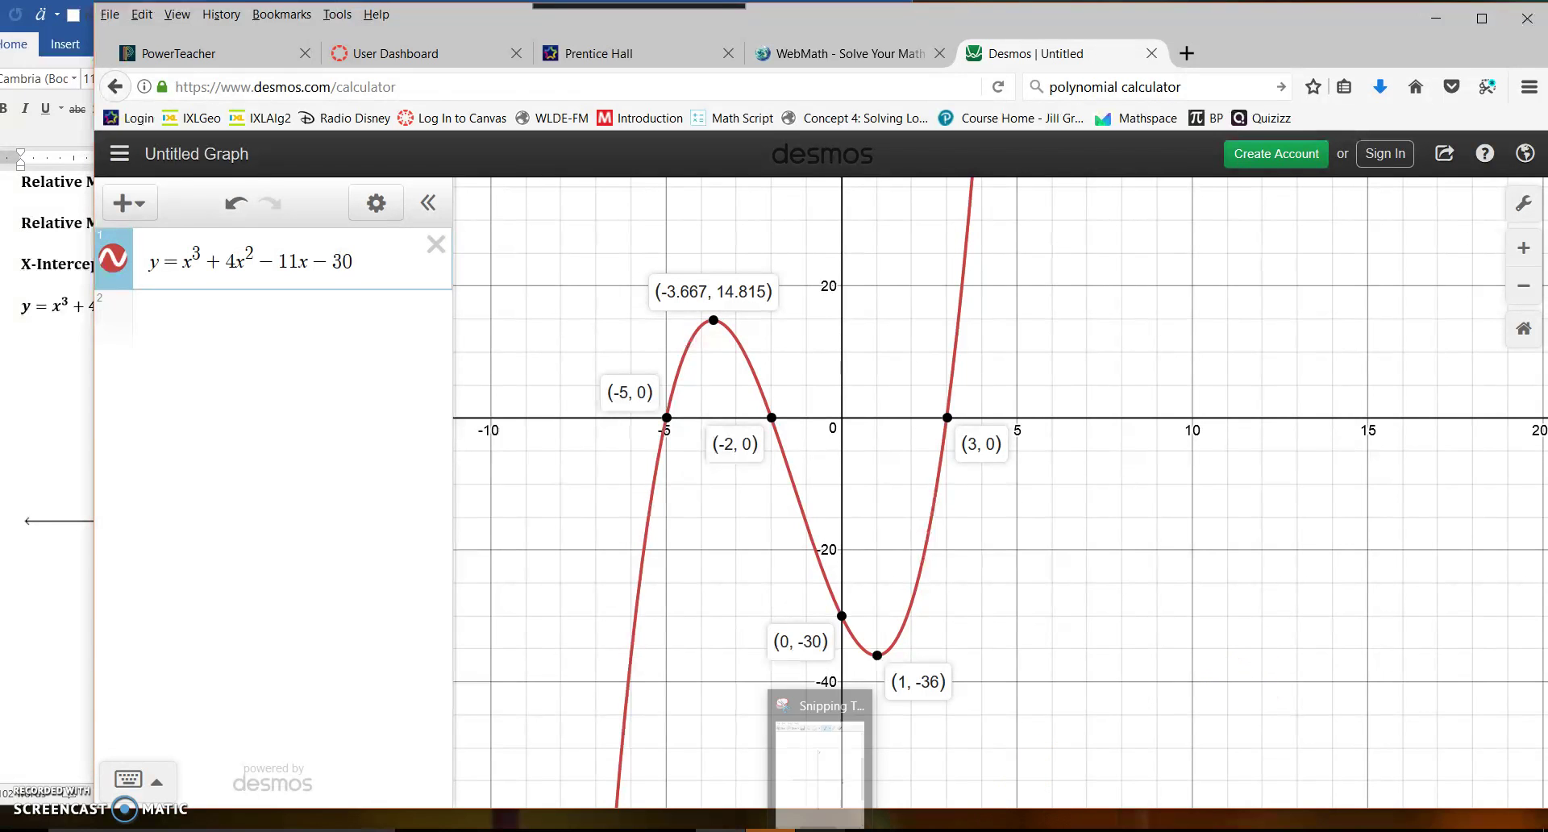
{"action": "left_click", "coordinate": [816, 820]}
{"action": "left_click", "coordinate": [321, 90]}
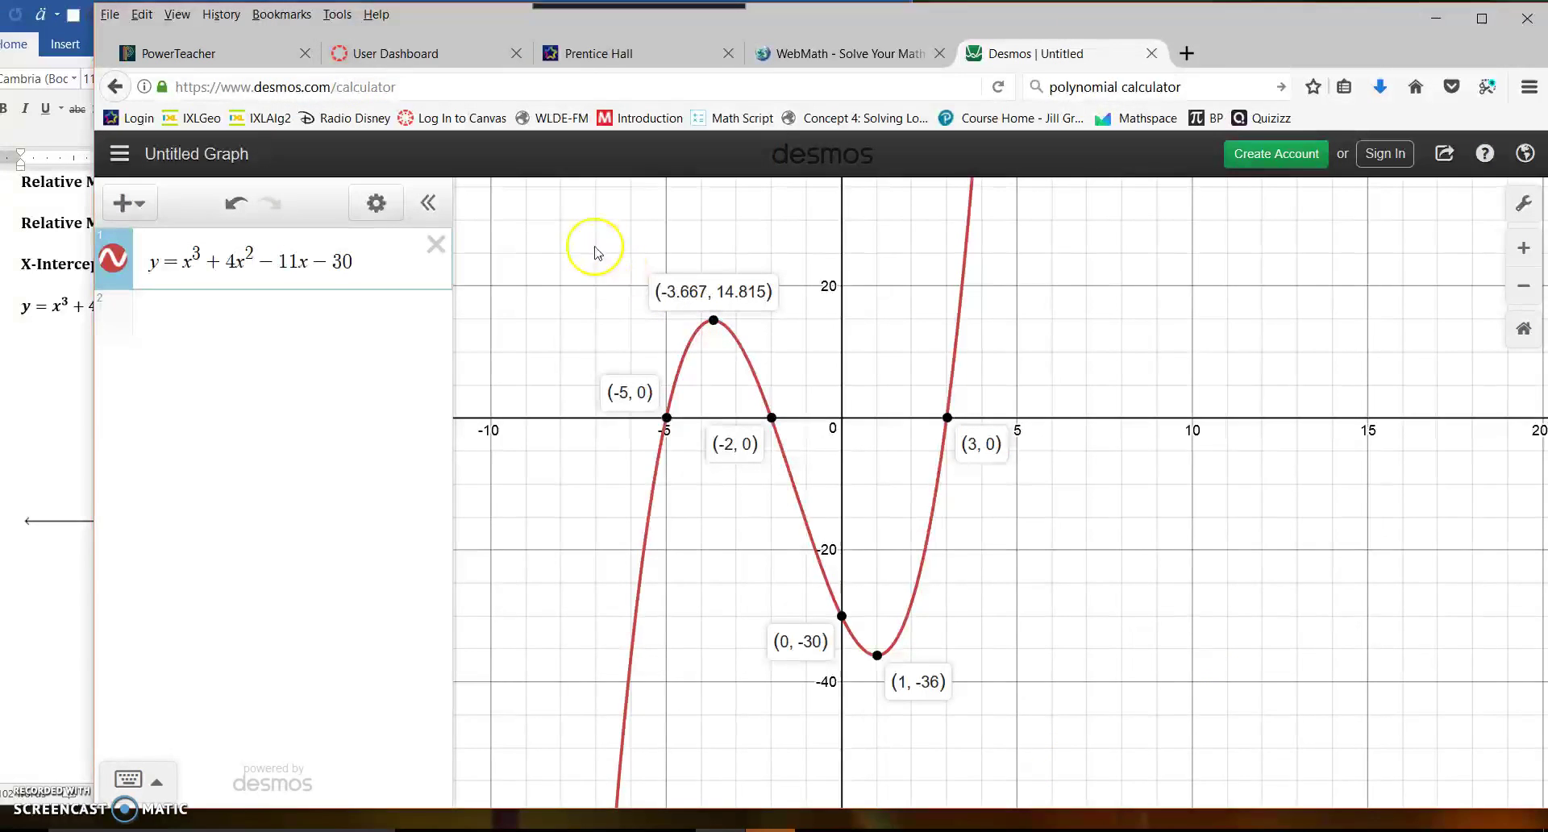
Step: Snip the Desmos graph and paste it into the notes in place of the empty axes picture
{"action": "left_click_drag", "start_coordinate": [589, 250], "coordinate": [1033, 715]}
{"action": "left_click", "coordinate": [50, 548]}
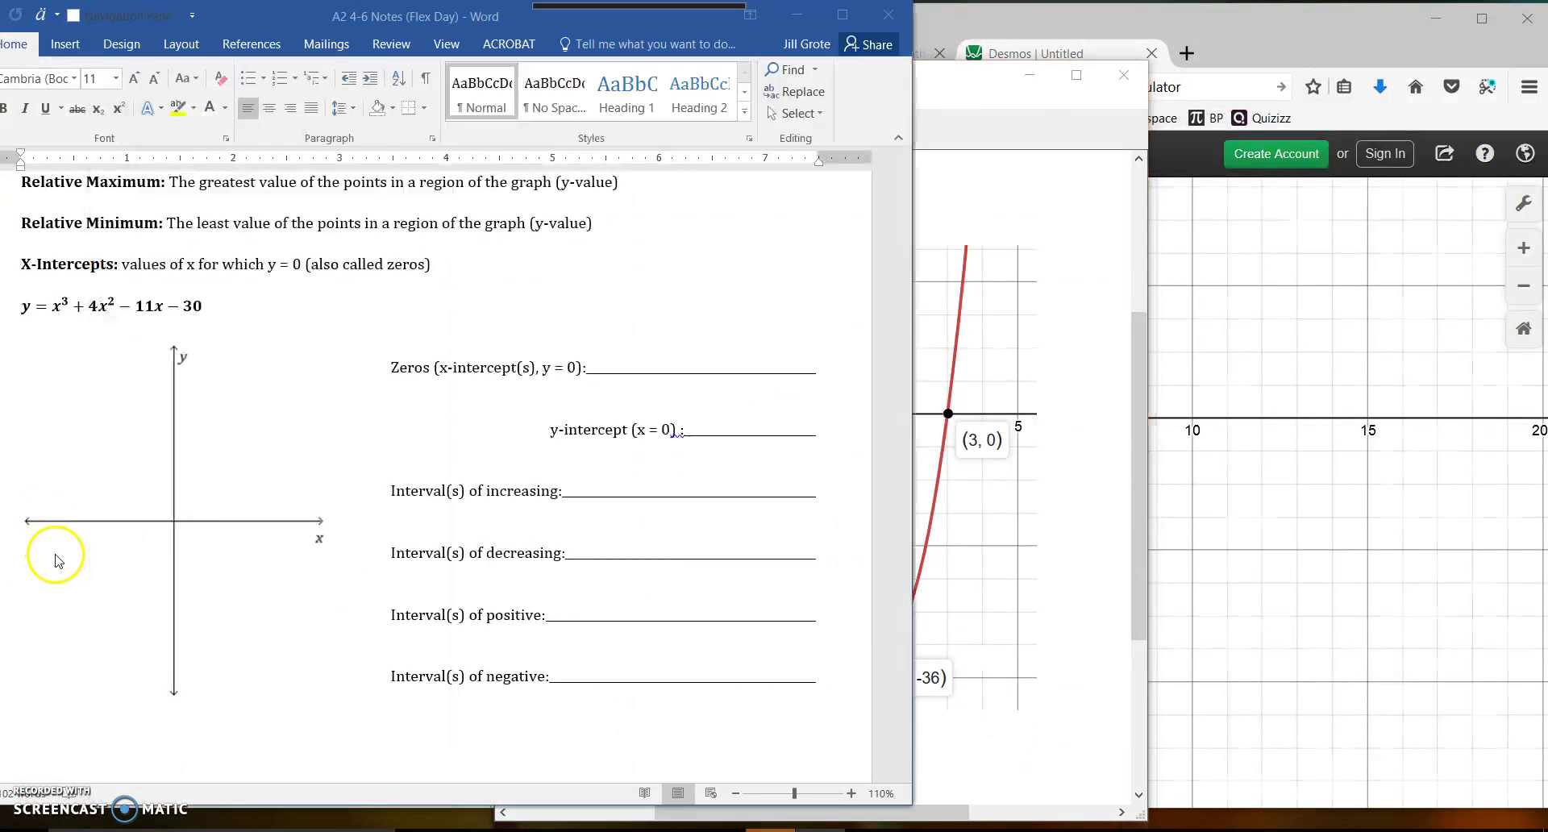
{"action": "left_click", "coordinate": [216, 530]}
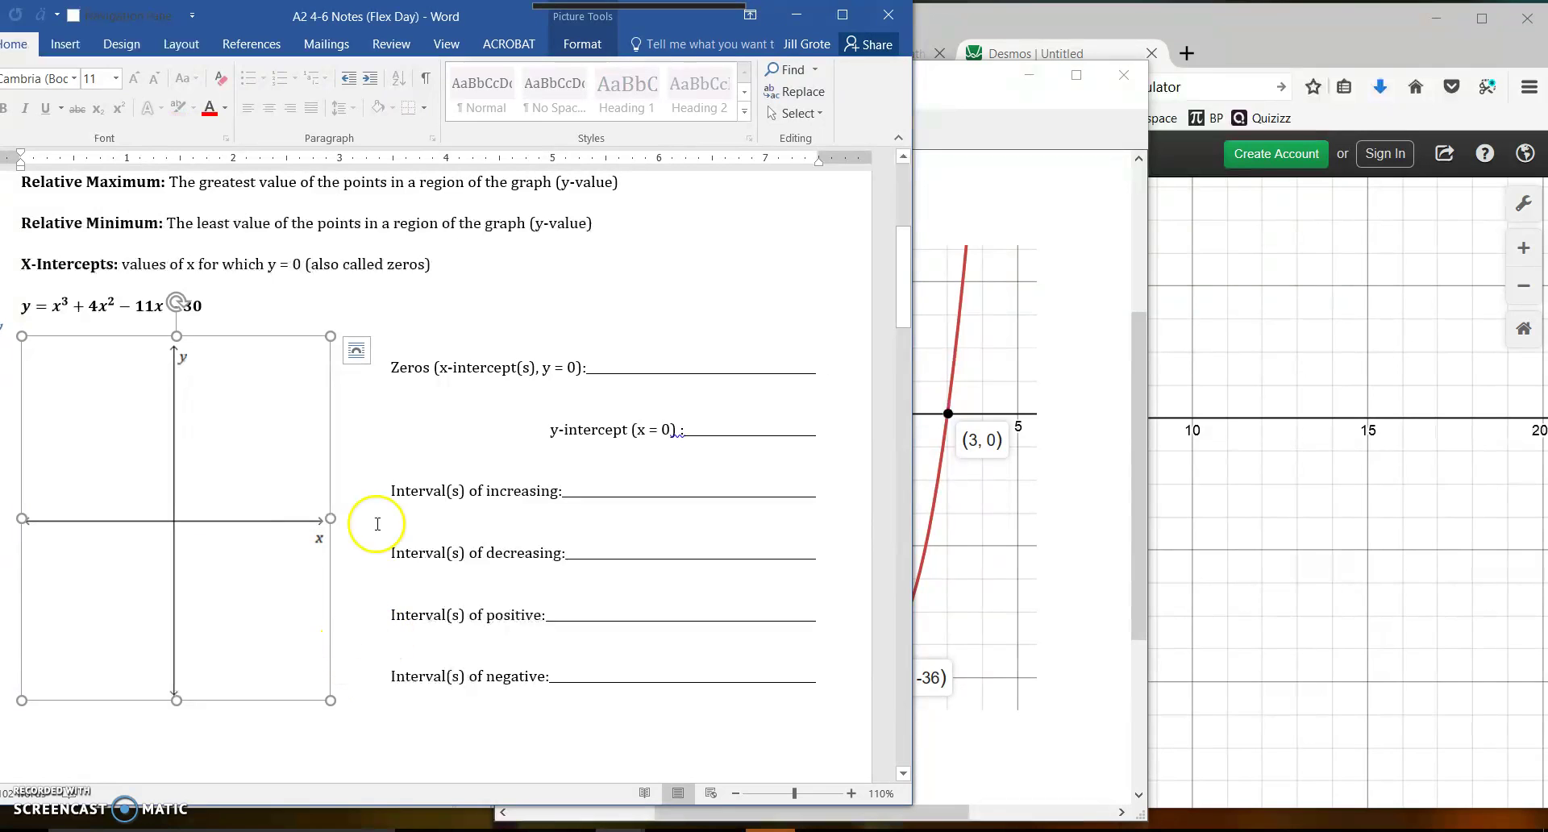
{"action": "key", "text": "Delete"}
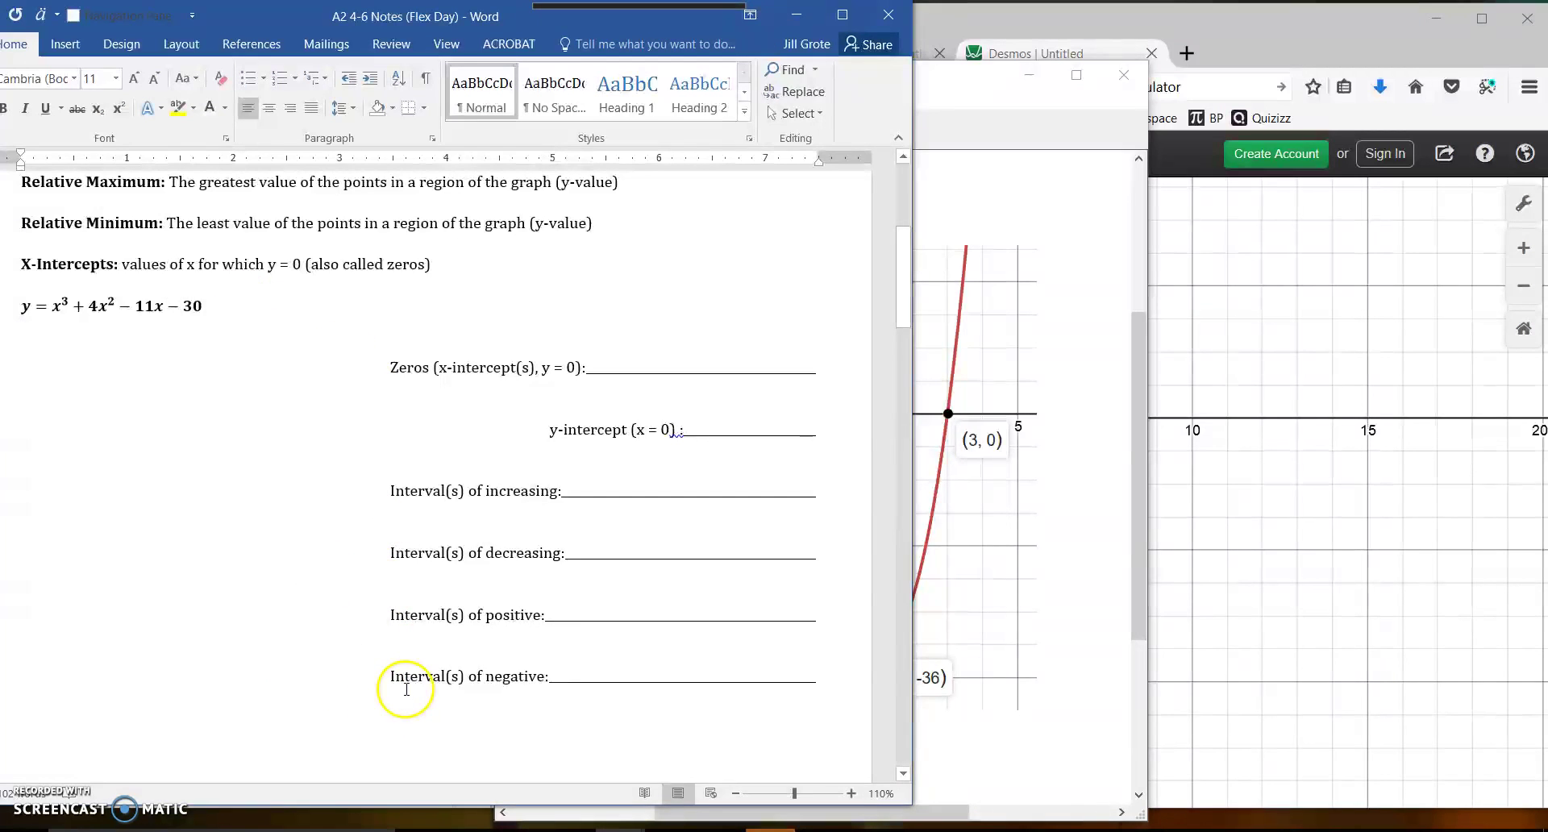
{"action": "key", "text": "ctrl+v"}
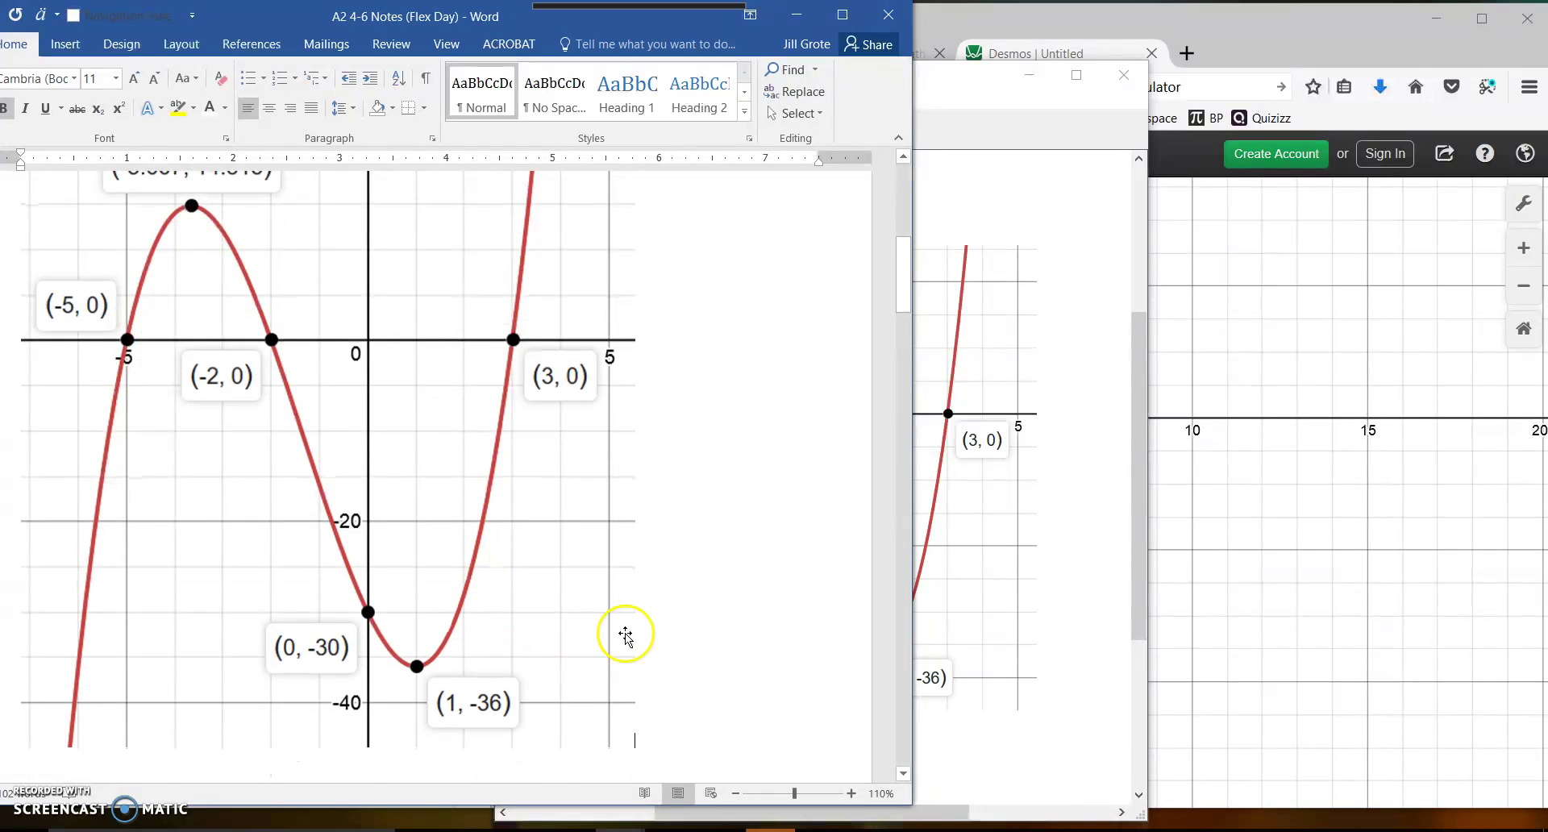
Step: Shrink the pasted graph to about half size and set its text wrapping to Tight
{"action": "left_click", "coordinate": [560, 704]}
{"action": "left_click_drag", "start_coordinate": [636, 747], "coordinate": [244, 305]}
{"action": "left_click", "coordinate": [582, 43]}
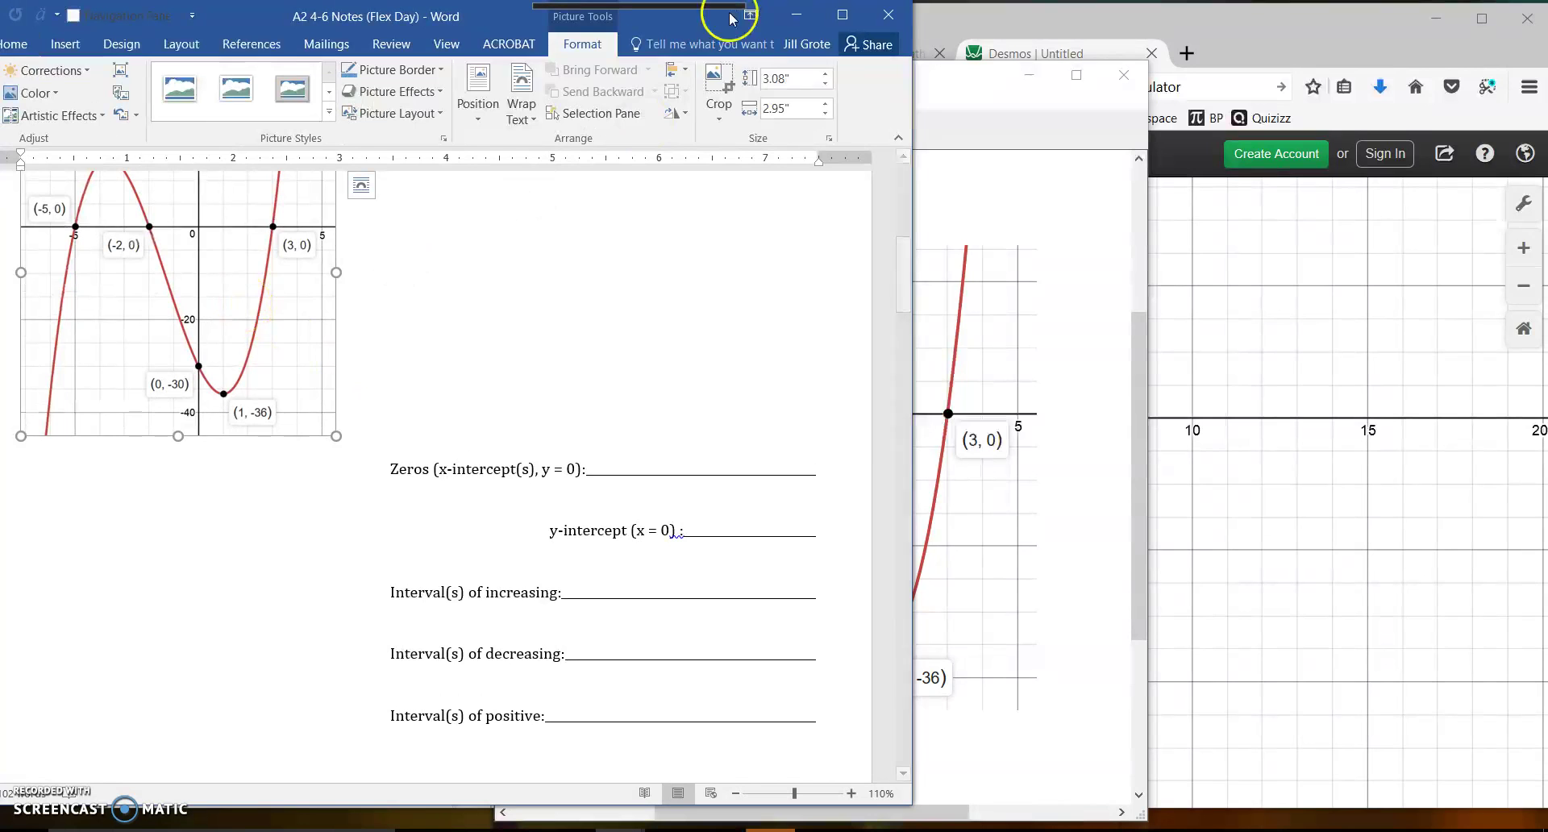
{"action": "left_click", "coordinate": [521, 103]}
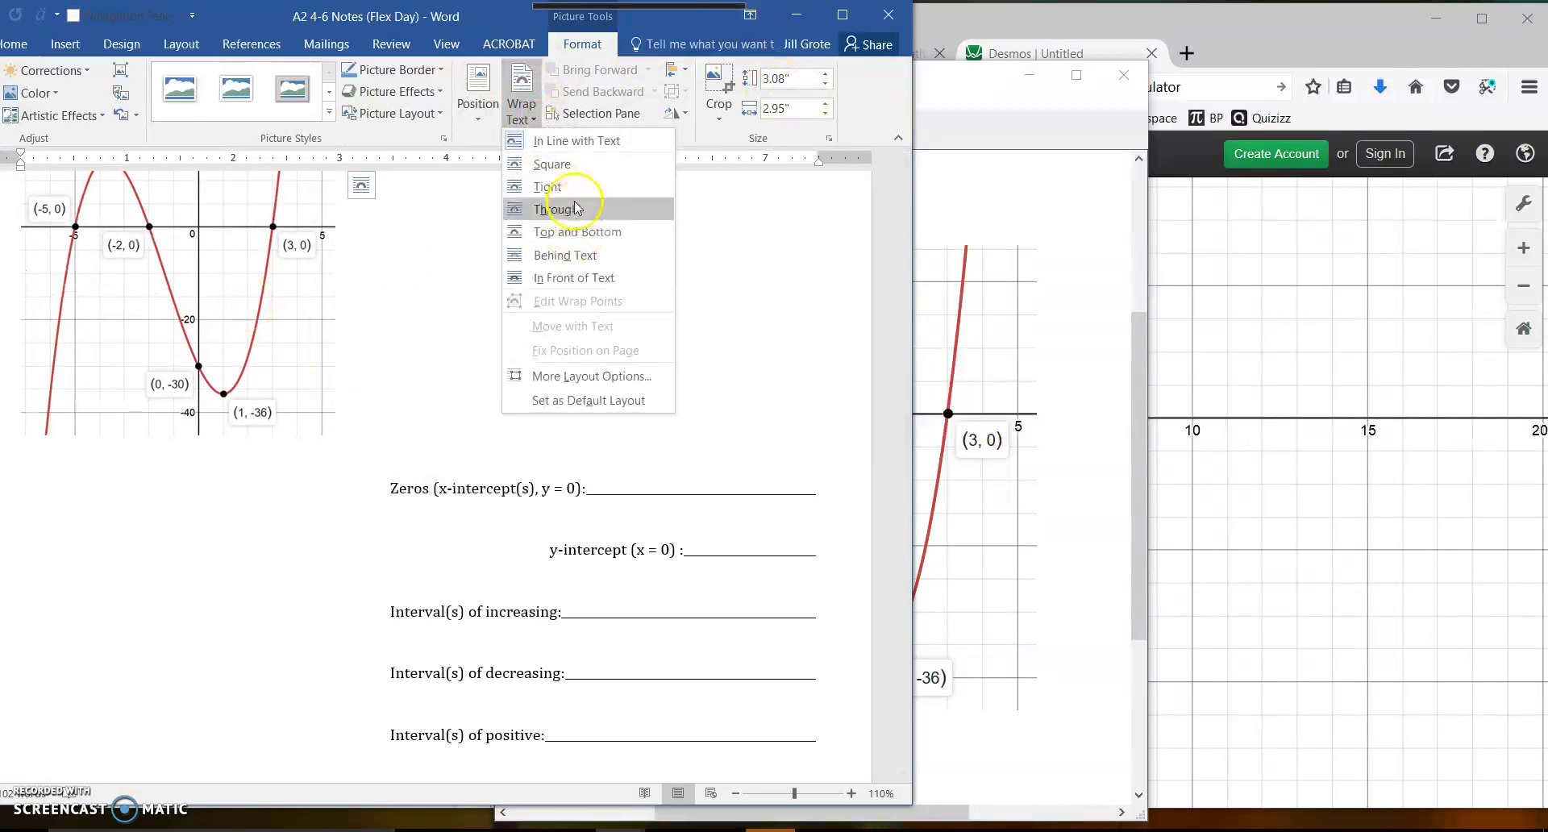
{"action": "left_click", "coordinate": [556, 189]}
{"action": "scroll", "coordinate": [860, 331], "scroll_direction": "down", "scroll_amount": 5}
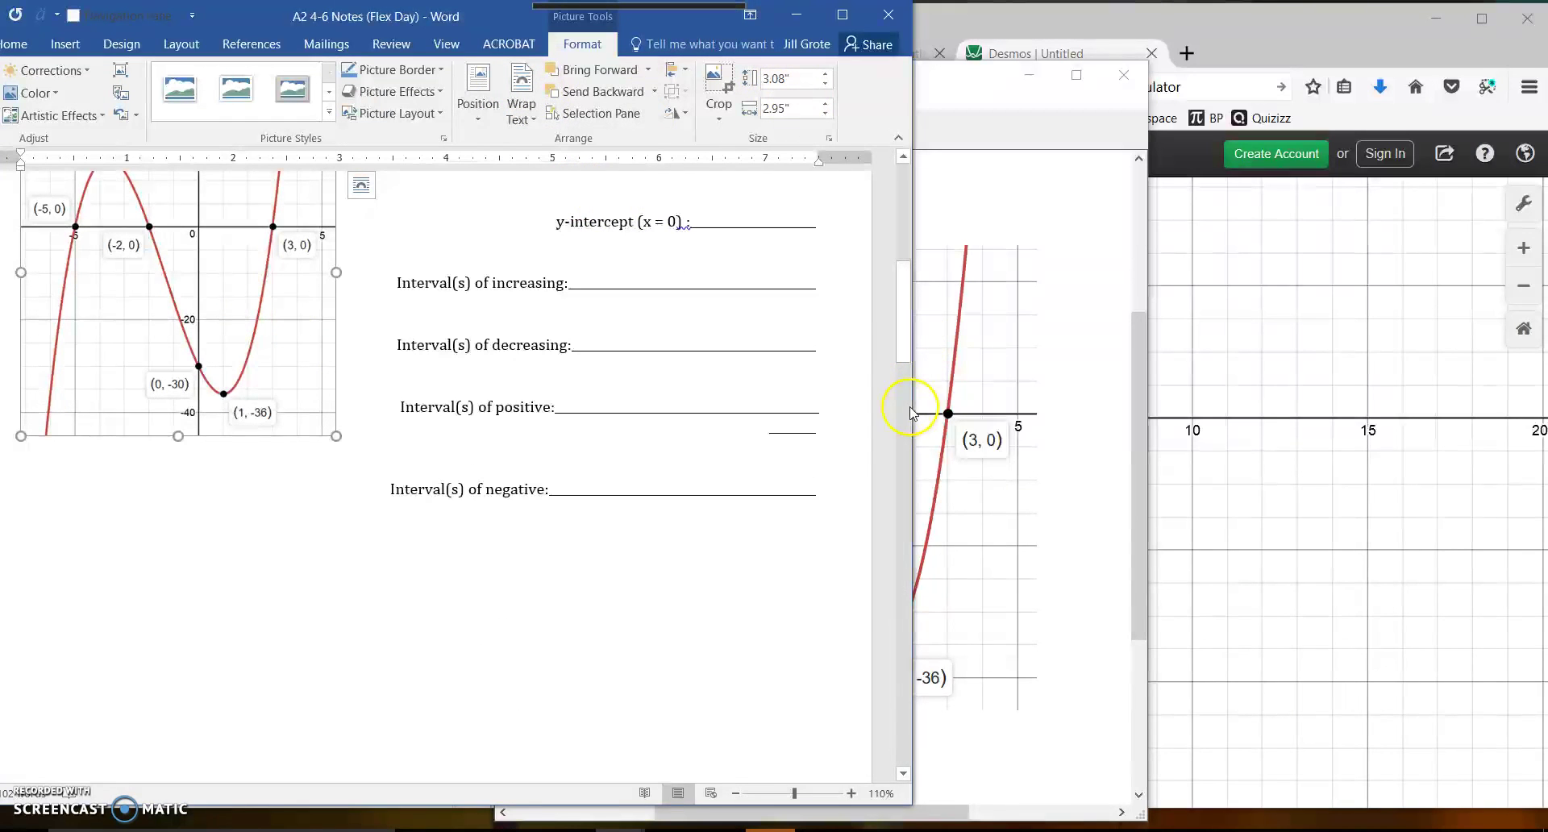
Step: Widen the Word window and shrink the graph slightly to 2.68" × 2.58" beside the questions
{"action": "left_click_drag", "start_coordinate": [911, 413], "coordinate": [1314, 436]}
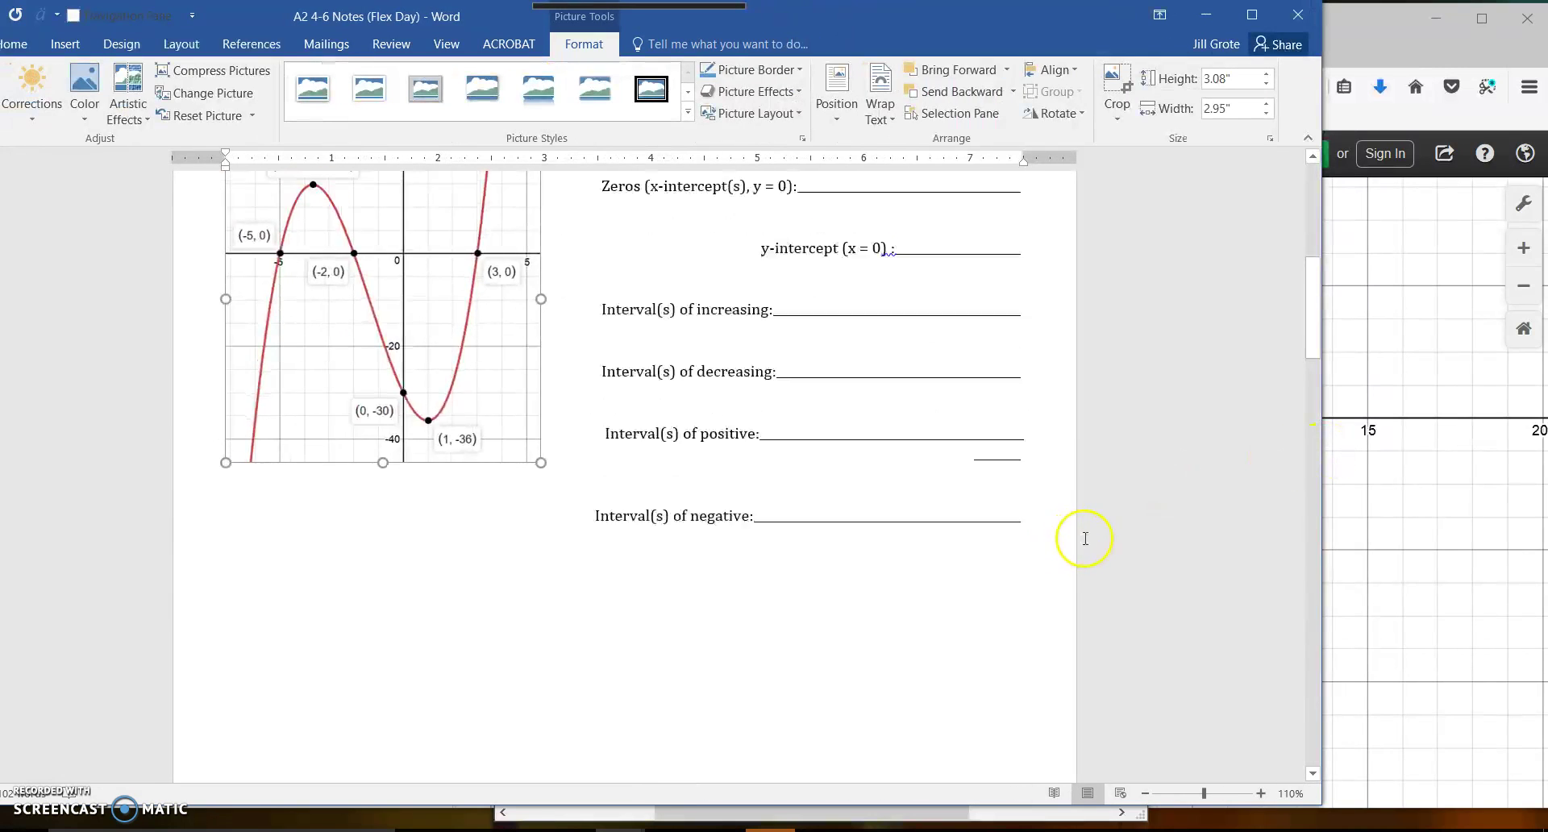
{"action": "scroll", "coordinate": [1085, 539], "scroll_direction": "up", "scroll_amount": 3}
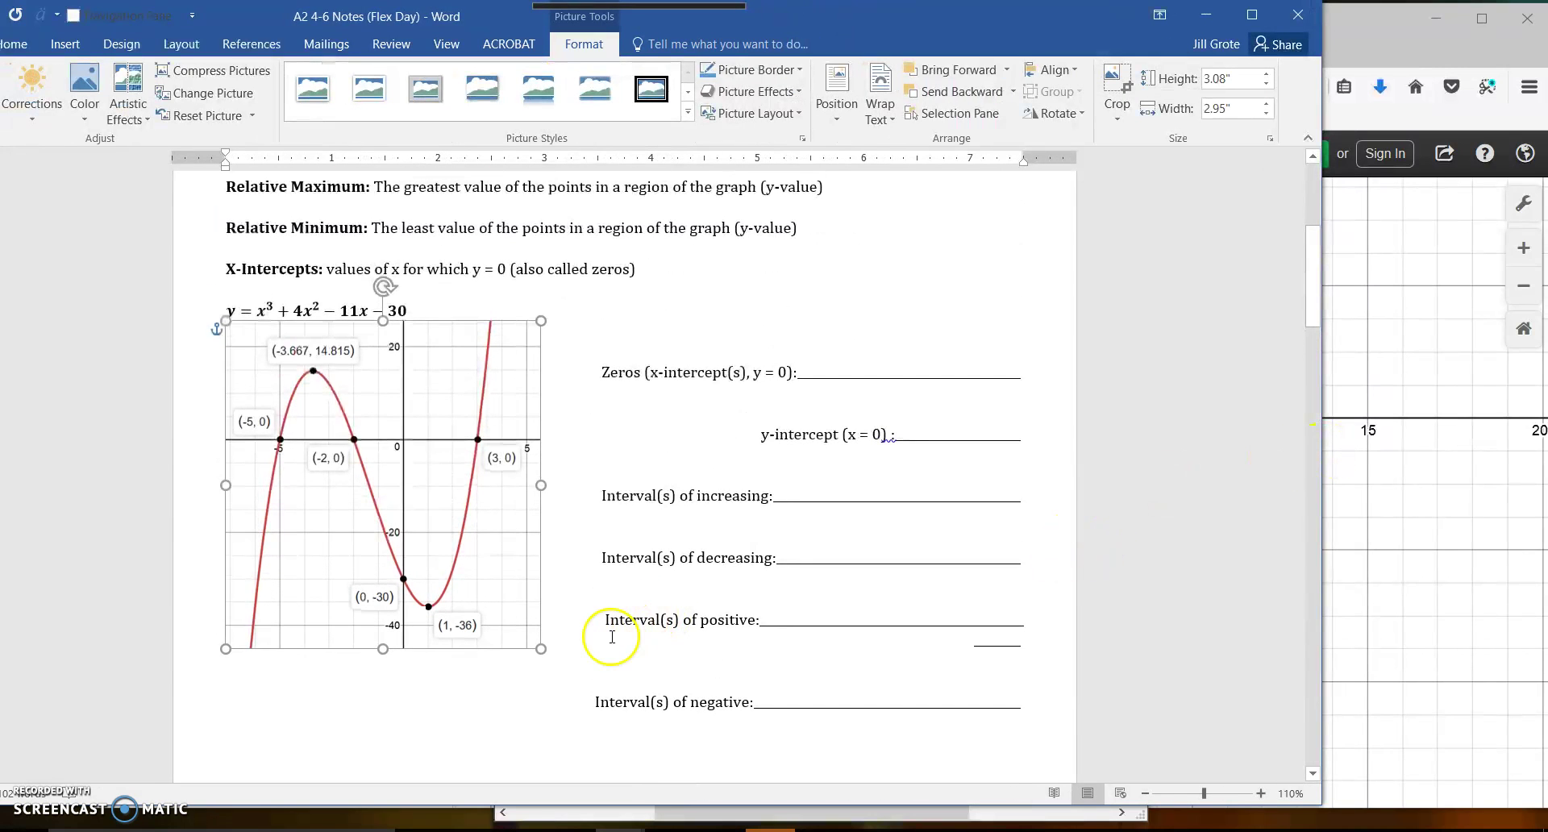
{"action": "left_click_drag", "start_coordinate": [538, 647], "coordinate": [501, 606]}
{"action": "left_click", "coordinate": [766, 292]}
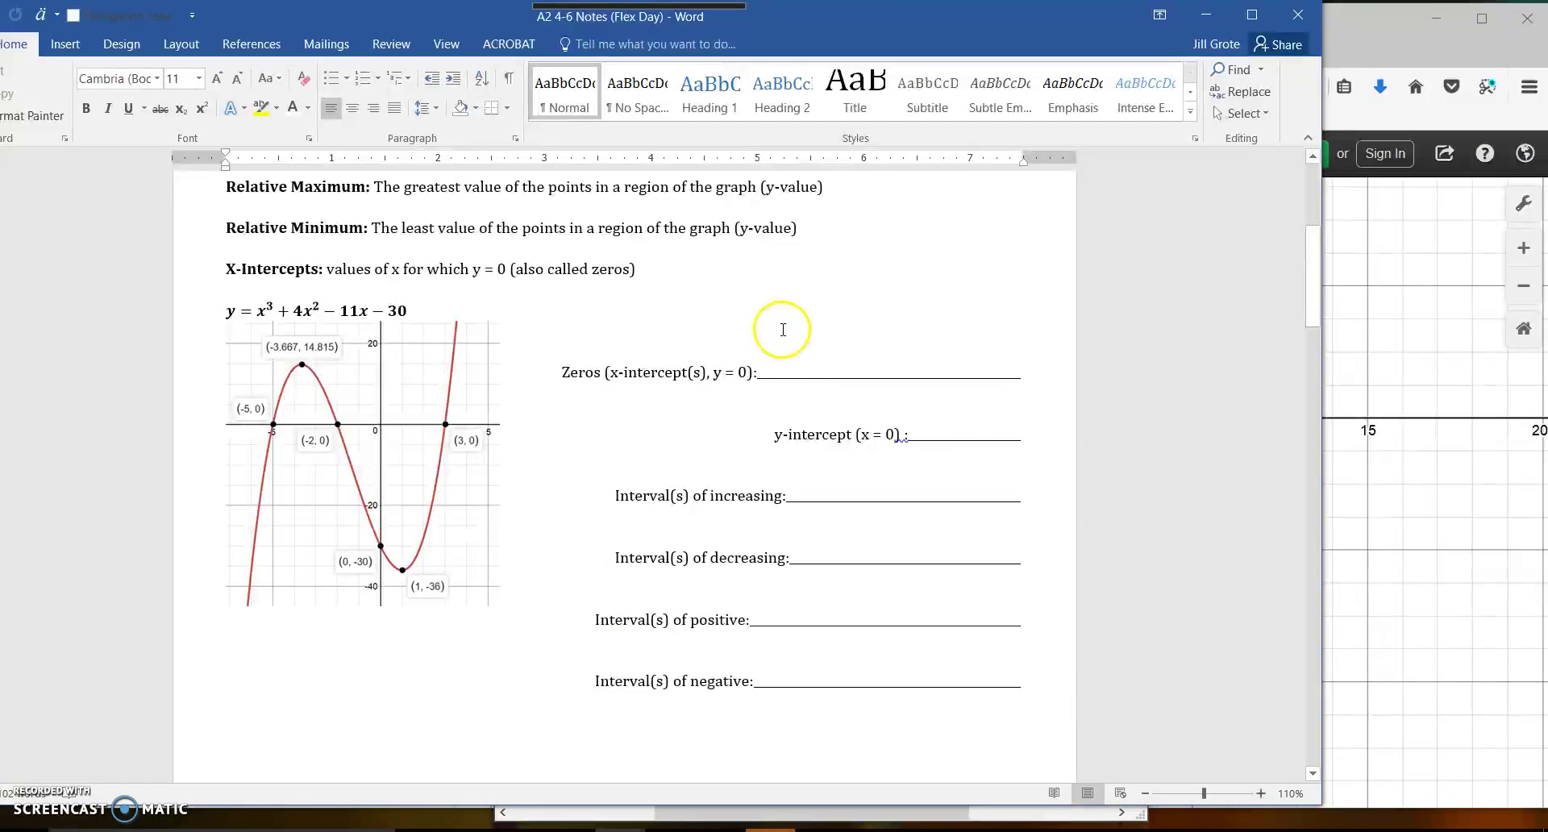
Step: Replace the Zeros blank underline with (-5,0), (-2,0) and (3,0)
{"action": "left_click_drag", "start_coordinate": [1020, 374], "coordinate": [758, 374]}
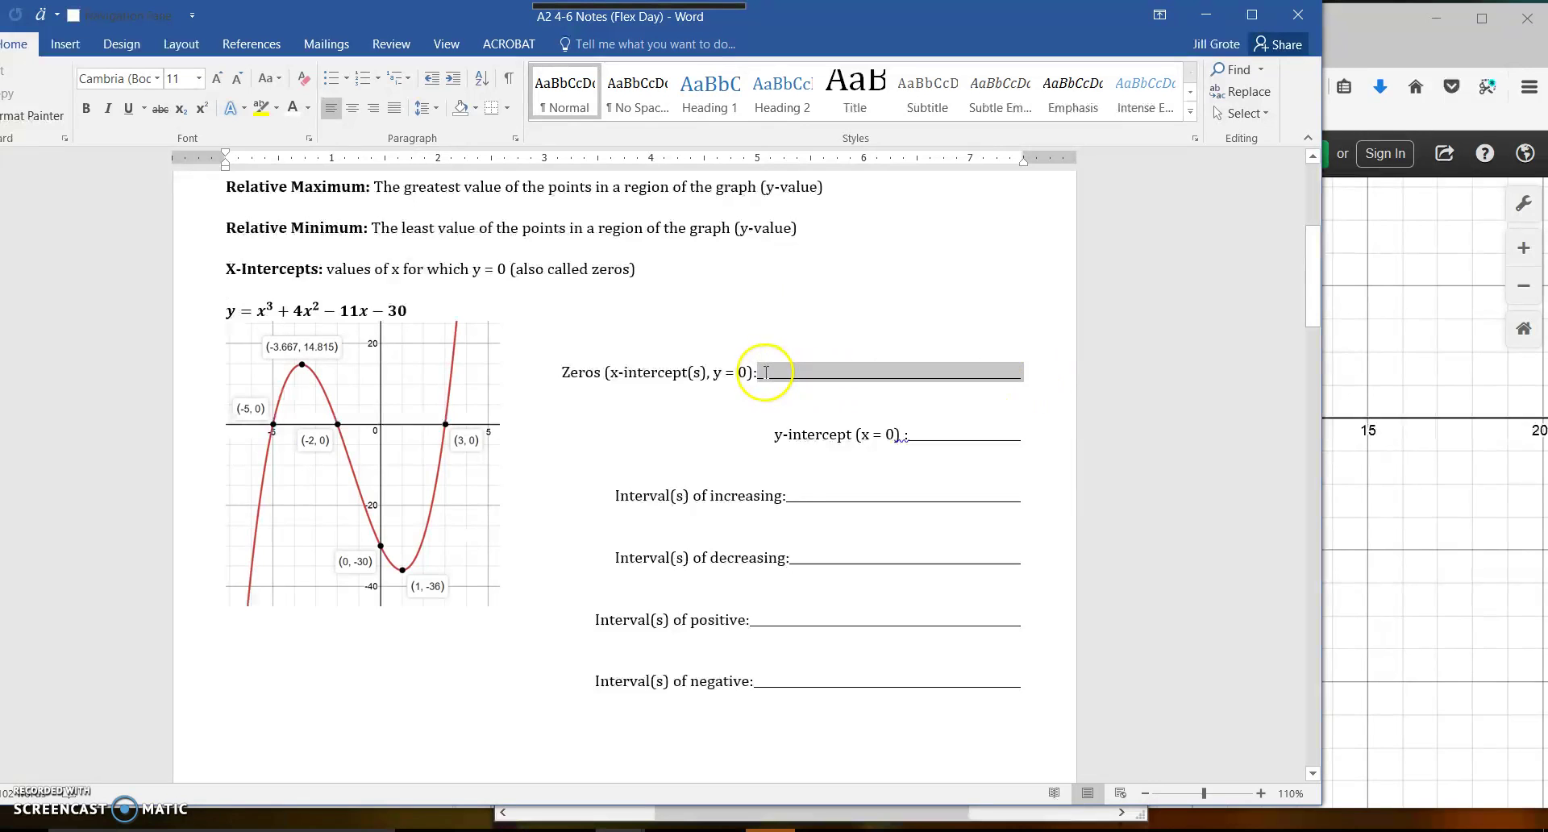
{"action": "left_click", "coordinate": [981, 212]}
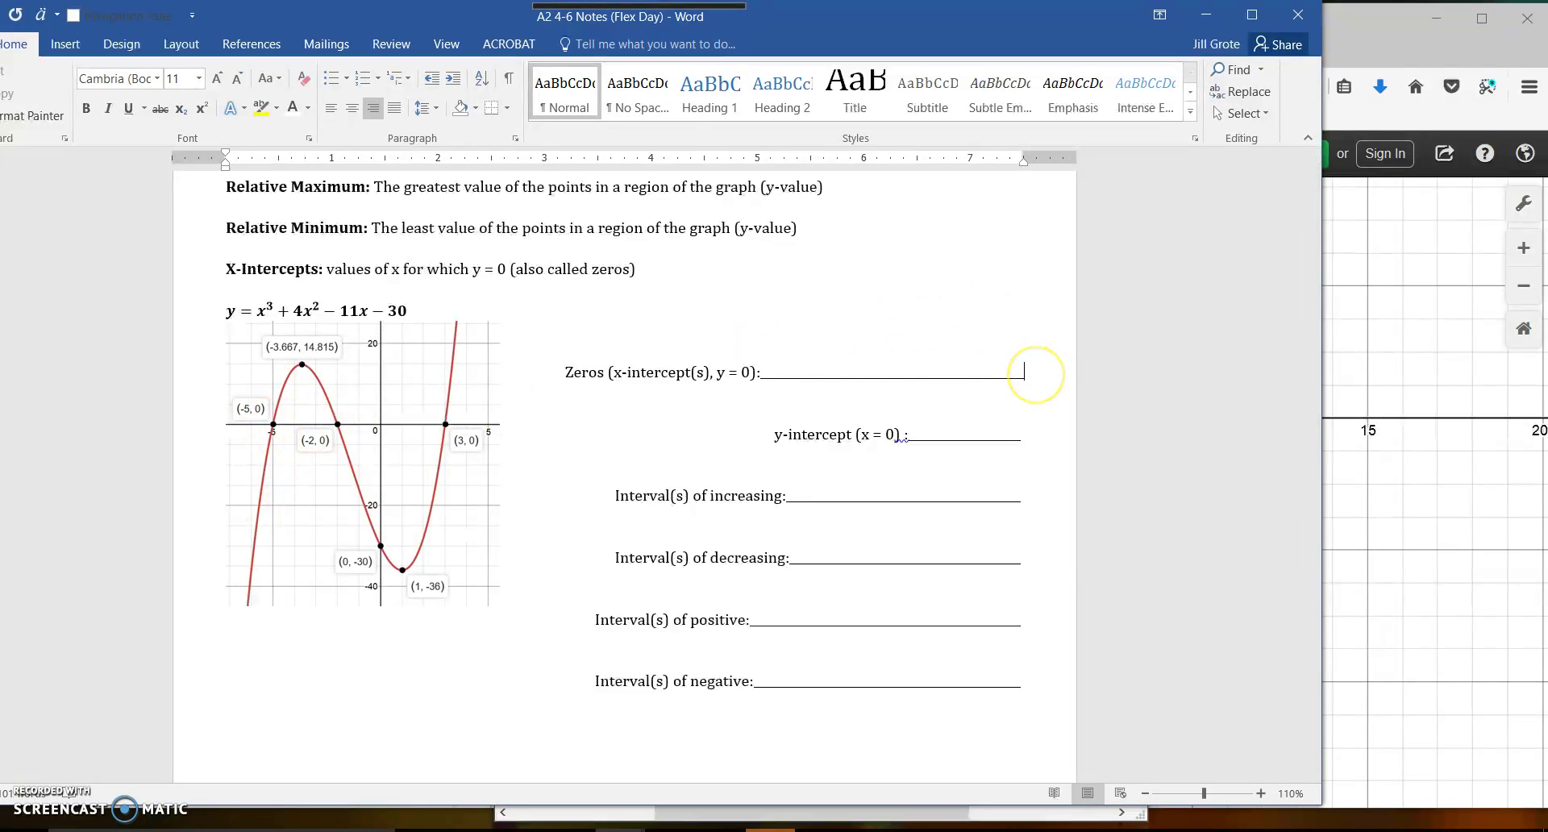
{"action": "key", "text": "BackSpace"}
{"action": "key", "text": "BackSpace"}
{"action": "key", "text": "BackSpace"}
{"action": "key", "text": "BackSpace"}
{"action": "key", "text": "BackSpace"}
{"action": "key", "text": "BackSpace"}
{"action": "key", "text": "BackSpace"}
{"action": "key", "text": "BackSpace"}
{"action": "key", "text": "BackSpace"}
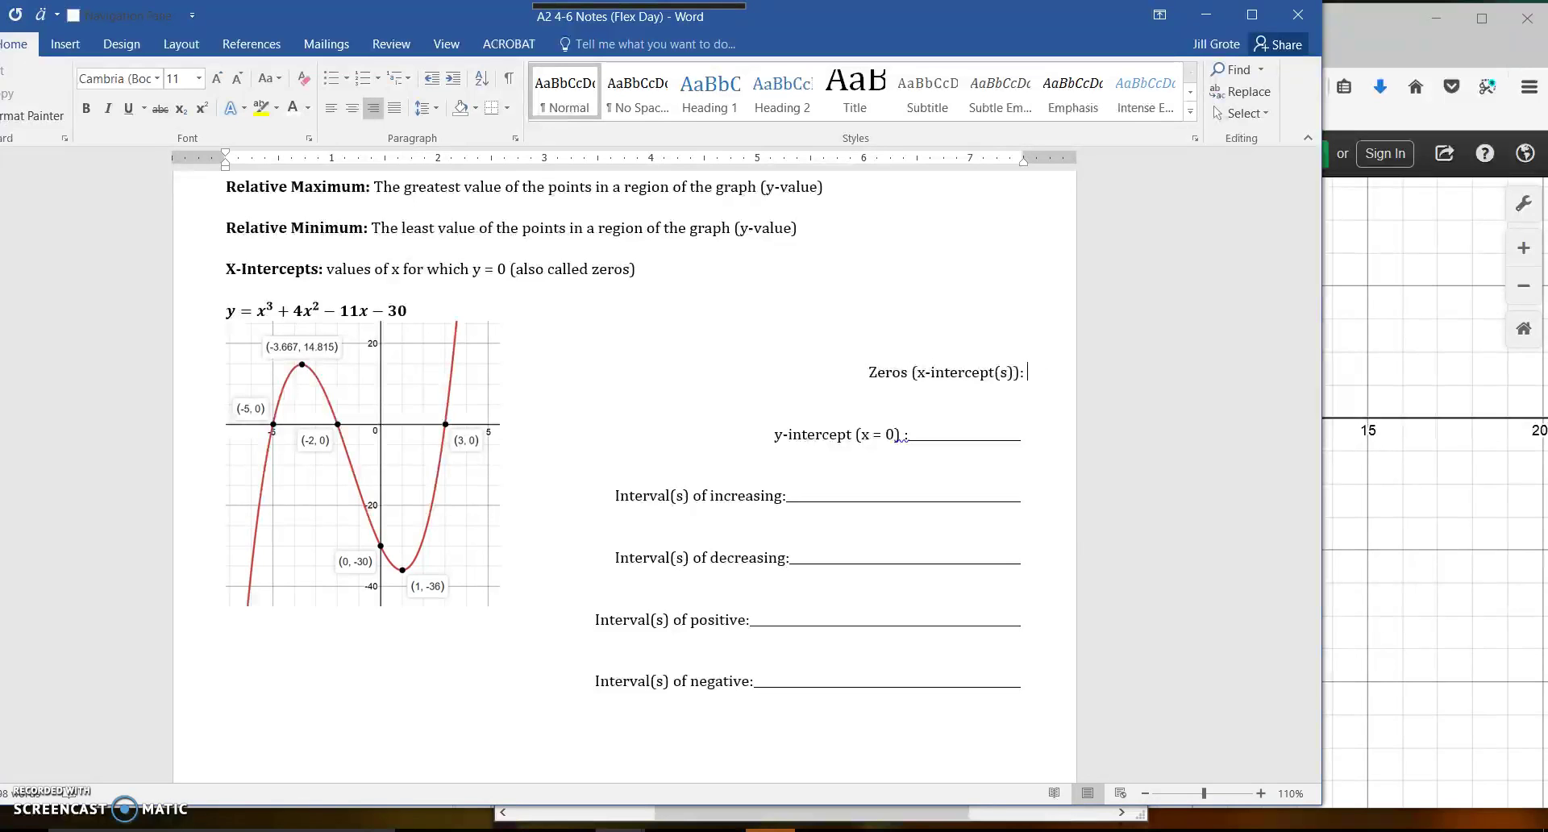
{"action": "type", "text": "(-5,0"}
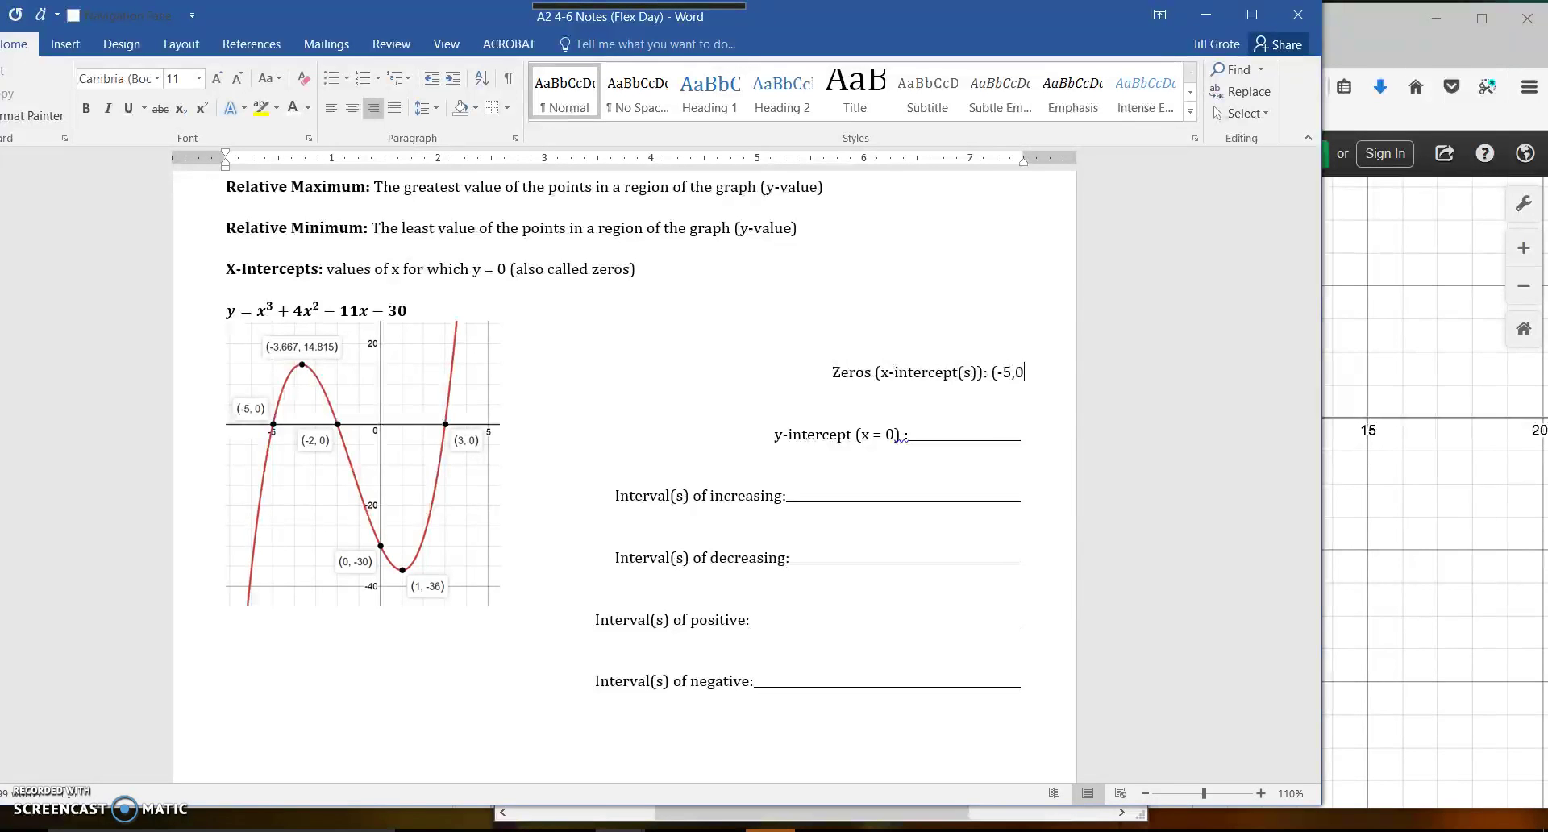
{"action": "type", "text": "), "}
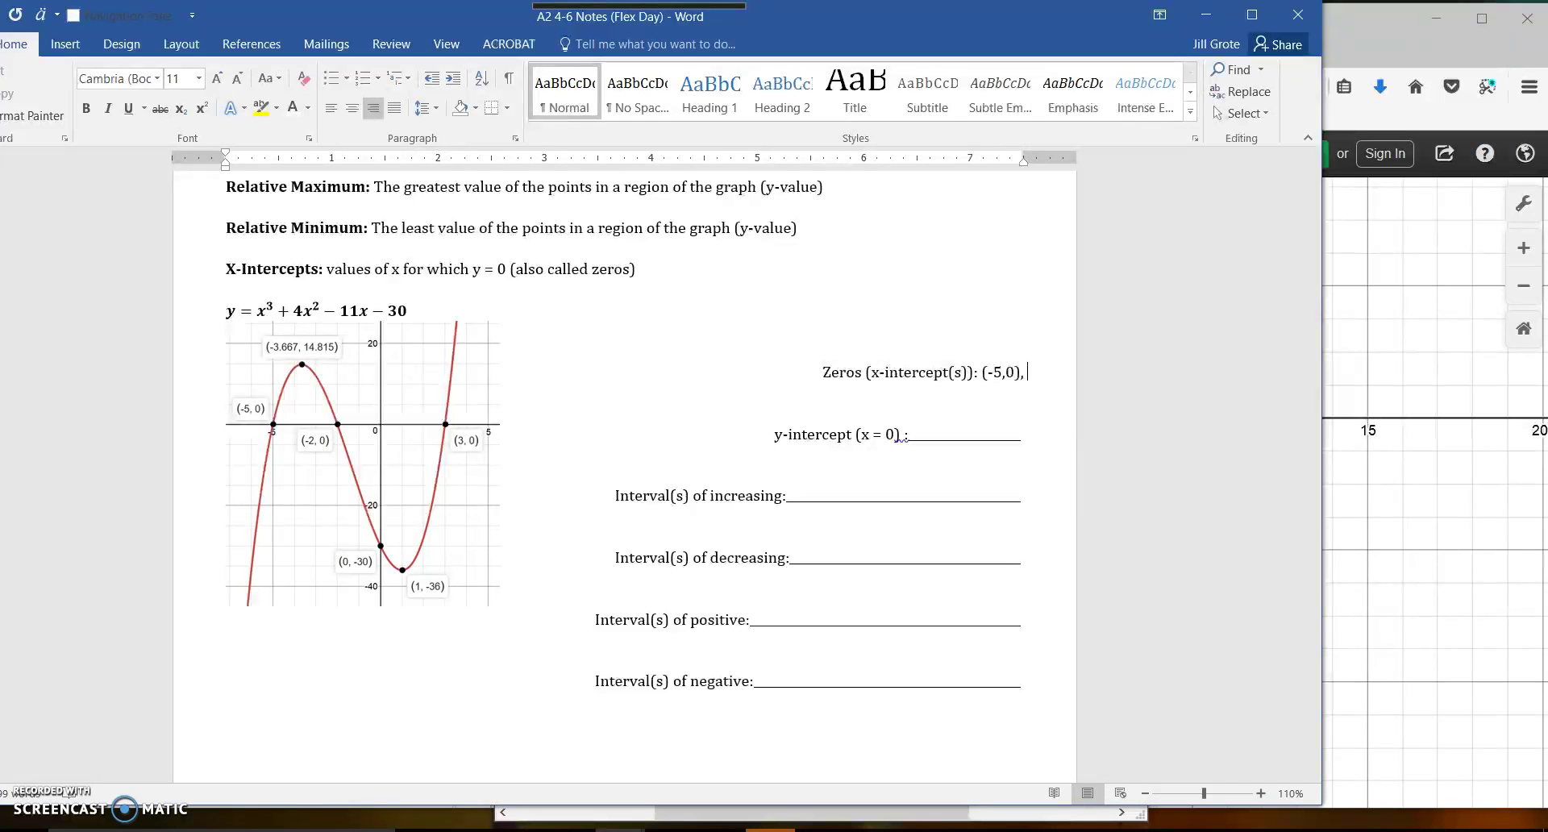
{"action": "type", "text": "(-2"}
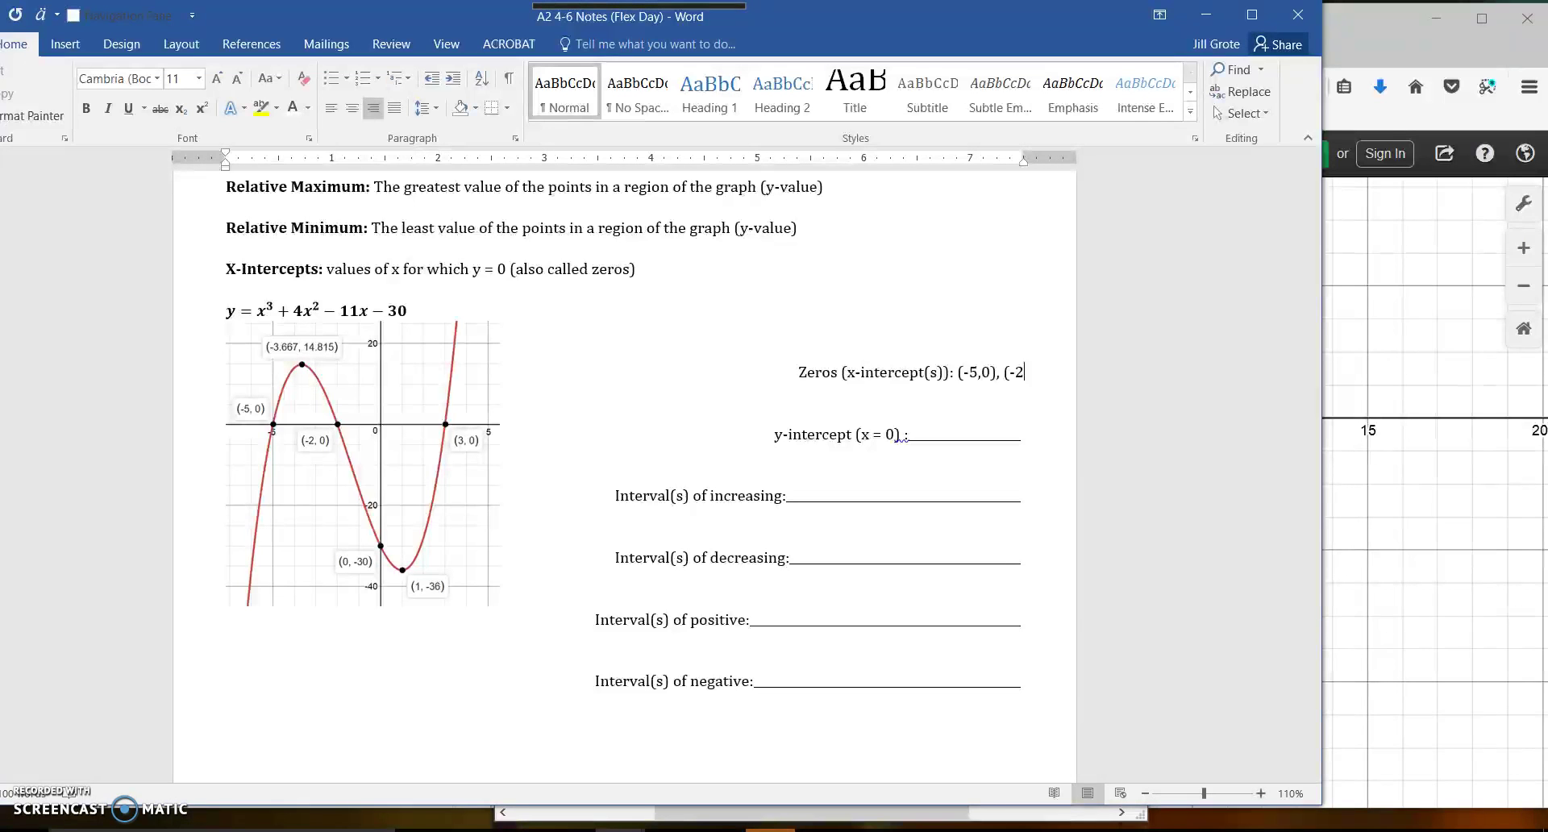
{"action": "type", "text": ",0) and ("}
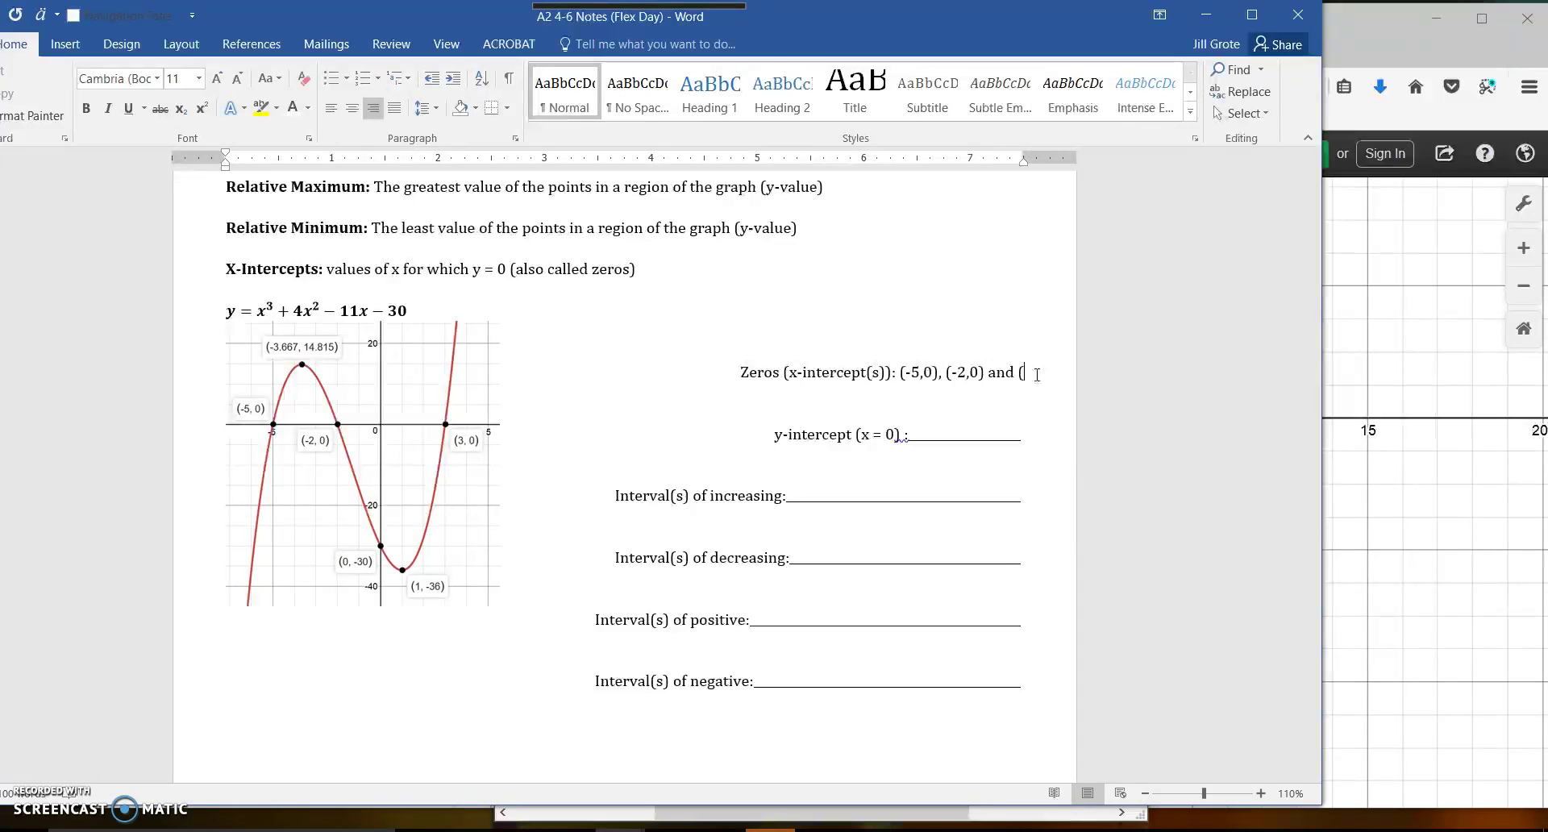
{"action": "type", "text": "3,0)"}
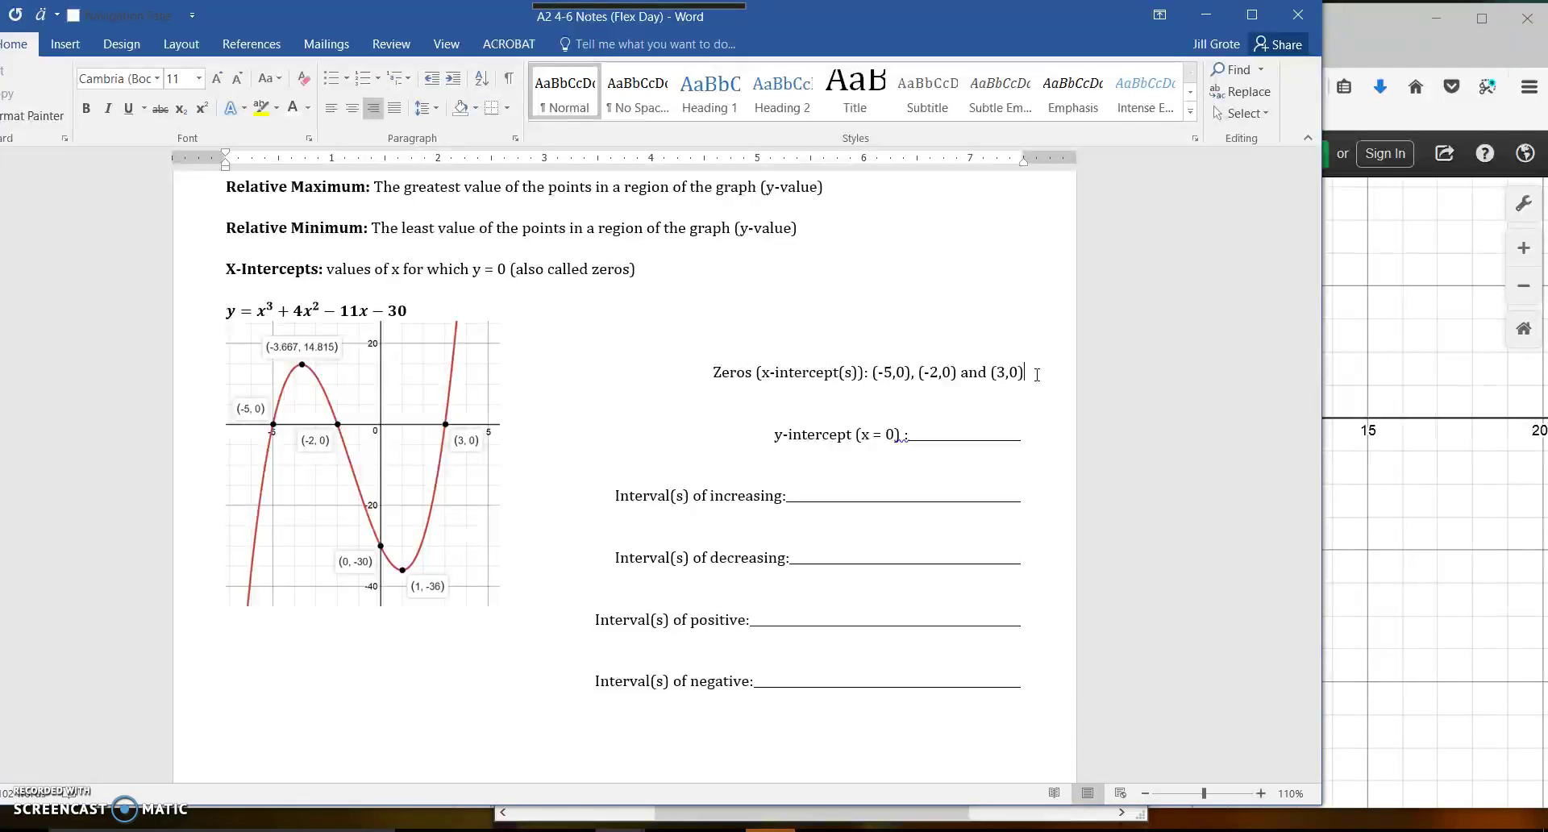
{"action": "left_click_drag", "start_coordinate": [1023, 432], "coordinate": [916, 447]}
Step: Replace the y-intercept blank with (0, -30) in black text, with a colon after (x = 0)
{"action": "key", "text": "BackSpace"}
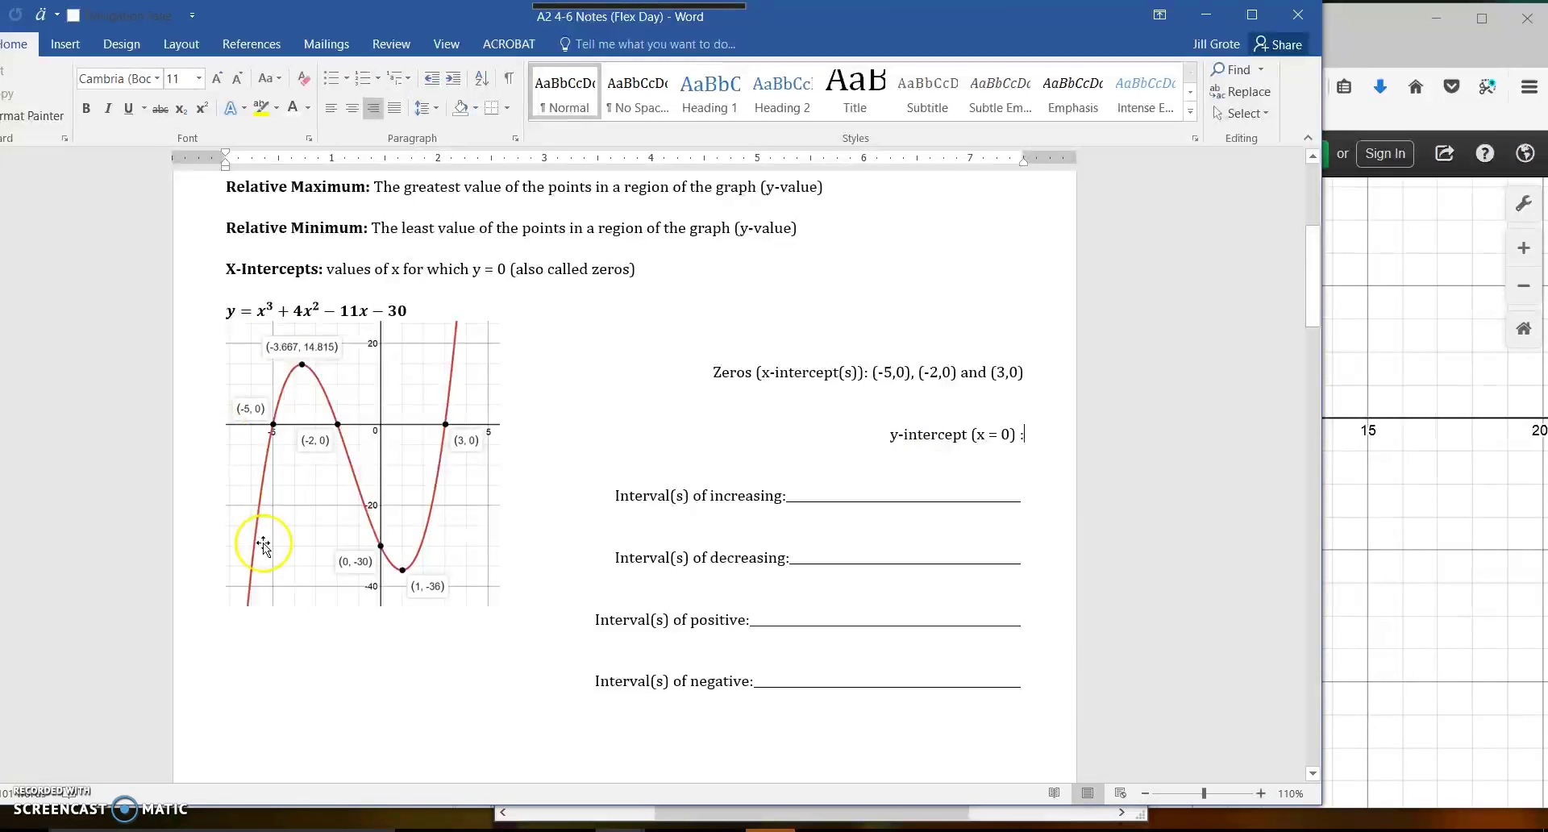
{"action": "left_click", "coordinate": [1045, 434]}
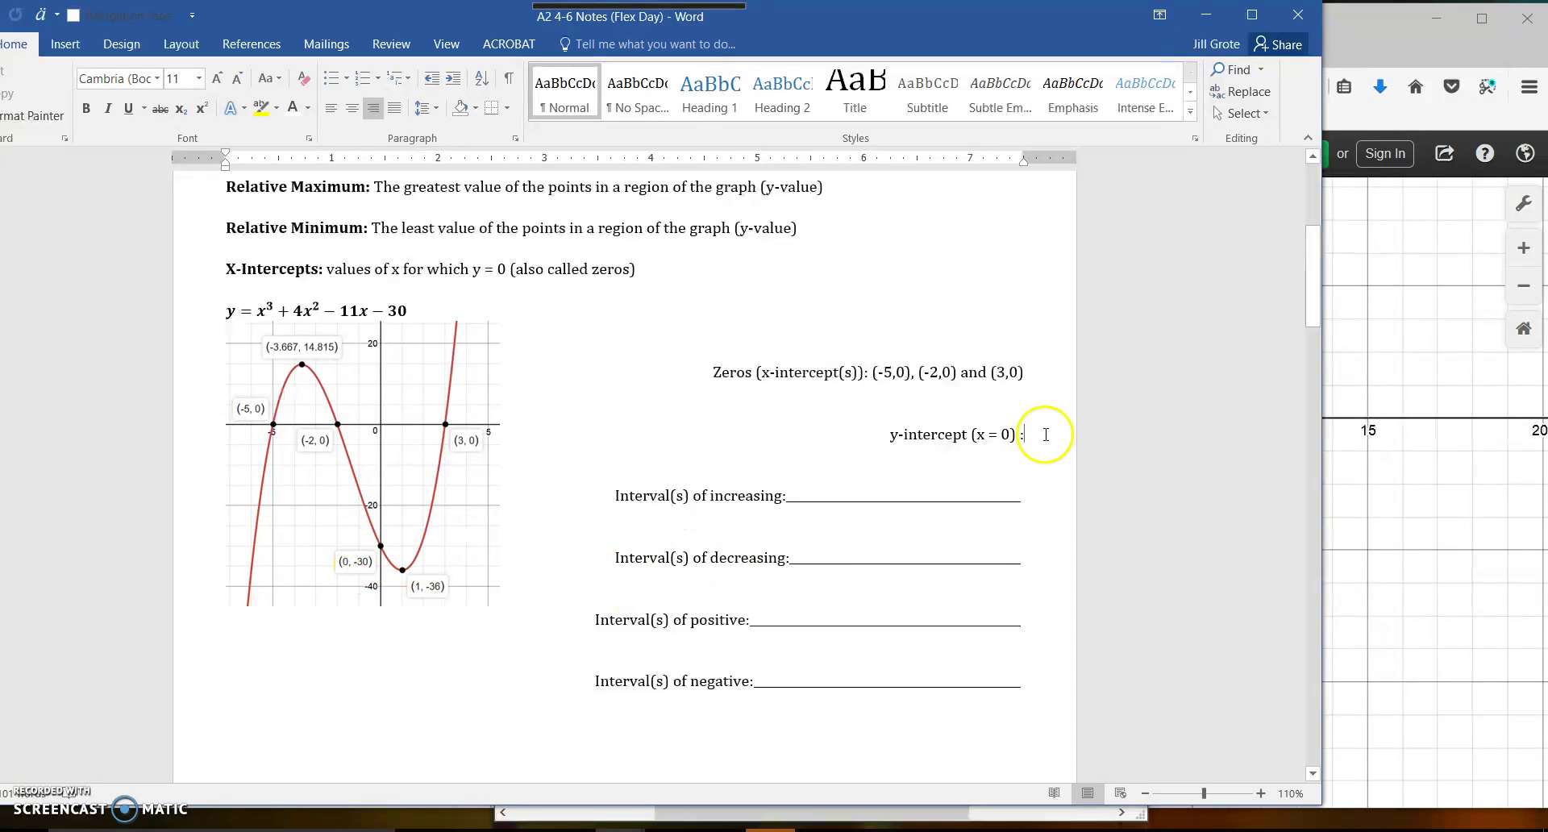
{"action": "key", "text": "BackSpace"}
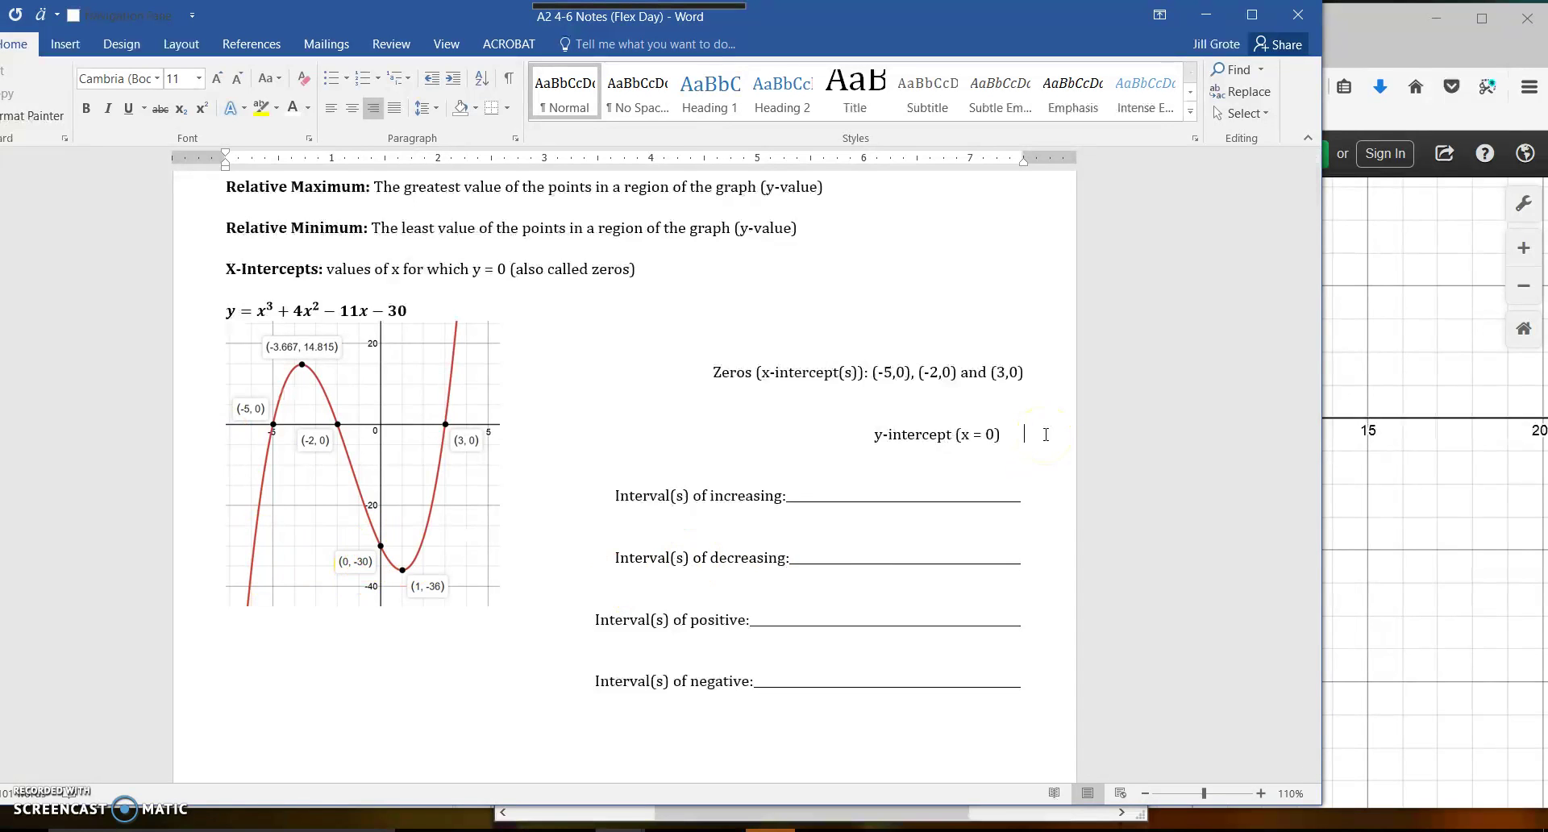
{"action": "key", "text": "BackSpace"}
{"action": "key", "text": "BackSpace"}
{"action": "key", "text": "BackSpace"}
{"action": "key", "text": "BackSpace"}
{"action": "key", "text": "BackSpace"}
{"action": "key", "text": "BackSpace"}
{"action": "key", "text": "BackSpace"}
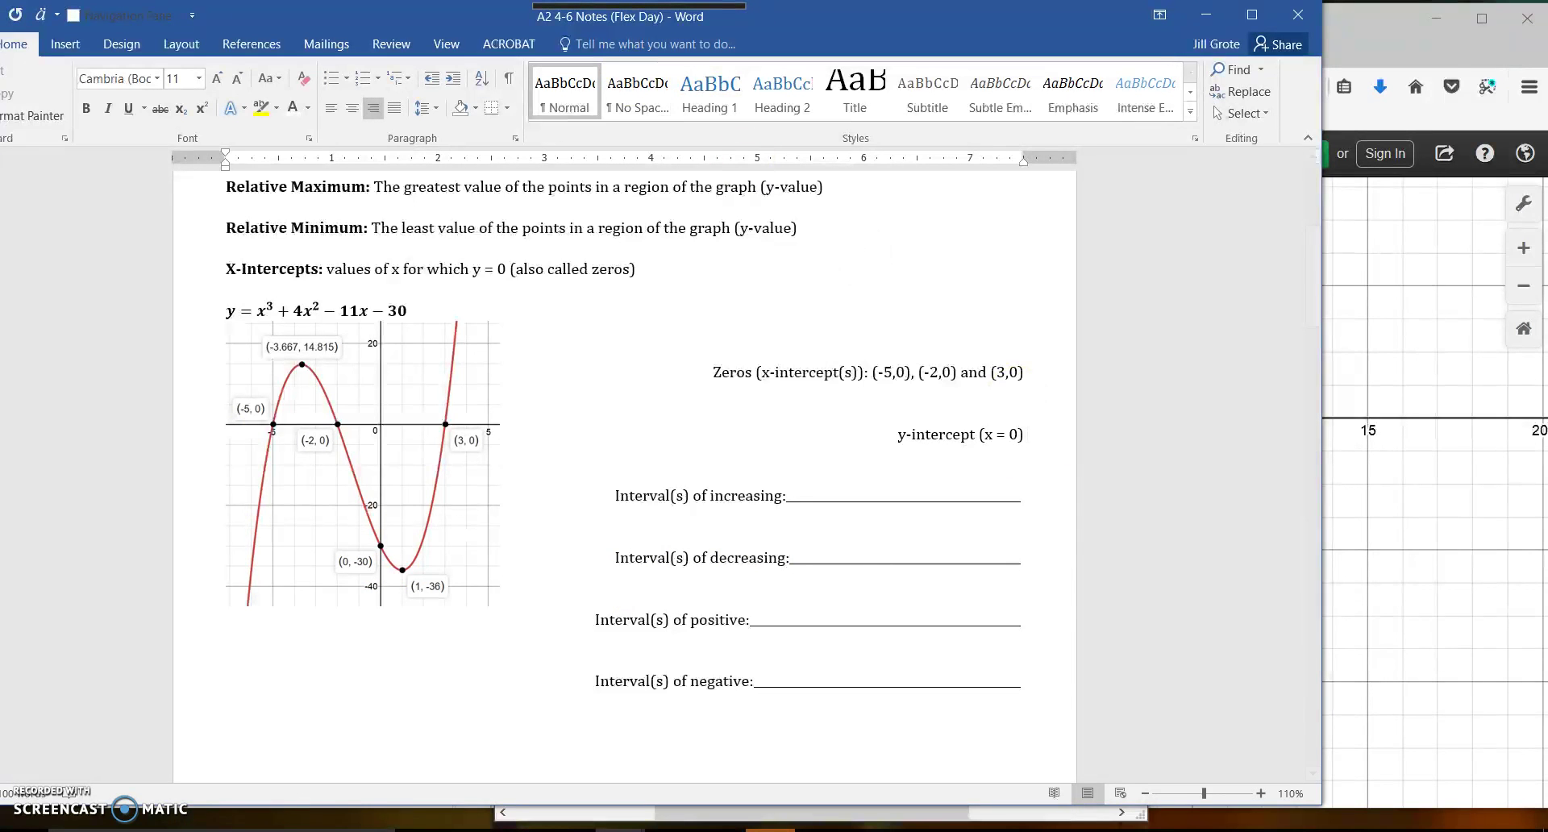
{"action": "left_click", "coordinate": [308, 108]}
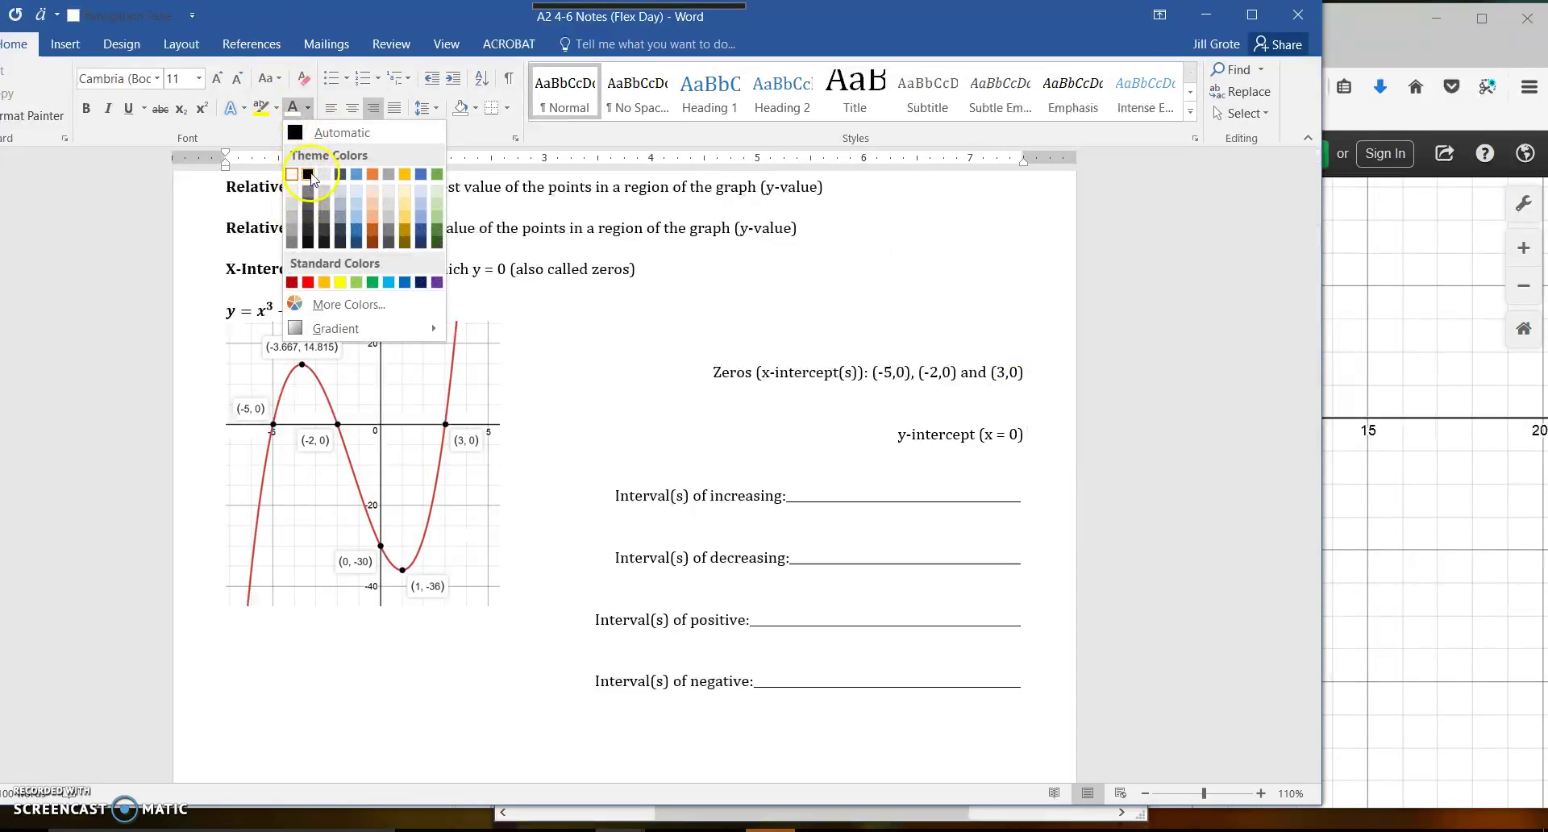
{"action": "left_click", "coordinate": [309, 175]}
{"action": "type", "text": "(0"}
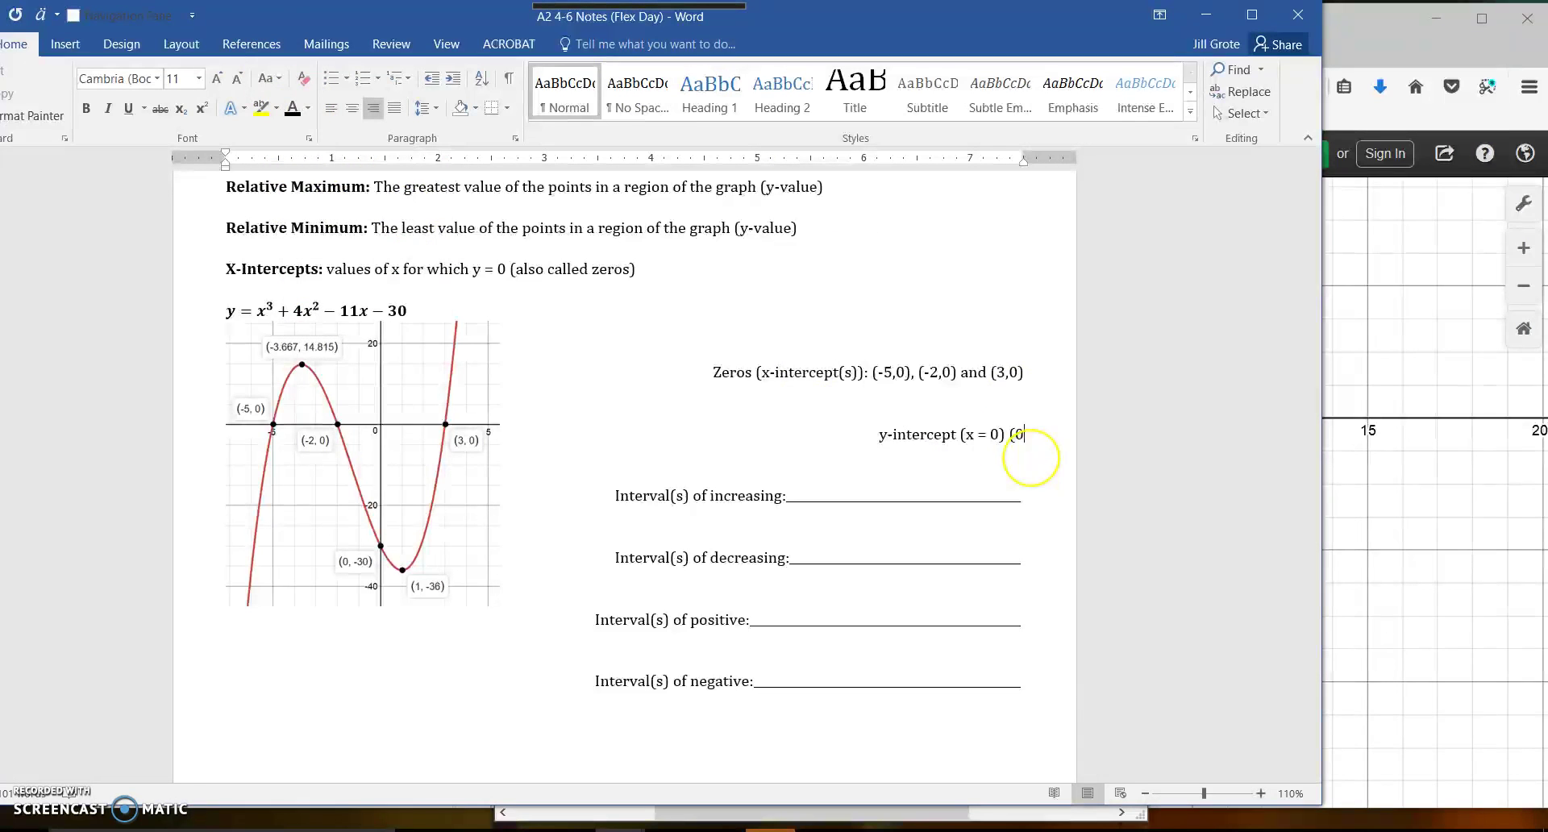
{"action": "type", "text": ", -30)"}
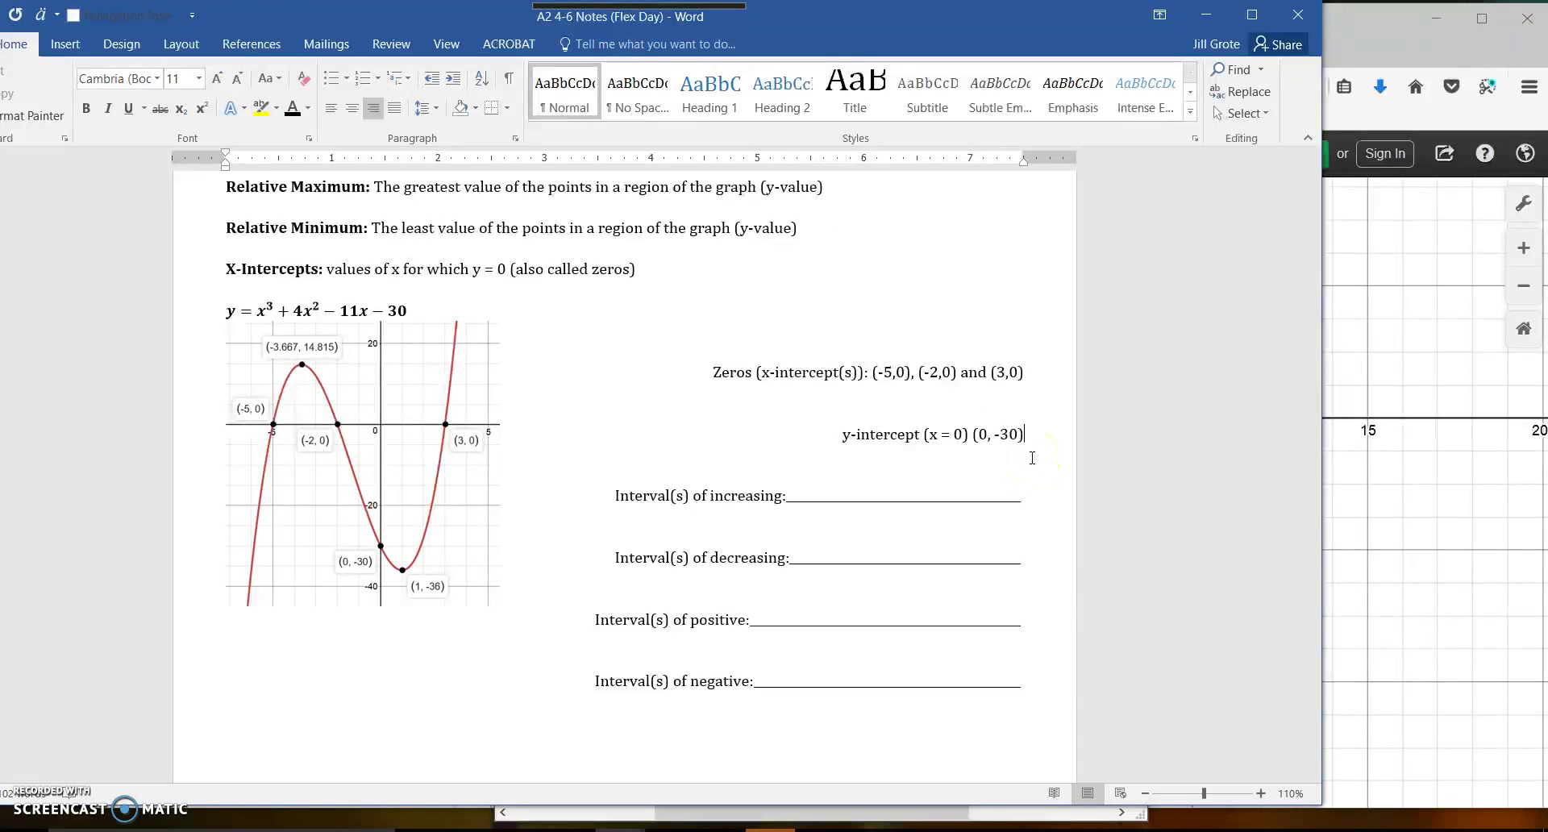
{"action": "left_click", "coordinate": [966, 432]}
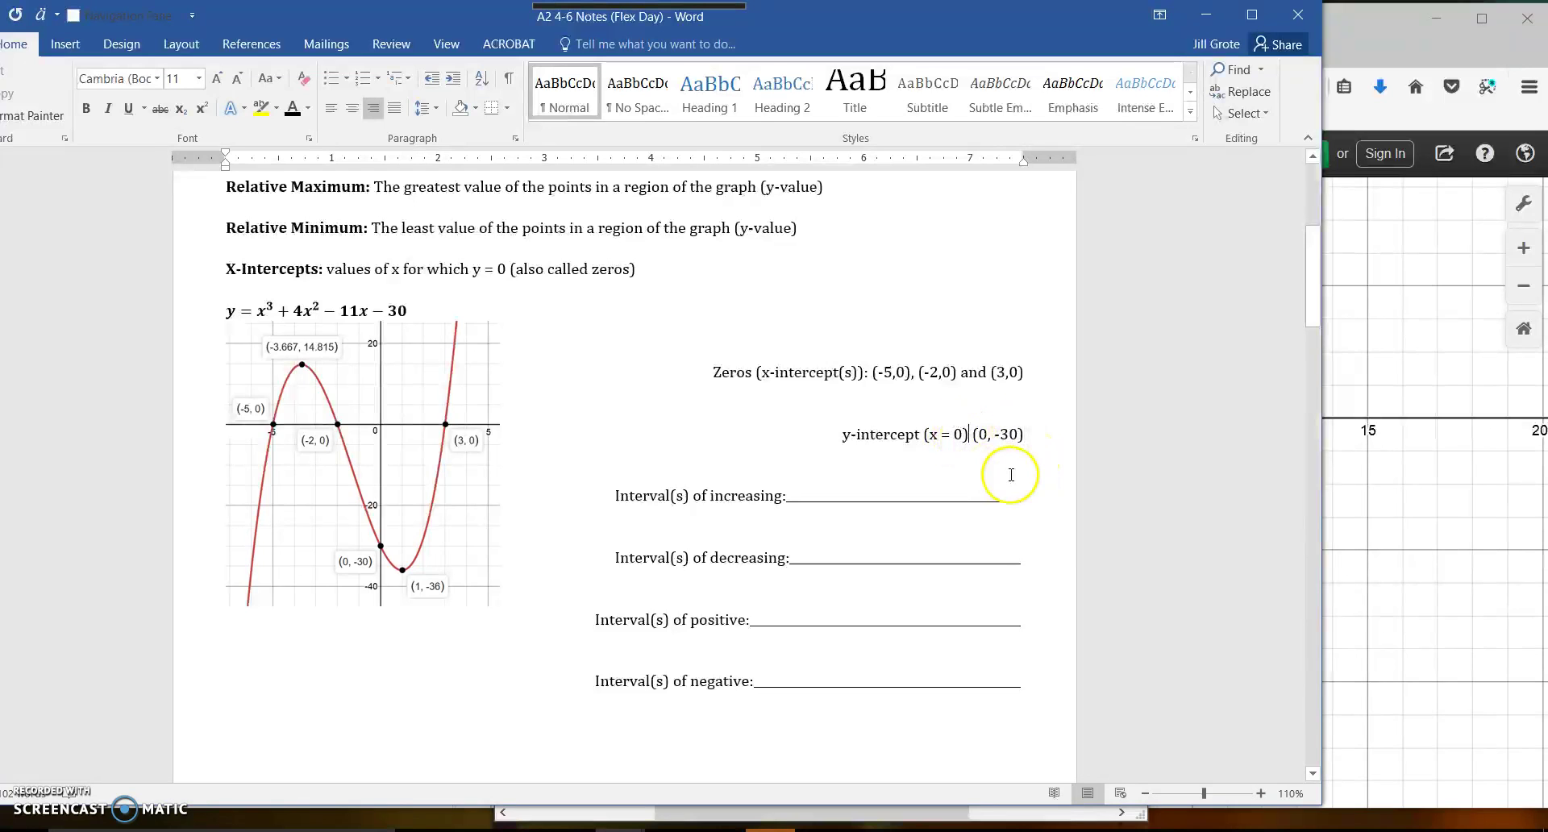
{"action": "type", "text": ":"}
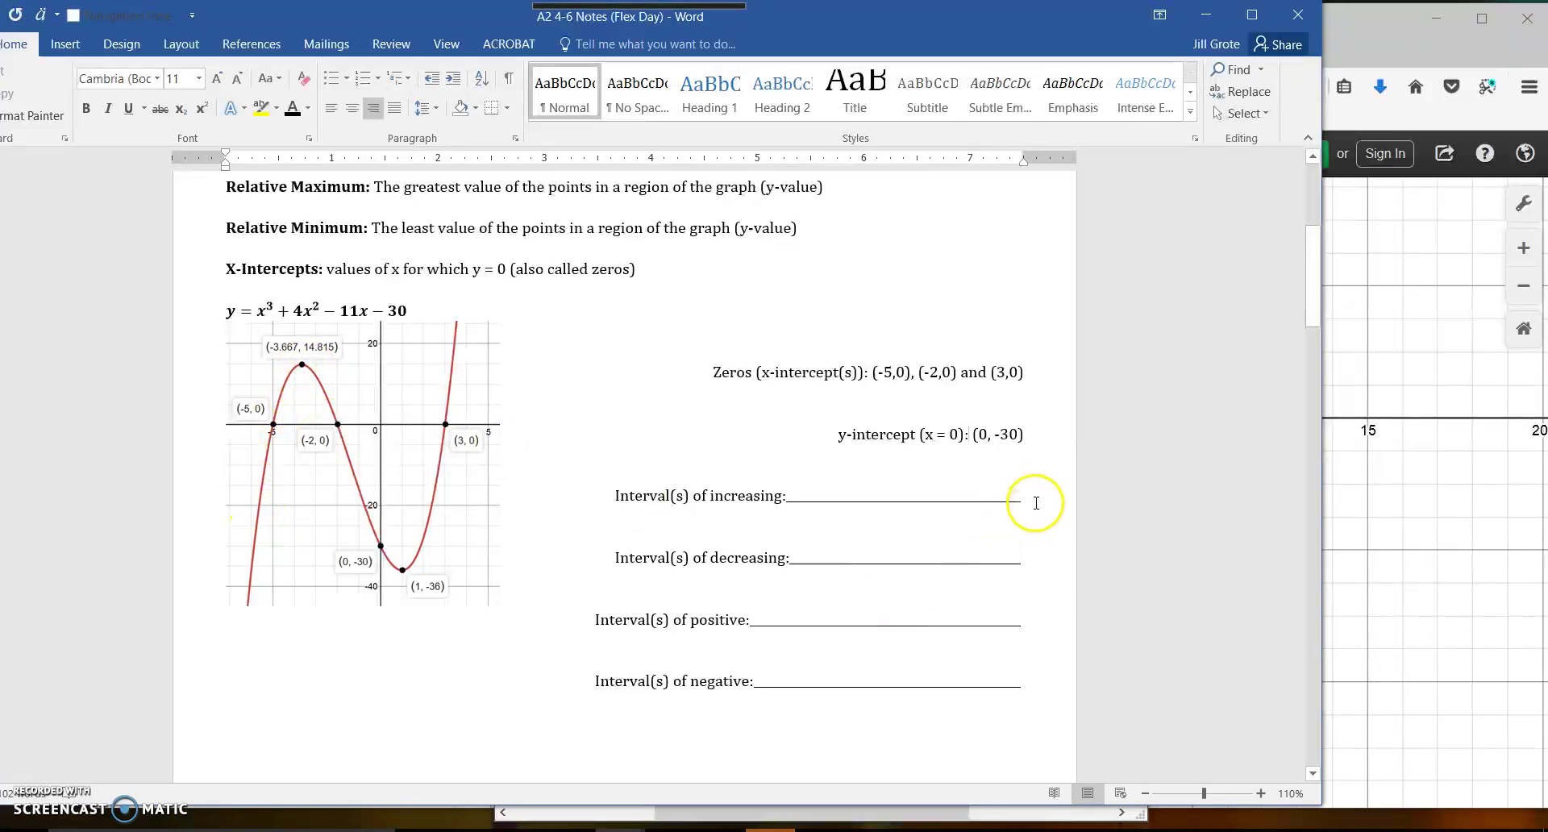
Step: Delete the blank underline after "Interval(s) of increasing:"
{"action": "left_click_drag", "start_coordinate": [1030, 498], "coordinate": [793, 502]}
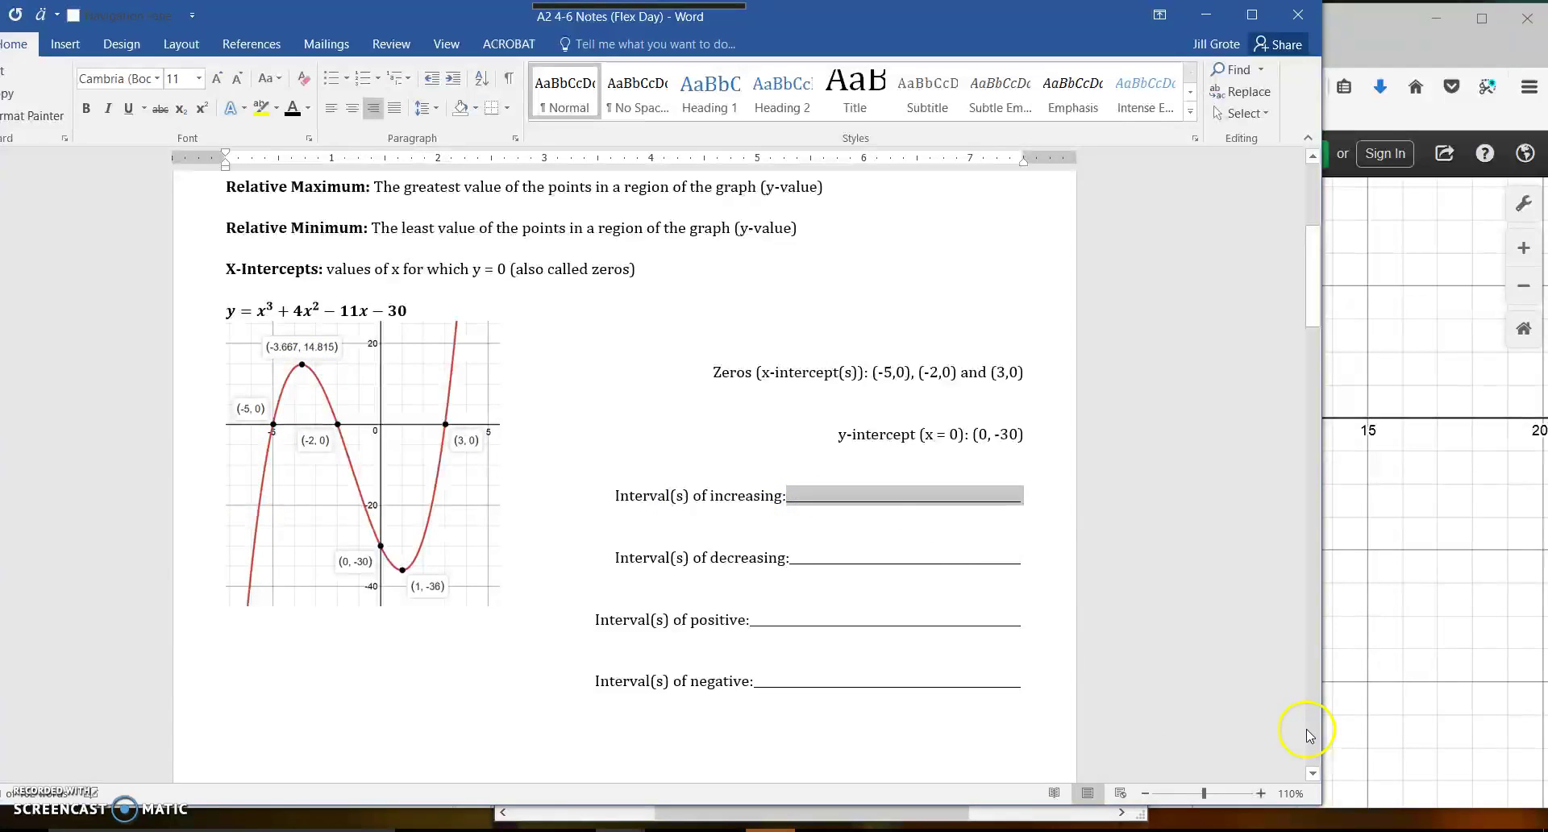
{"action": "key", "text": "BackSpace"}
{"action": "key", "text": "BackSpace"}
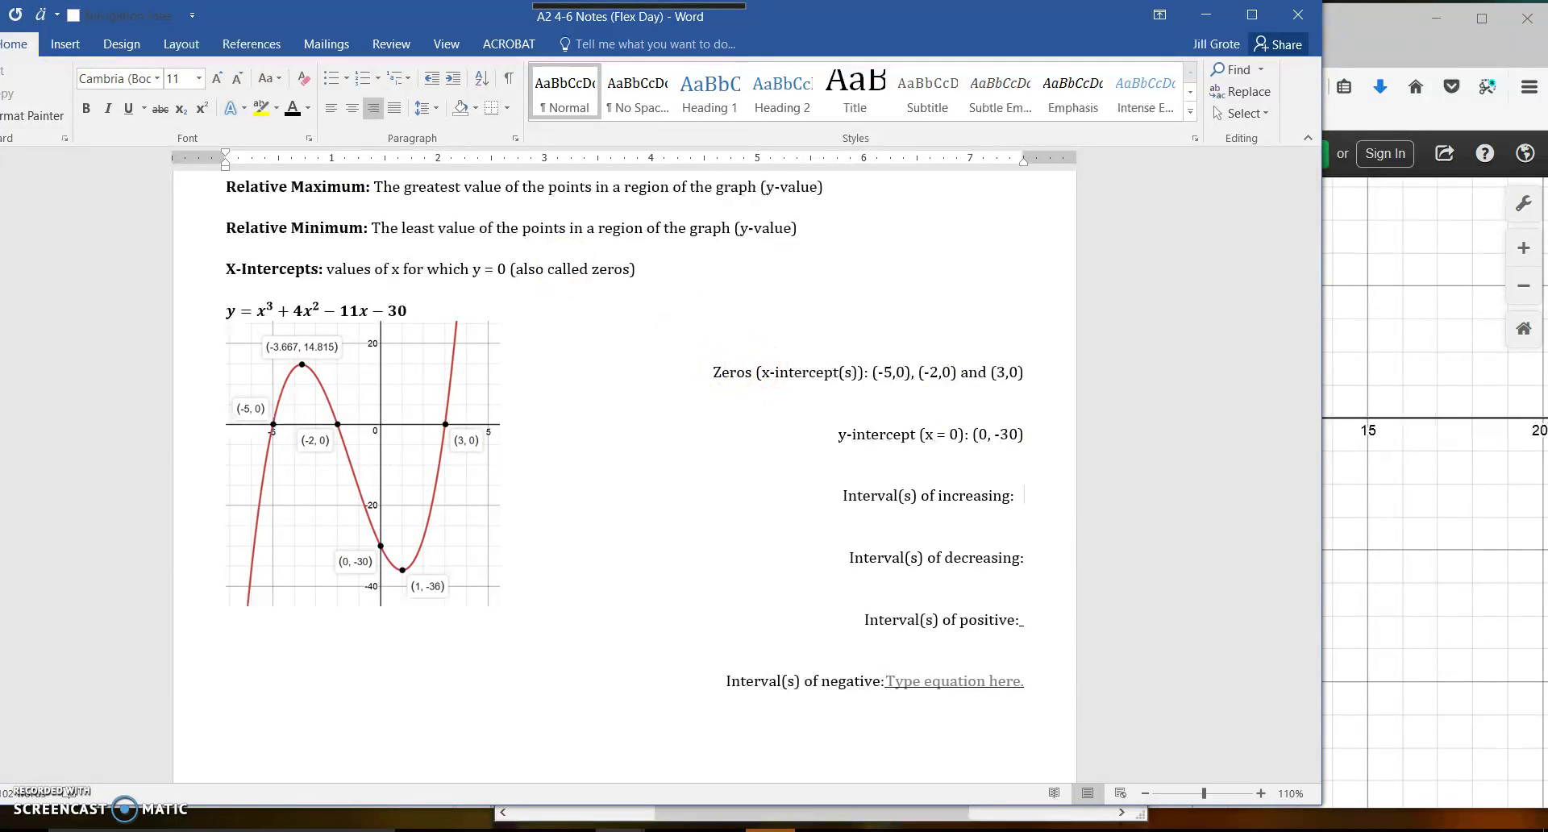
{"action": "key", "text": "BackSpace"}
{"action": "key", "text": "BackSpace"}
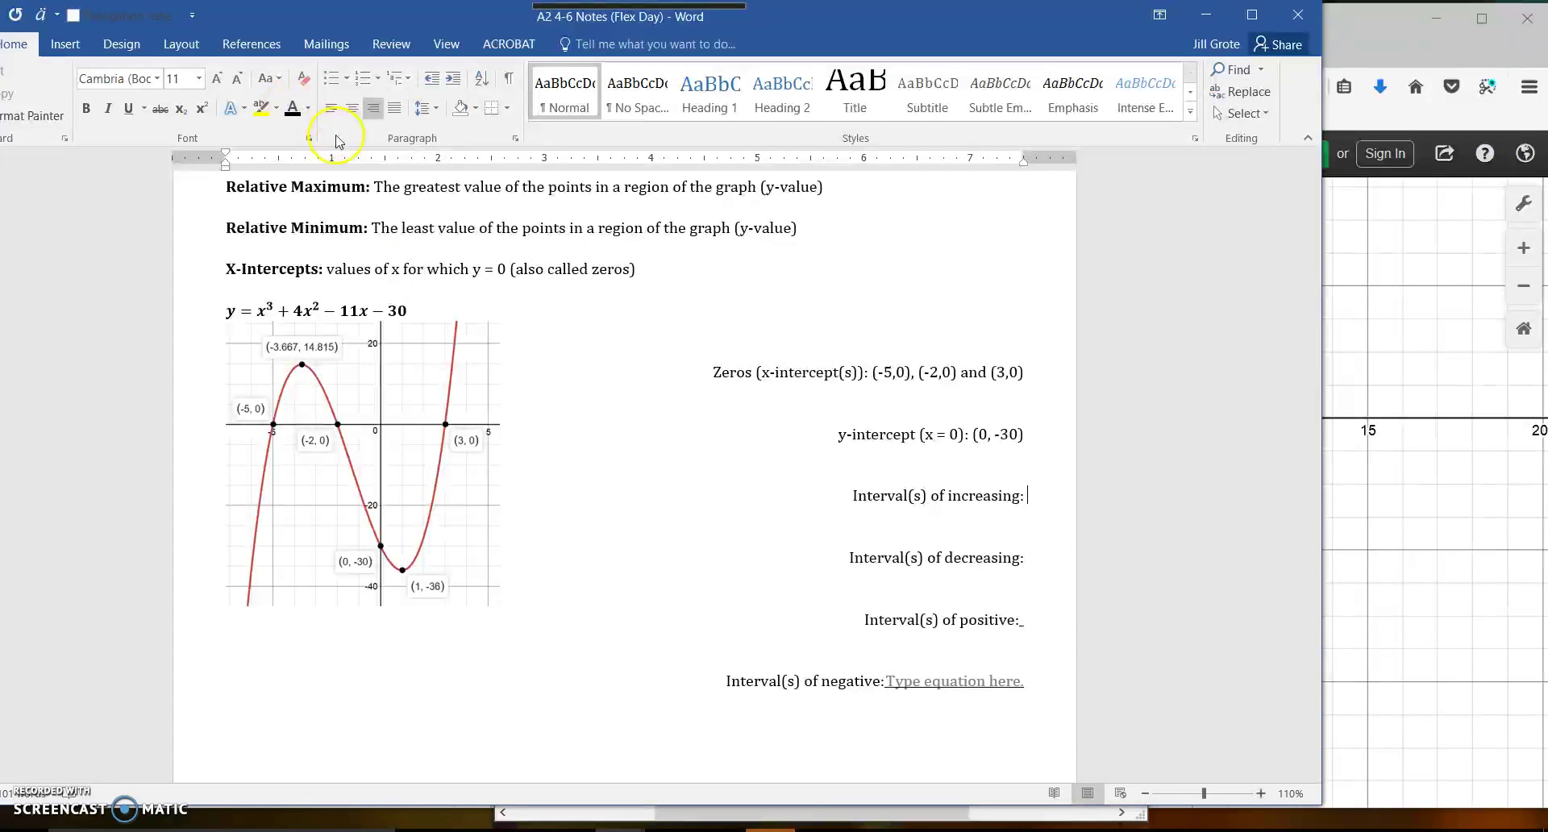
{"action": "left_click", "coordinate": [65, 44]}
Step: Insert an equation reading (−∞, −3.667) and (1, ∞) on the increasing line
{"action": "left_click", "coordinate": [1174, 67]}
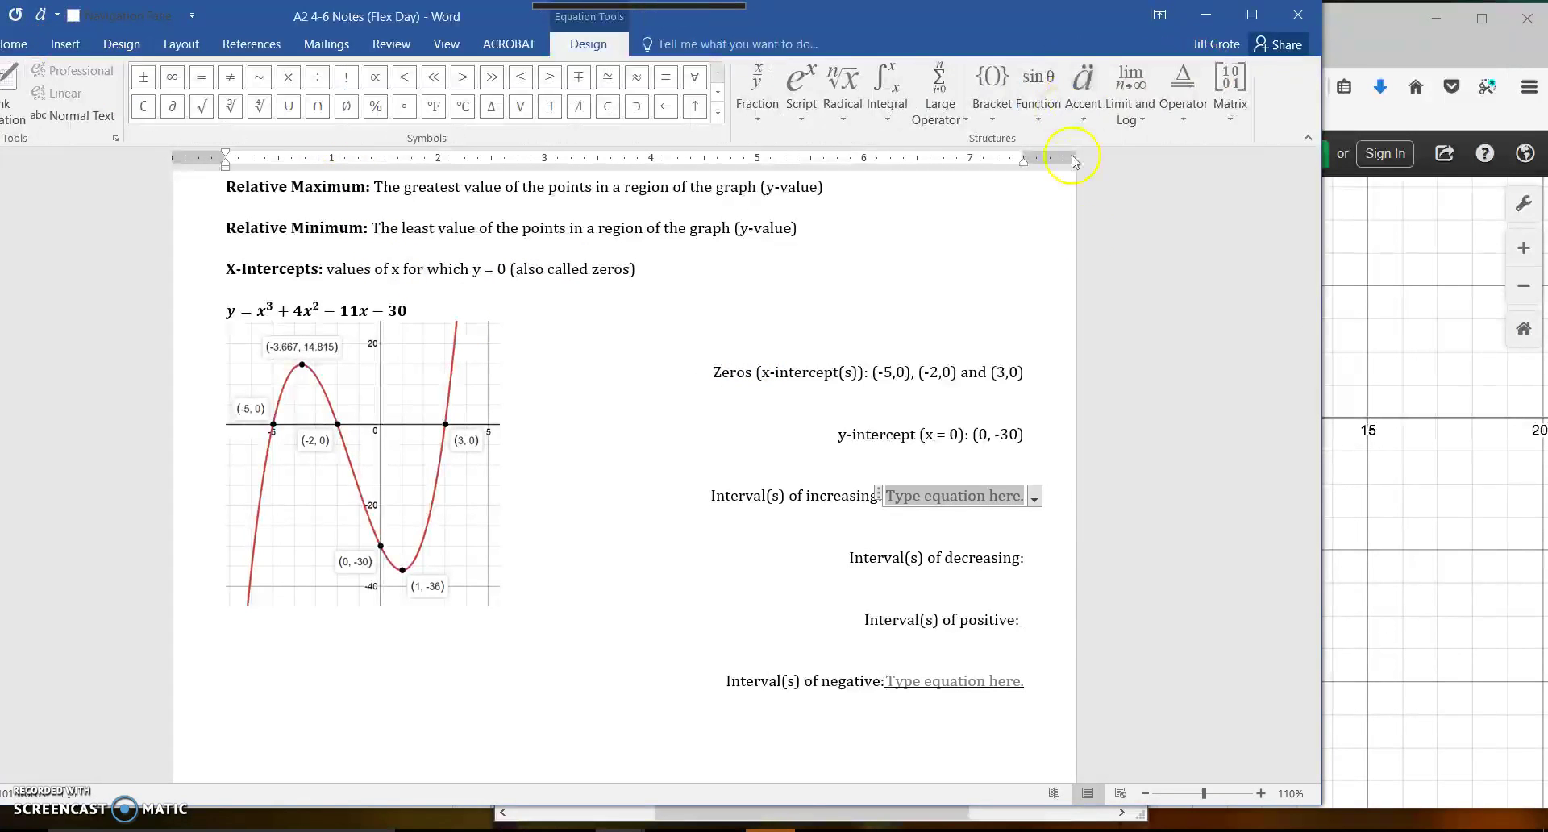
{"action": "key", "text": "BackSpace"}
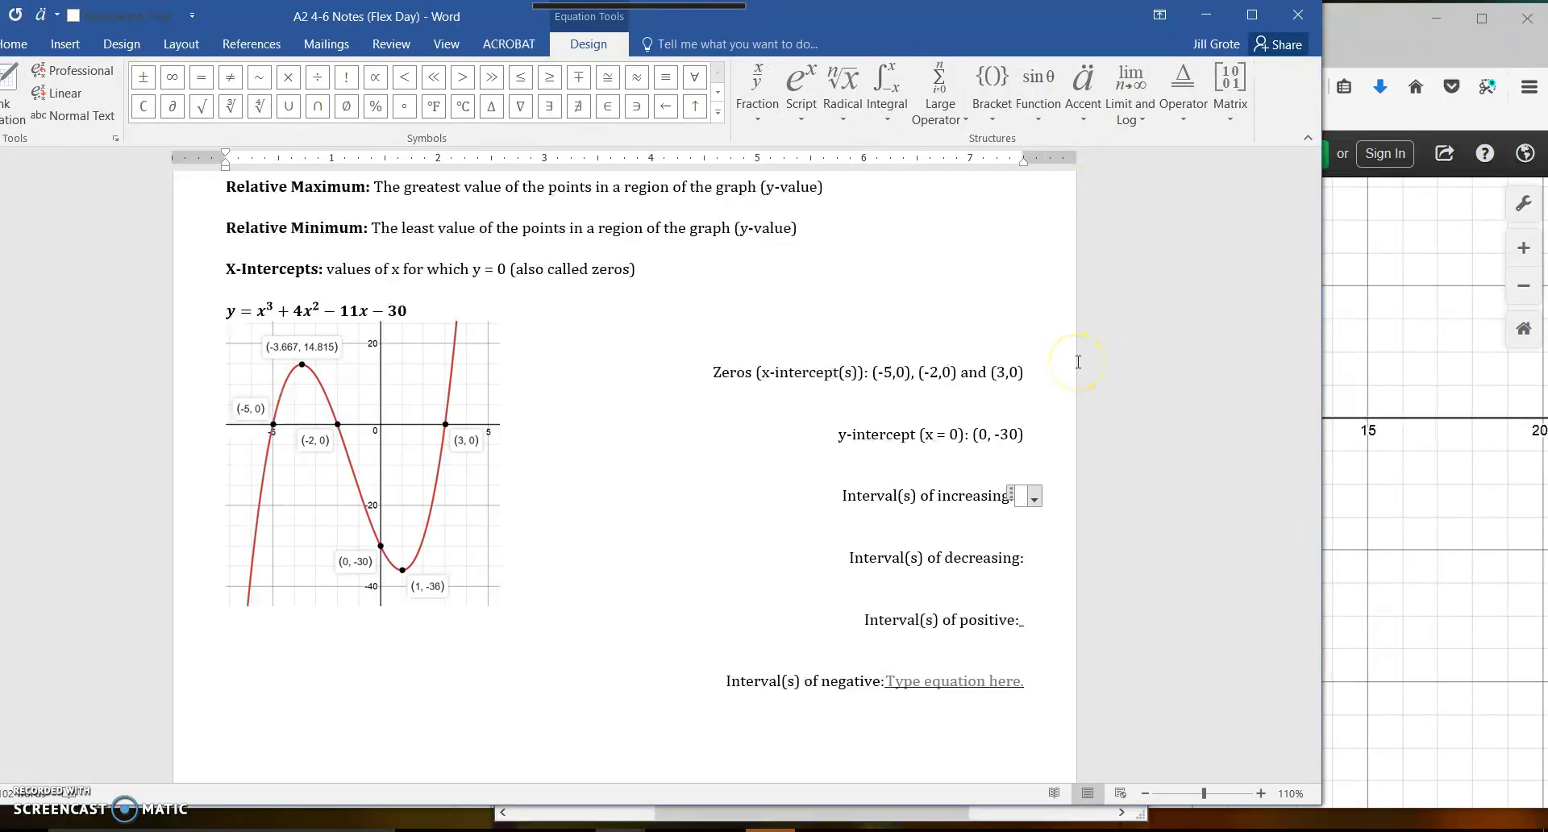
{"action": "type", "text": "("}
{"action": "type", "text": "-"}
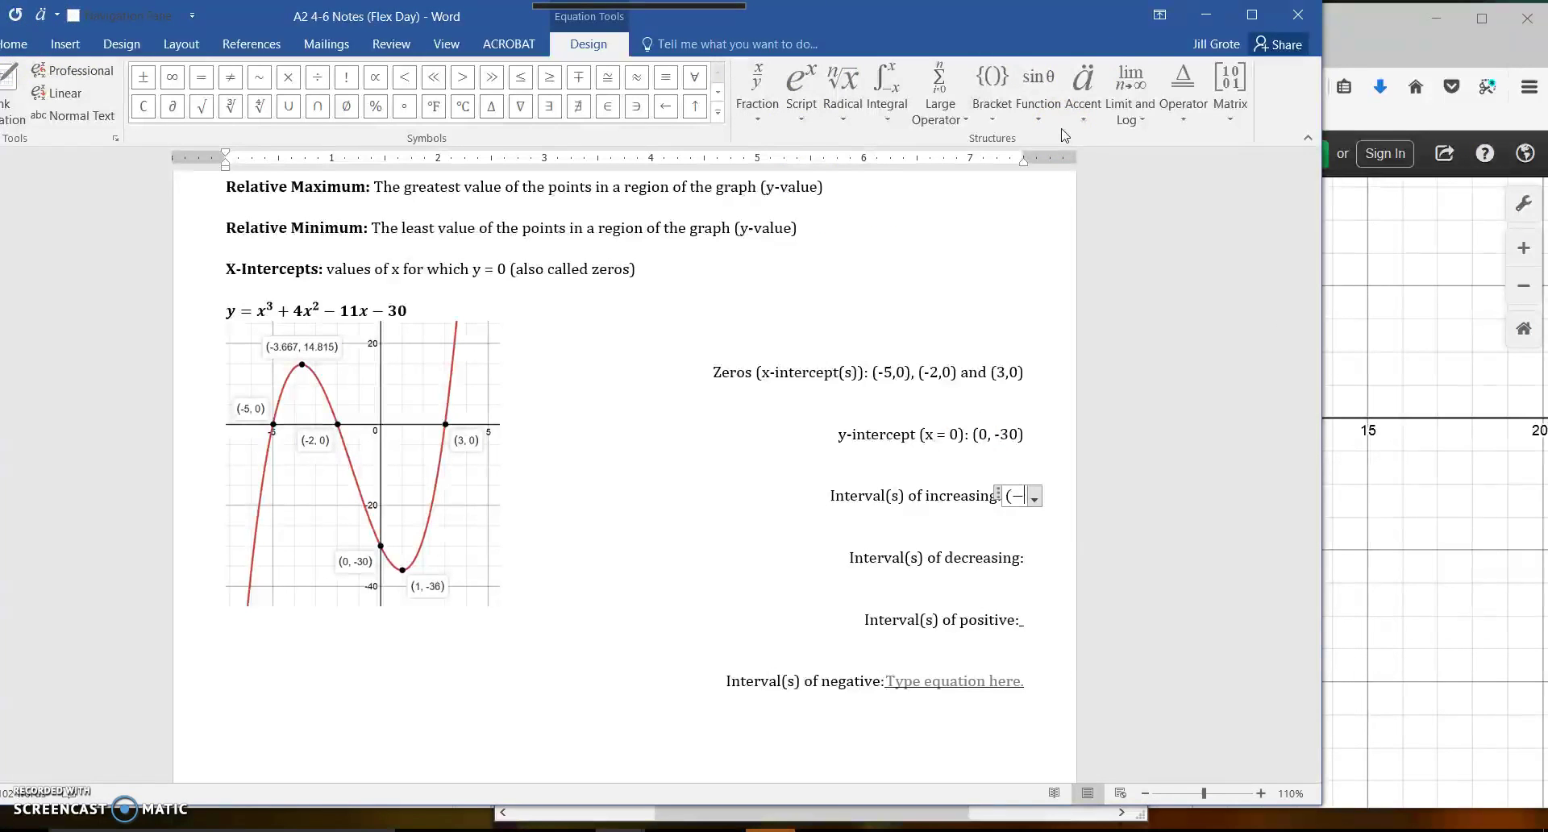
{"action": "left_click", "coordinate": [173, 78]}
{"action": "type", "text": ","}
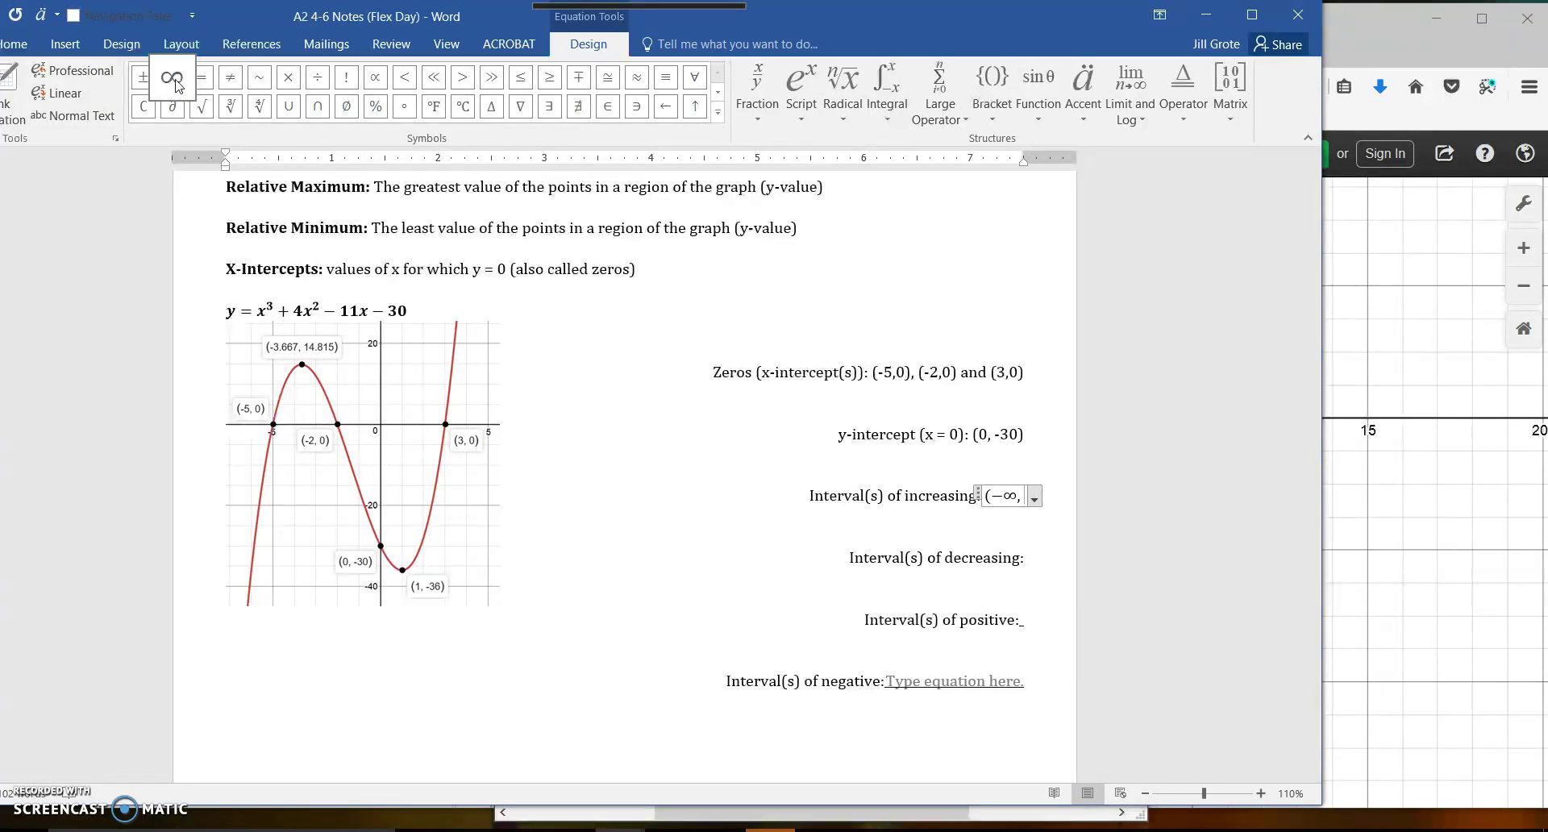
{"action": "type", "text": " -3.667"}
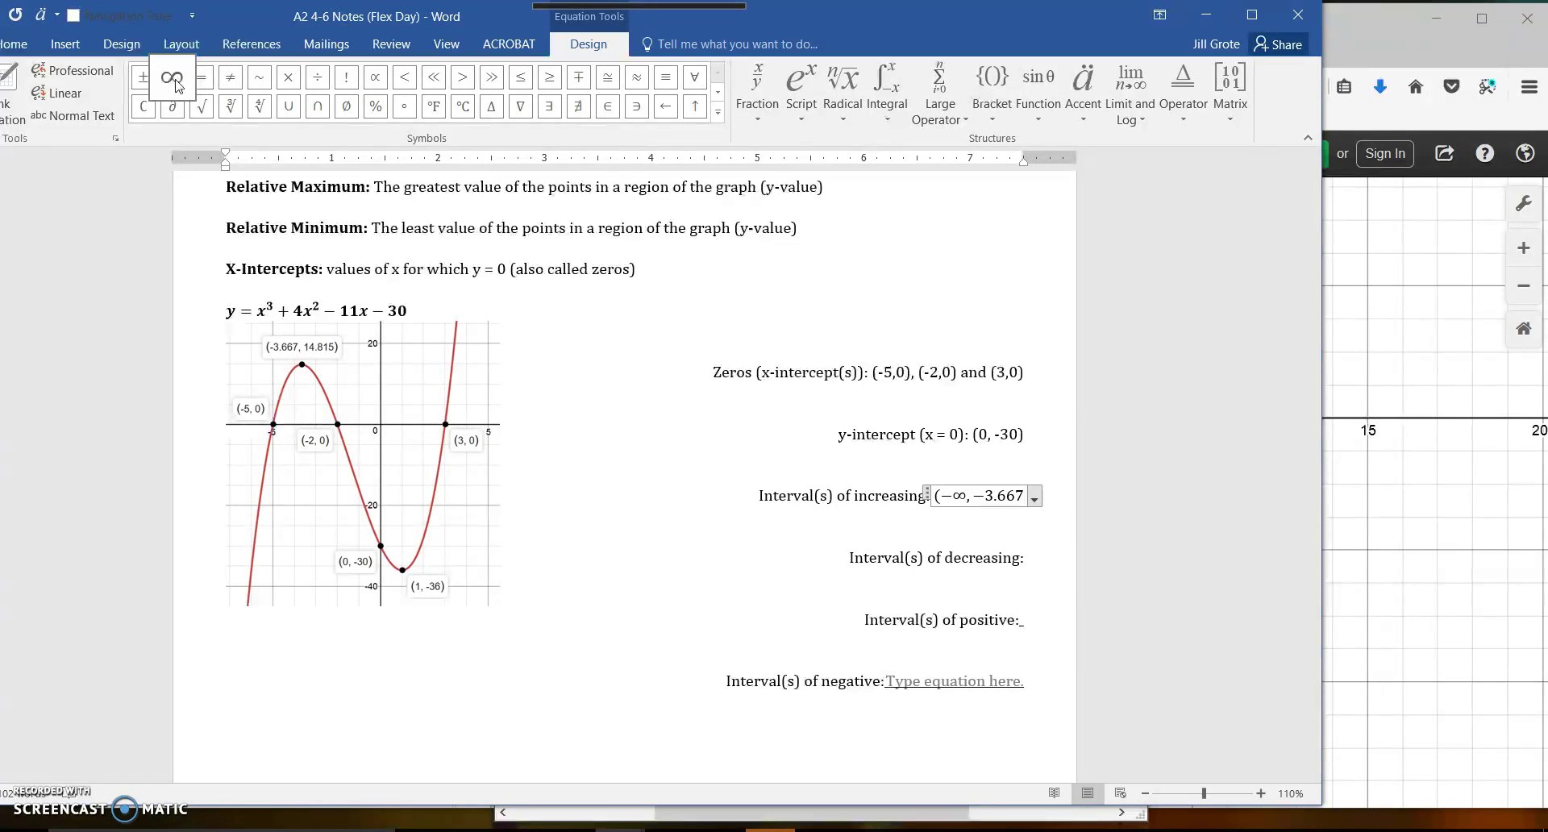
{"action": "type", "text": ")"}
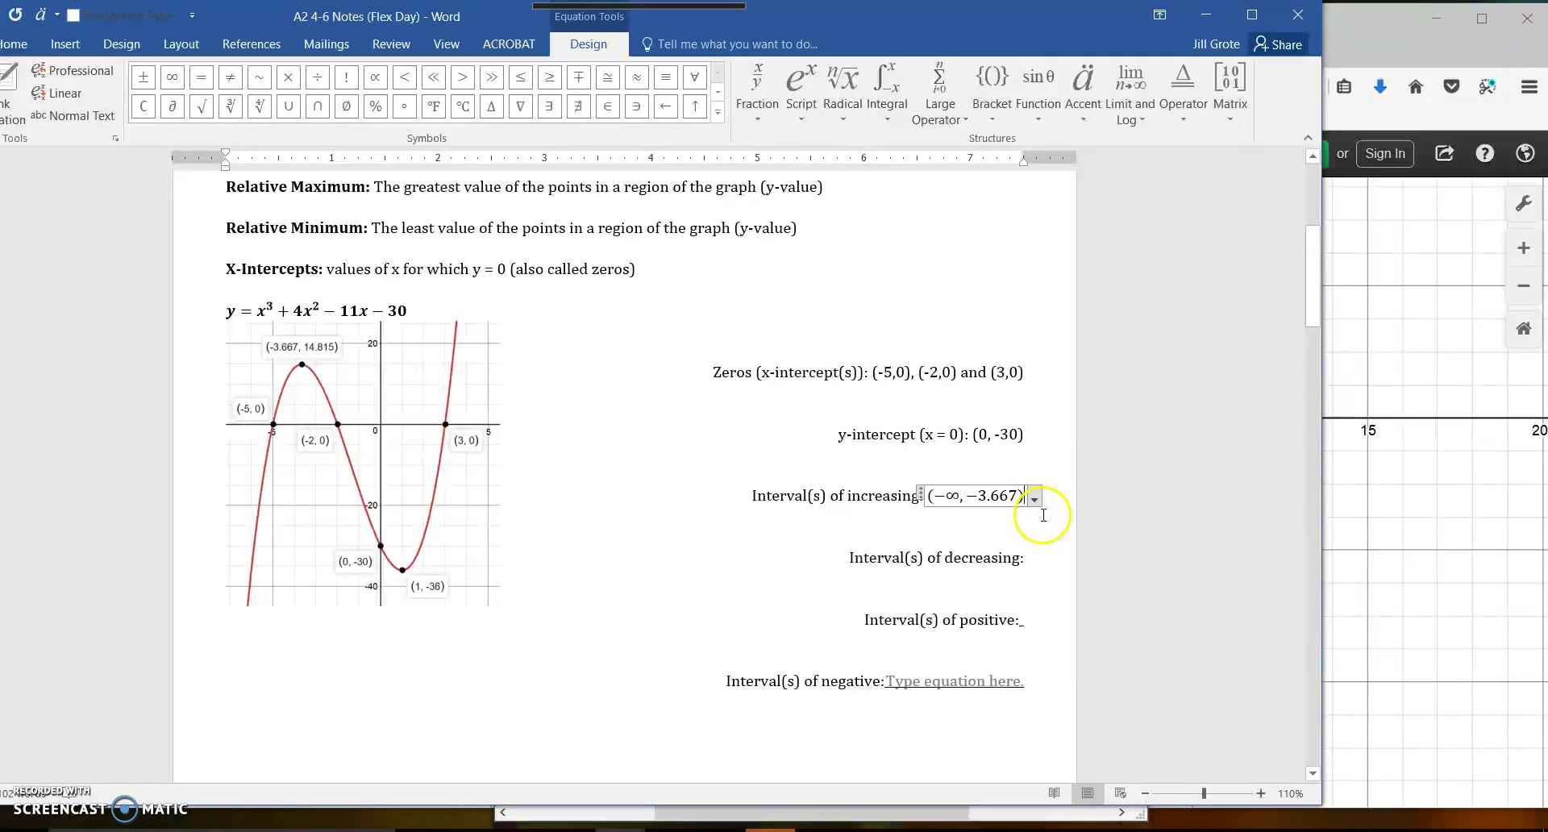
{"action": "type", "text": "and "}
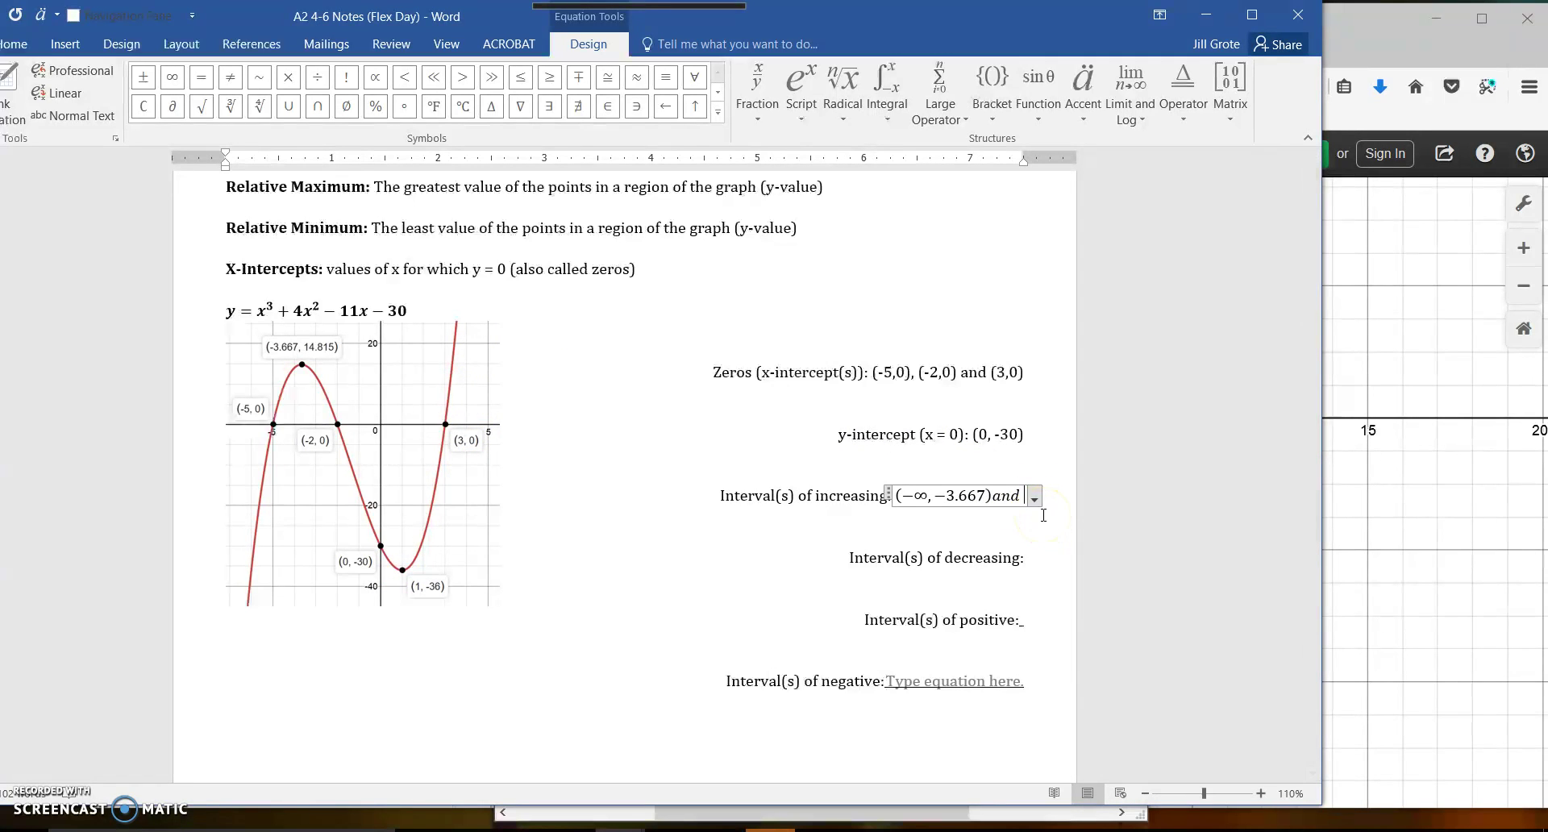
{"action": "type", "text": "(1,"}
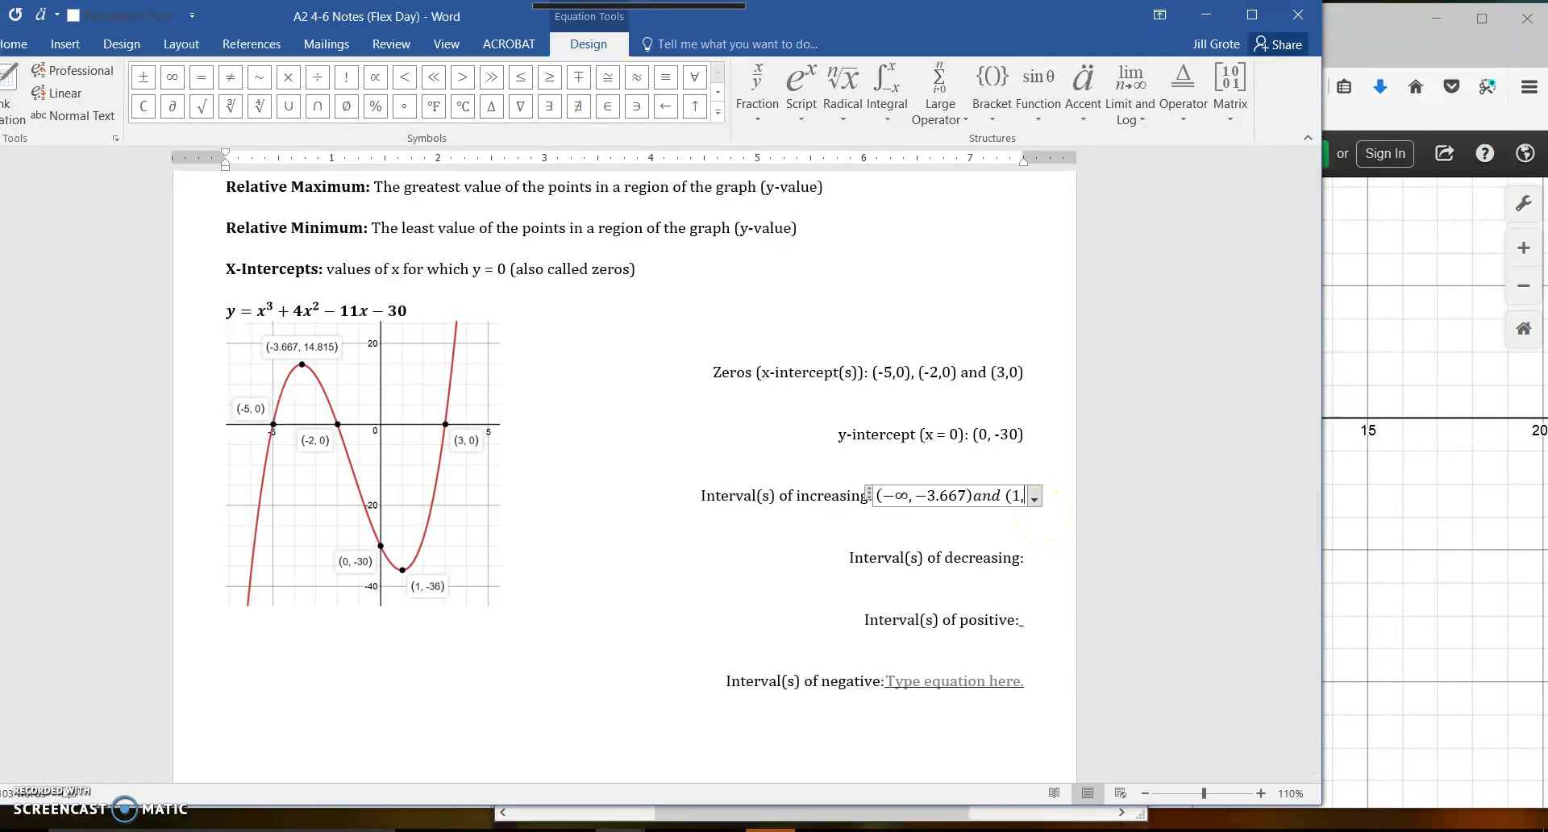
{"action": "left_click", "coordinate": [171, 76]}
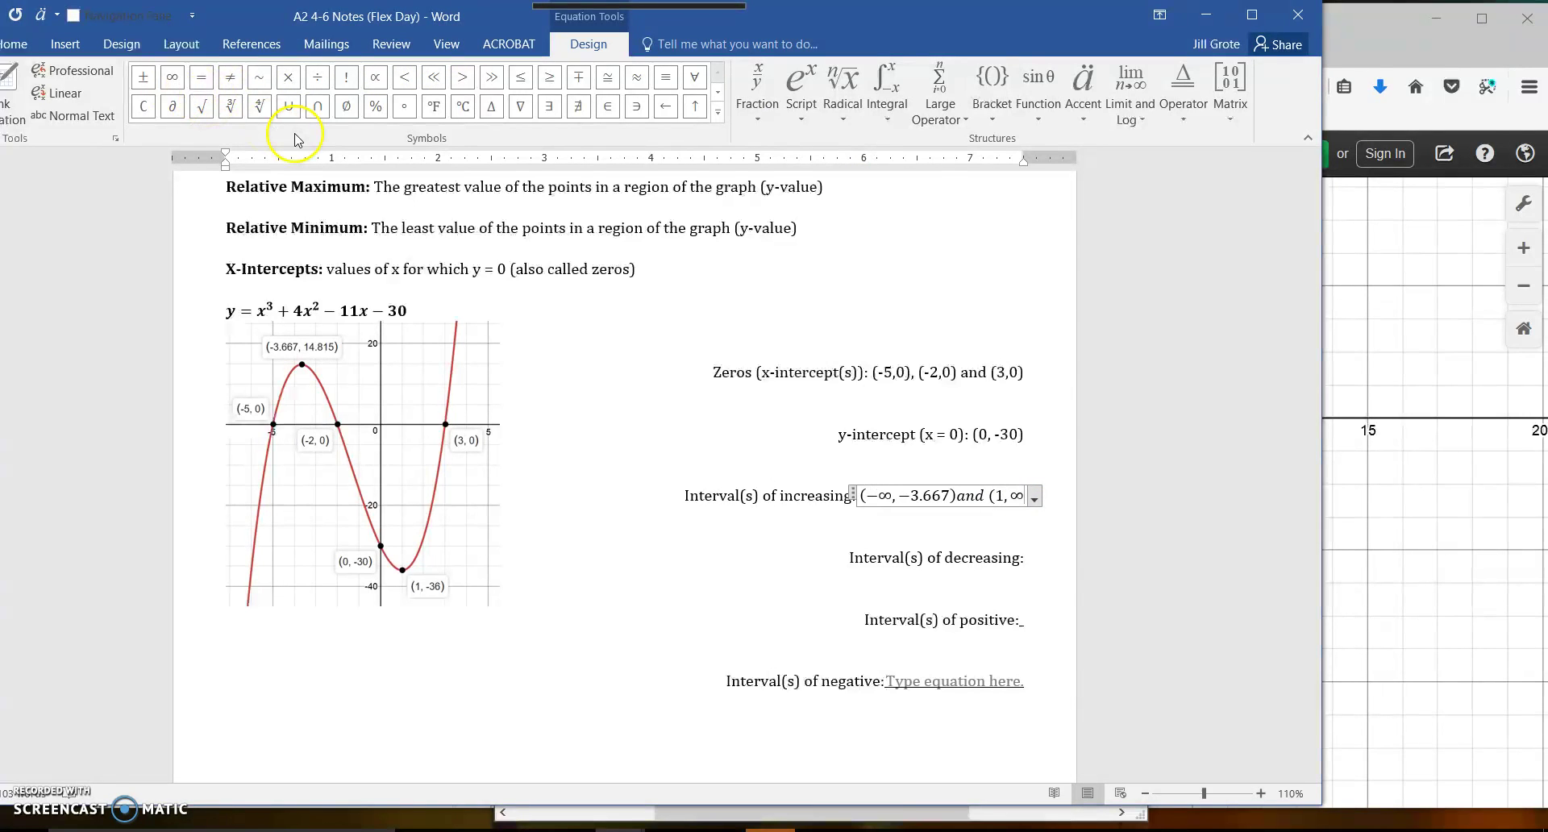
{"action": "type", "text": ")"}
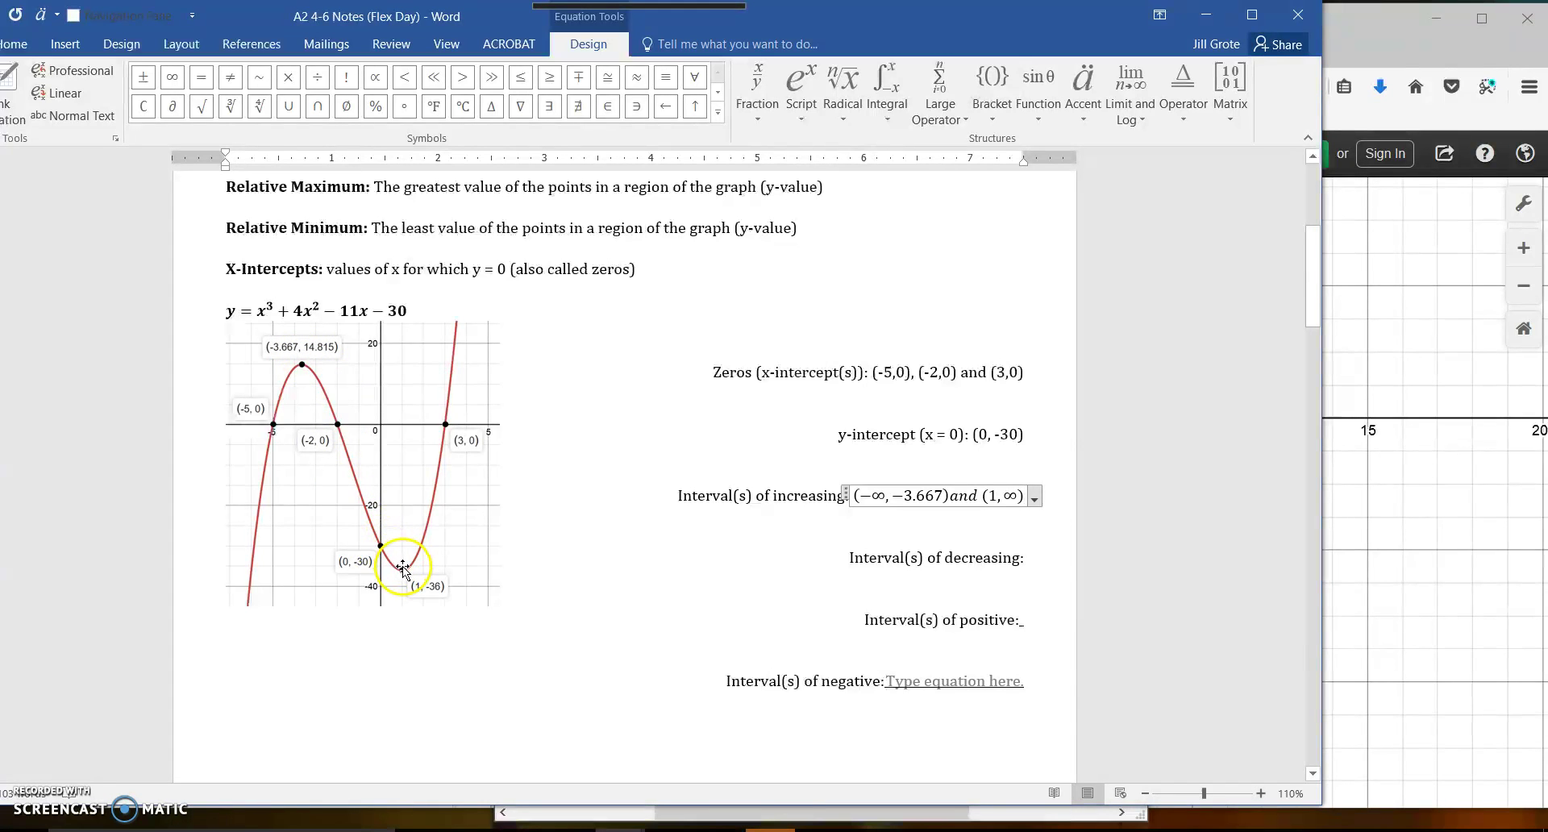
{"action": "left_click", "coordinate": [1034, 559]}
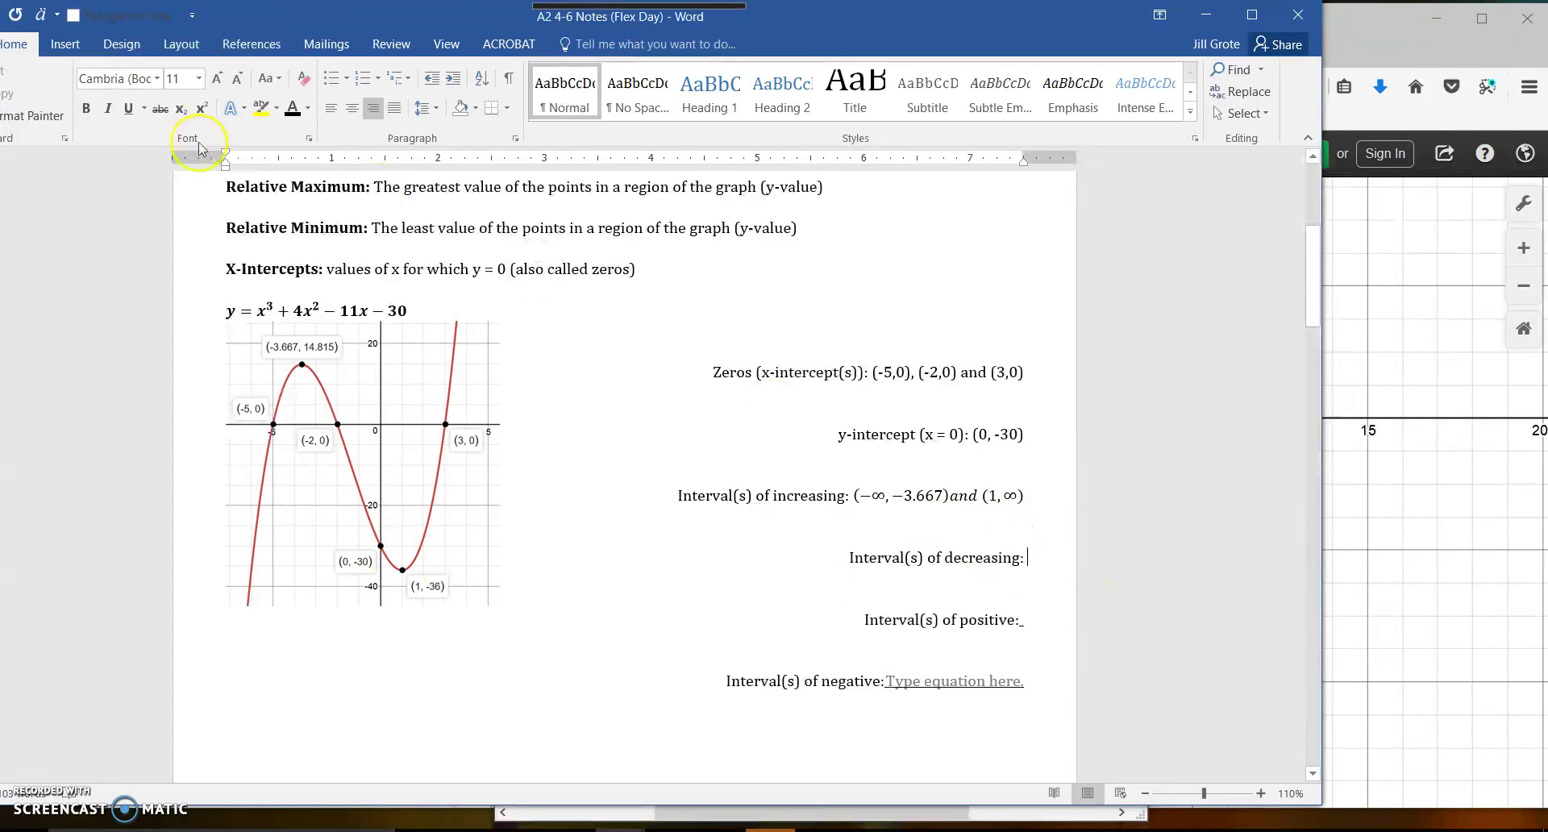
Step: Insert an equation reading (−3.667, 1) after the decreasing-interval label
{"action": "left_click", "coordinate": [65, 44]}
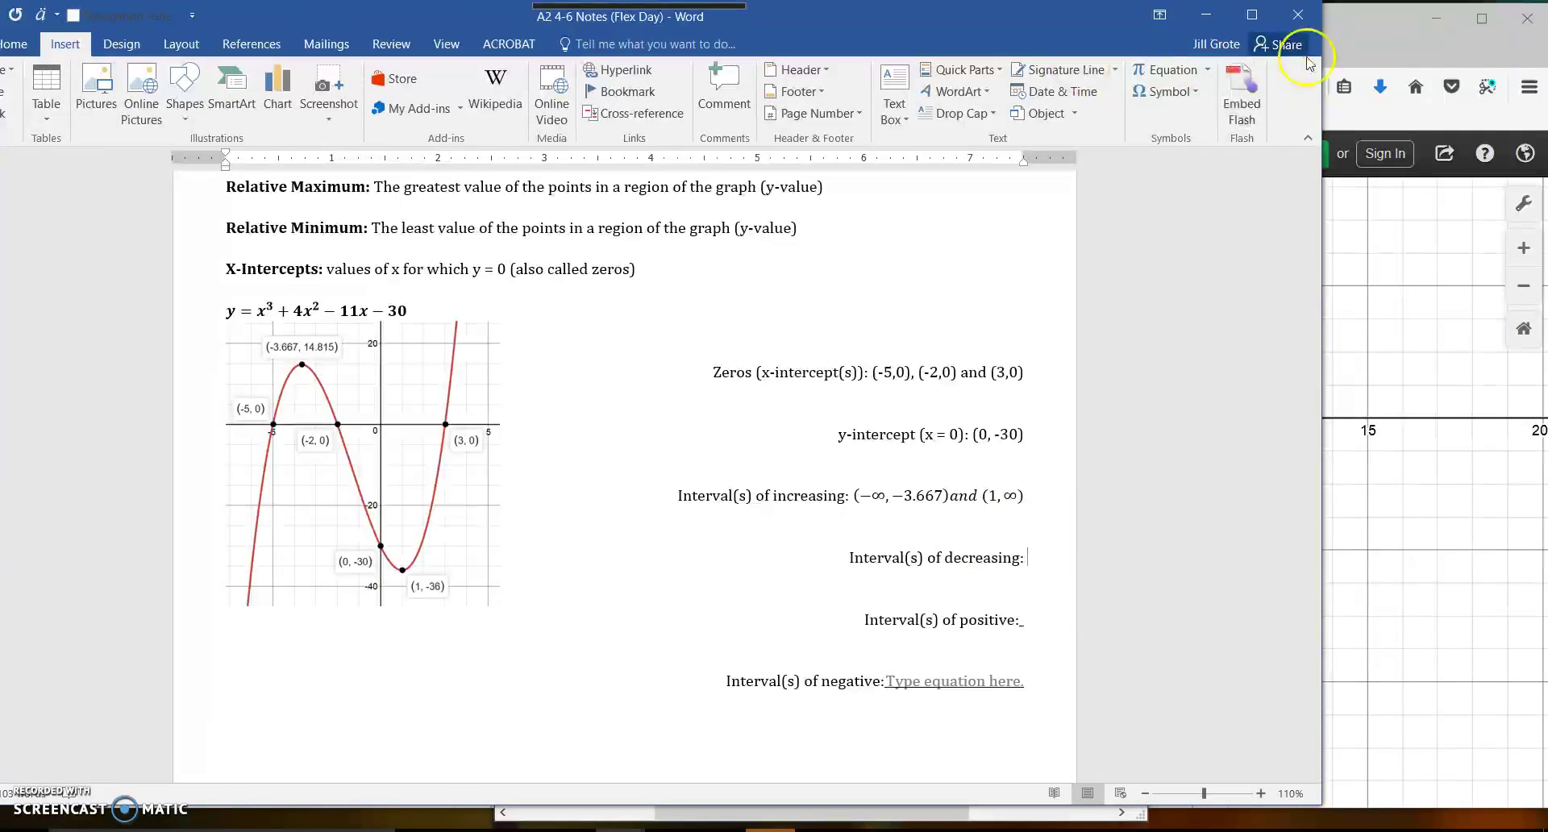
{"action": "left_click", "coordinate": [1267, 77]}
{"action": "type", "text": "("}
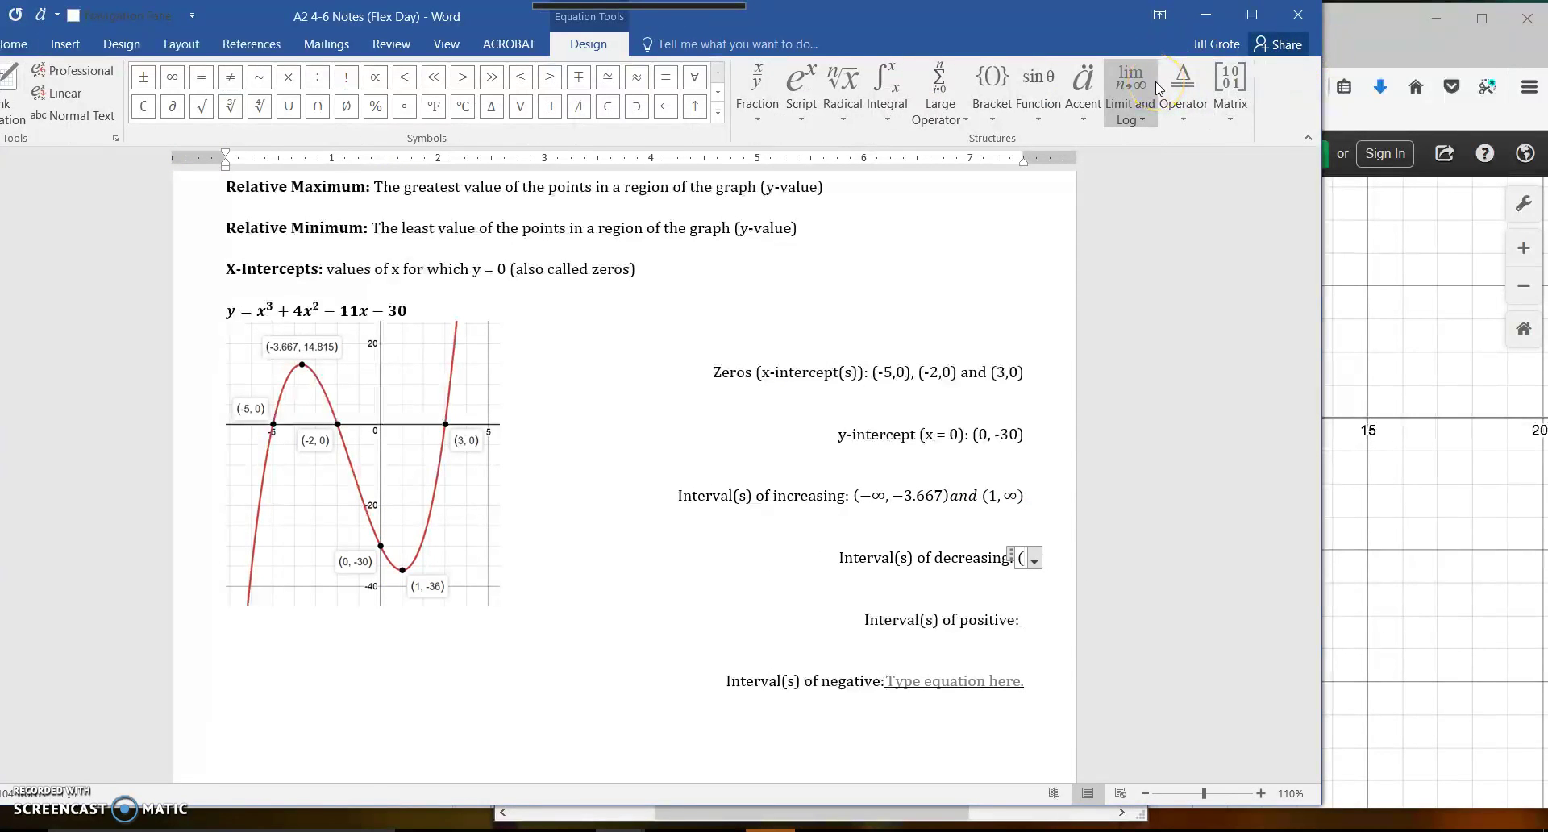
{"action": "type", "text": "-3."}
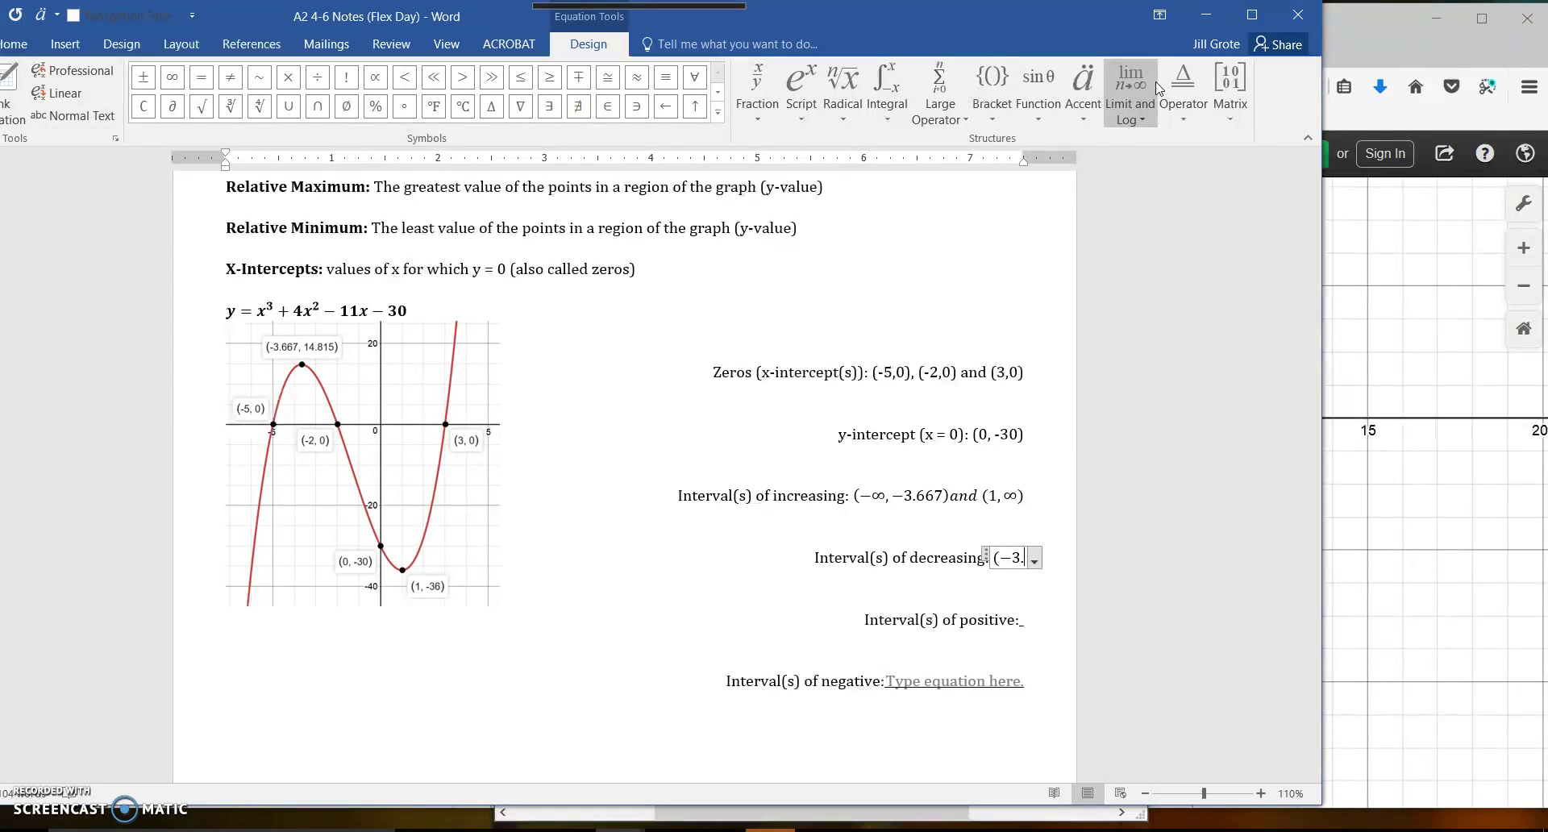
{"action": "type", "text": "667,"}
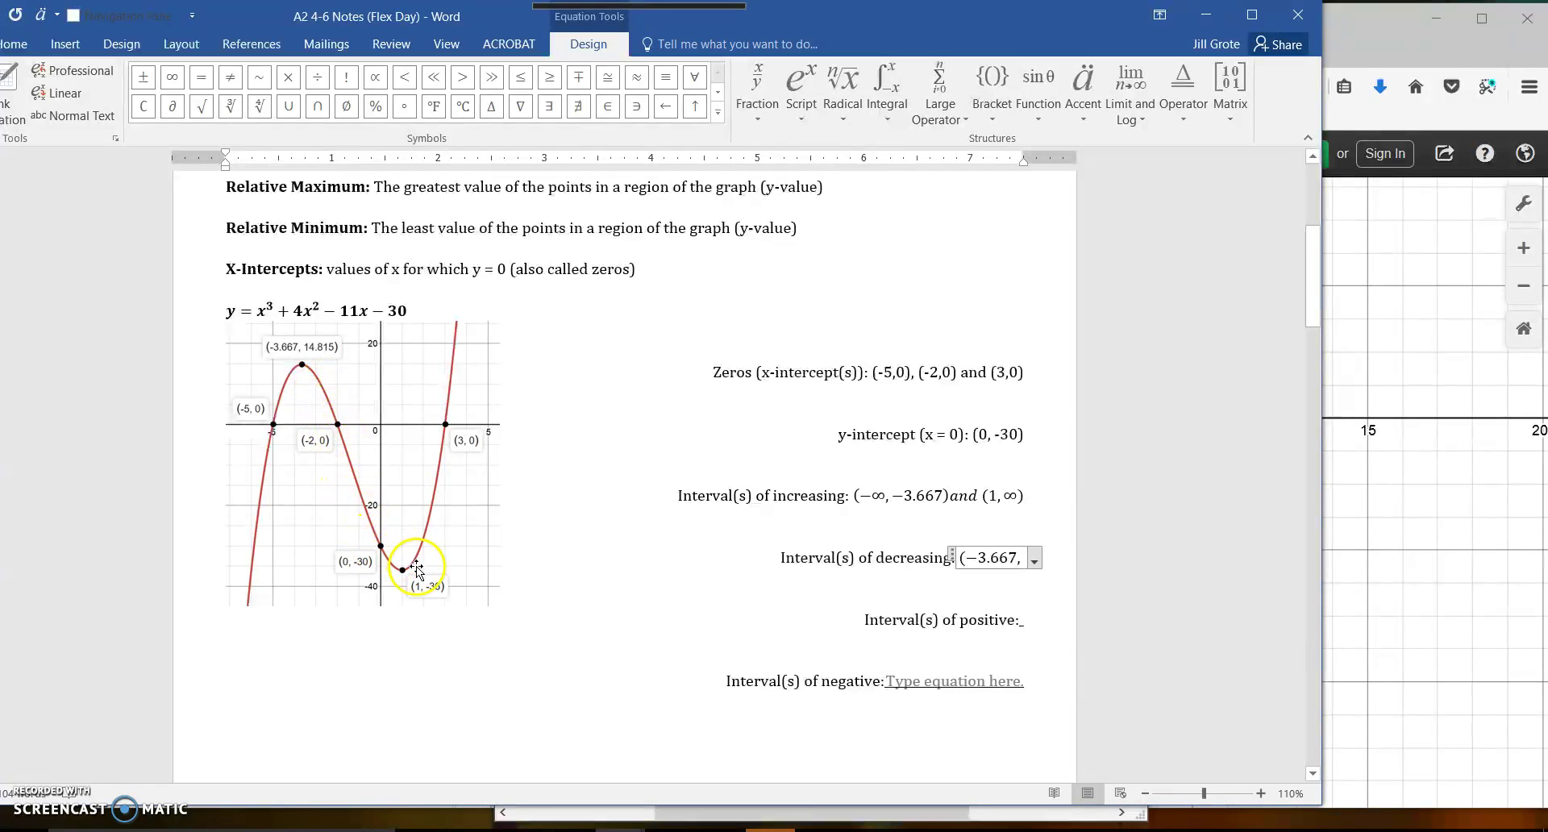
{"action": "type", "text": "1)"}
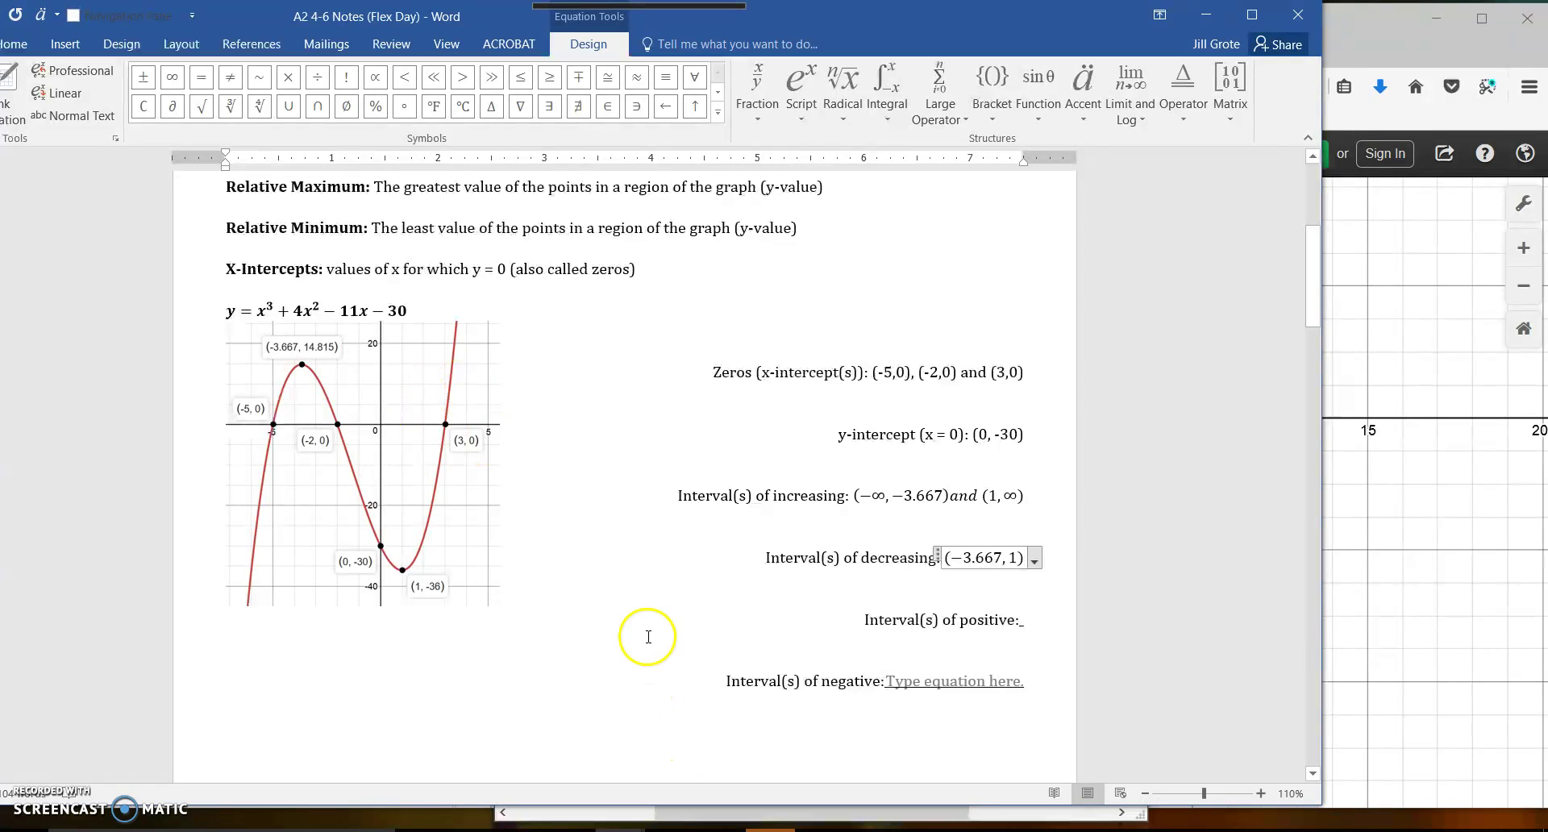
{"action": "left_click", "coordinate": [1015, 616]}
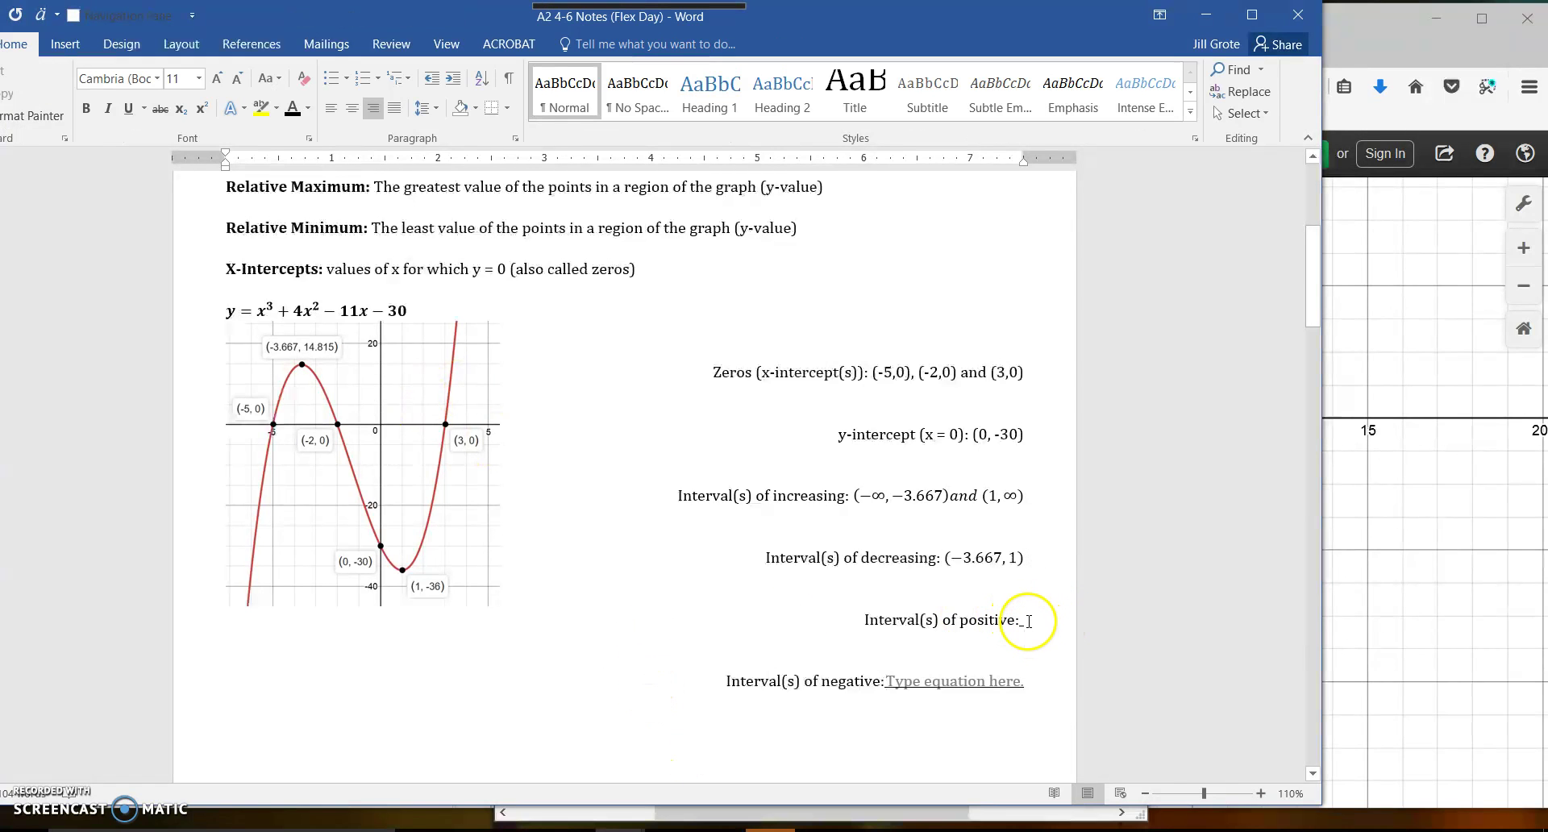
Step: Delete the empty leftover after the 'Interval(s) of positive:' label
{"action": "left_click", "coordinate": [1115, 595]}
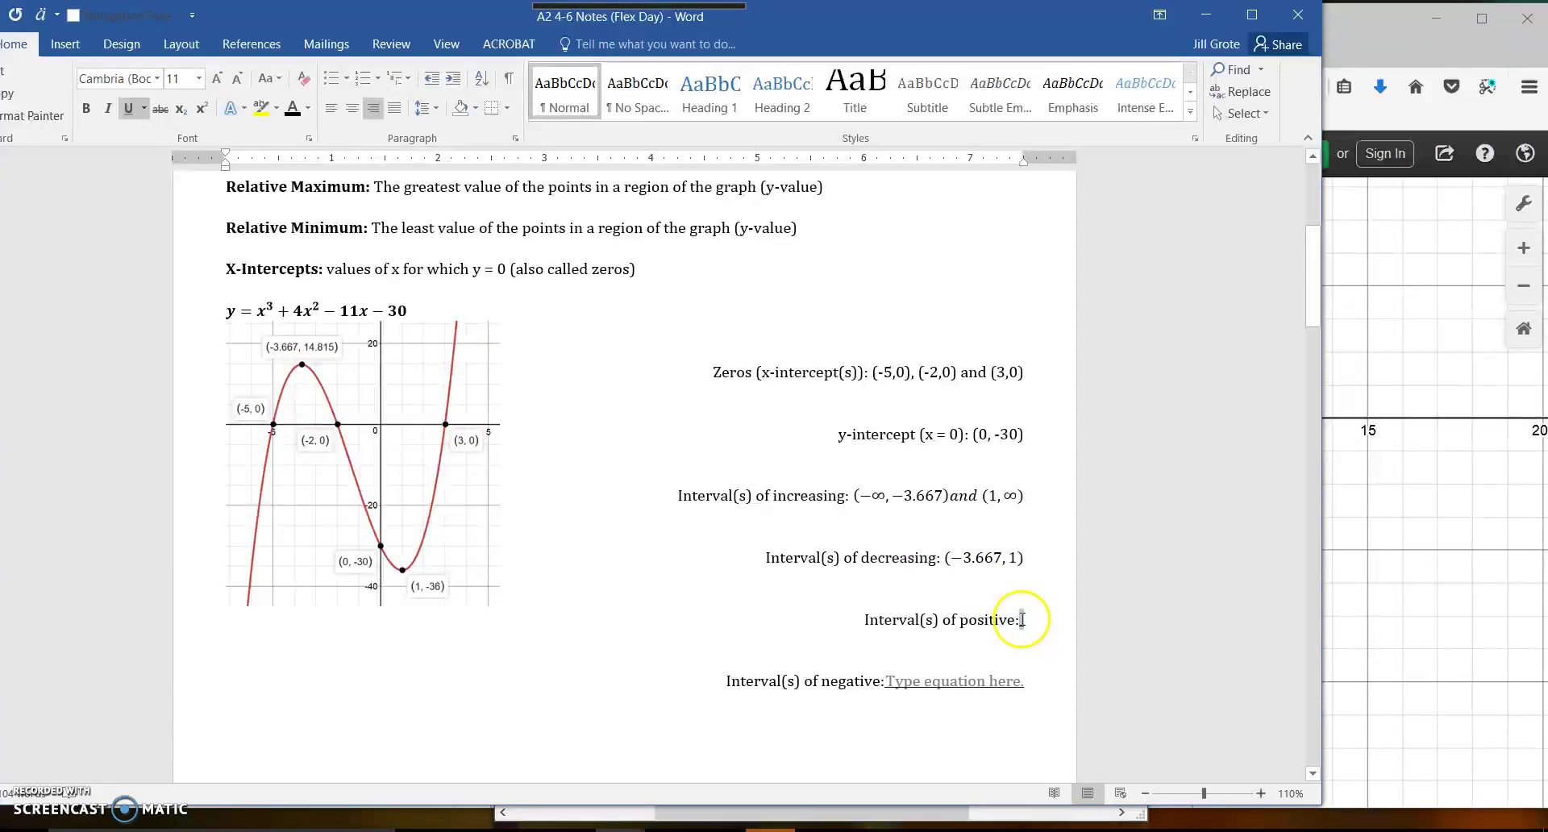
{"action": "key", "text": "BackSpace"}
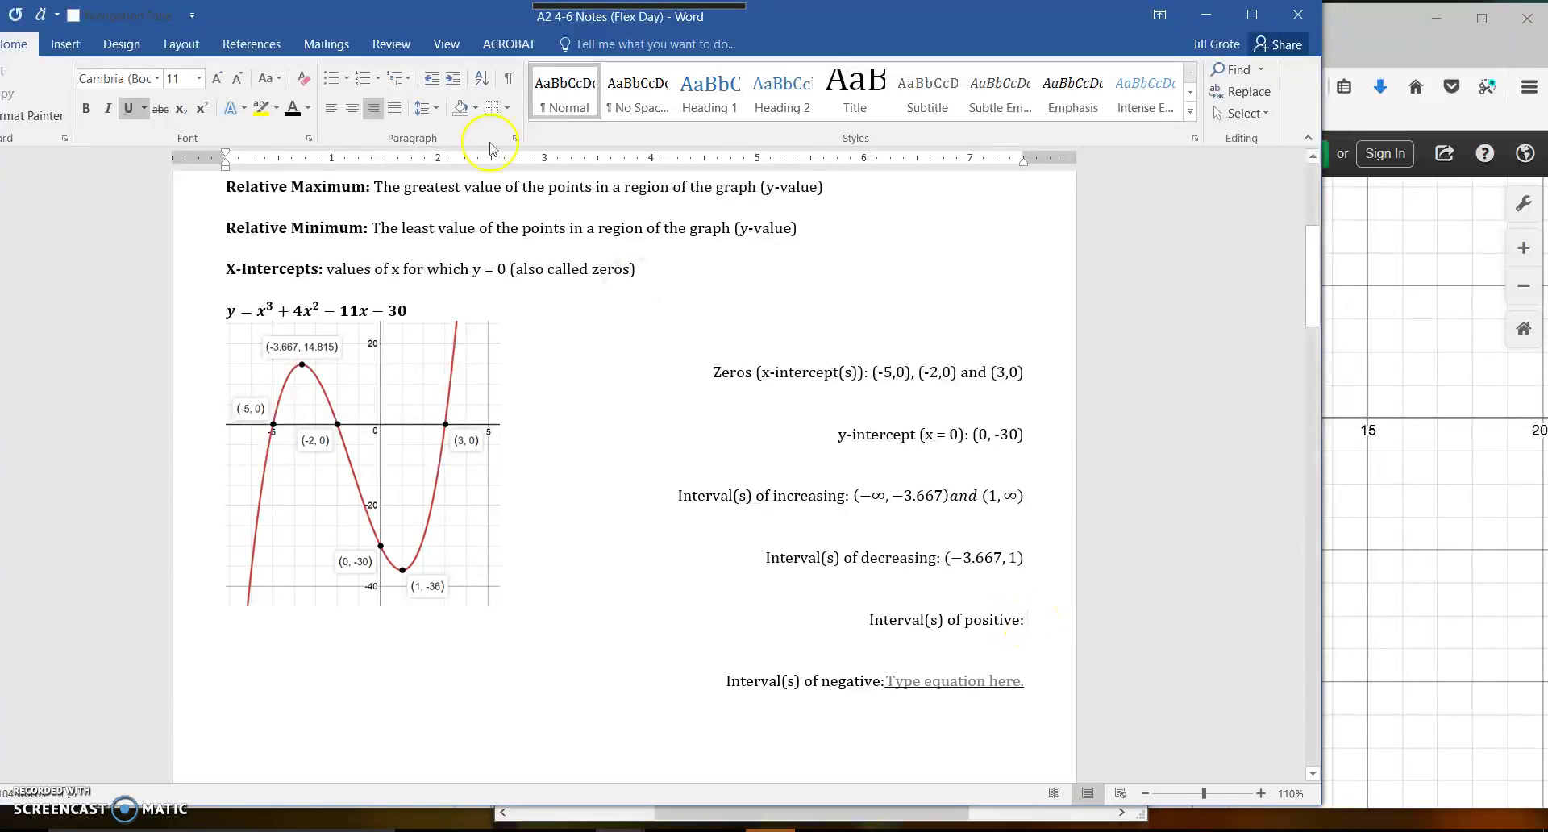
{"action": "left_click", "coordinate": [63, 45]}
Step: Enter (−5, −2) as an equation after the positive label
{"action": "left_click", "coordinate": [1133, 69]}
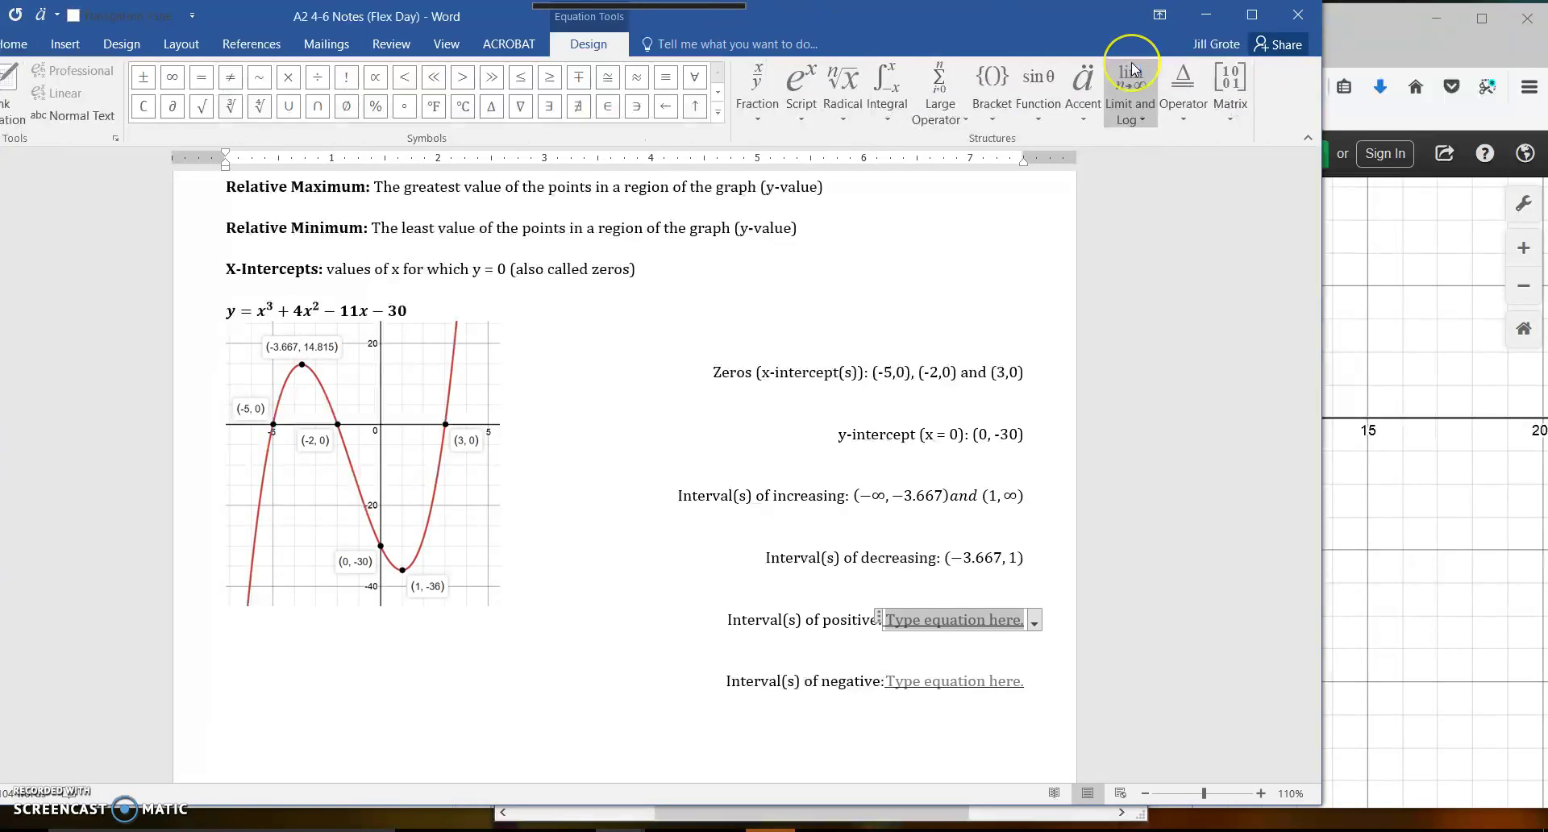
{"action": "type", "text": "("}
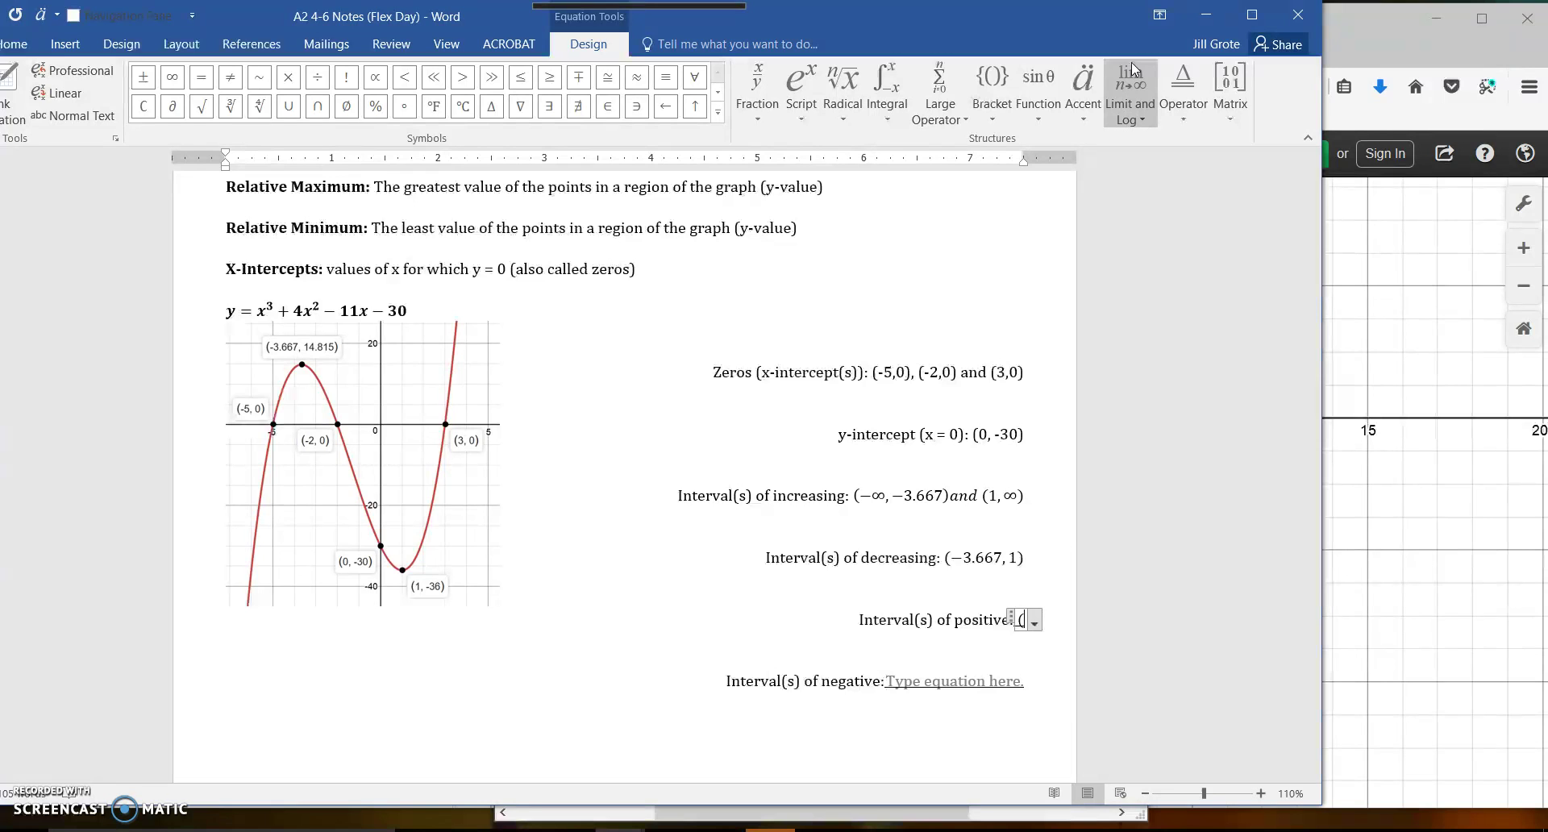
{"action": "type", "text": "-5,"}
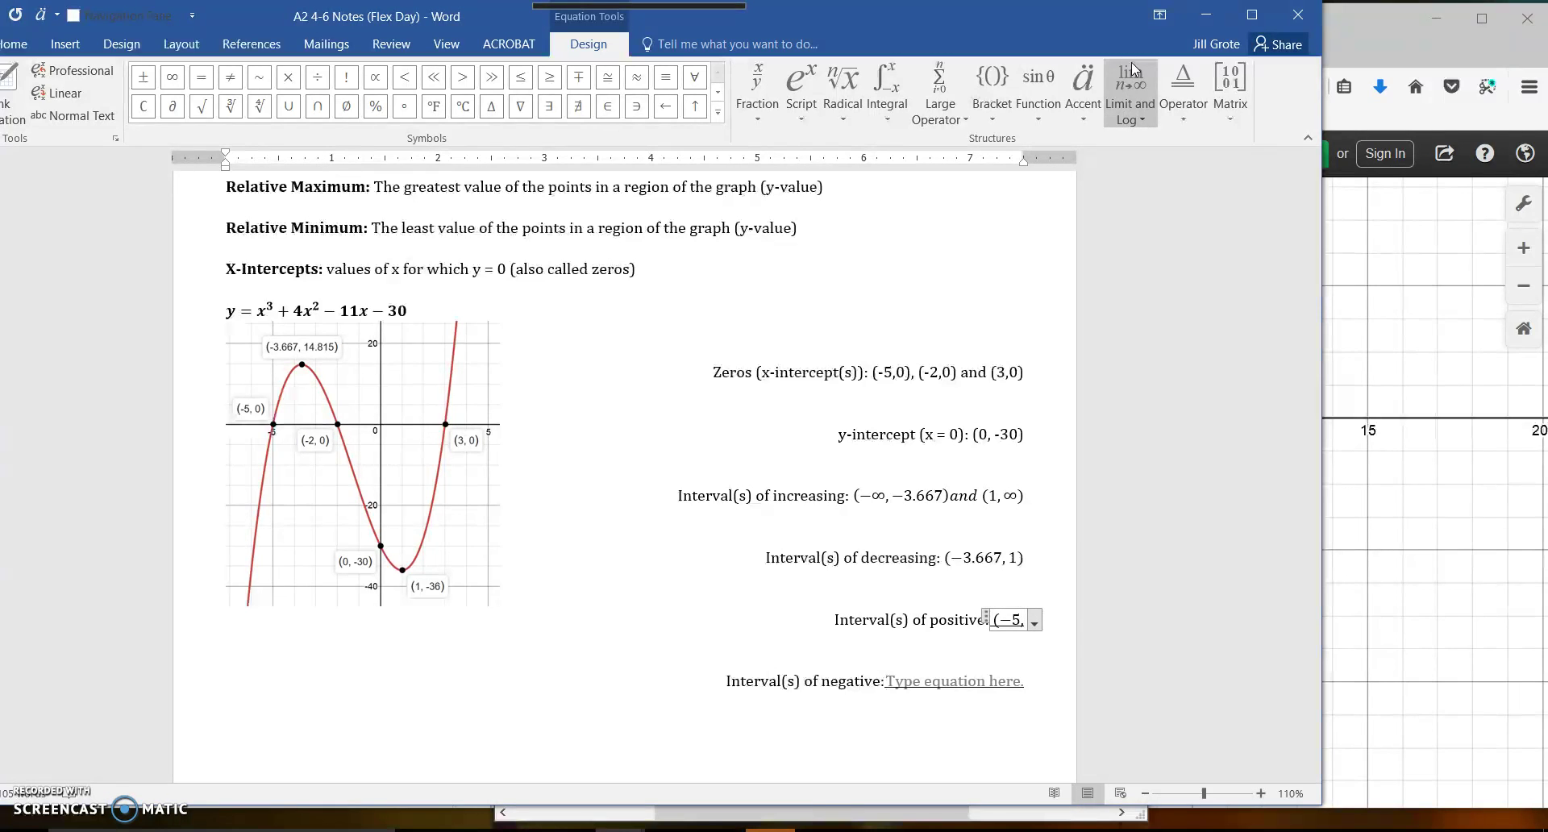
{"action": "type", "text": "-2)"}
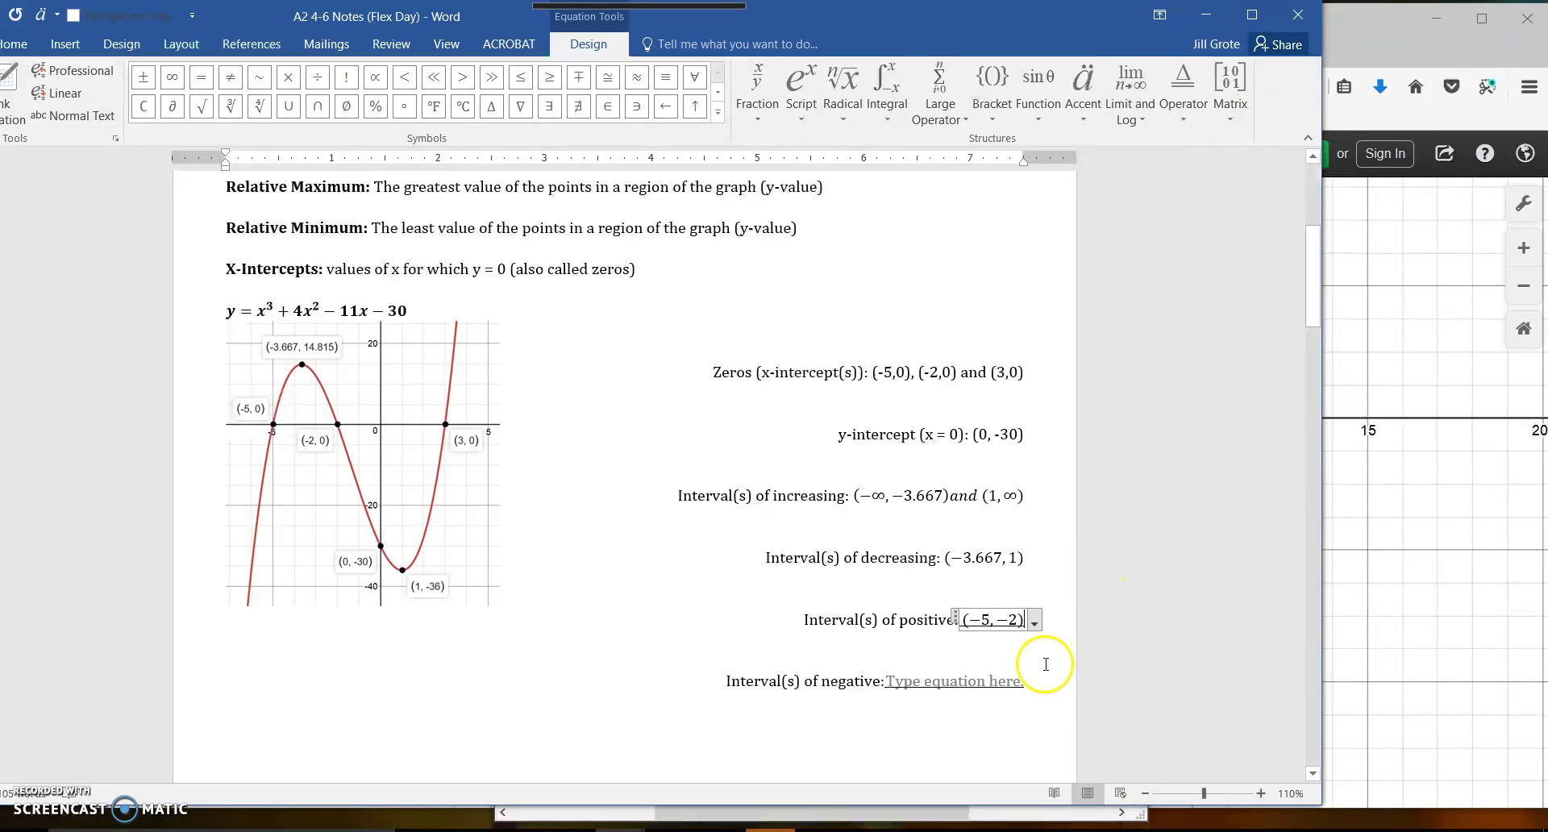
{"action": "left_click_drag", "start_coordinate": [1025, 620], "coordinate": [963, 619]}
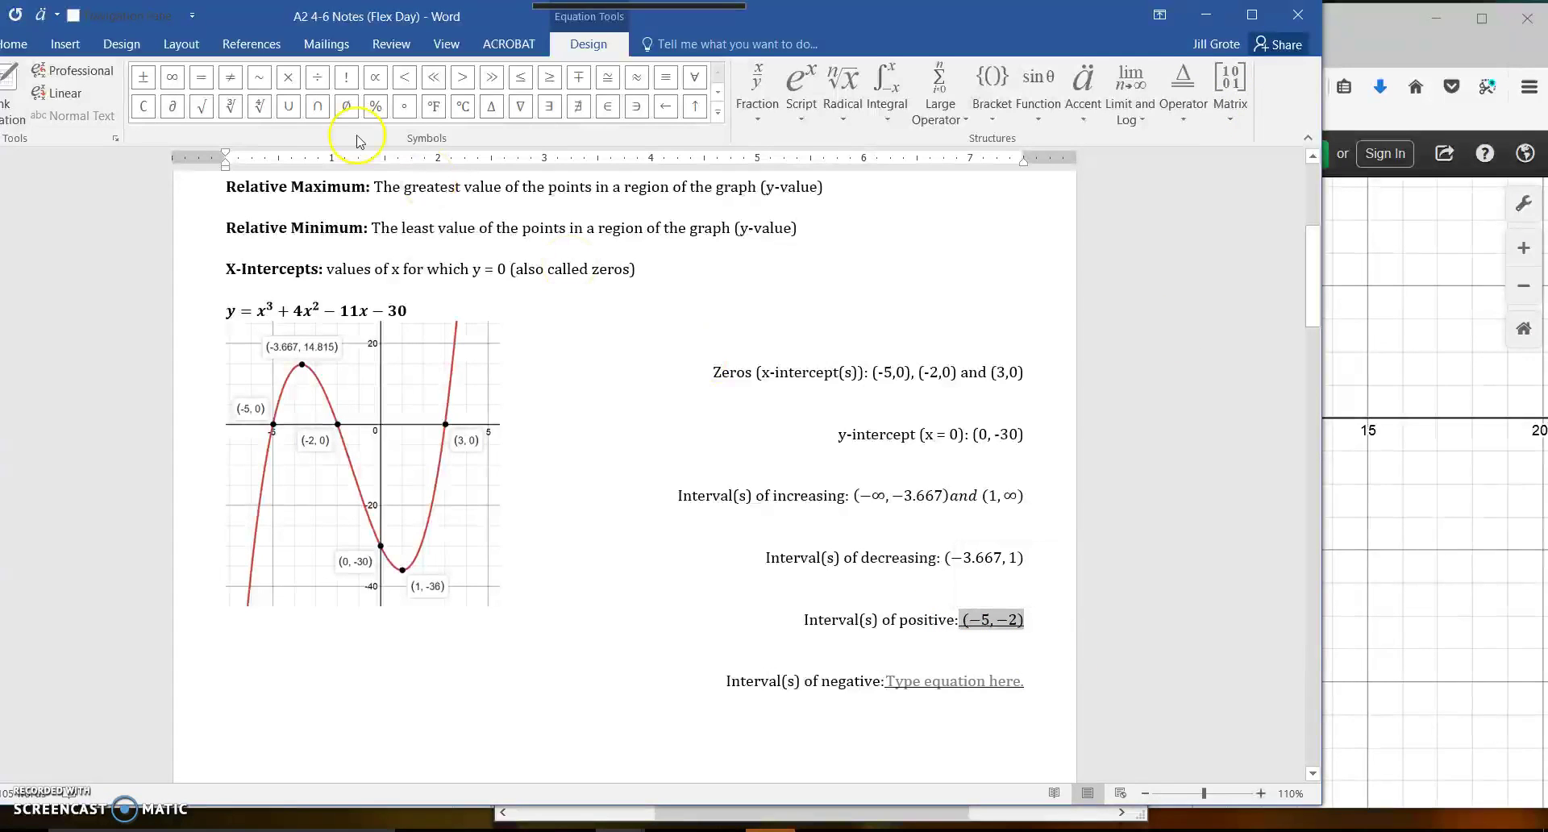
{"action": "left_click", "coordinate": [16, 47]}
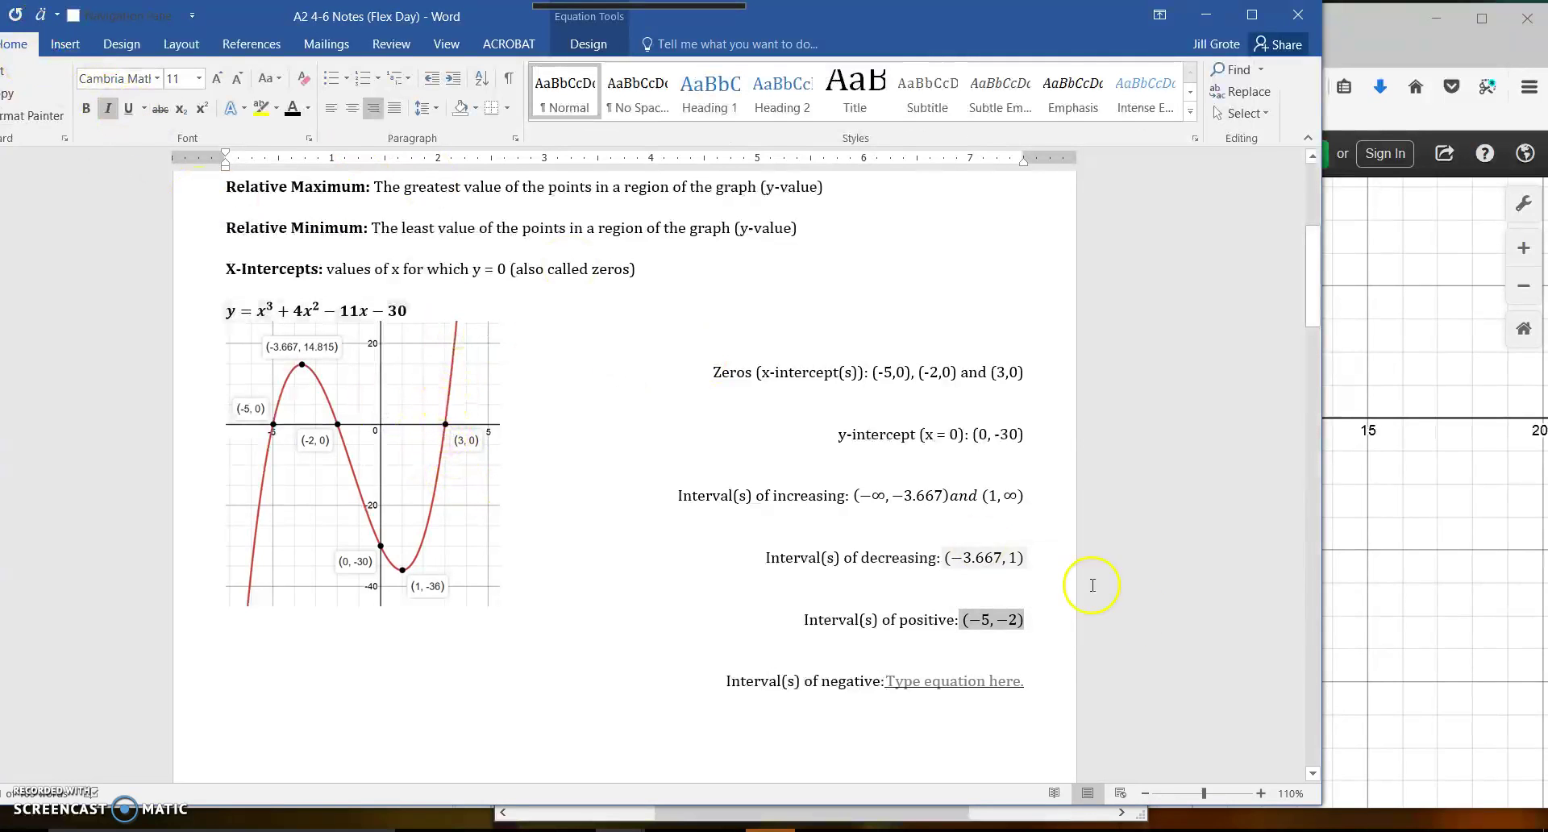
{"action": "left_click", "coordinate": [1036, 626]}
Step: Add 'and' followed by a (3, ∞) equation to finish the positive interval
{"action": "type", "text": "and"}
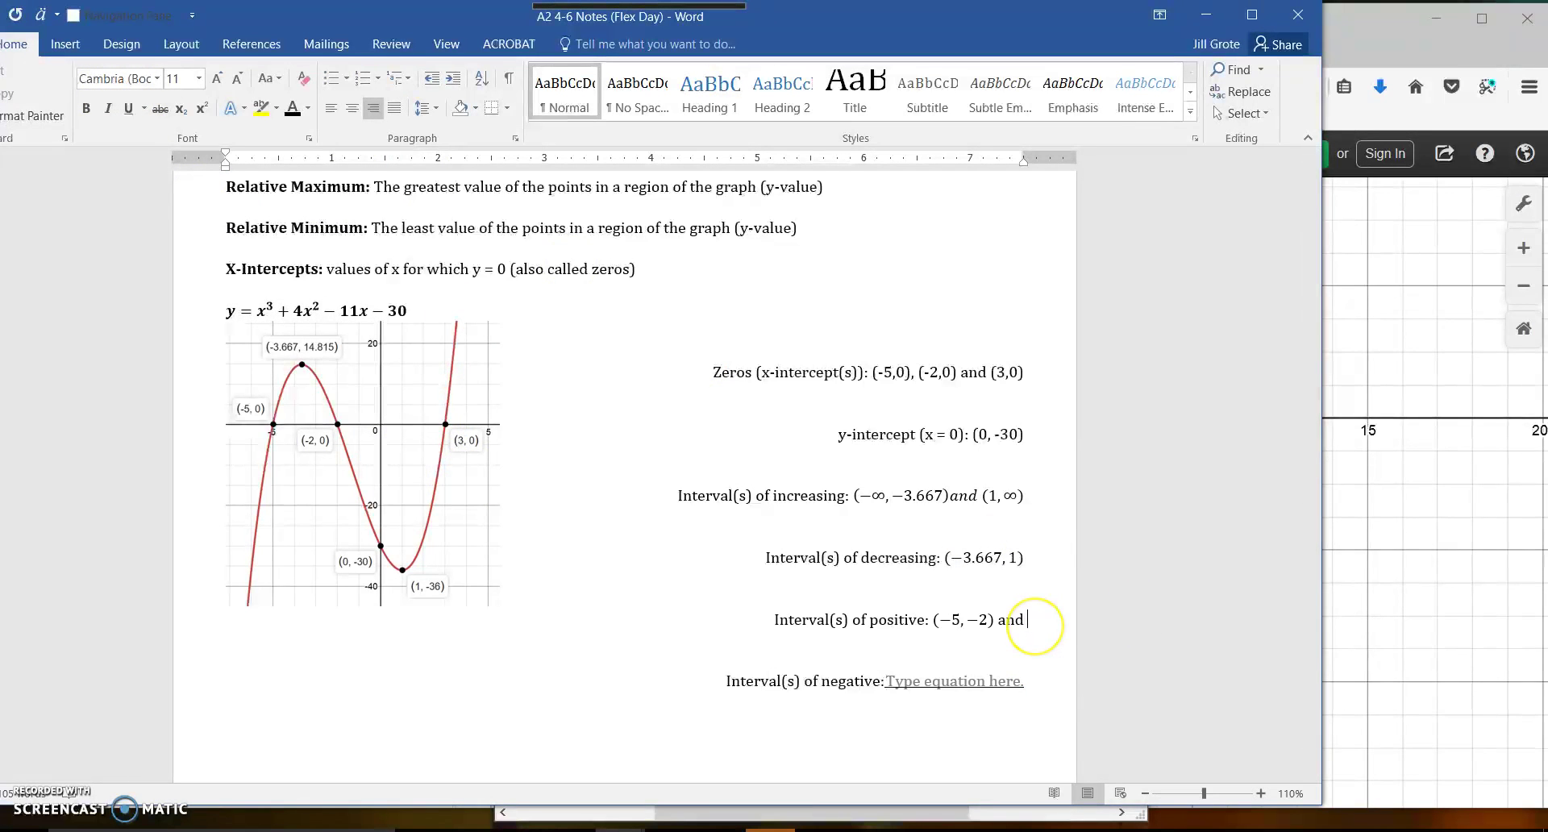
{"action": "left_click", "coordinate": [65, 44]}
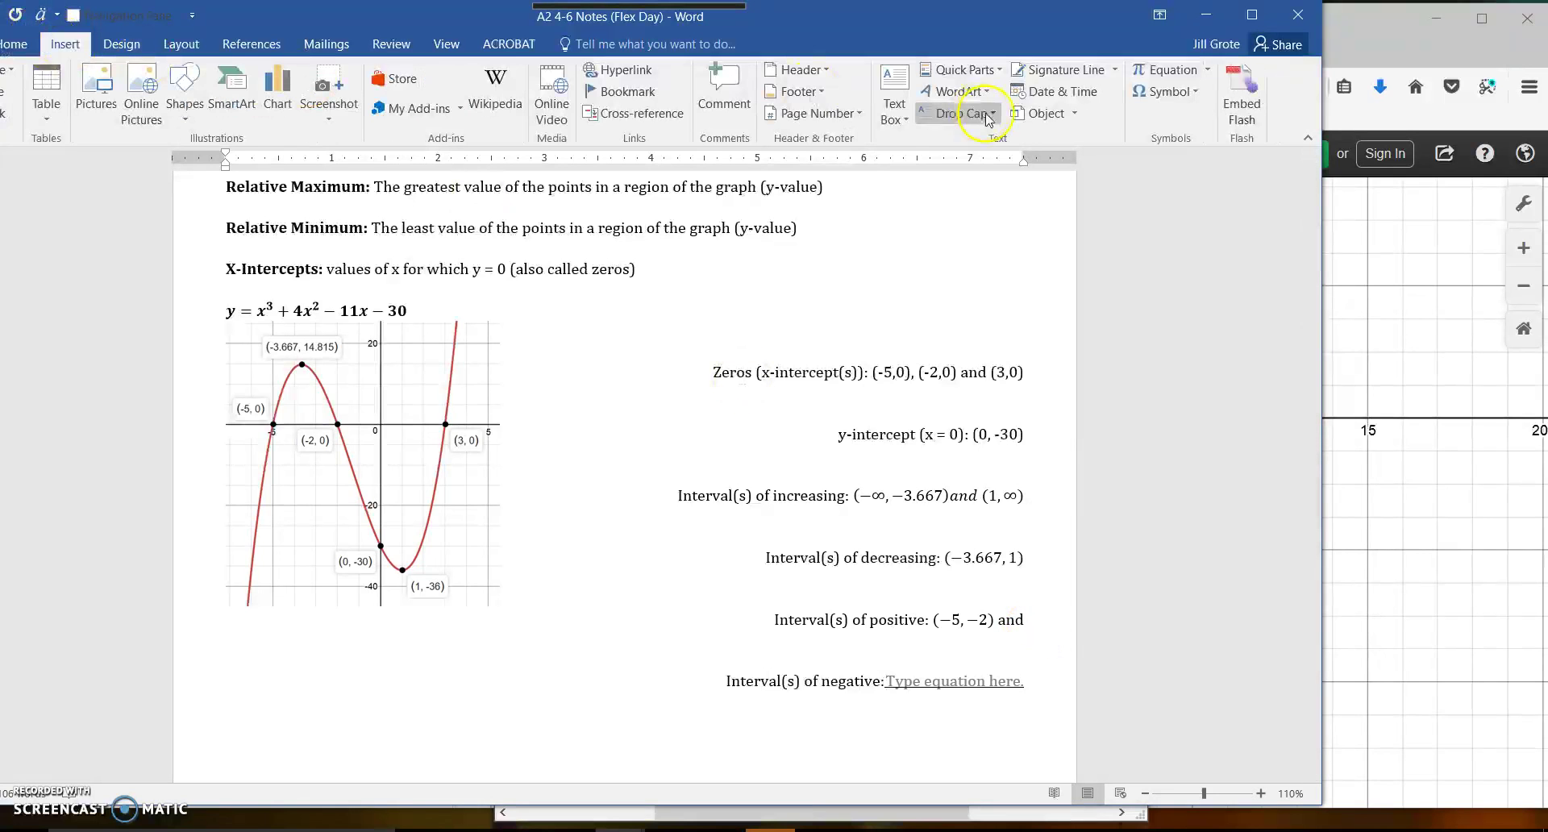
{"action": "left_click", "coordinate": [1163, 71]}
{"action": "type", "text": "(3,"}
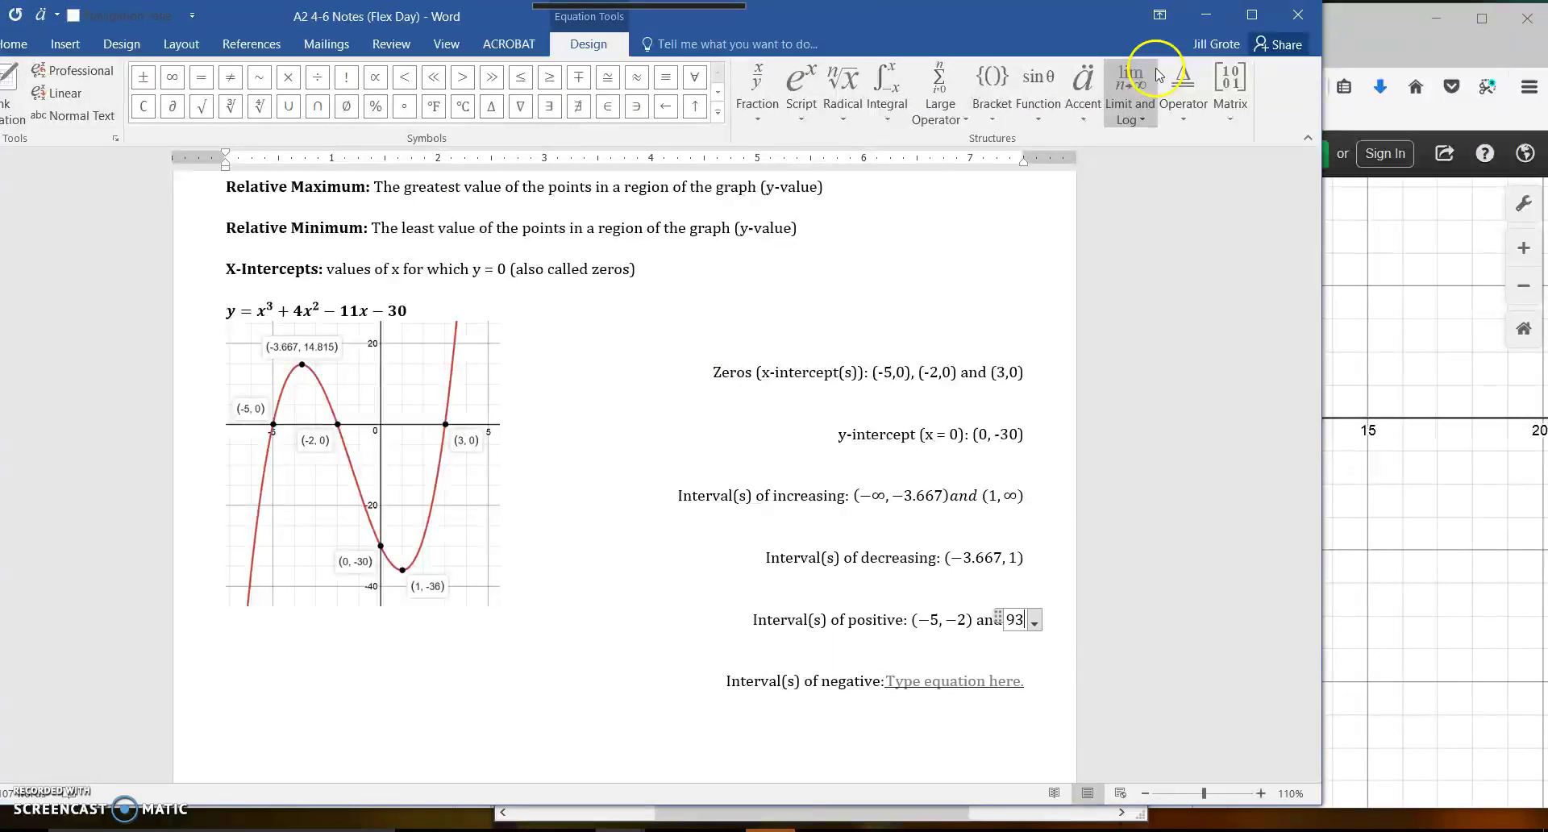
{"action": "key", "text": "BackSpace"}
{"action": "key", "text": "BackSpace"}
{"action": "key", "text": "BackSpace"}
{"action": "type", "text": "(3,"}
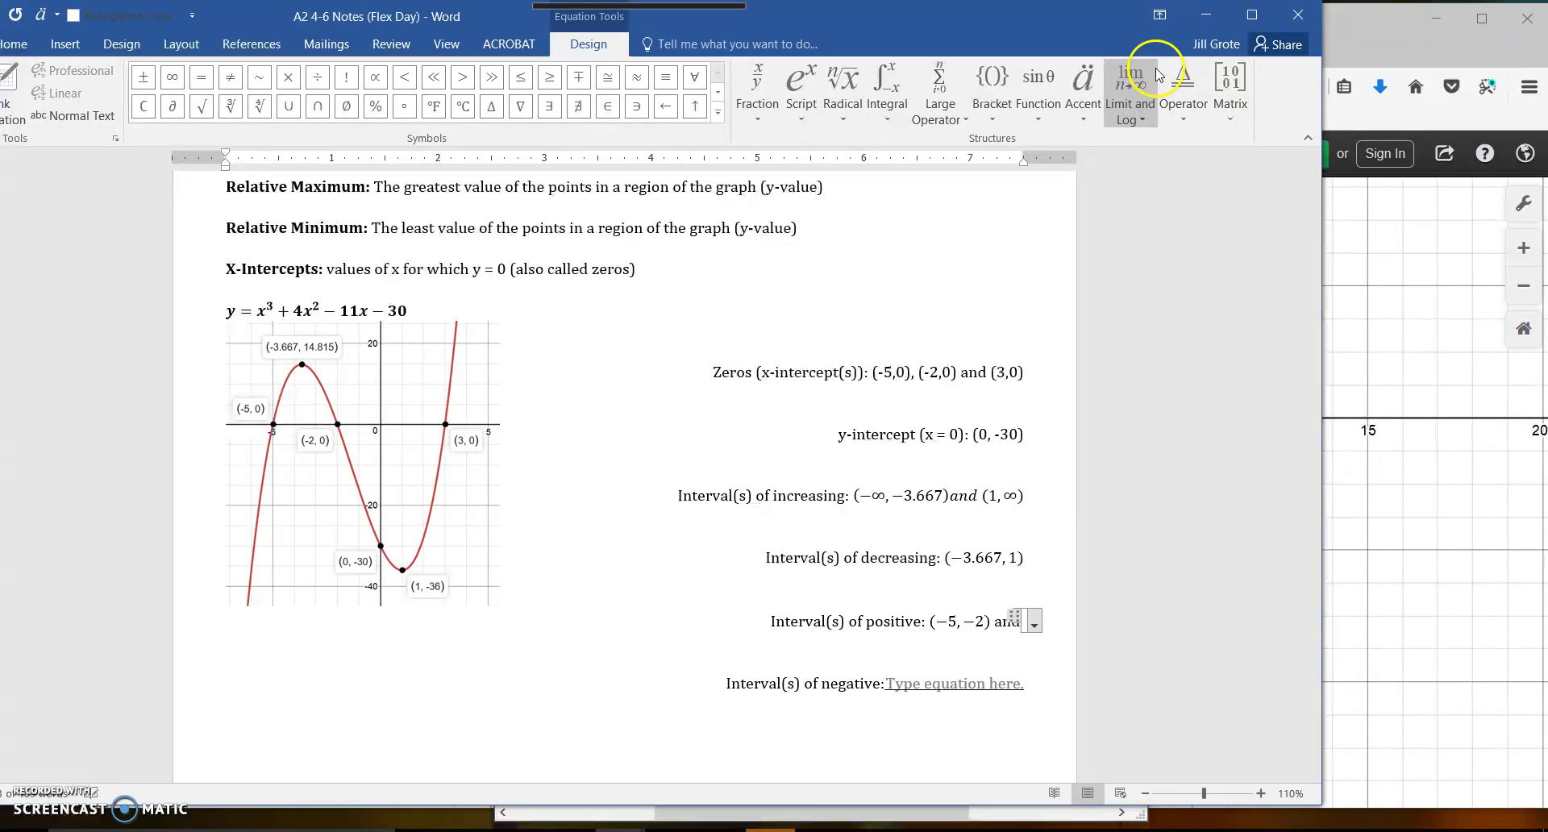
{"action": "left_click", "coordinate": [172, 77]}
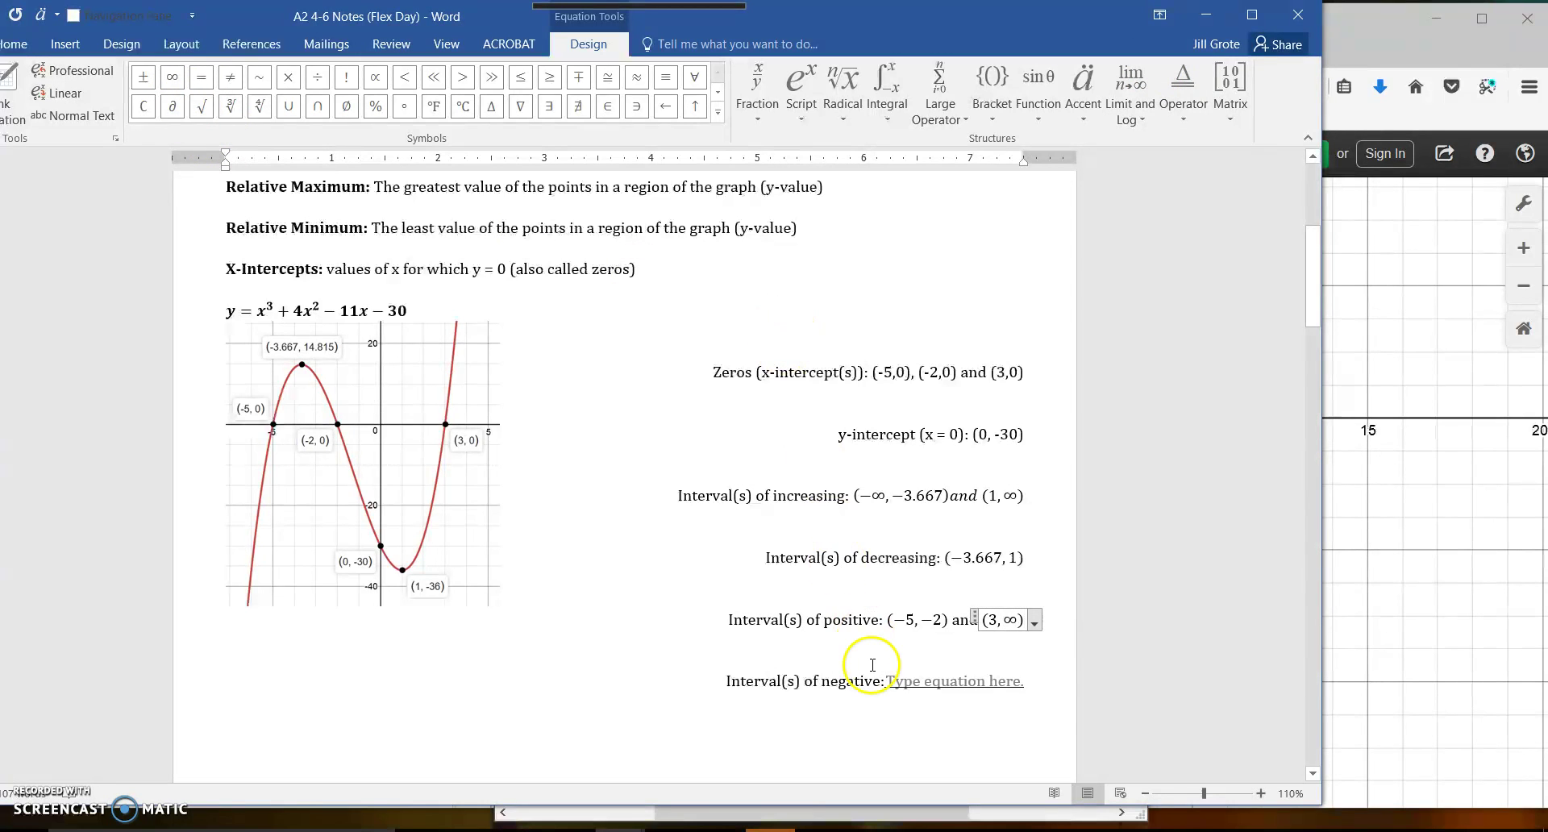
{"action": "type", "text": ")"}
{"action": "left_click", "coordinate": [903, 649]}
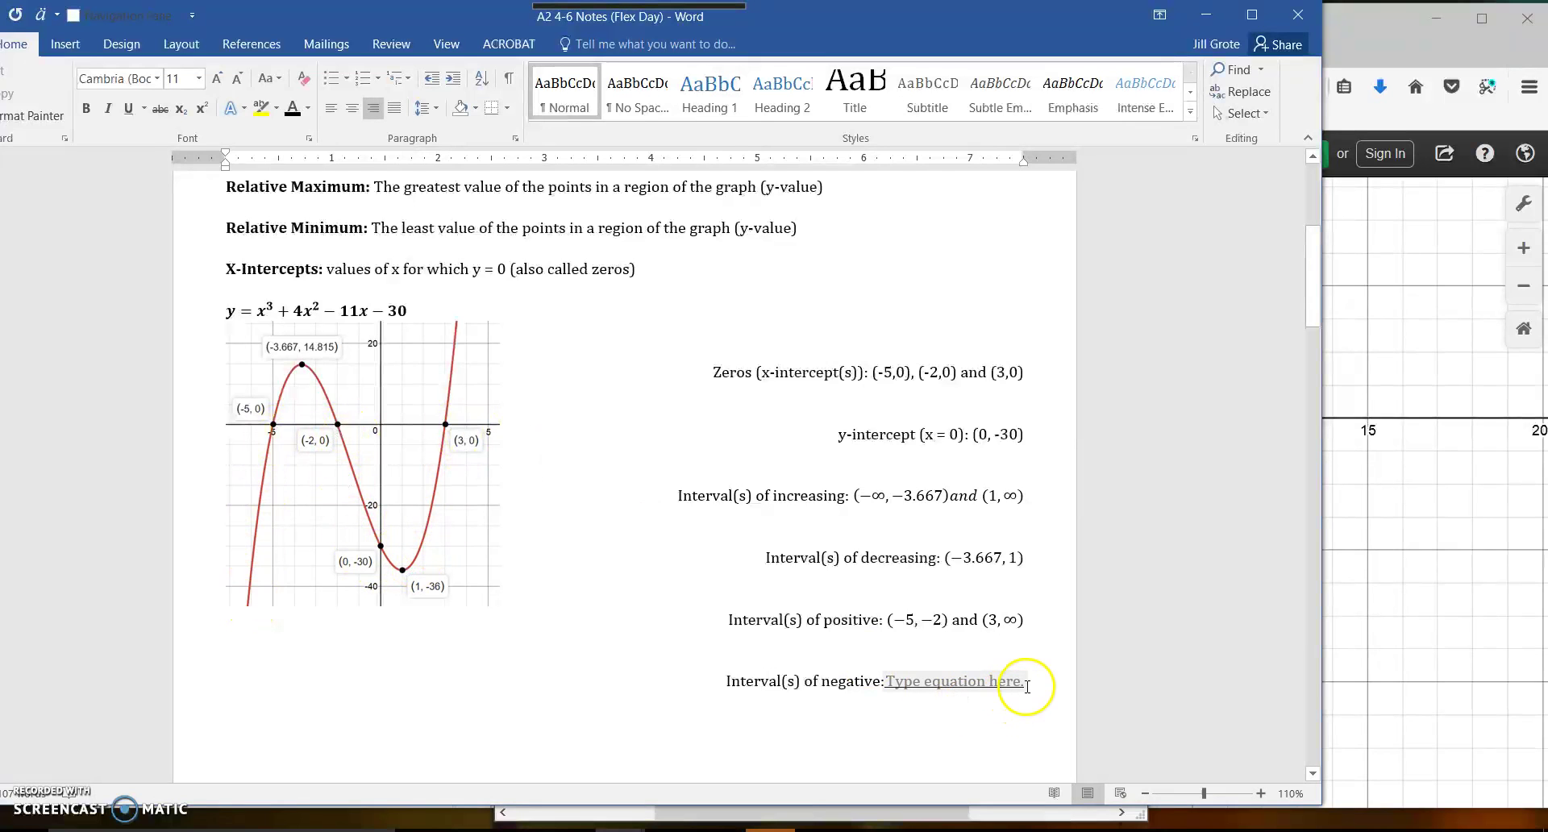
Step: Replace the negative line's empty placeholder with an equation beginning (−∞
{"action": "left_click", "coordinate": [889, 686]}
{"action": "key", "text": "ctrl+z"}
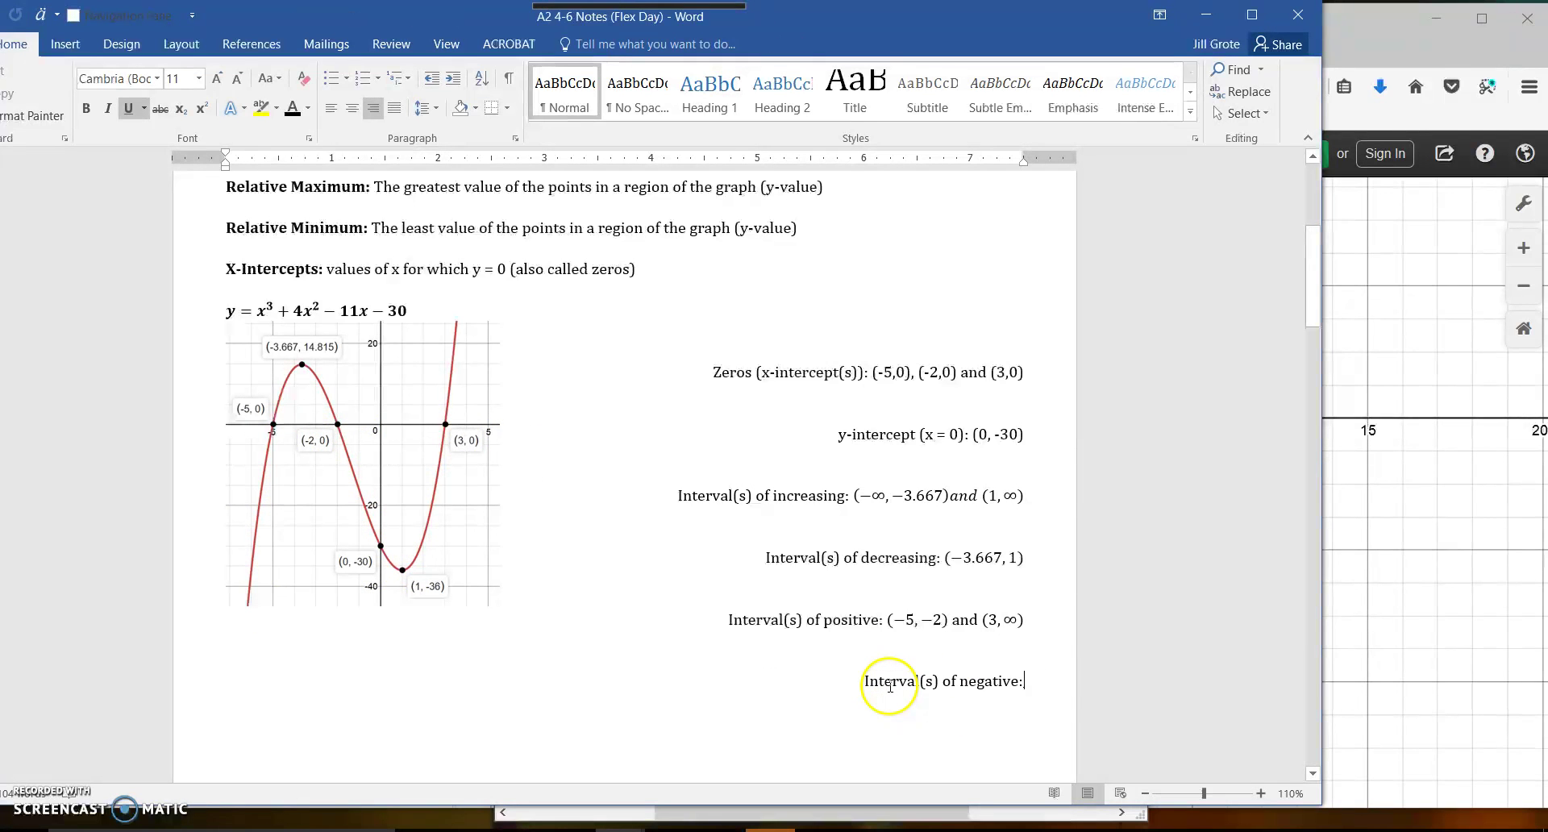
{"action": "left_click", "coordinate": [65, 43]}
{"action": "left_click", "coordinate": [1173, 69]}
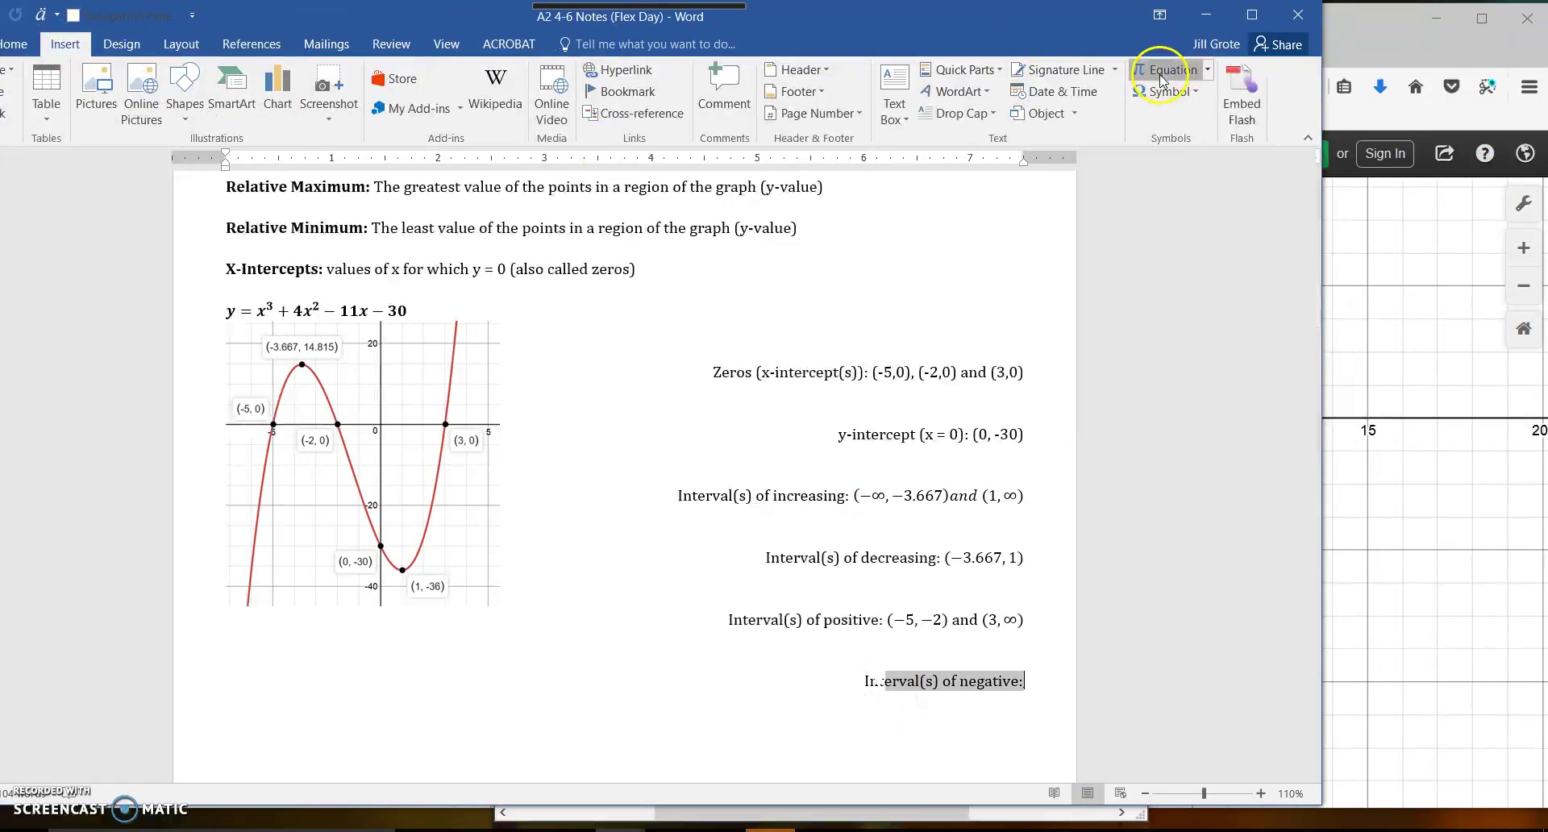
{"action": "type", "text": "("}
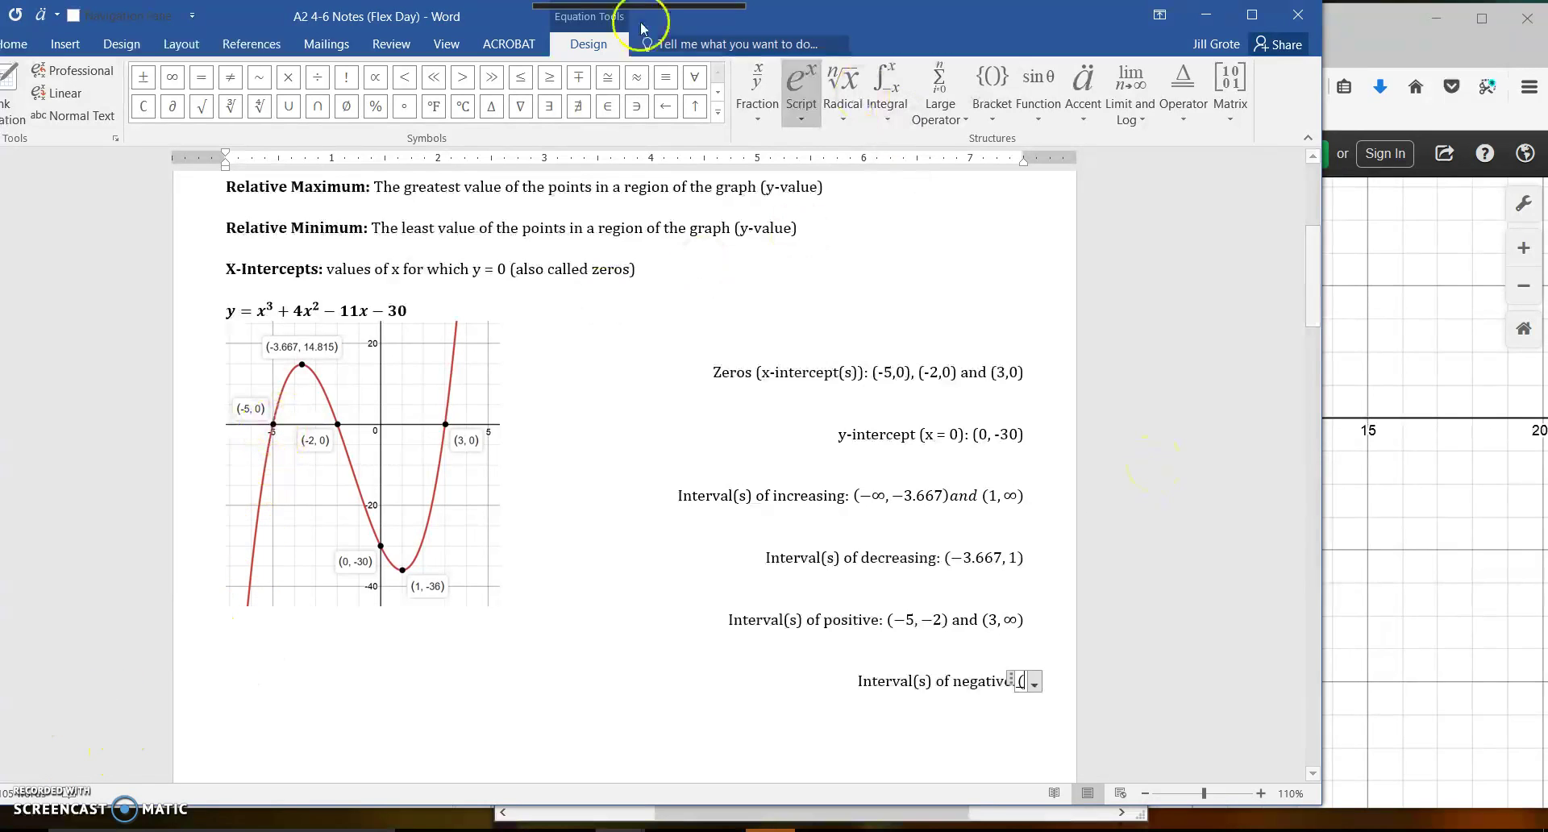
{"action": "type", "text": "-"}
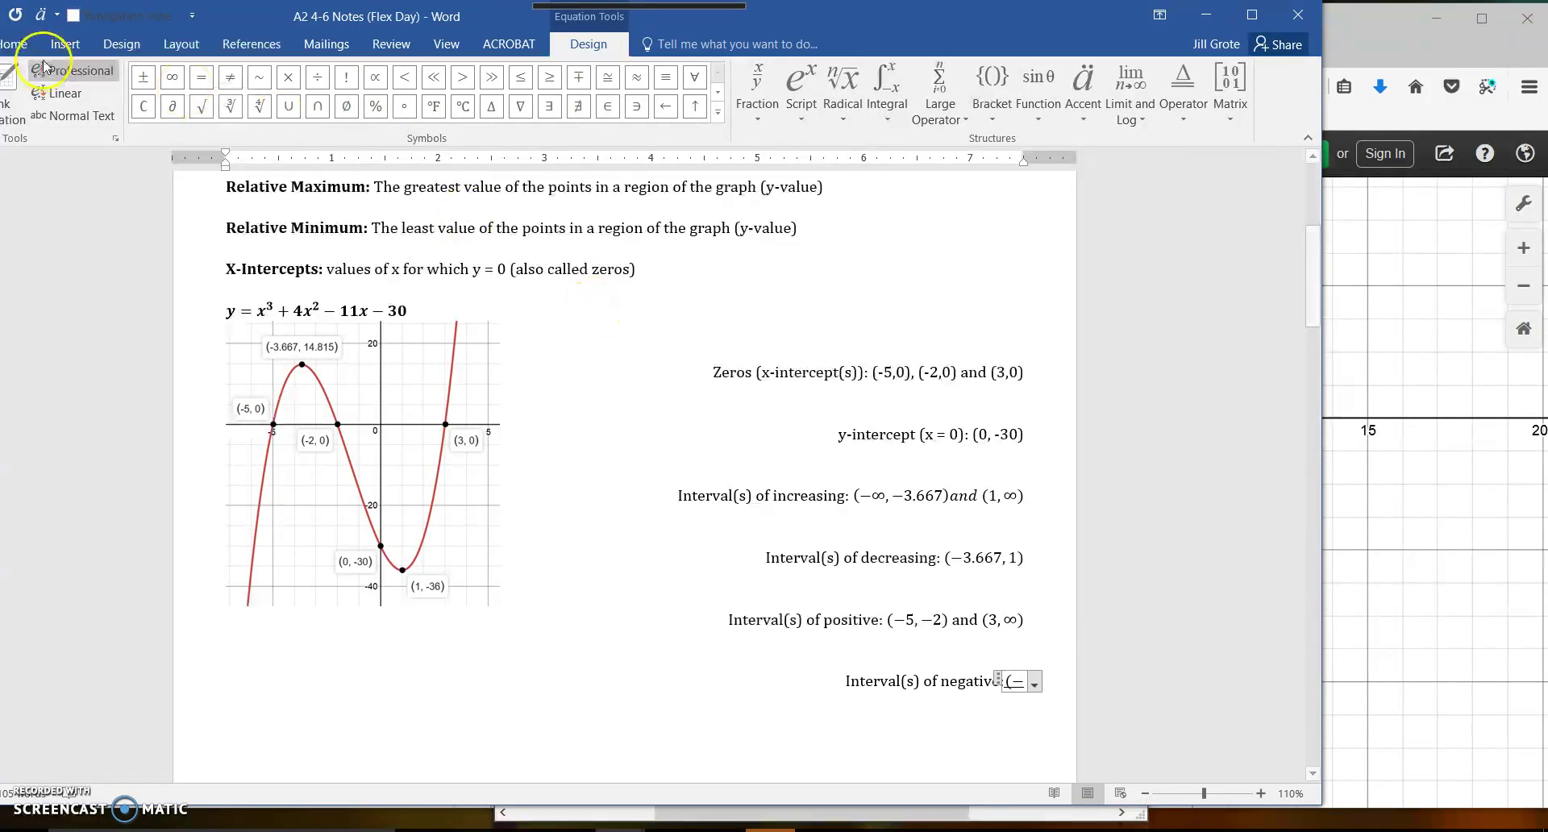
{"action": "left_click", "coordinate": [172, 77]}
Step: Complete the negative interval as (−∞, −5) and (−2, 3)
{"action": "type", "text": ","}
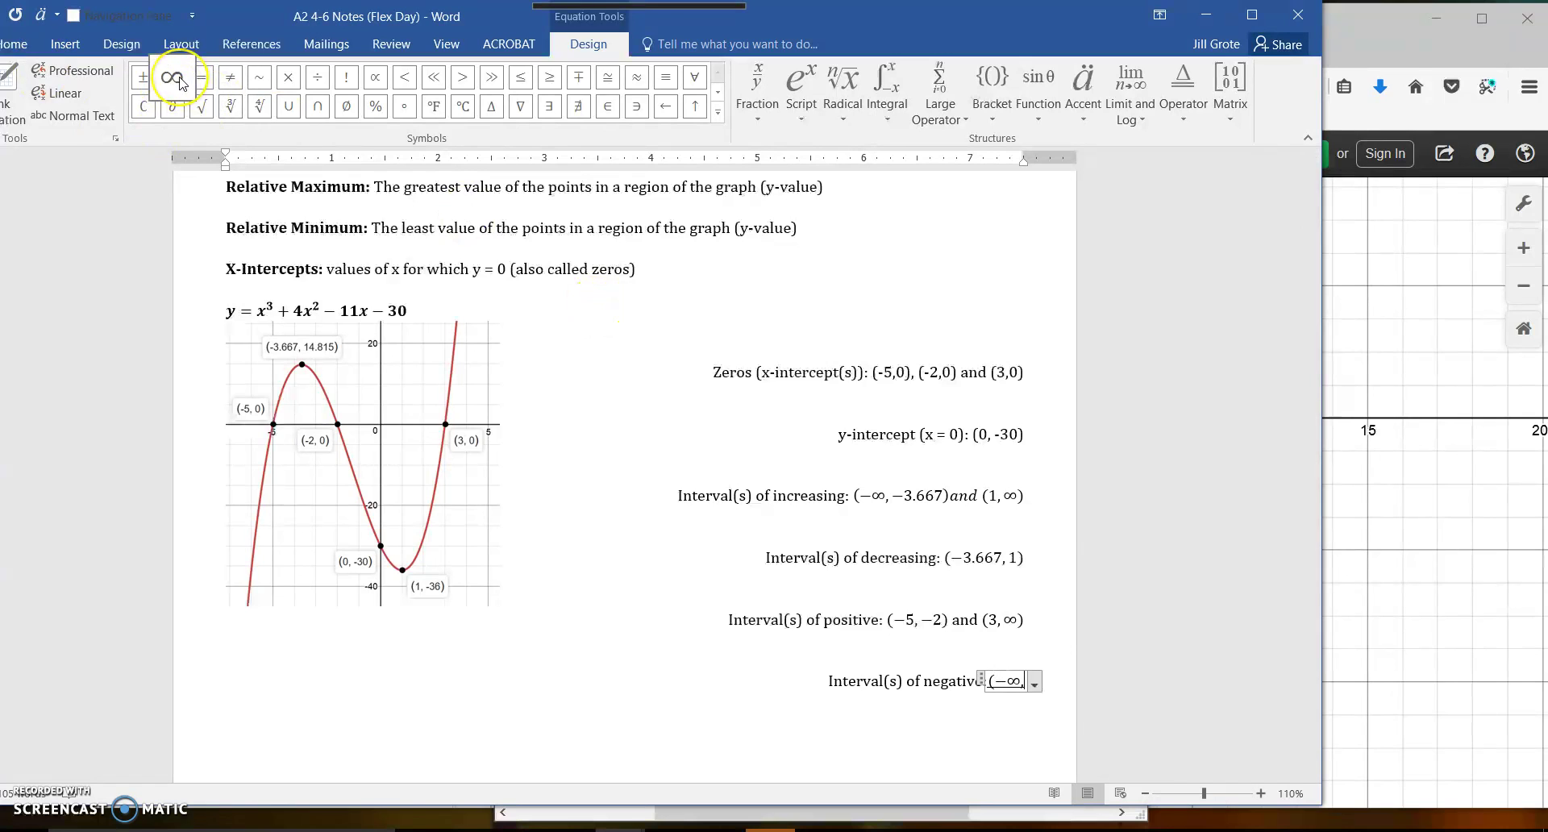
{"action": "type", "text": "-5)"}
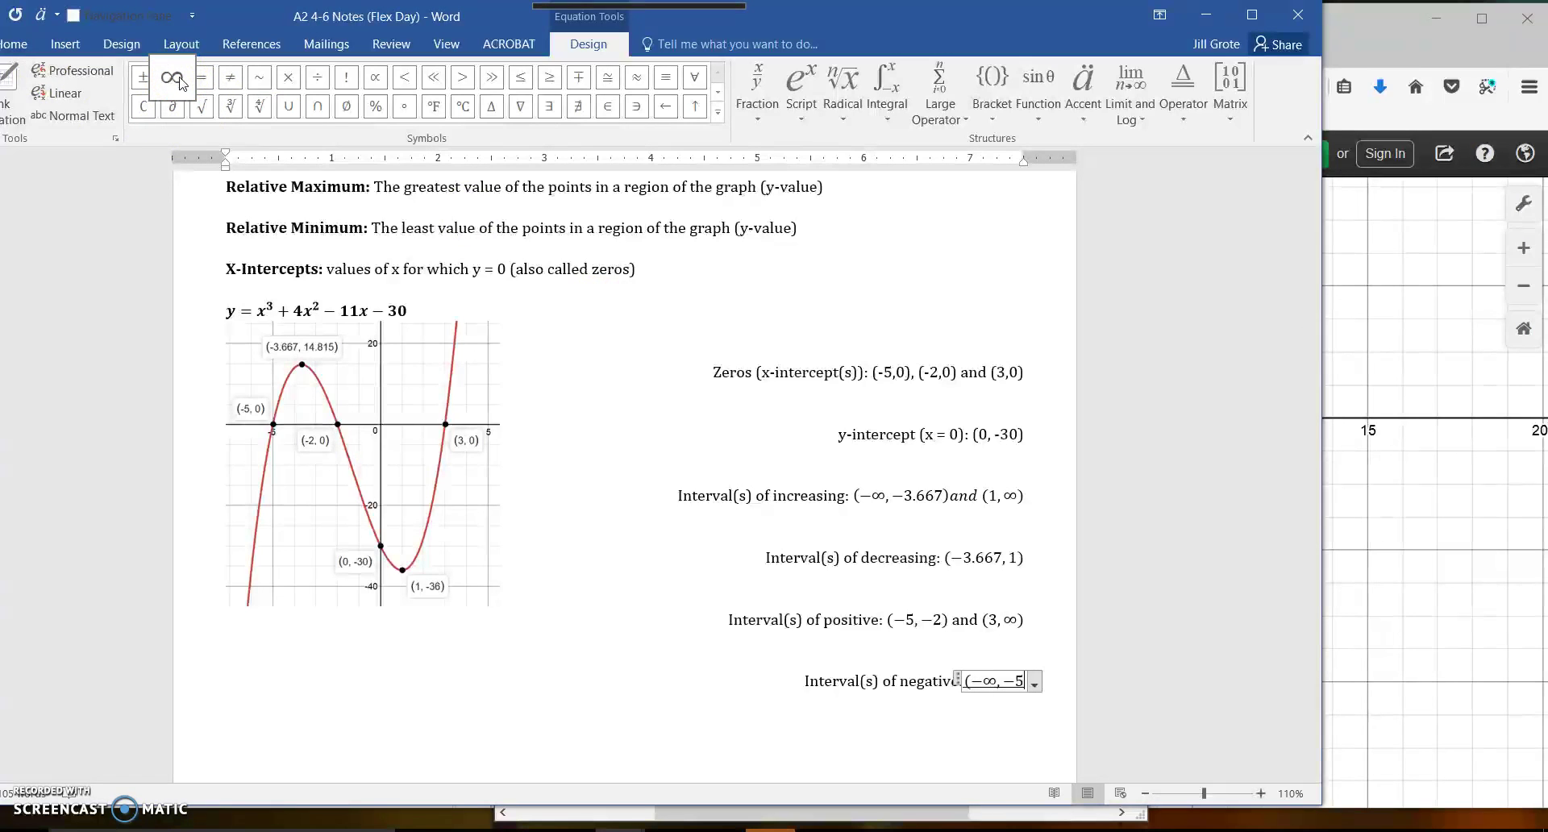
{"action": "type", "text": "and"}
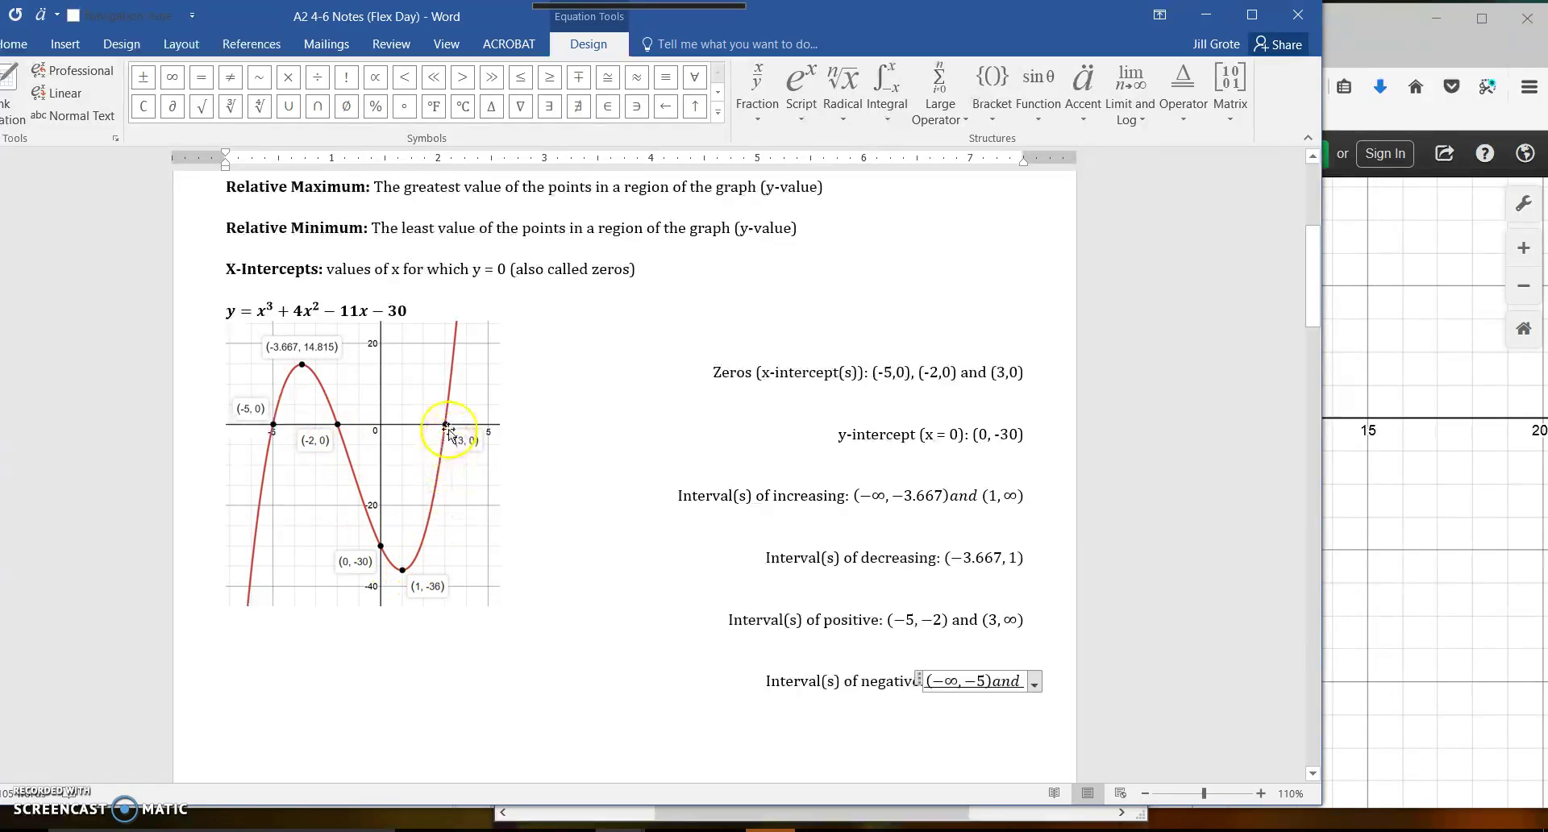
{"action": "type", "text": "("}
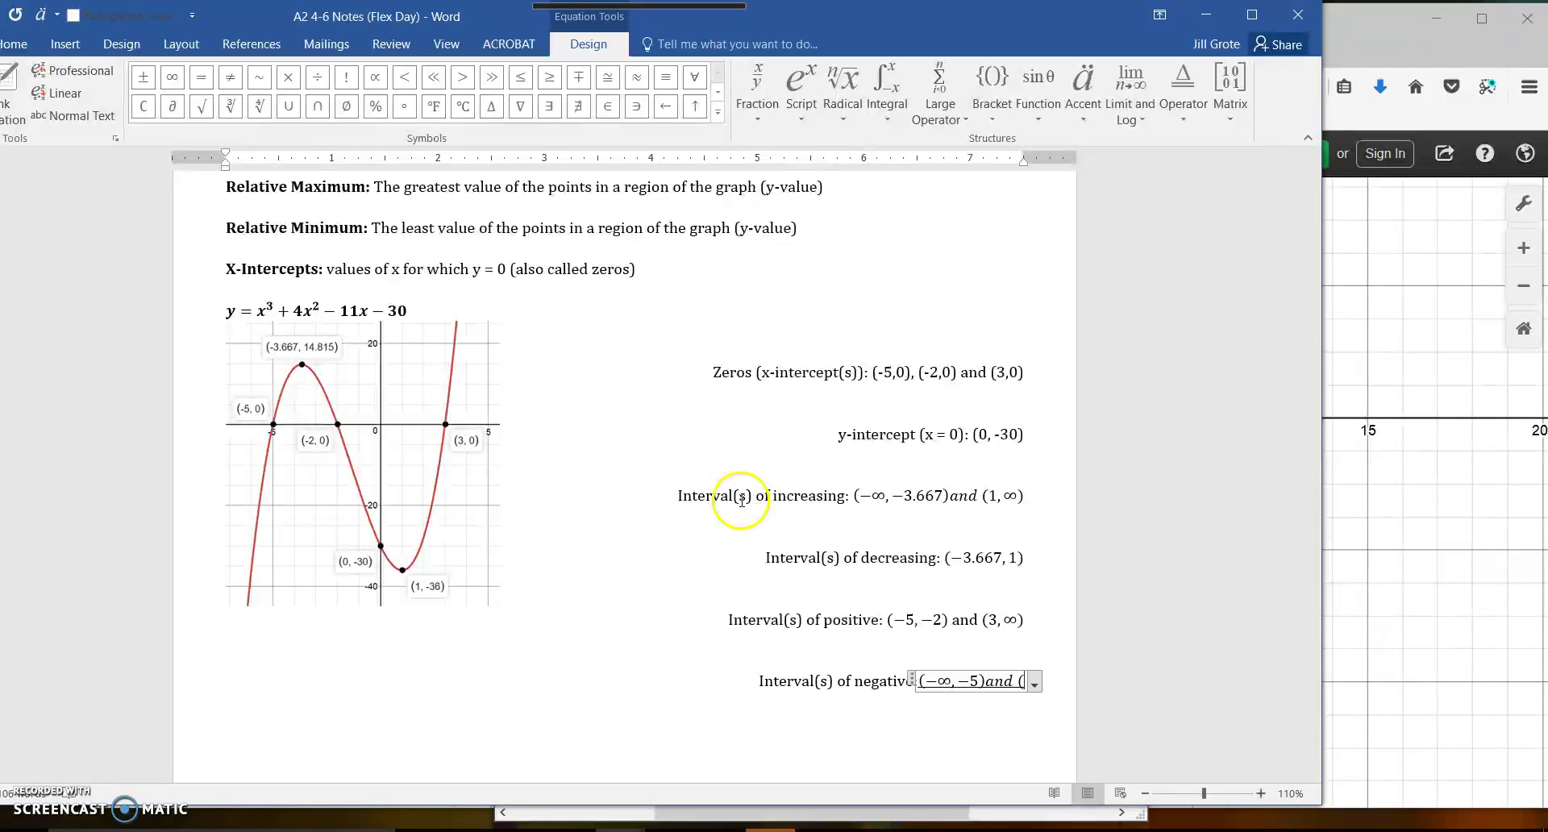
{"action": "type", "text": "-2,3"}
{"action": "type", "text": ")"}
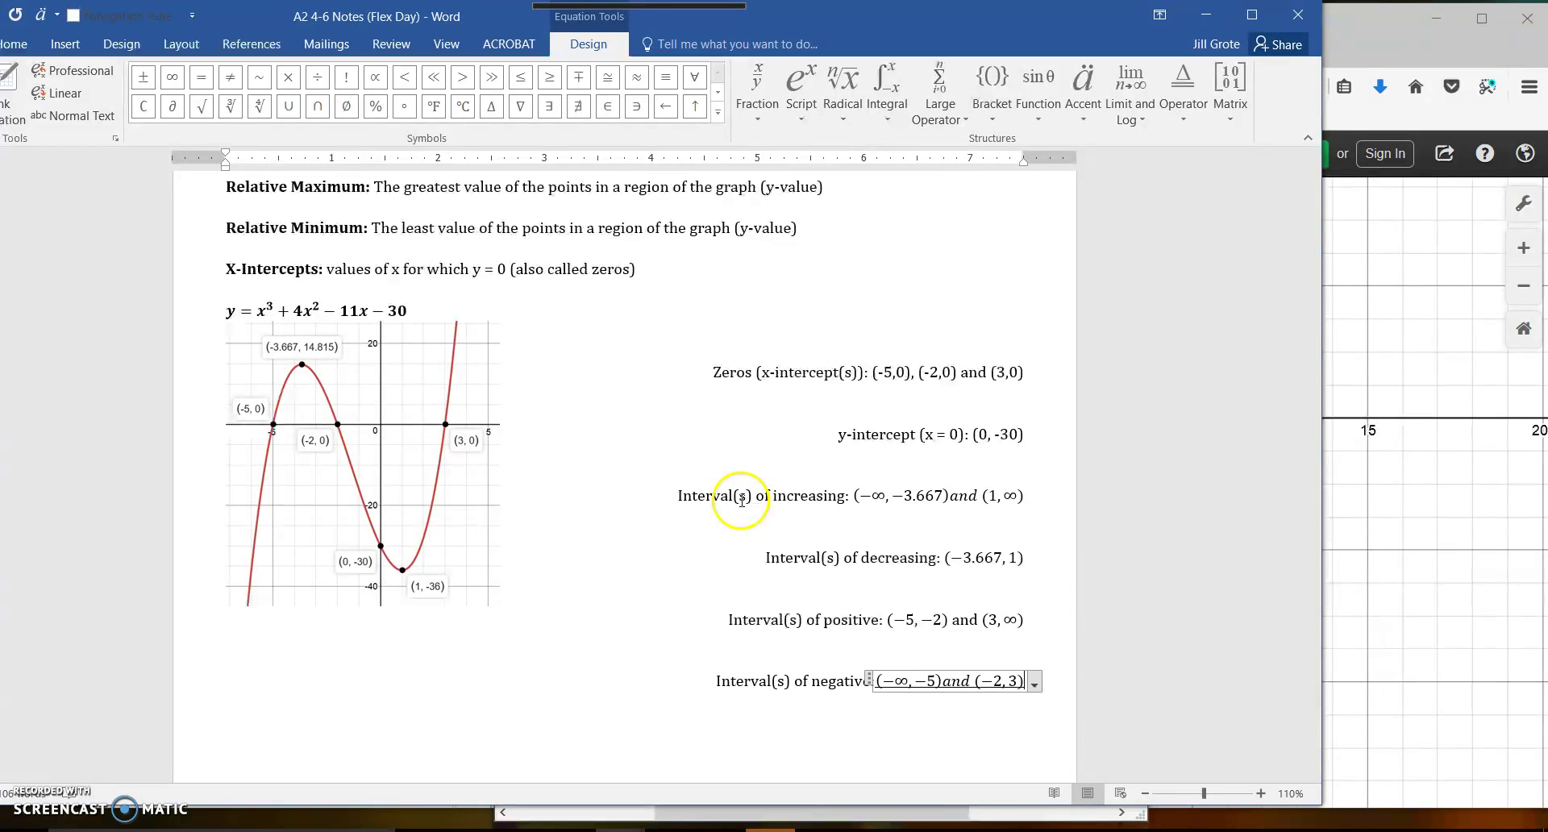
{"action": "left_click", "coordinate": [1032, 699]}
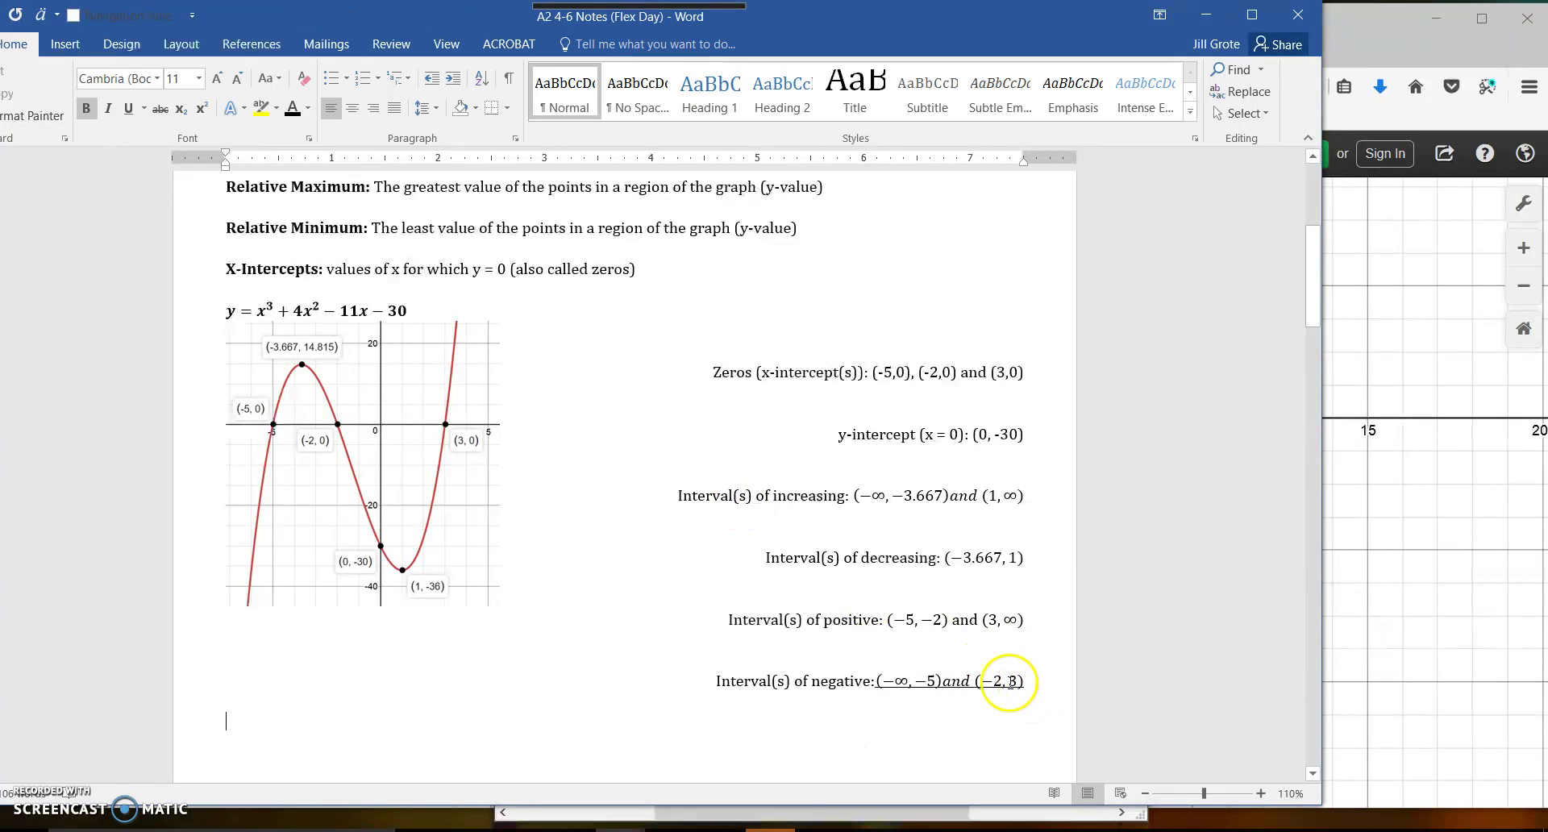
{"action": "left_click_drag", "start_coordinate": [1019, 681], "coordinate": [875, 682]}
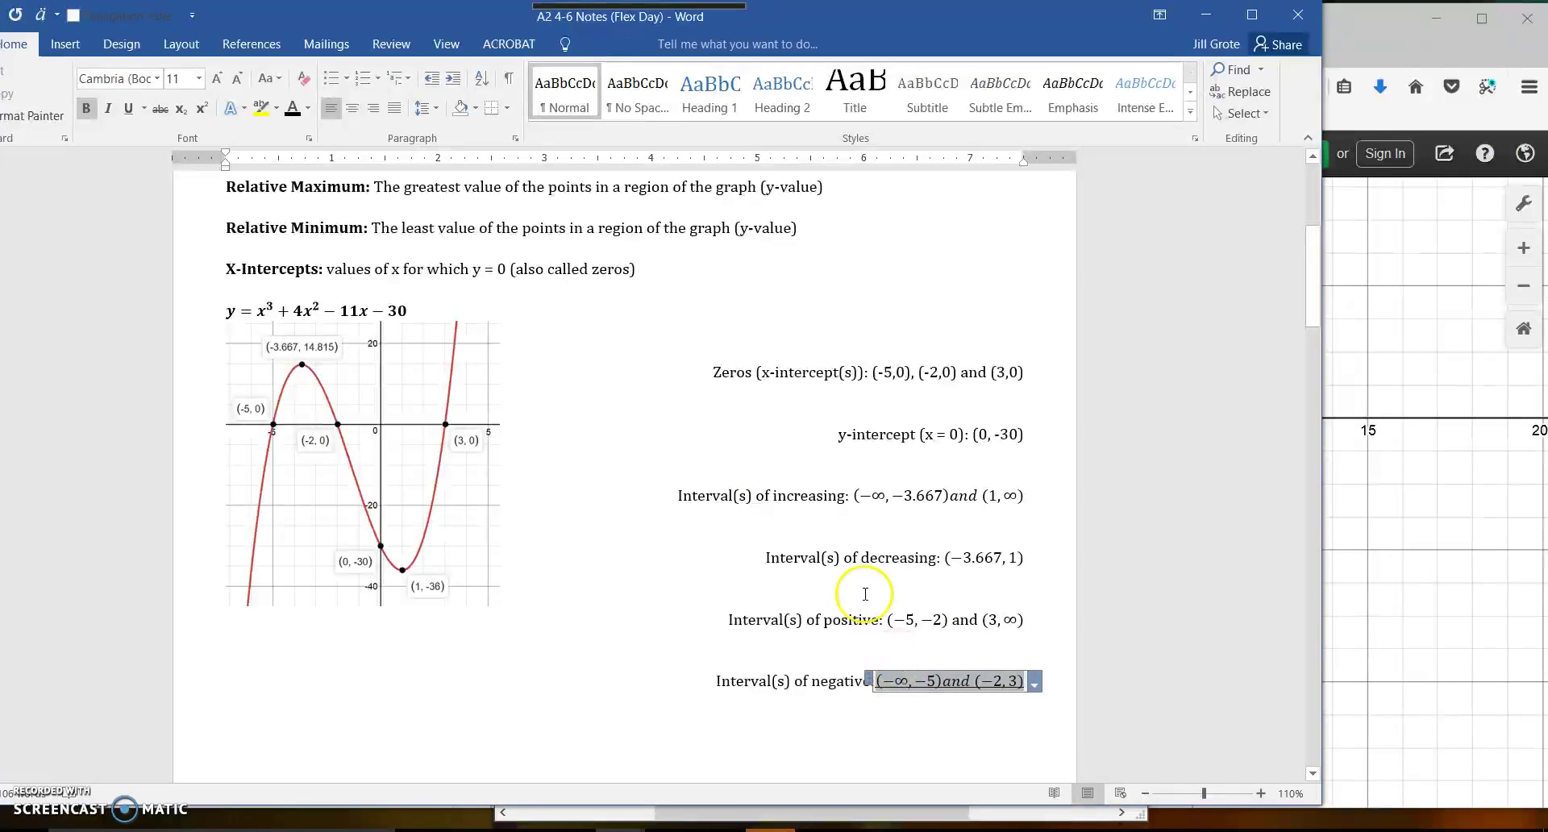
{"action": "left_click", "coordinate": [16, 43]}
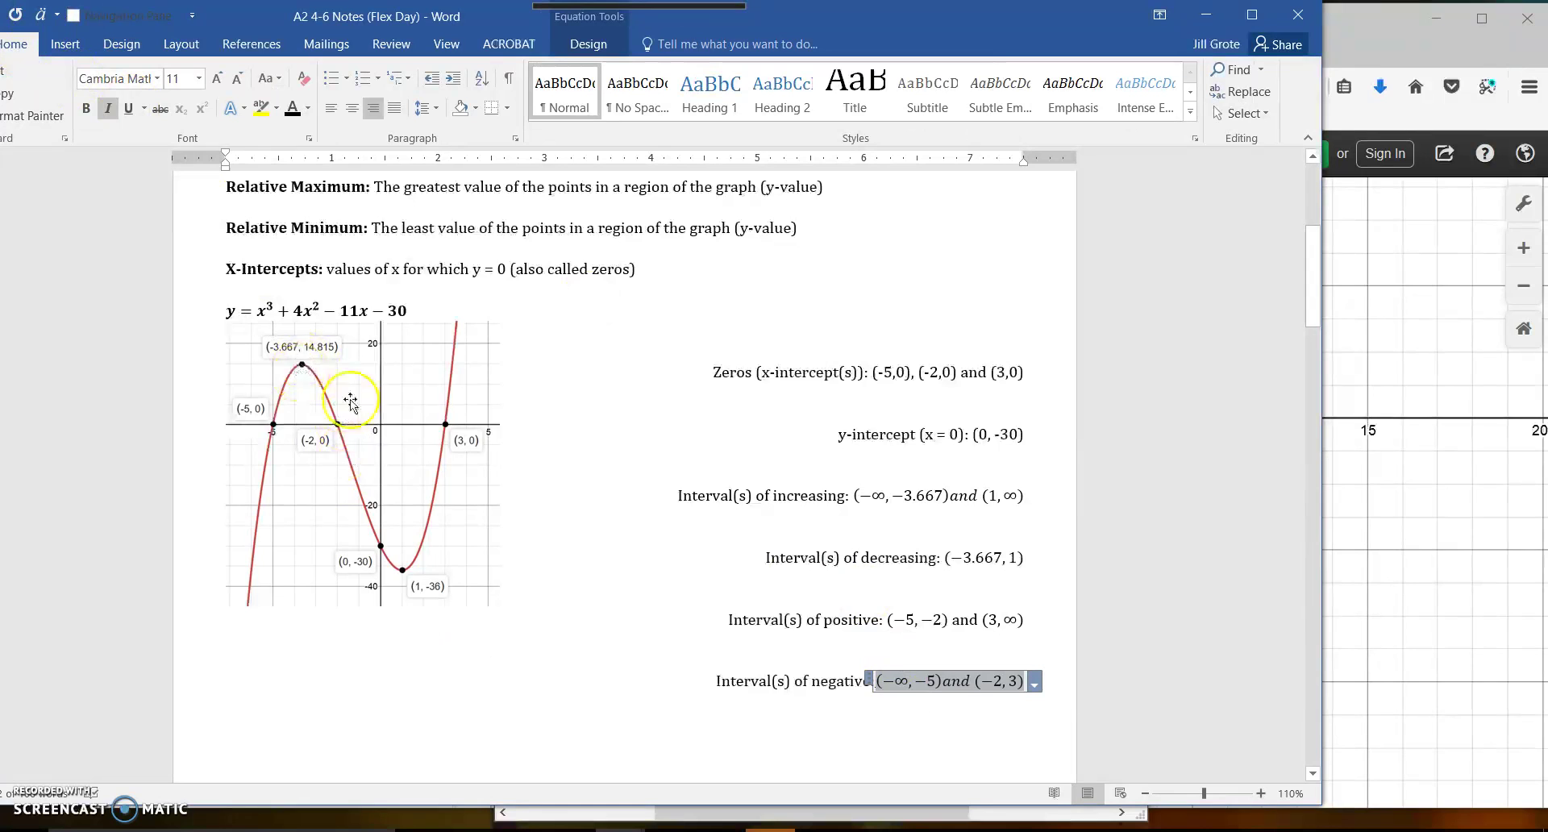
{"action": "left_click", "coordinate": [1048, 677]}
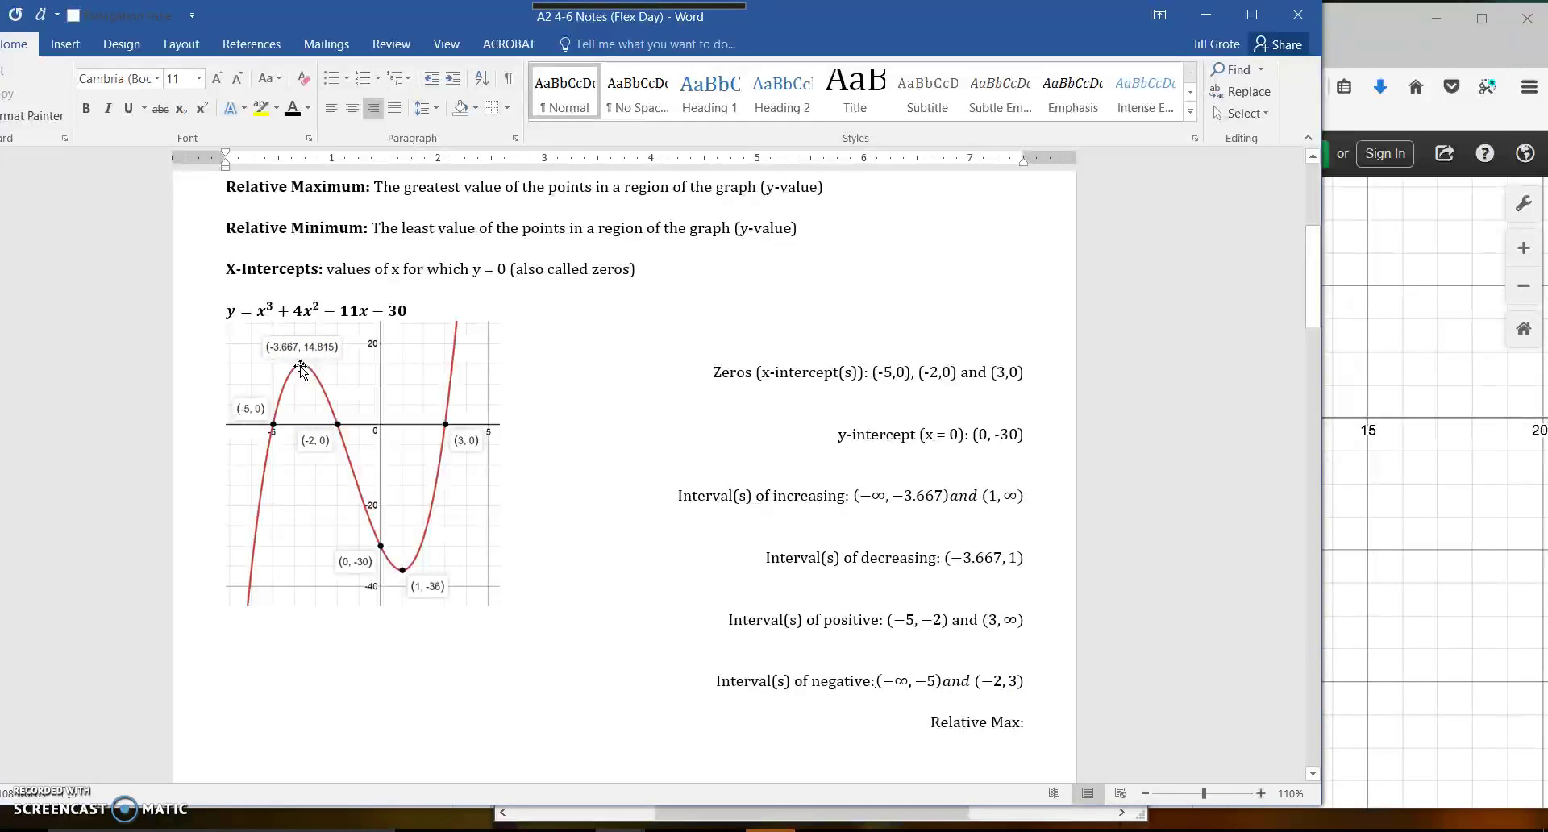
Step: Type the Relative Max value 14.815 after its label
{"action": "type", "text": "14."}
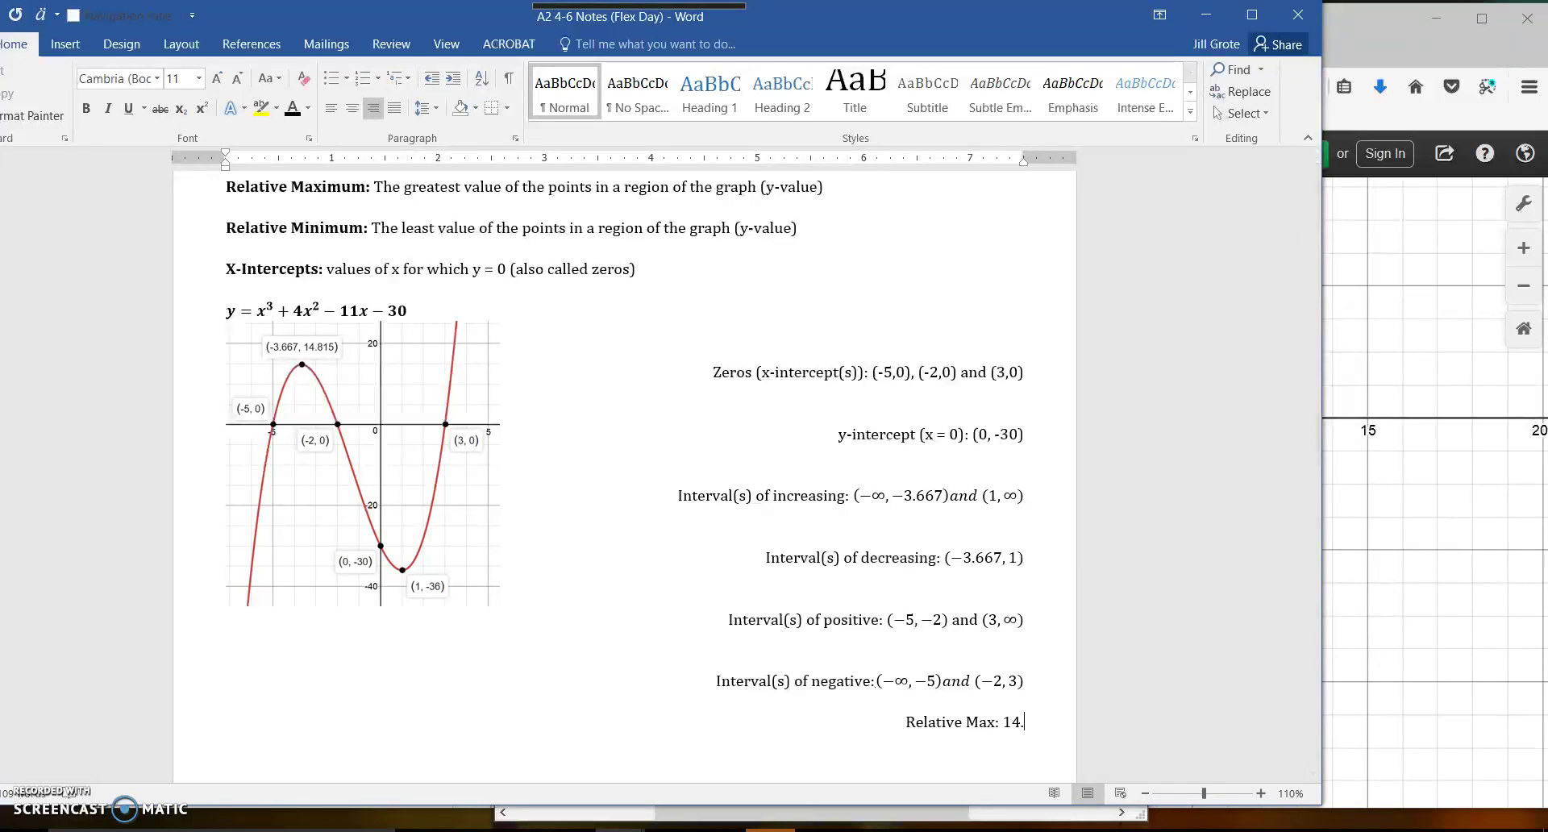
{"action": "type", "text": "815"}
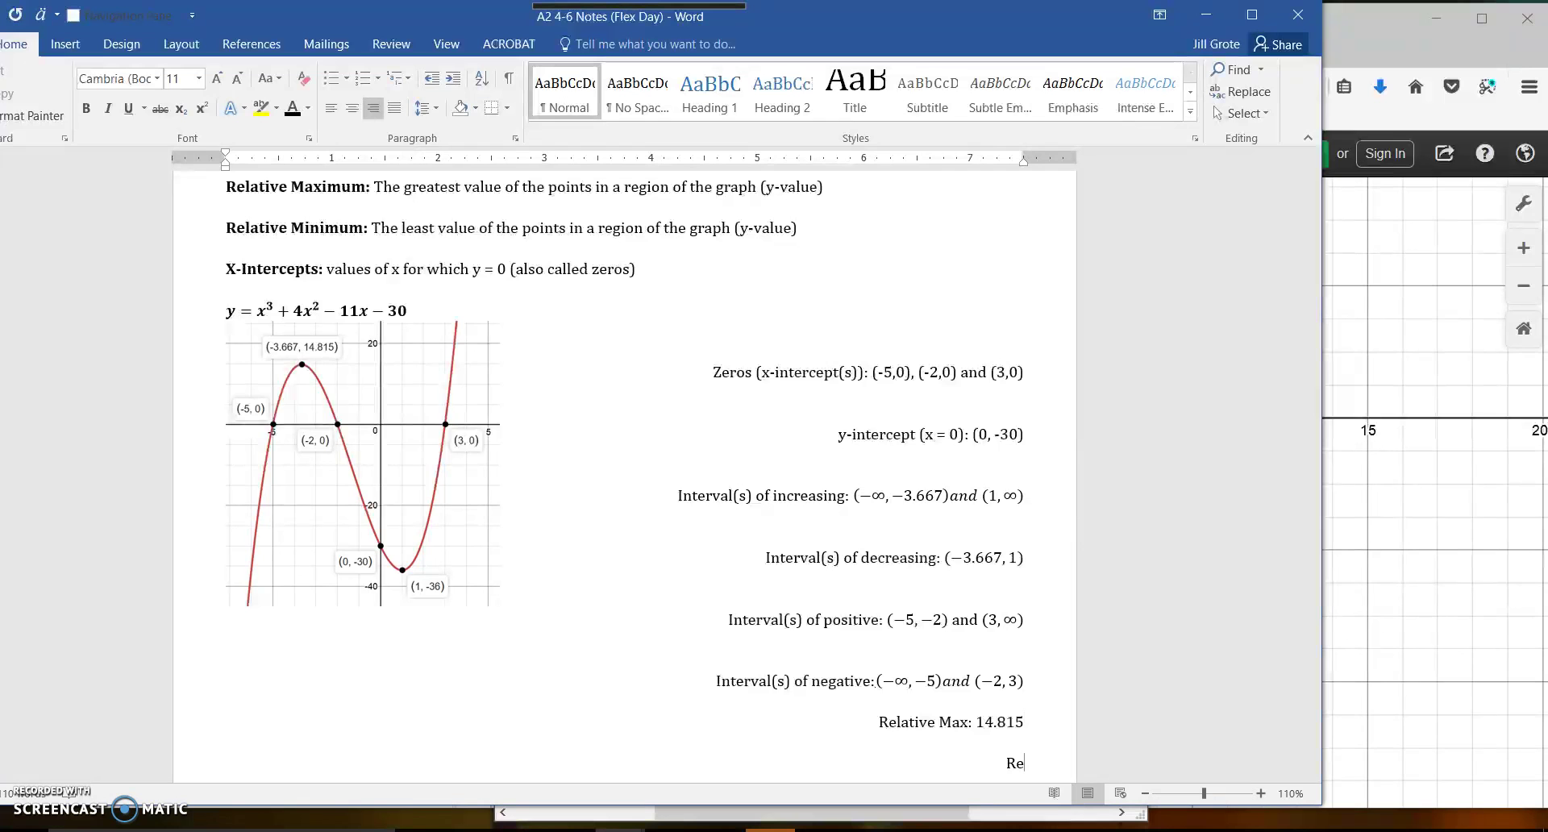
{"action": "type", "text": ":"}
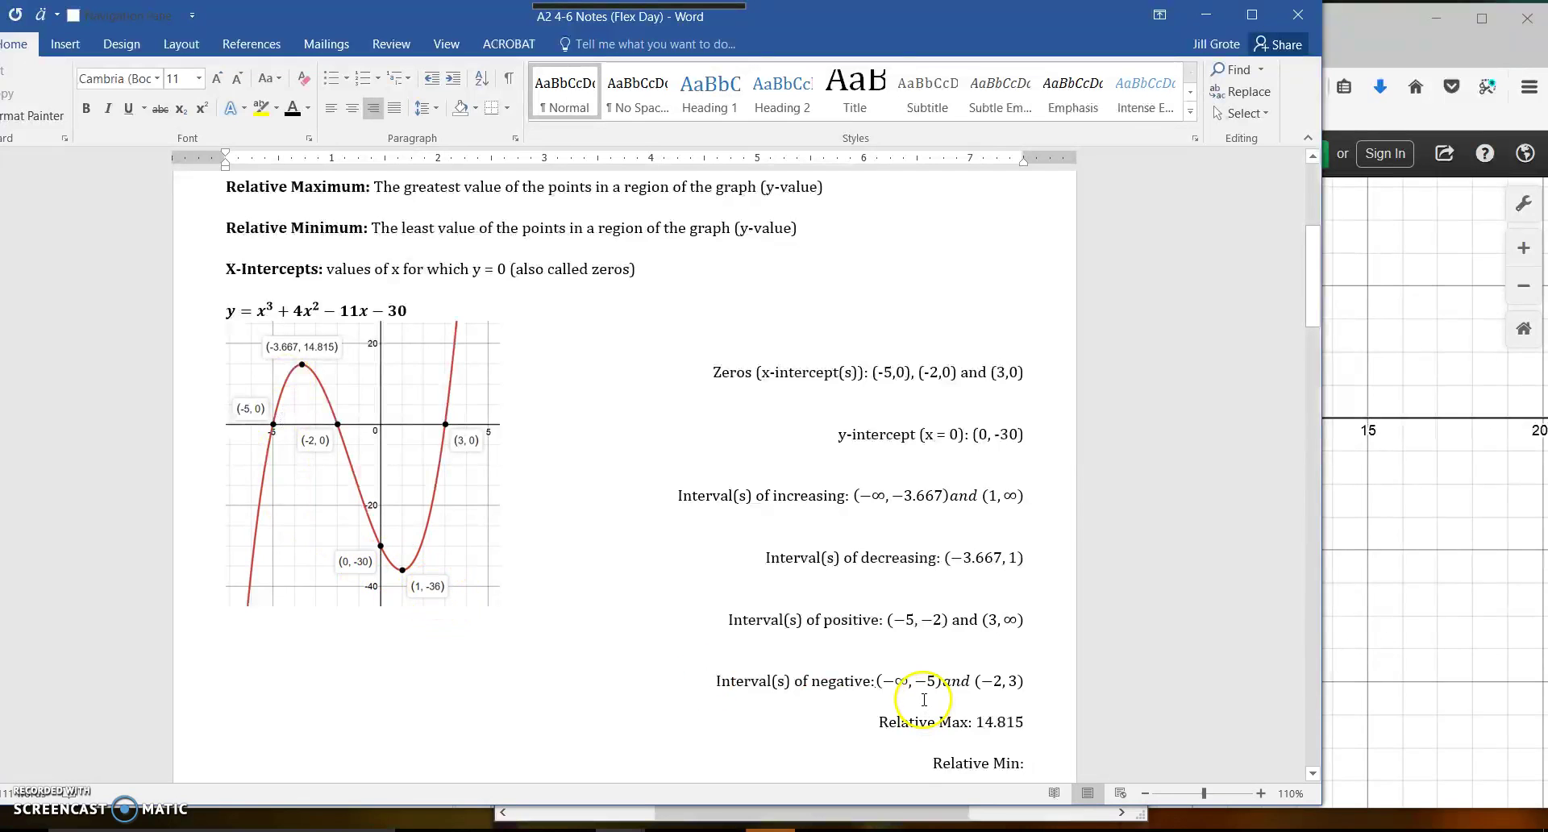
{"action": "type", "text": "-36"}
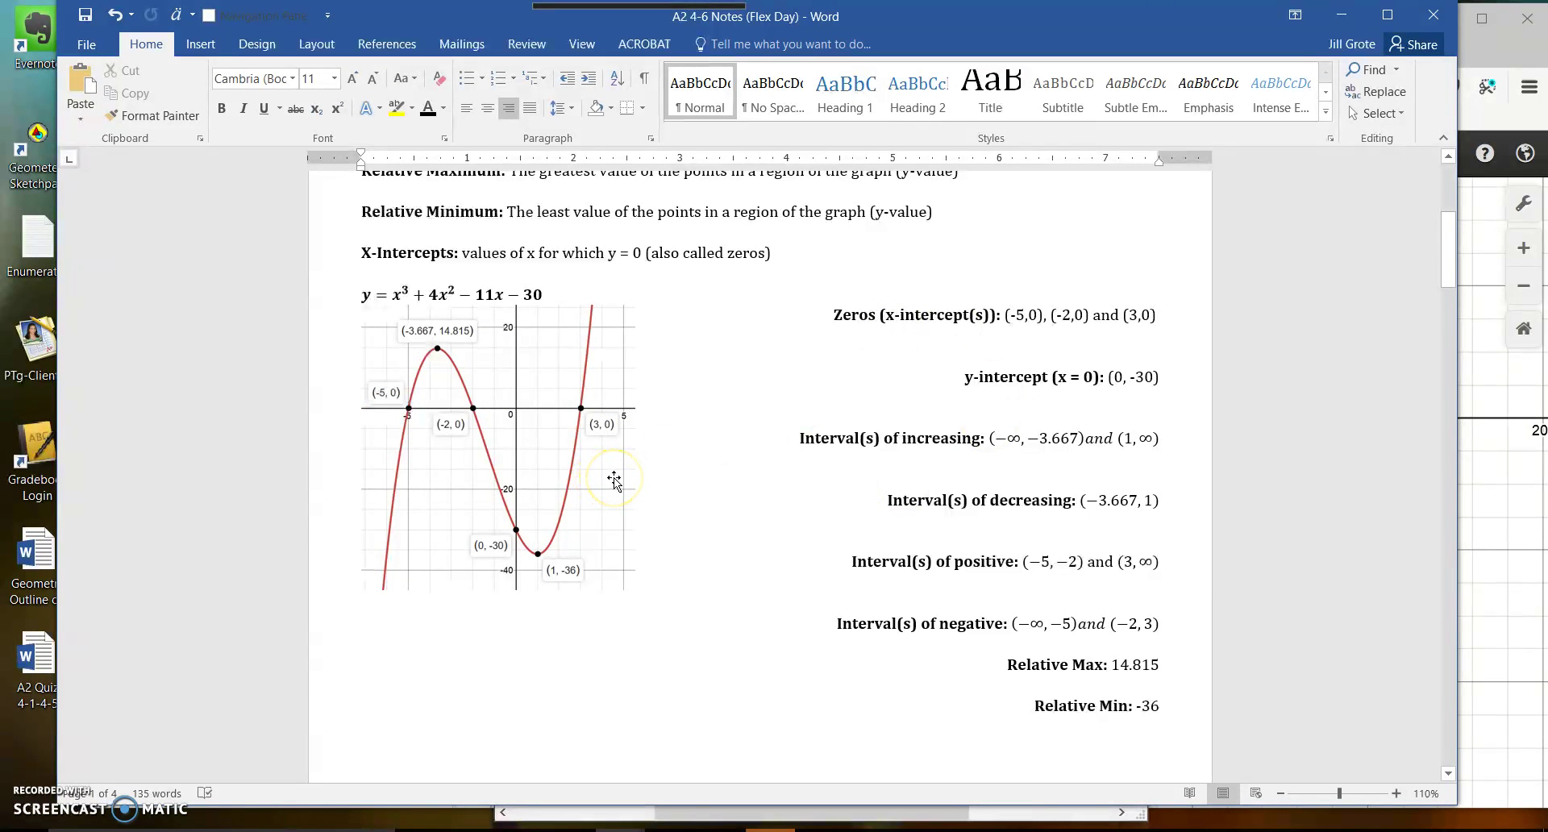
Step: Scroll to the y = x⁴ − 2x³ − 8x² page and bring Desmos back in front
{"action": "scroll", "coordinate": [612, 477], "scroll_direction": "down", "scroll_amount": 10}
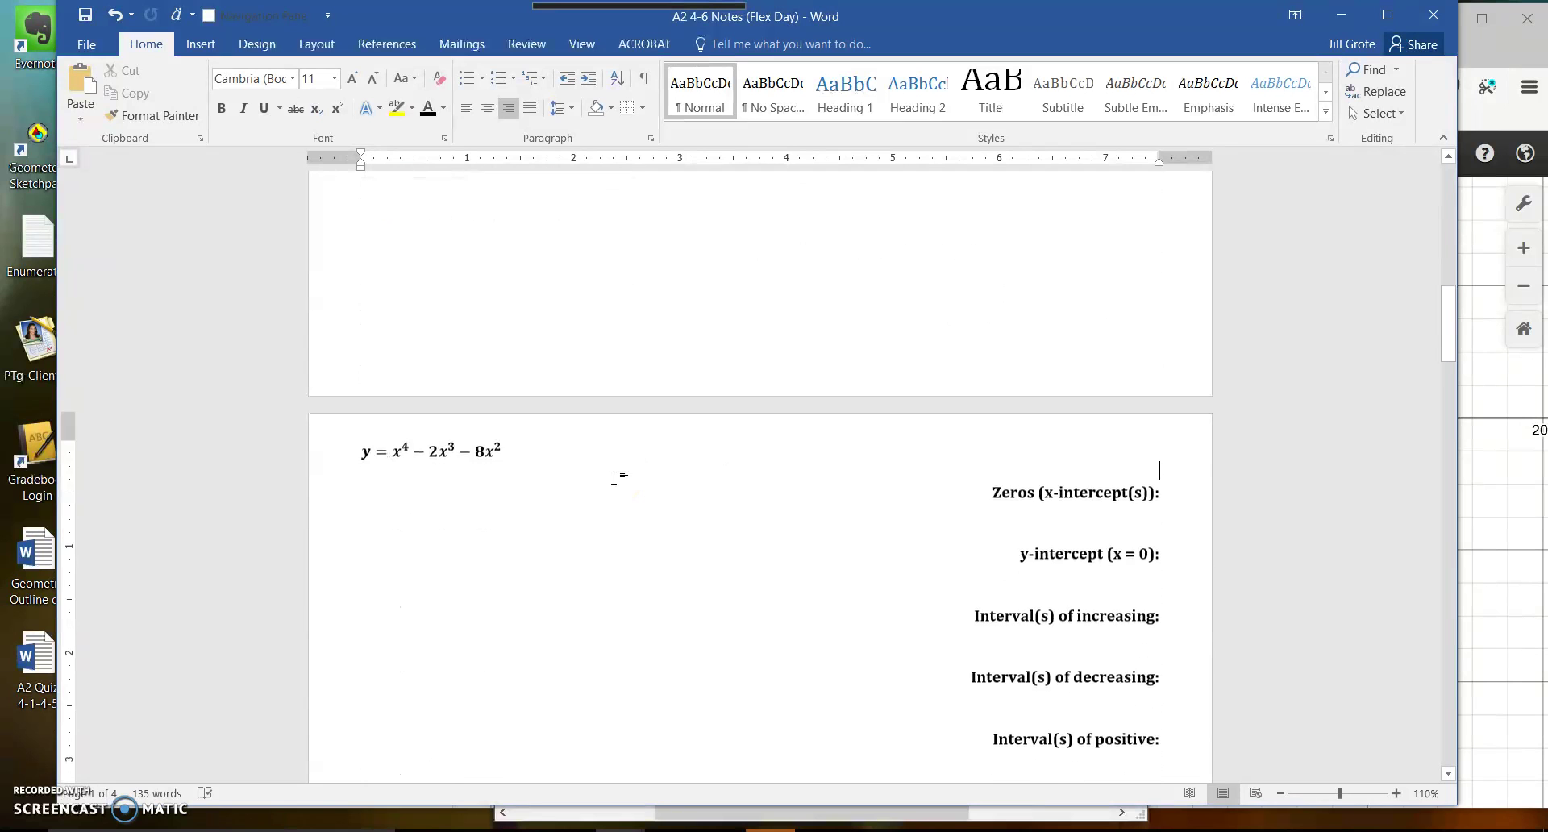
{"action": "scroll", "coordinate": [612, 477], "scroll_direction": "down", "scroll_amount": 1}
{"action": "scroll", "coordinate": [536, 467], "scroll_direction": "down", "scroll_amount": 3}
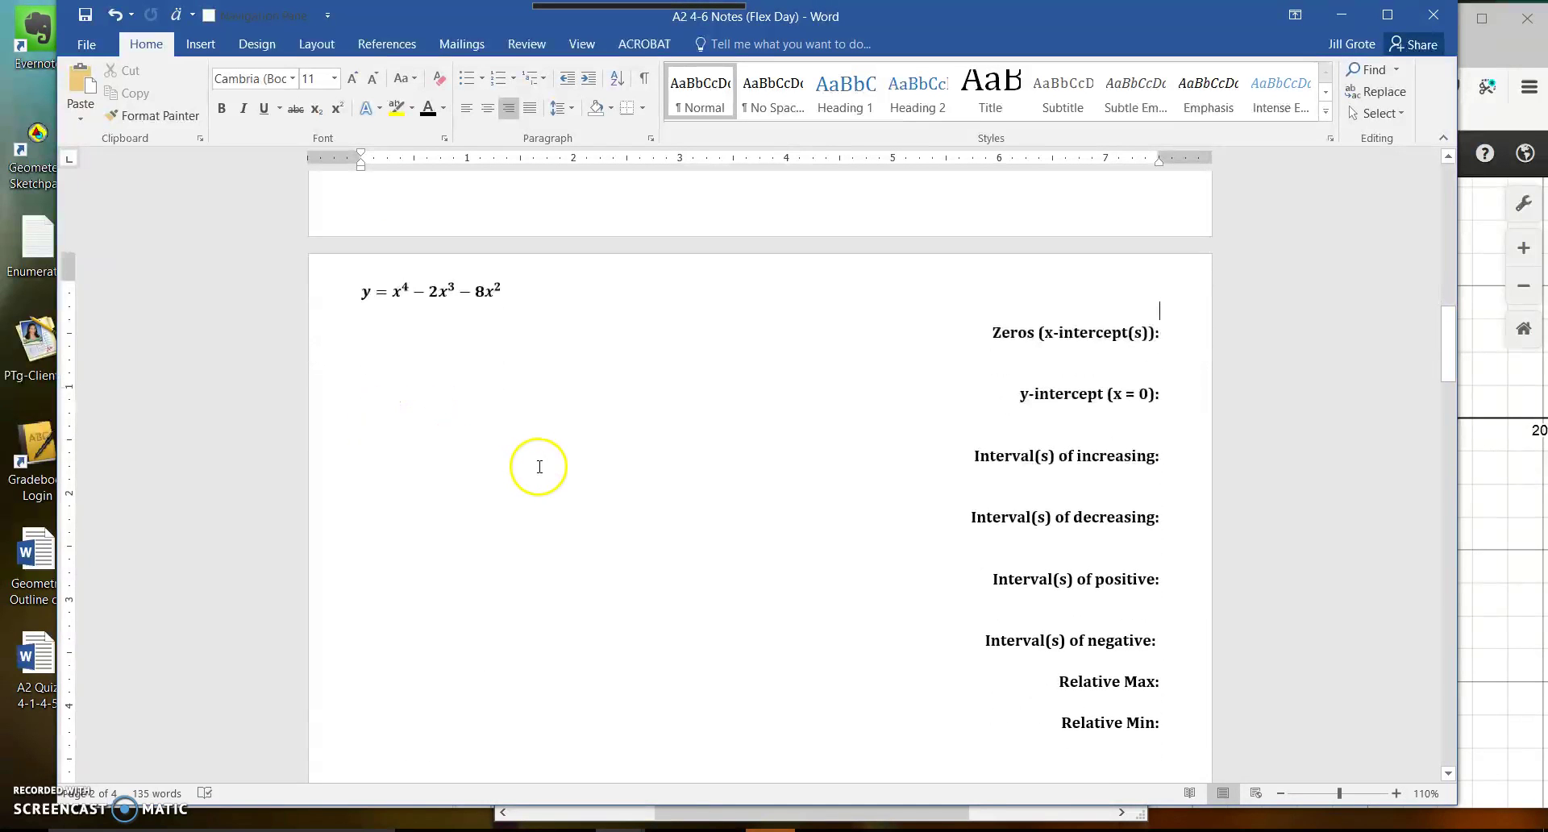
{"action": "scroll", "coordinate": [540, 467], "scroll_direction": "down", "scroll_amount": 1}
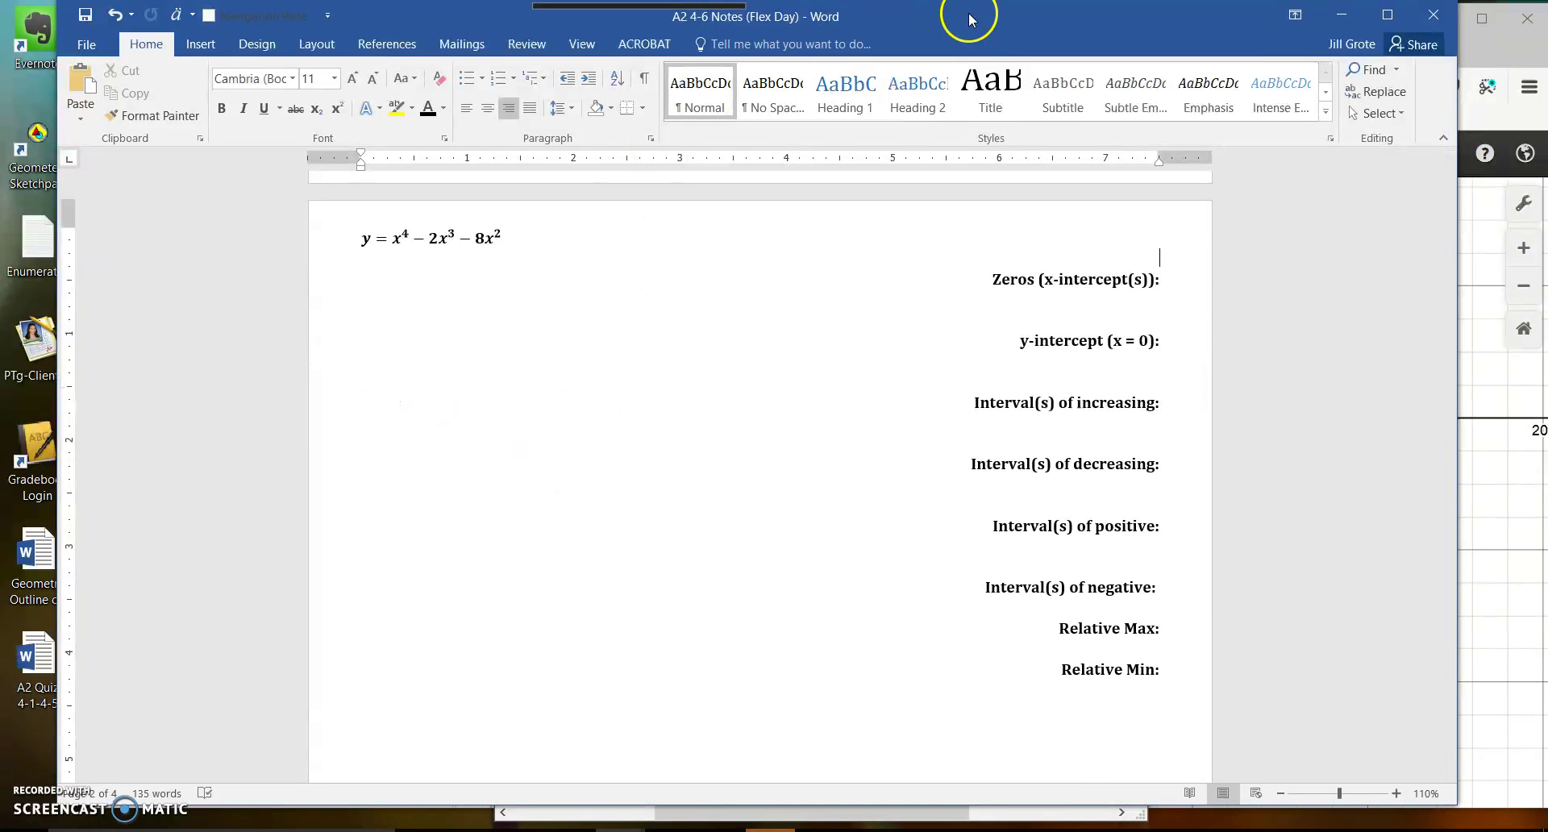
{"action": "left_click_drag", "start_coordinate": [969, 19], "coordinate": [906, 13]}
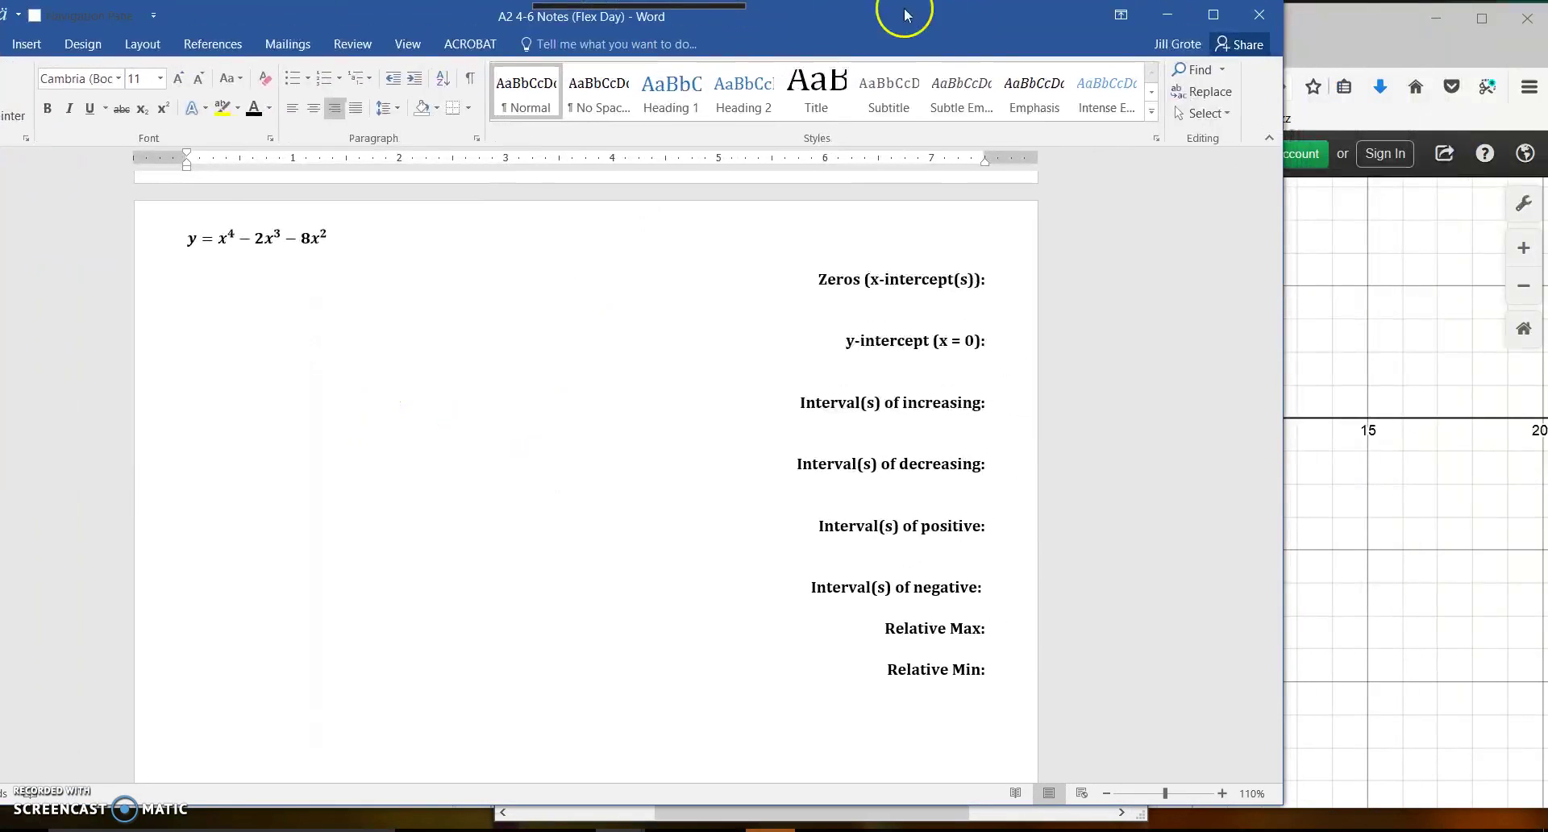
{"action": "left_click", "coordinate": [1376, 31]}
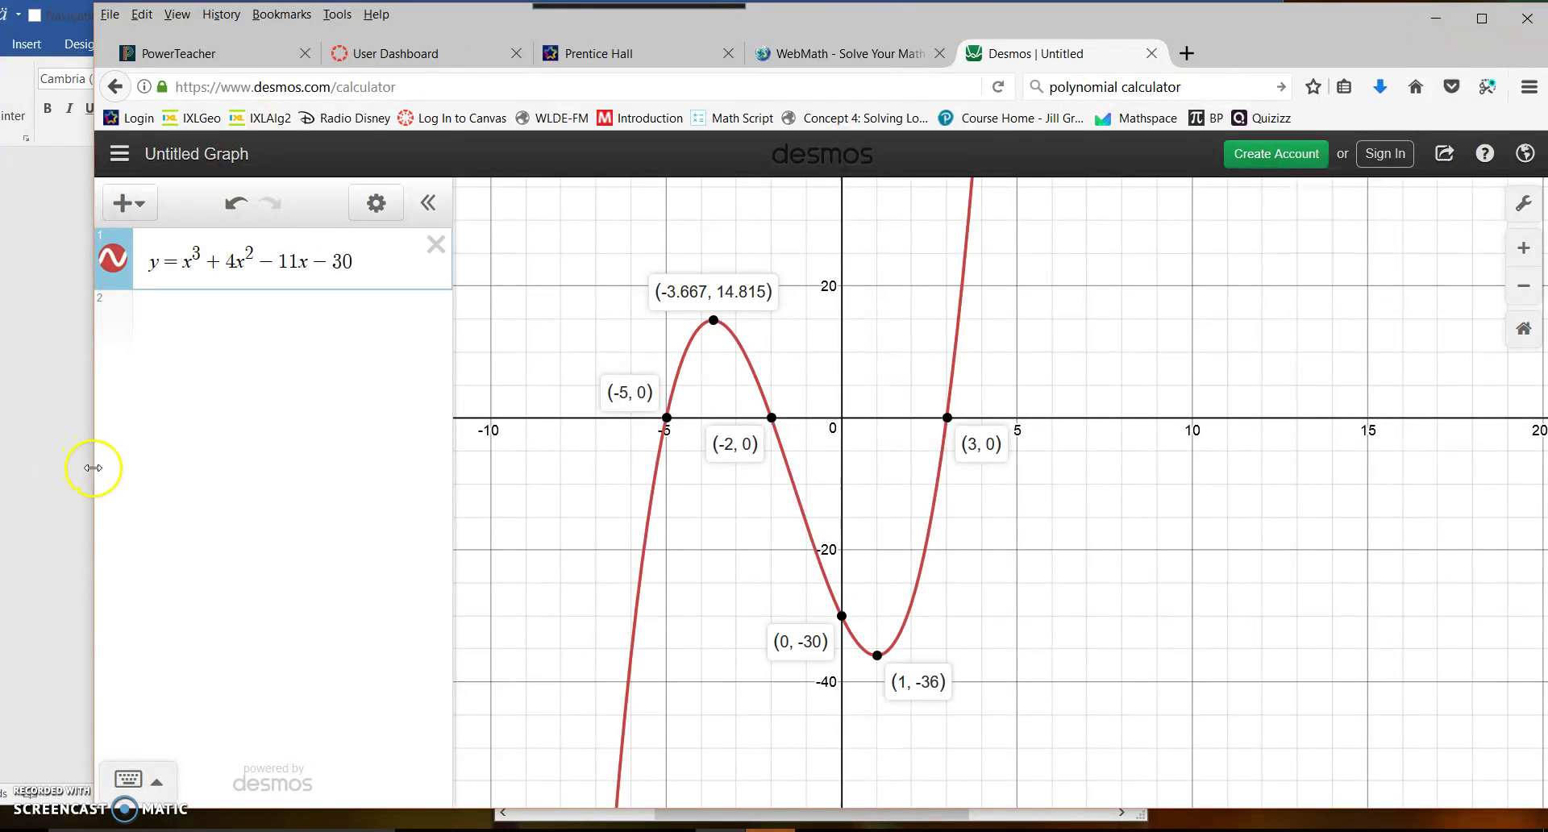
Step: Change the Desmos expression to y = x^4 − 2x^3 − 8x^2
{"action": "left_click_drag", "start_coordinate": [94, 468], "coordinate": [597, 452]}
{"action": "left_click", "coordinate": [871, 267]}
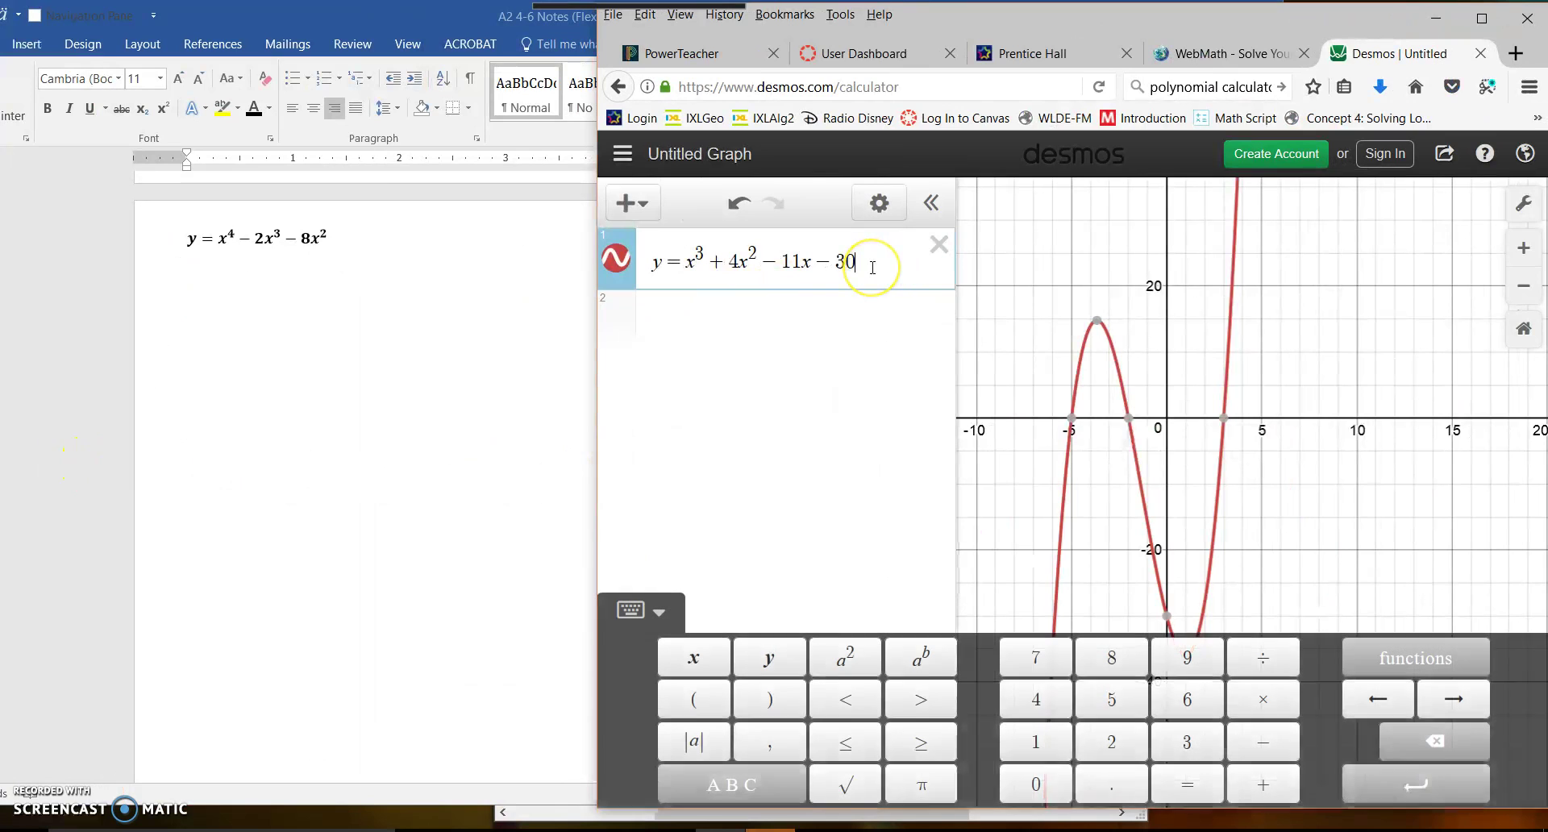
{"action": "key", "text": "BackSpace"}
{"action": "key", "text": "BackSpace"}
{"action": "key", "text": "BackSpace"}
{"action": "key", "text": "BackSpace"}
{"action": "key", "text": "BackSpace"}
{"action": "key", "text": "BackSpace"}
{"action": "key", "text": "BackSpace"}
{"action": "key", "text": "BackSpace"}
{"action": "key", "text": "BackSpace"}
{"action": "key", "text": "BackSpace"}
{"action": "key", "text": "BackSpace"}
{"action": "key", "text": "BackSpace"}
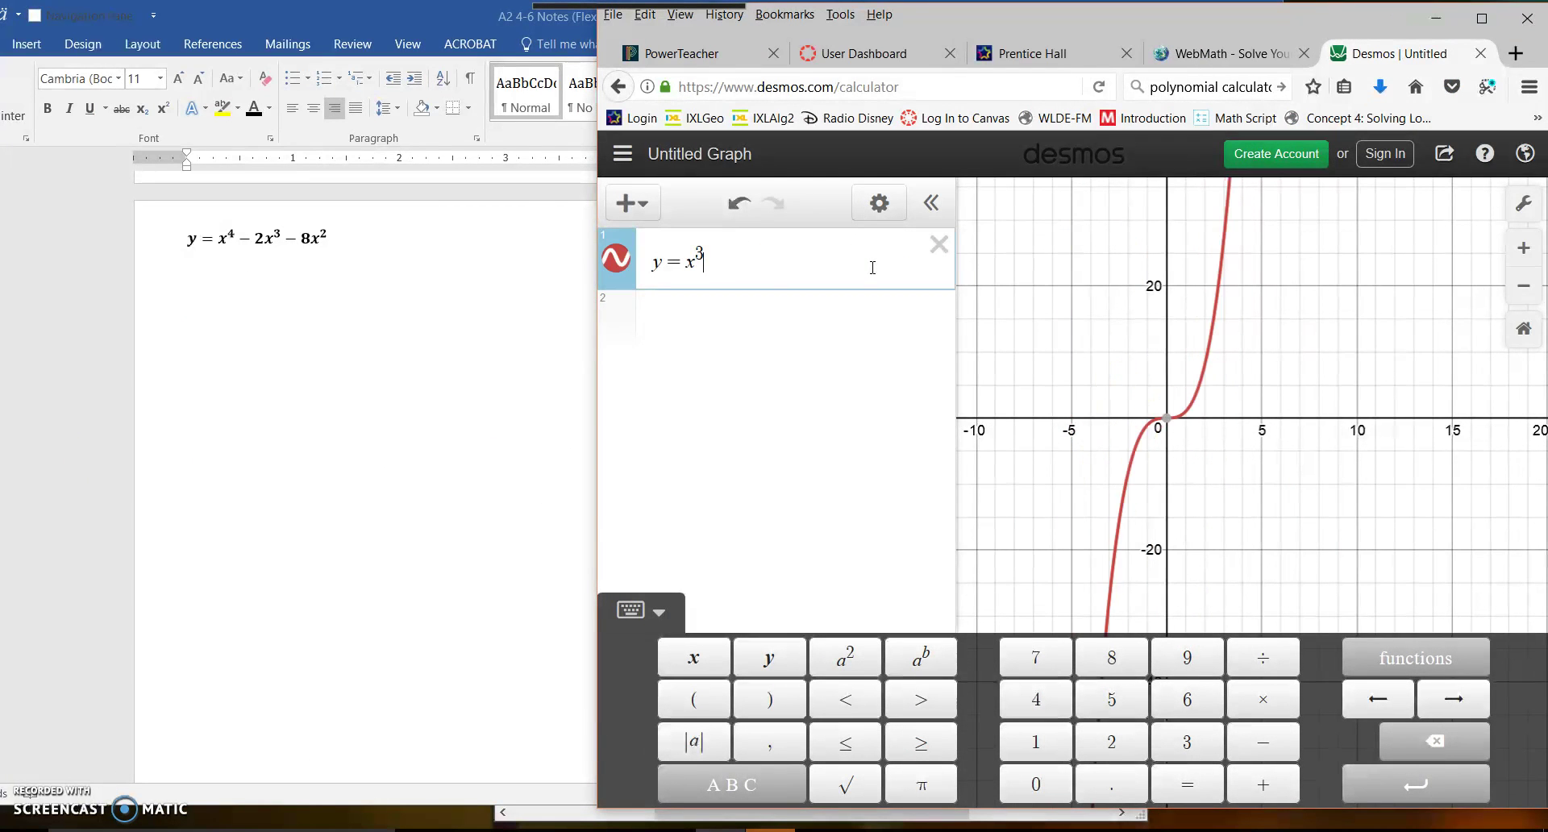
{"action": "key", "text": "BackSpace"}
{"action": "type", "text": "4"}
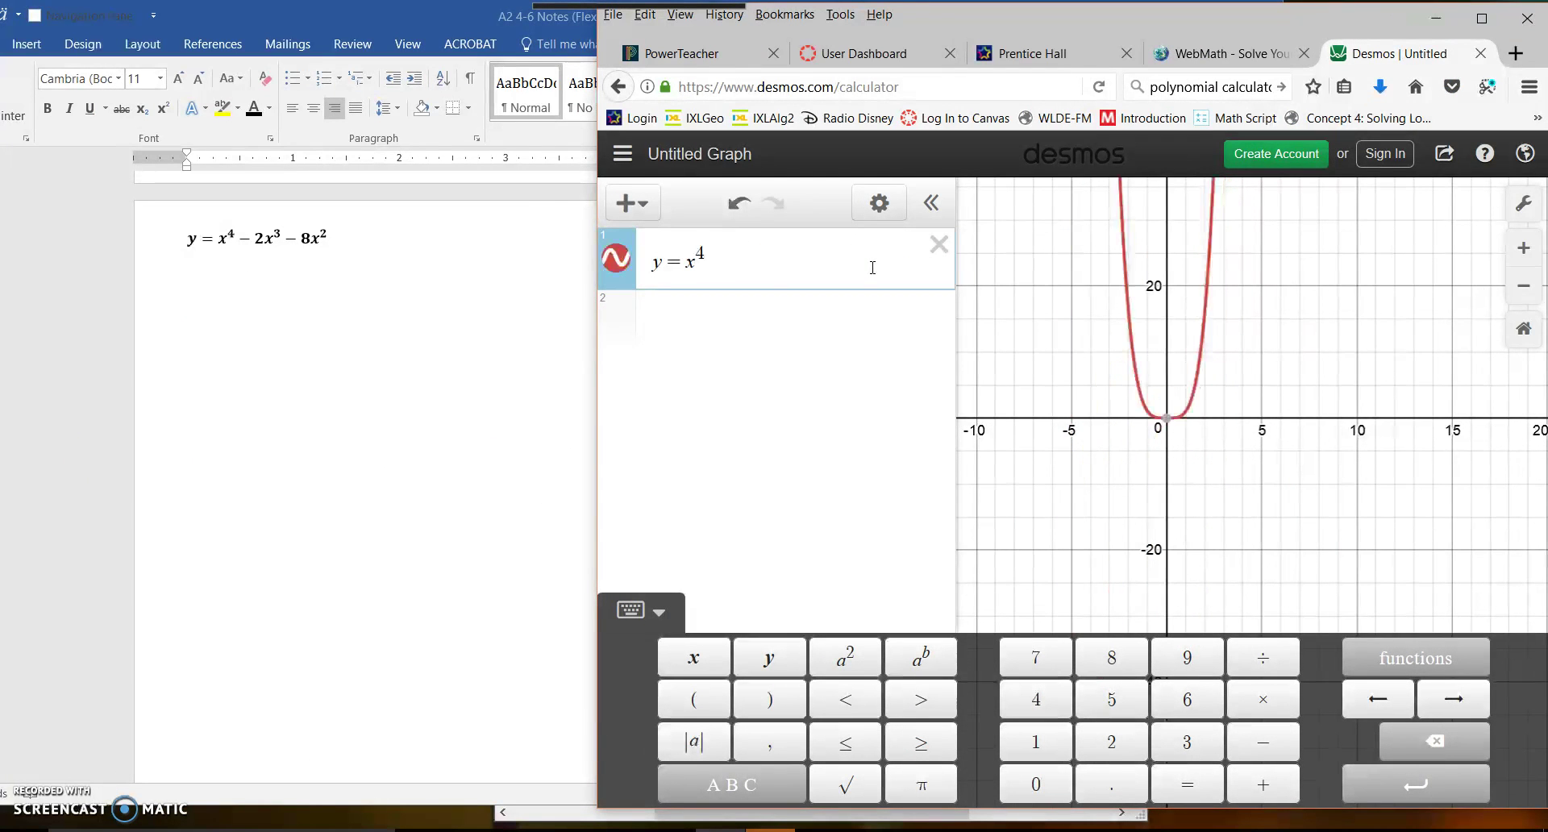
{"action": "key", "text": "Right"}
{"action": "type", "text": "-"}
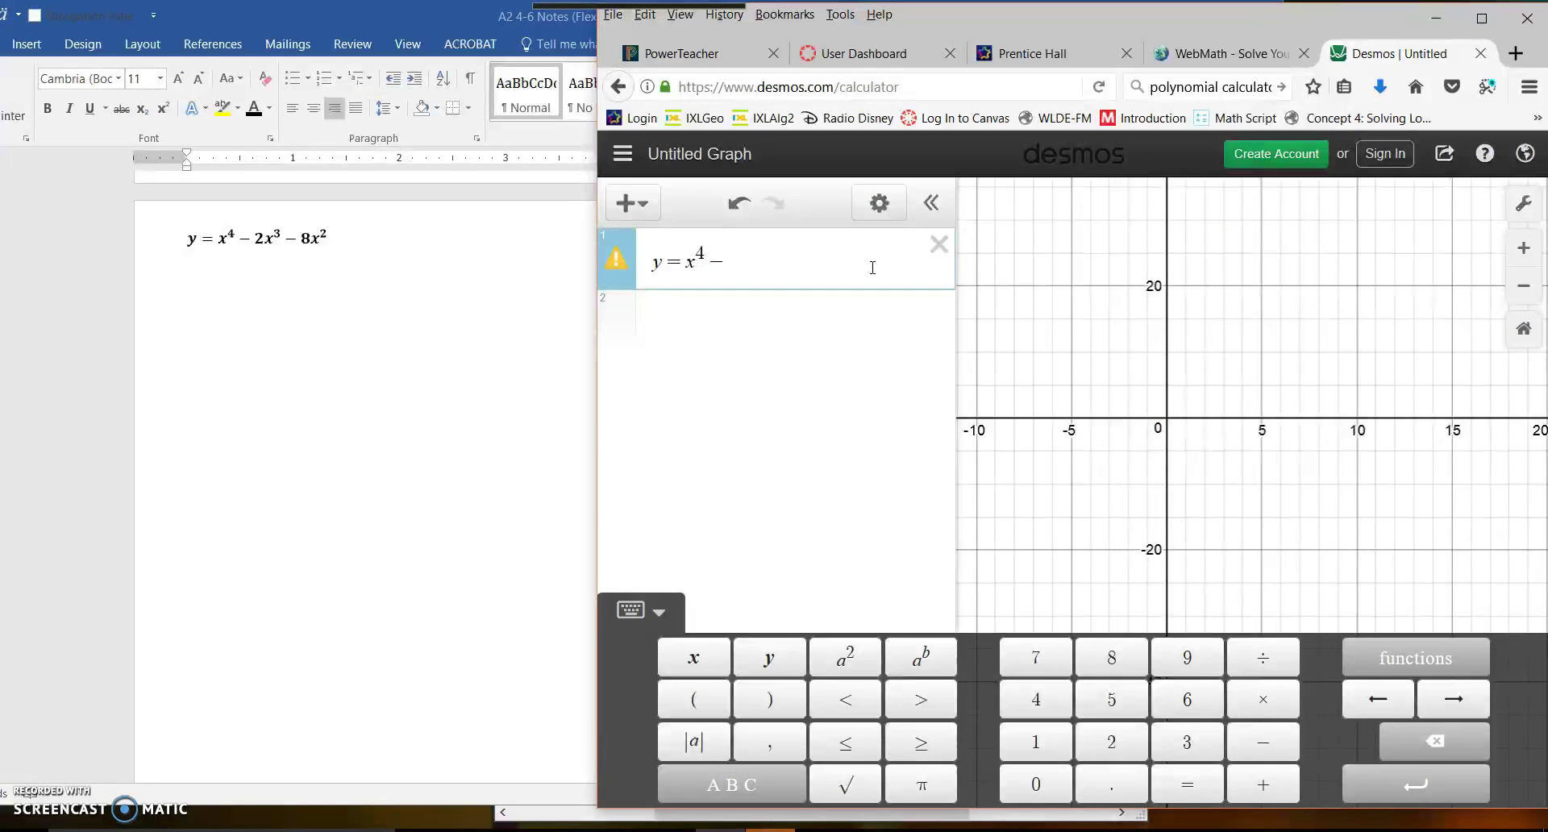
{"action": "type", "text": "2x^3"}
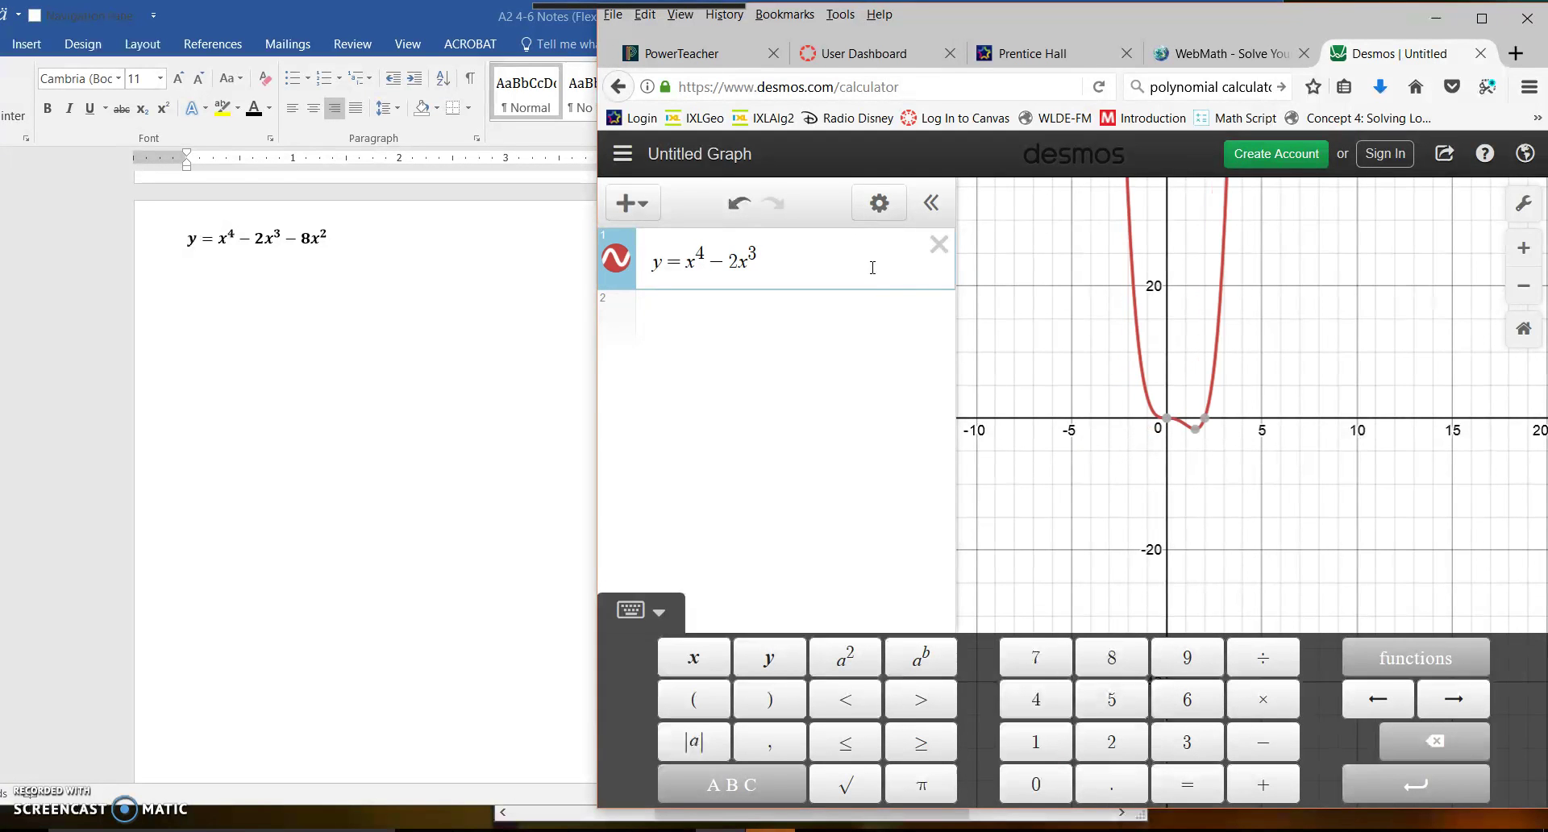
{"action": "key", "text": "Right"}
{"action": "type", "text": "-8x^"}
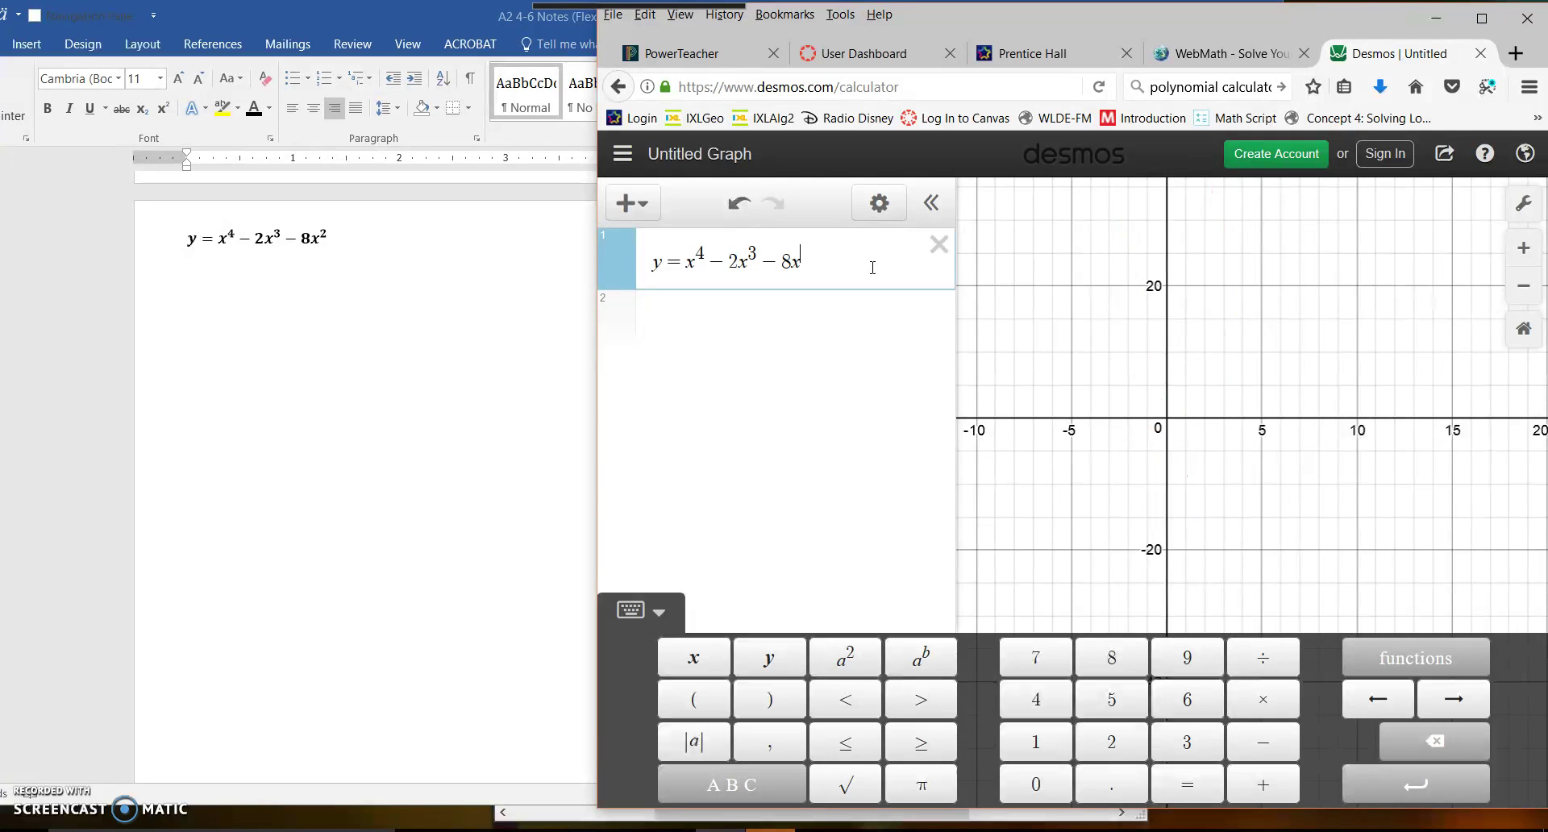
{"action": "type", "text": "2"}
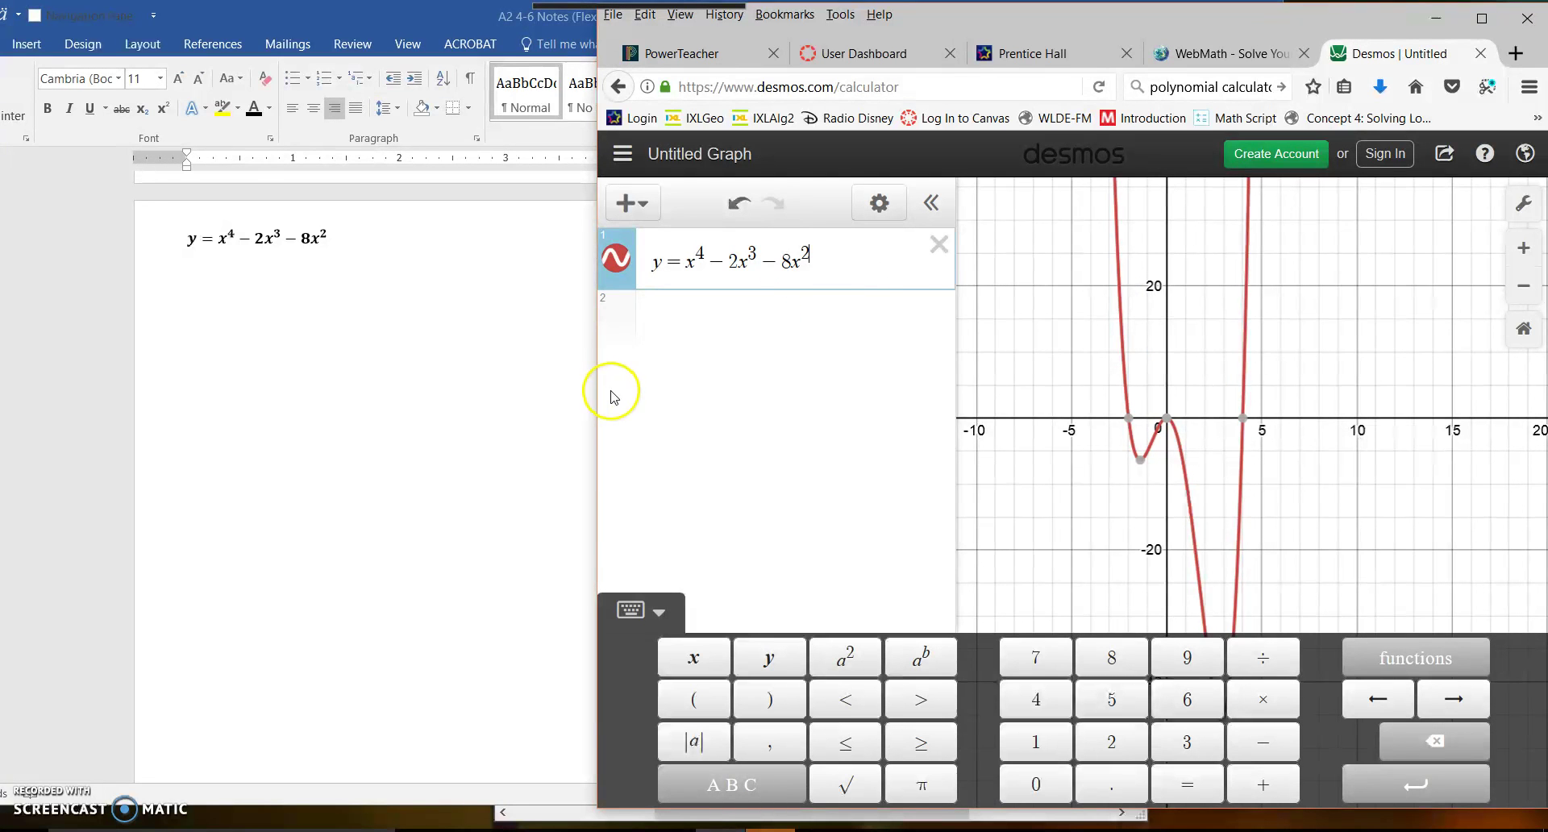
Step: Label the quartic's lowest minimum and zeros at (-2, 0), (0, 0) and (4, 0)
{"action": "left_click_drag", "start_coordinate": [597, 397], "coordinate": [184, 382]}
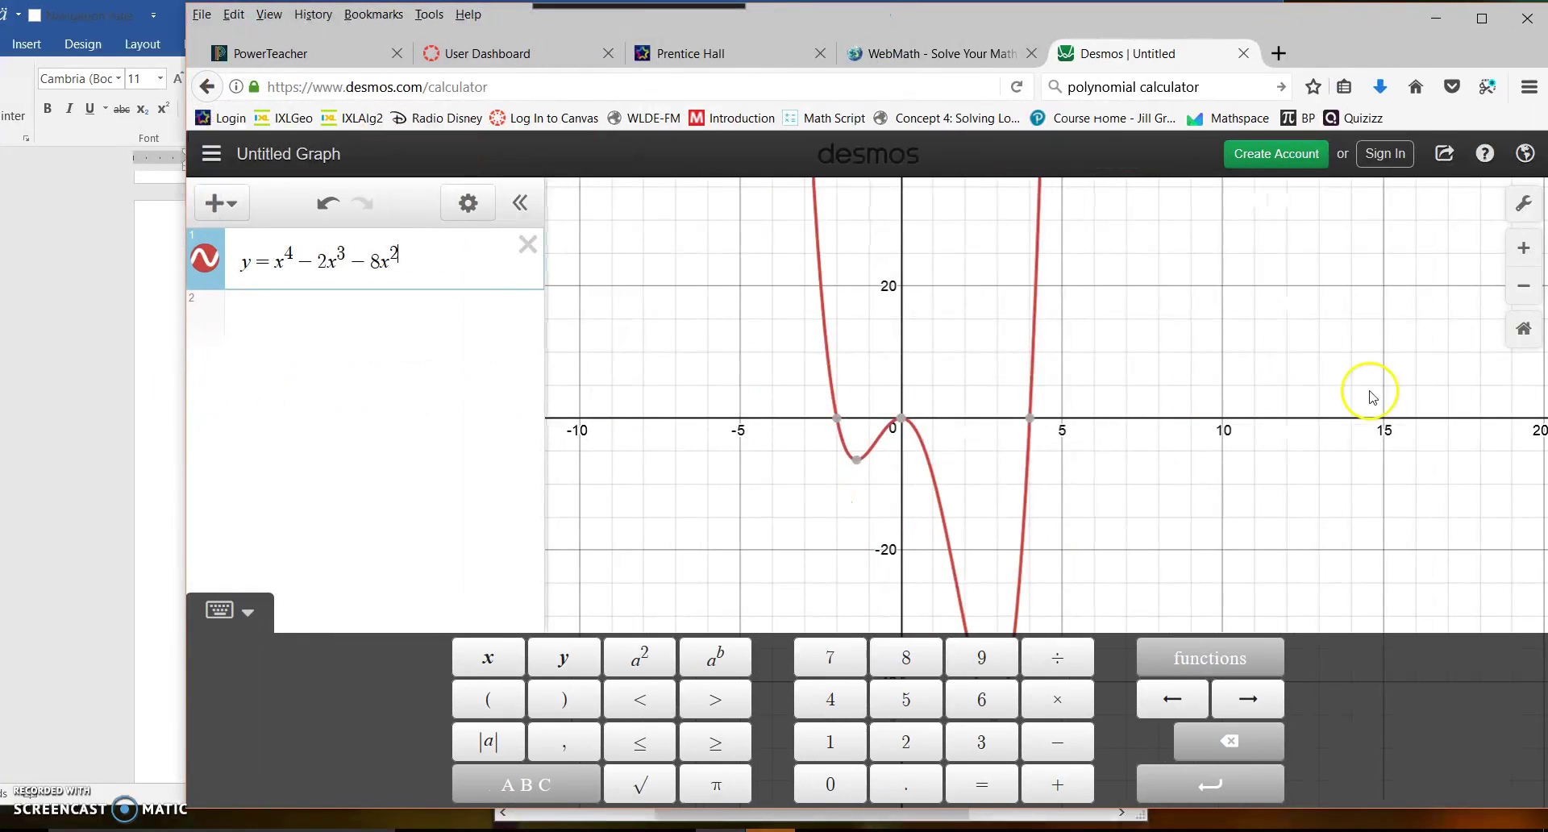
{"action": "left_click", "coordinate": [1306, 452]}
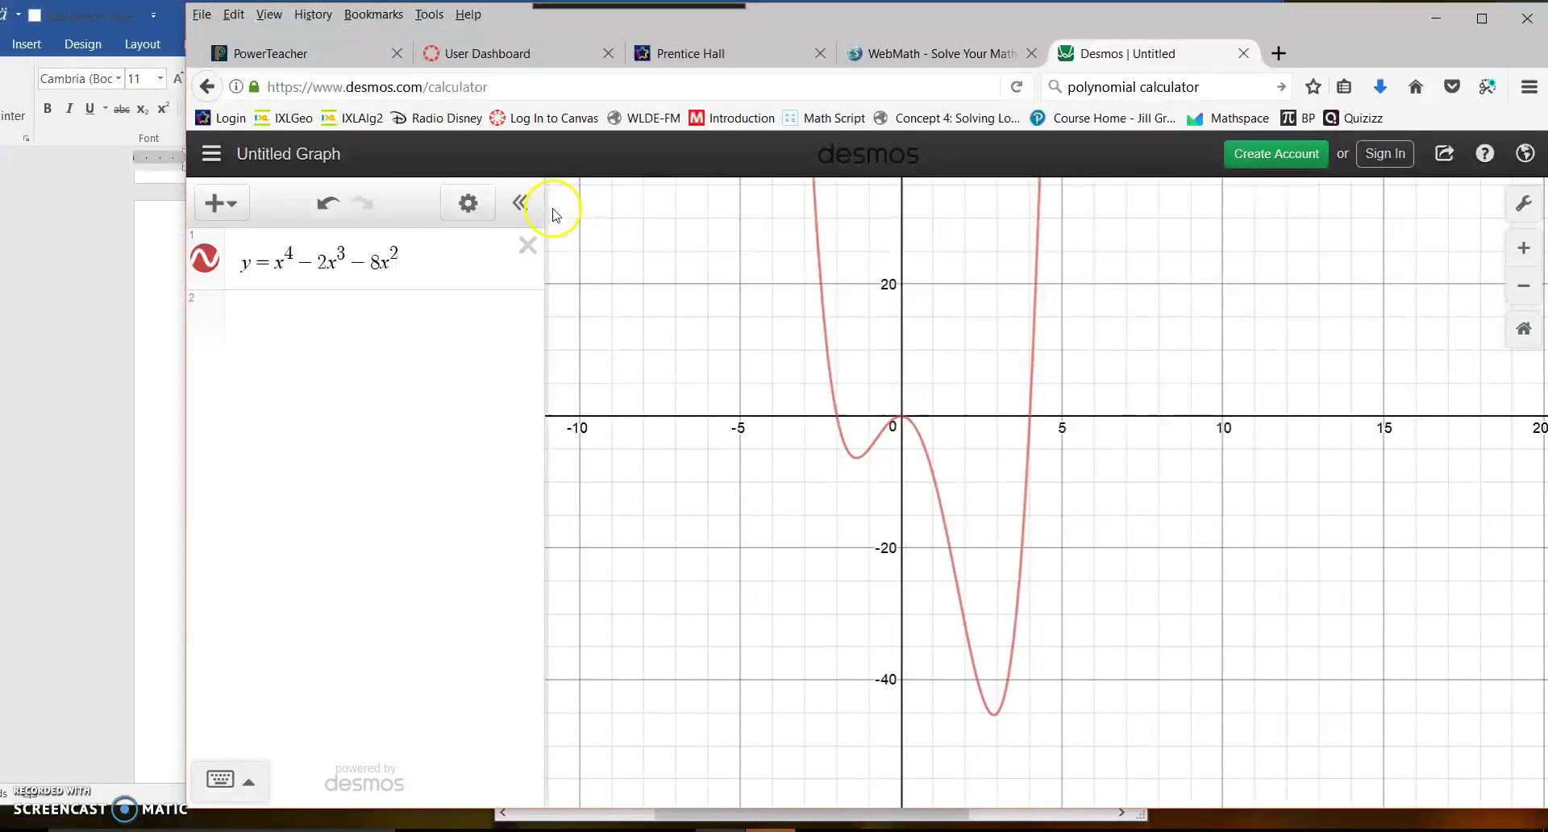
{"action": "scroll", "coordinate": [1075, 457], "scroll_direction": "up", "scroll_amount": 2}
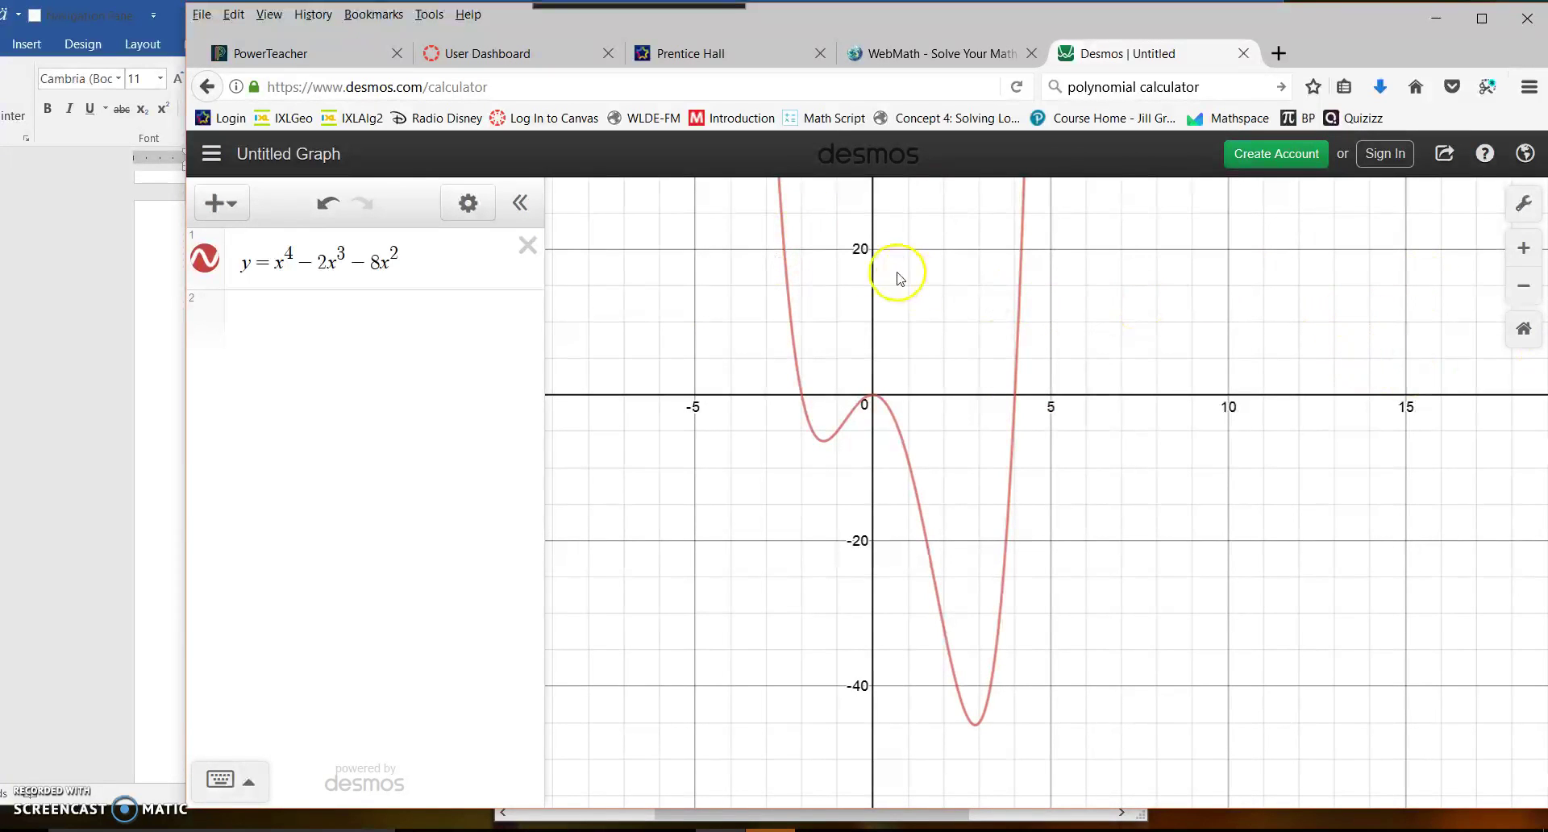
{"action": "left_click", "coordinate": [824, 442]}
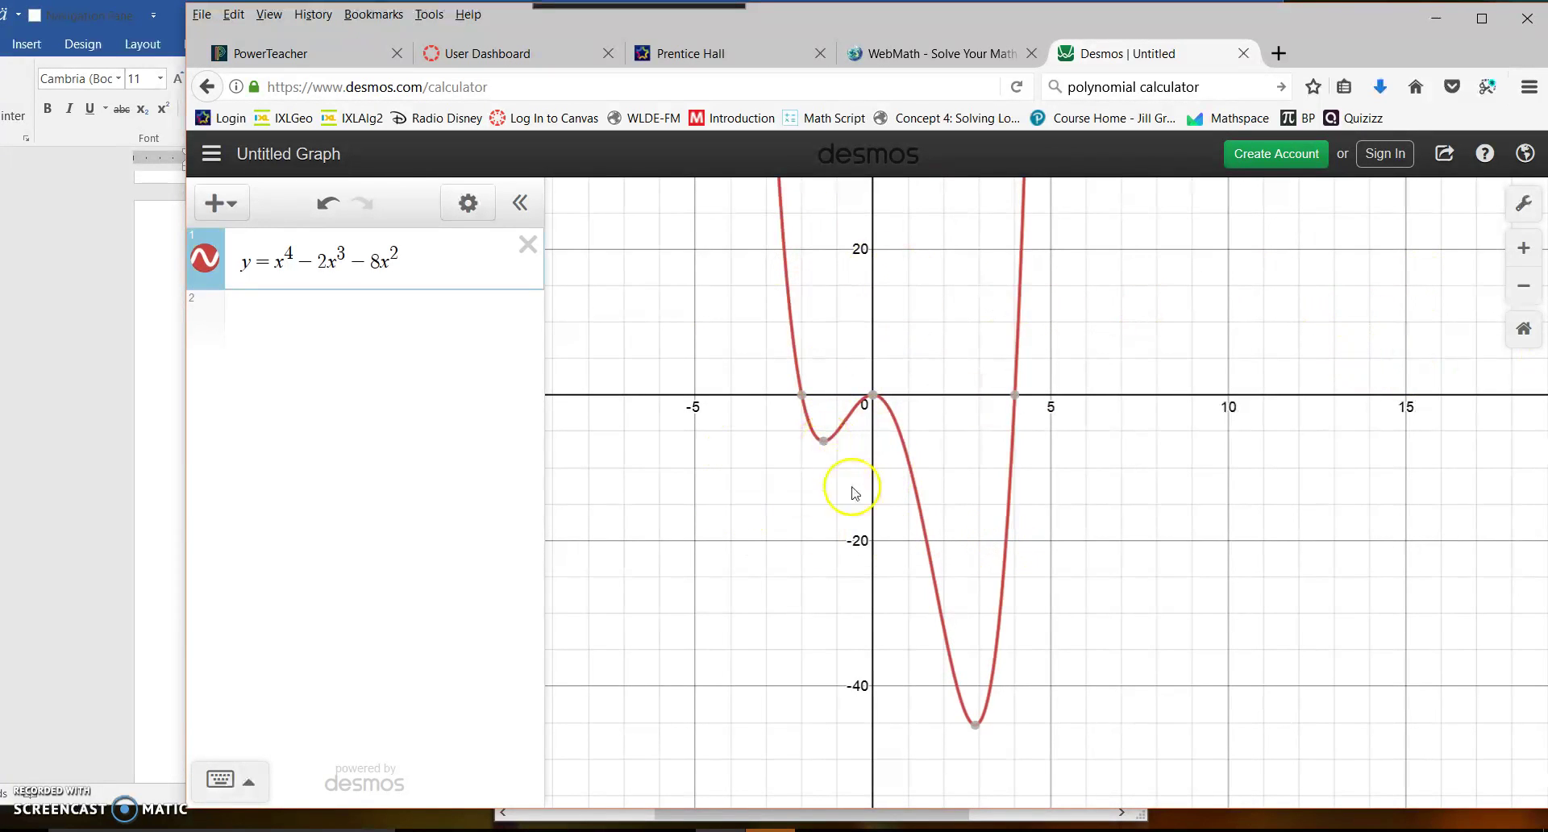
{"action": "left_click", "coordinate": [976, 729]}
{"action": "left_click", "coordinate": [874, 401]}
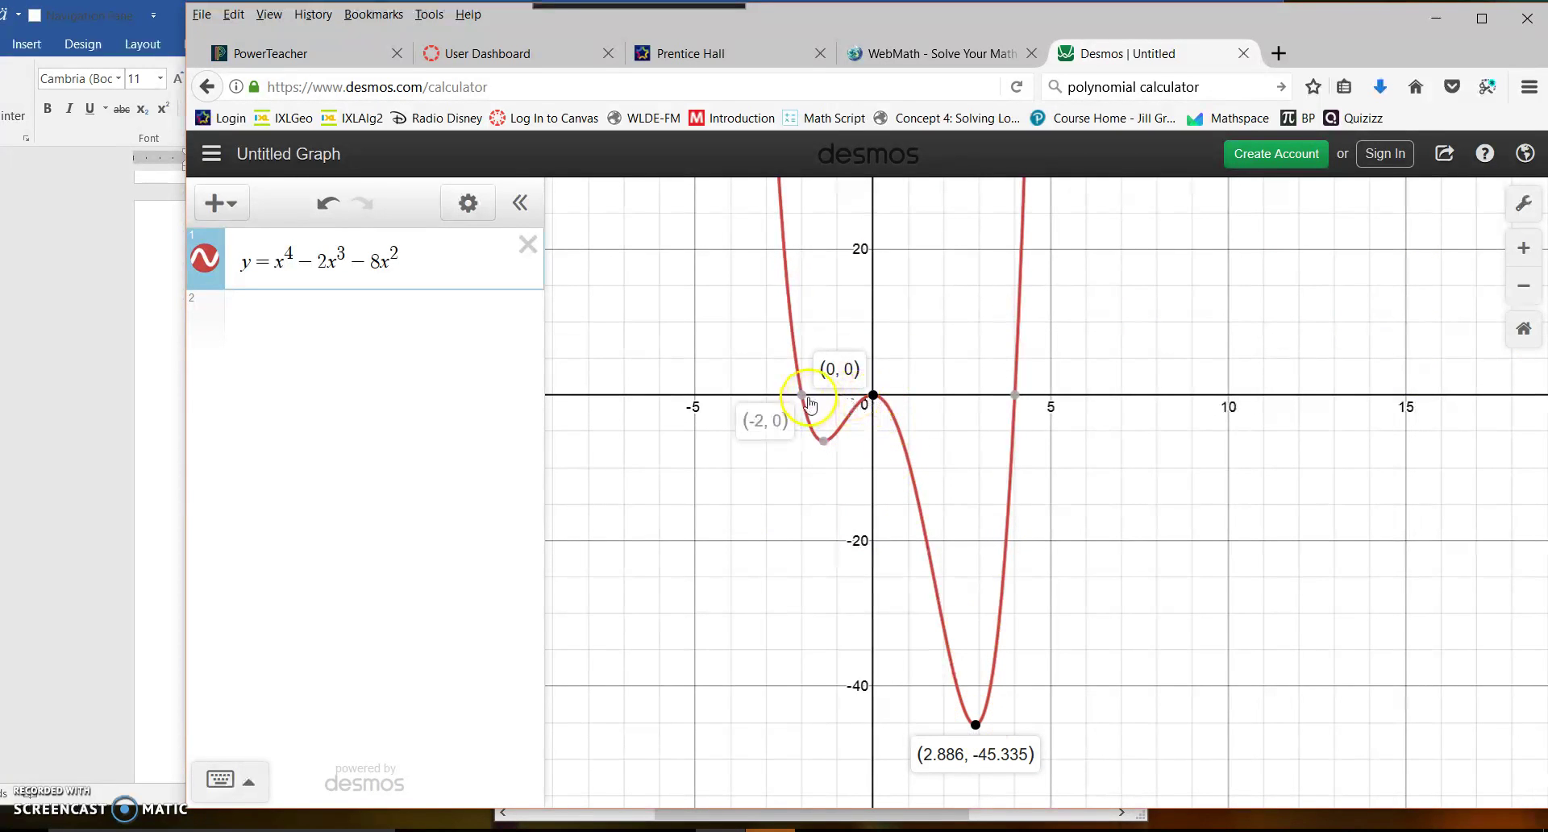
{"action": "left_click", "coordinate": [801, 396]}
{"action": "left_click", "coordinate": [1015, 395]}
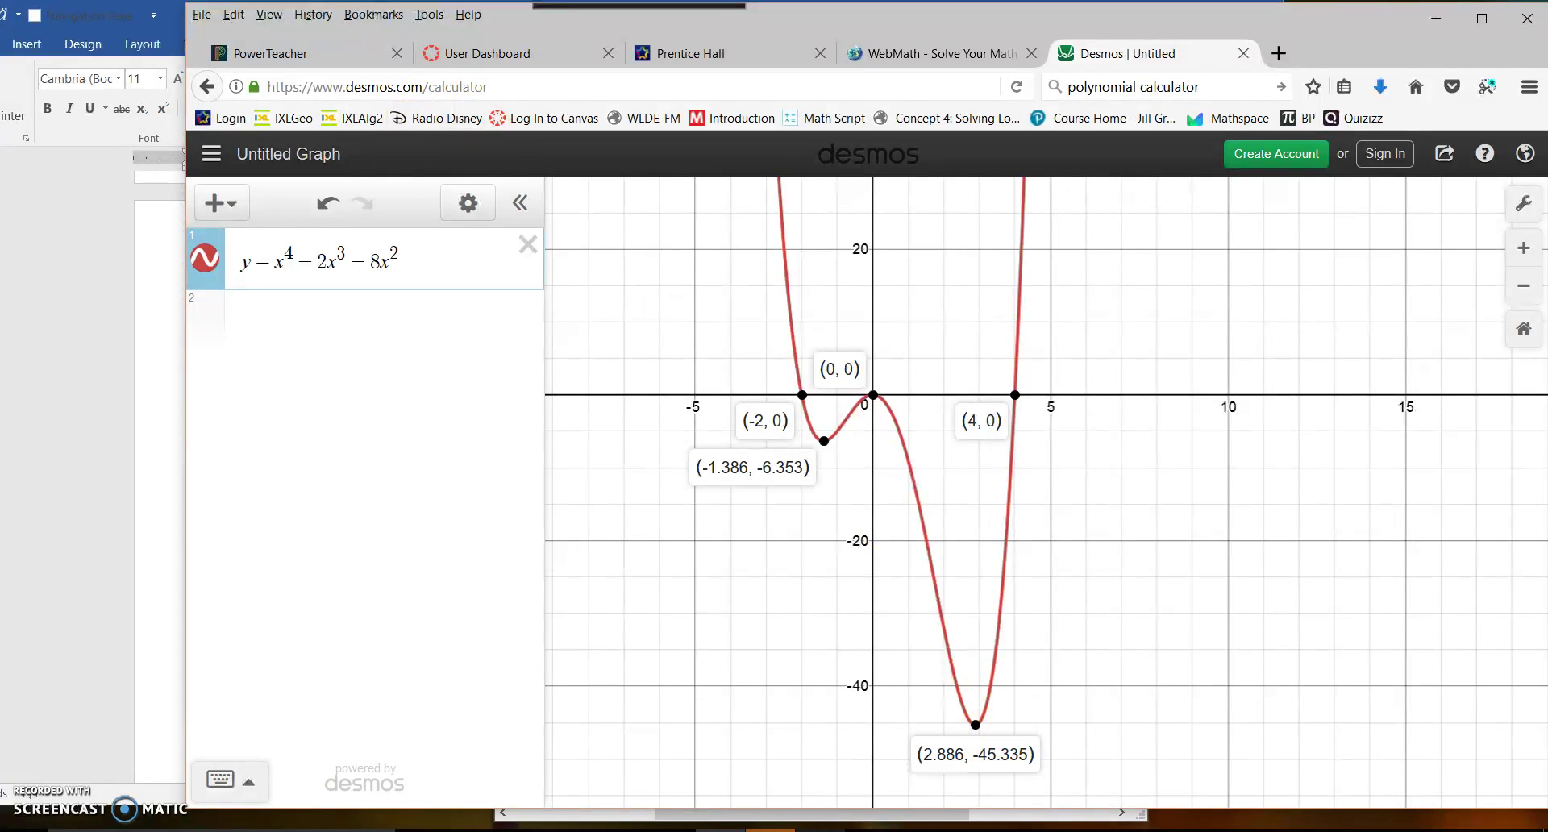
Step: Capture a Snipping Tool snip of the labelled quartic graph
{"action": "key", "text": "Escape"}
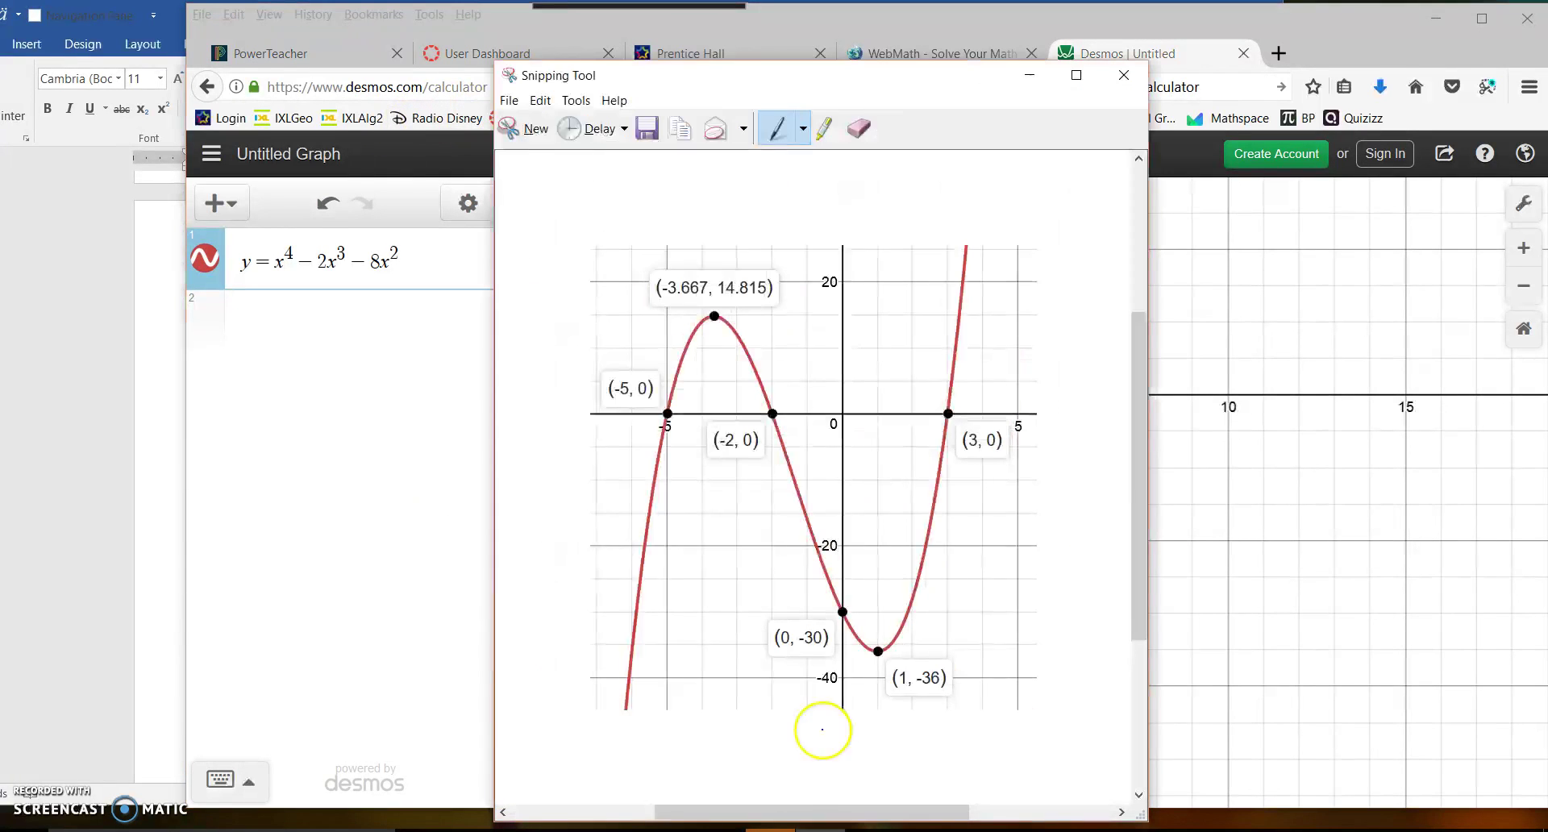
{"action": "left_click", "coordinate": [535, 129]}
{"action": "left_click_drag", "start_coordinate": [681, 290], "coordinate": [1076, 786]}
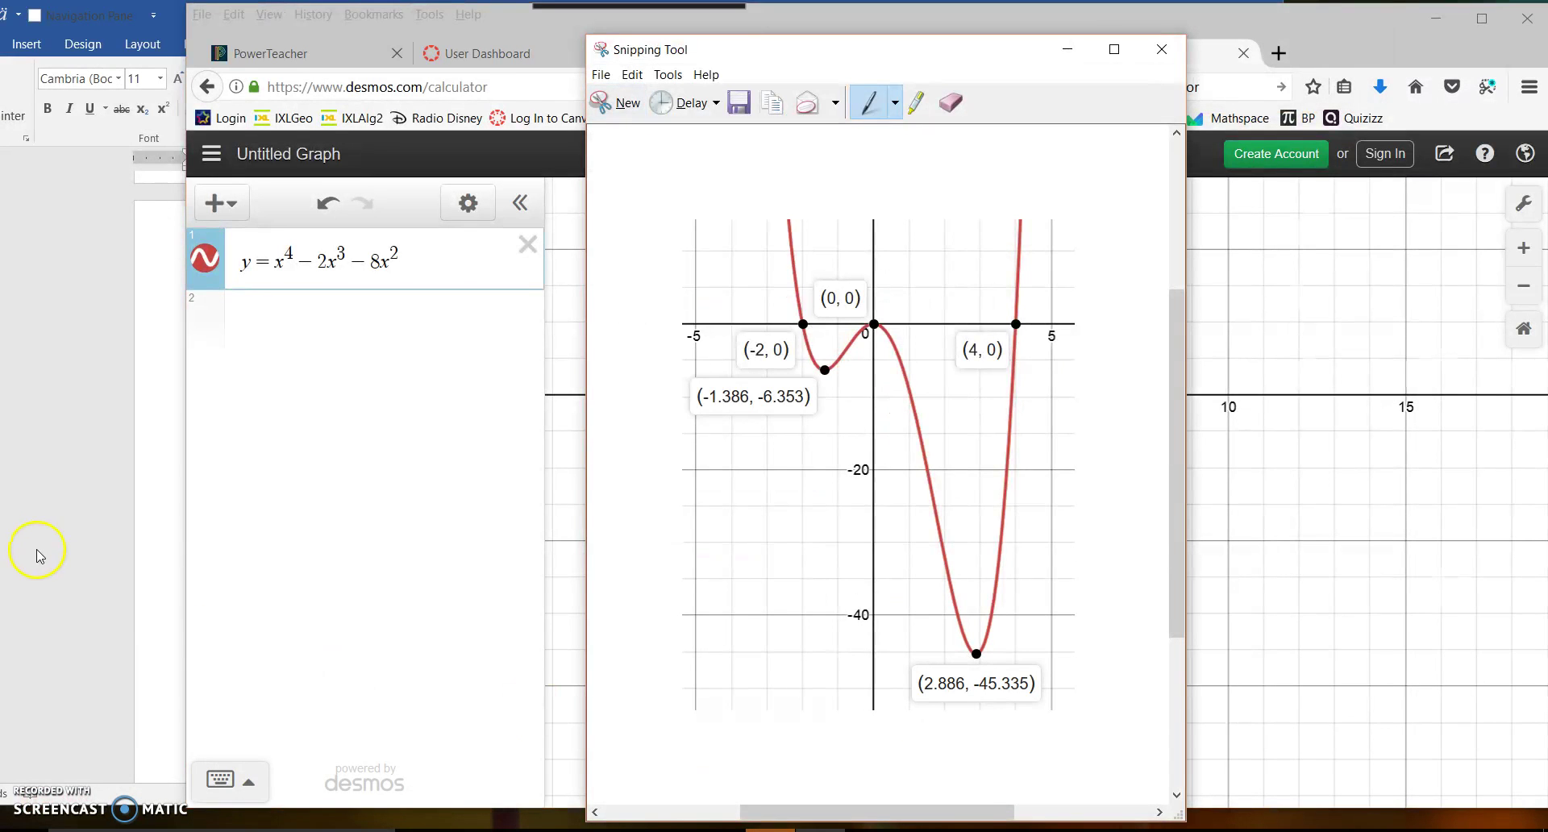
{"action": "left_click", "coordinate": [123, 559]}
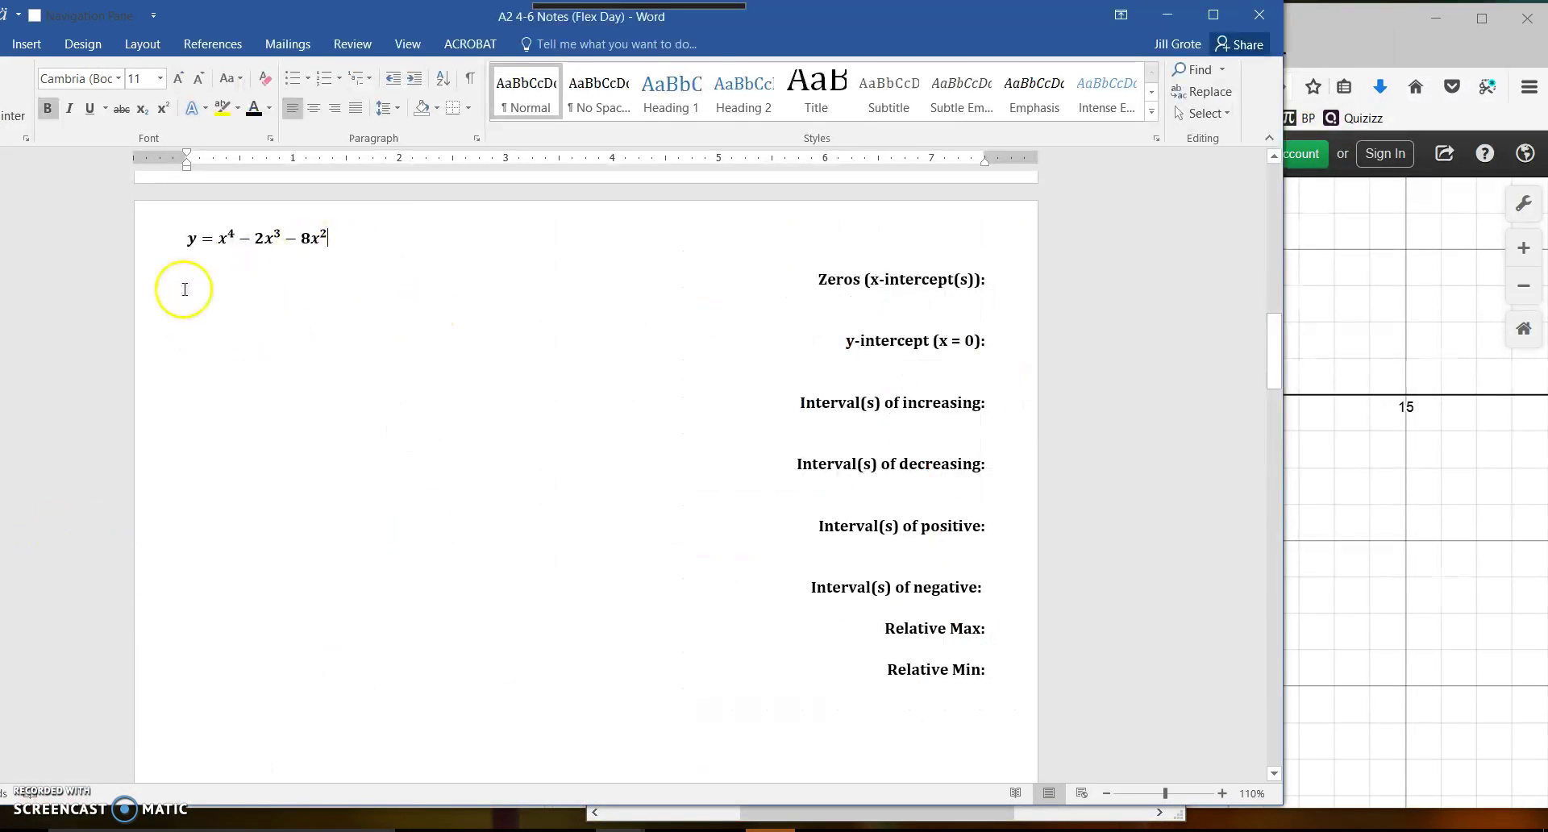
Step: Paste the graph snip, set Square text wrapping, and resize it beside the questions
{"action": "key", "text": "ctrl+v"}
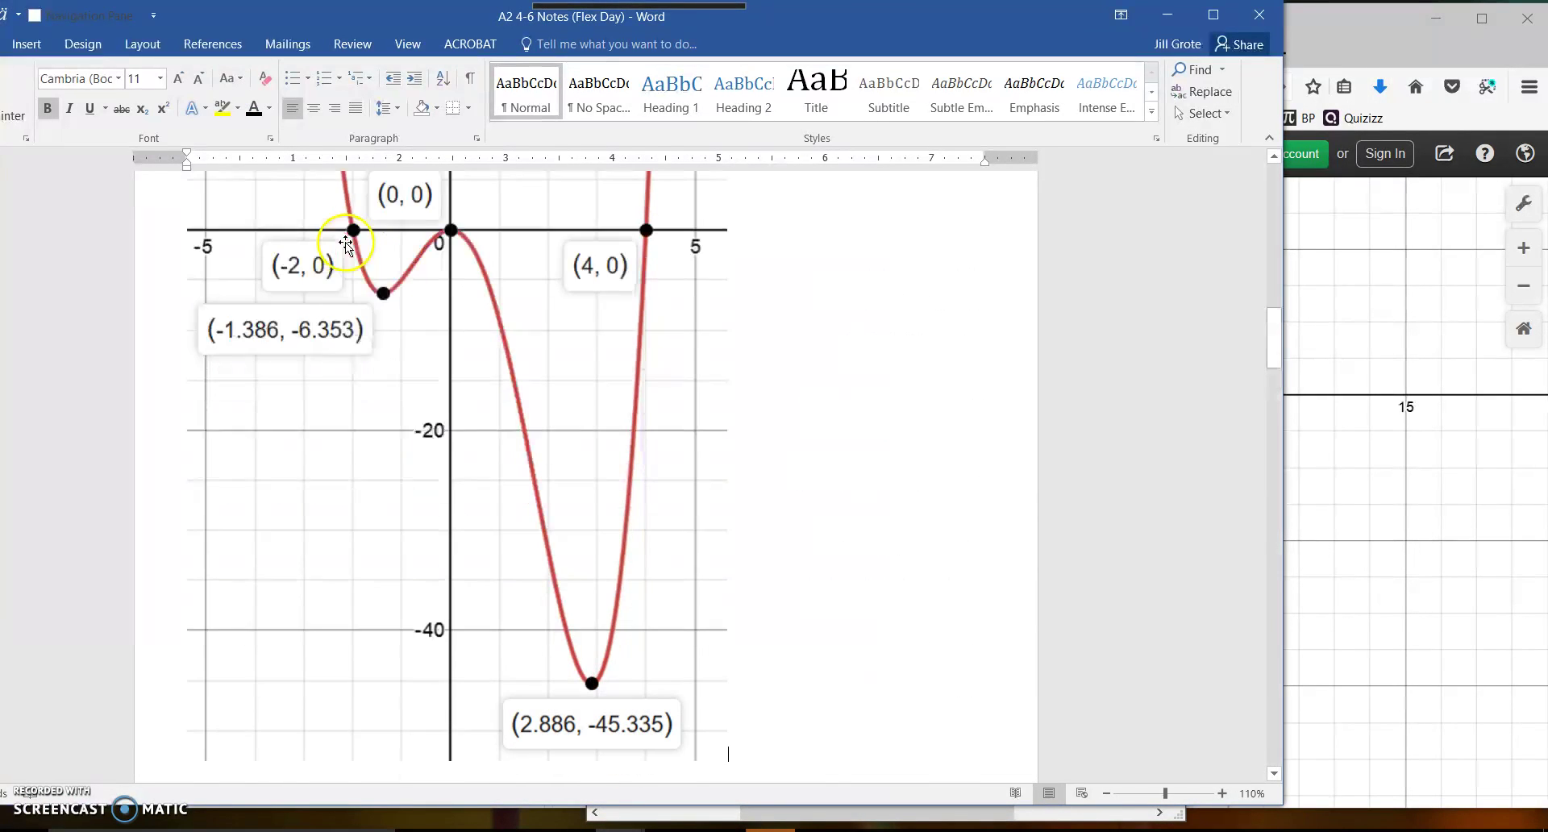
{"action": "left_click", "coordinate": [397, 379]}
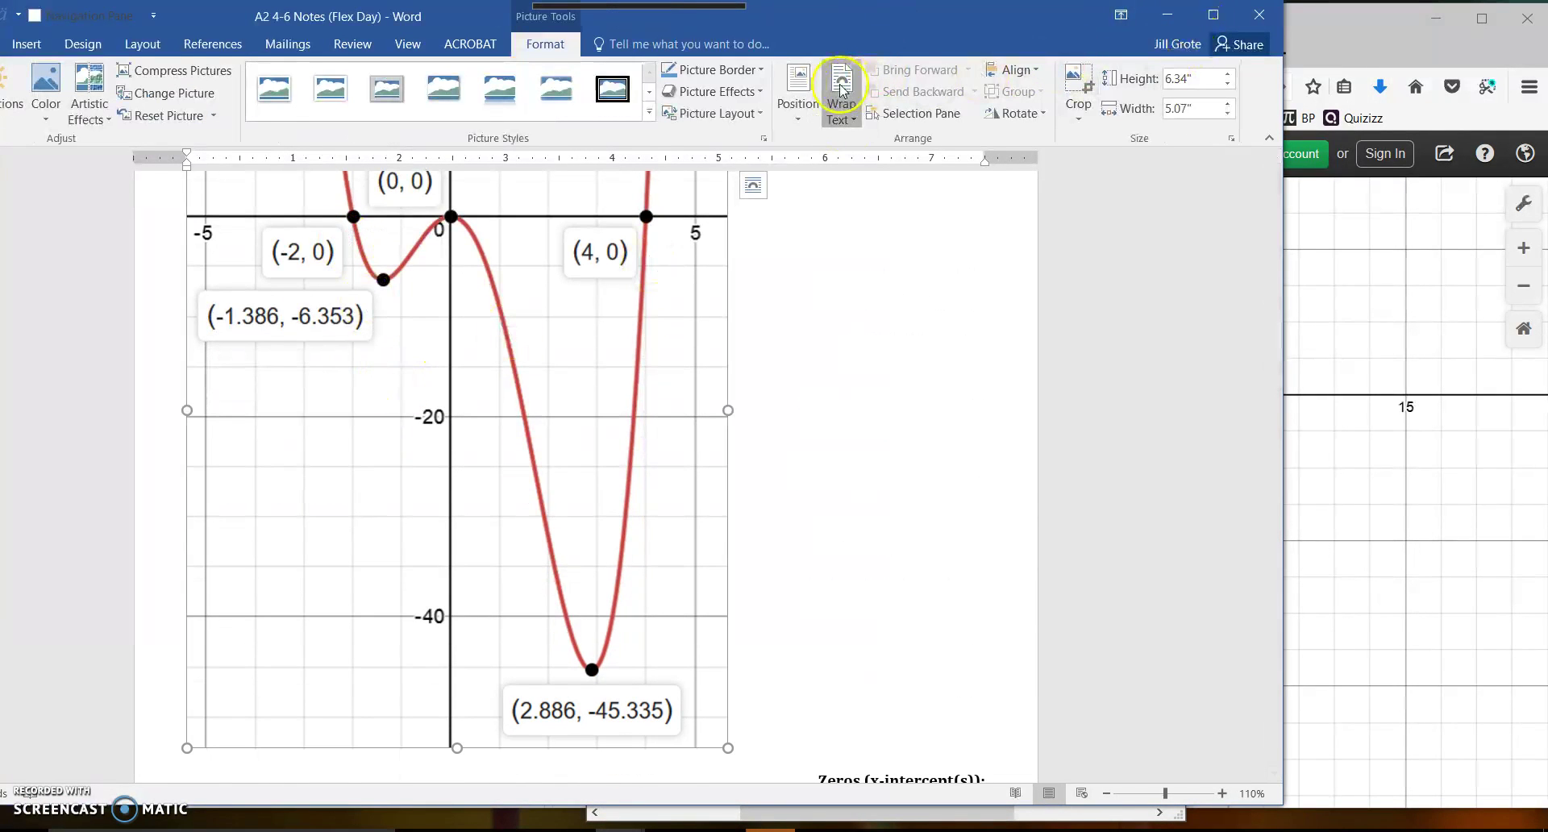
{"action": "left_click", "coordinate": [841, 92]}
{"action": "left_click", "coordinate": [865, 212]}
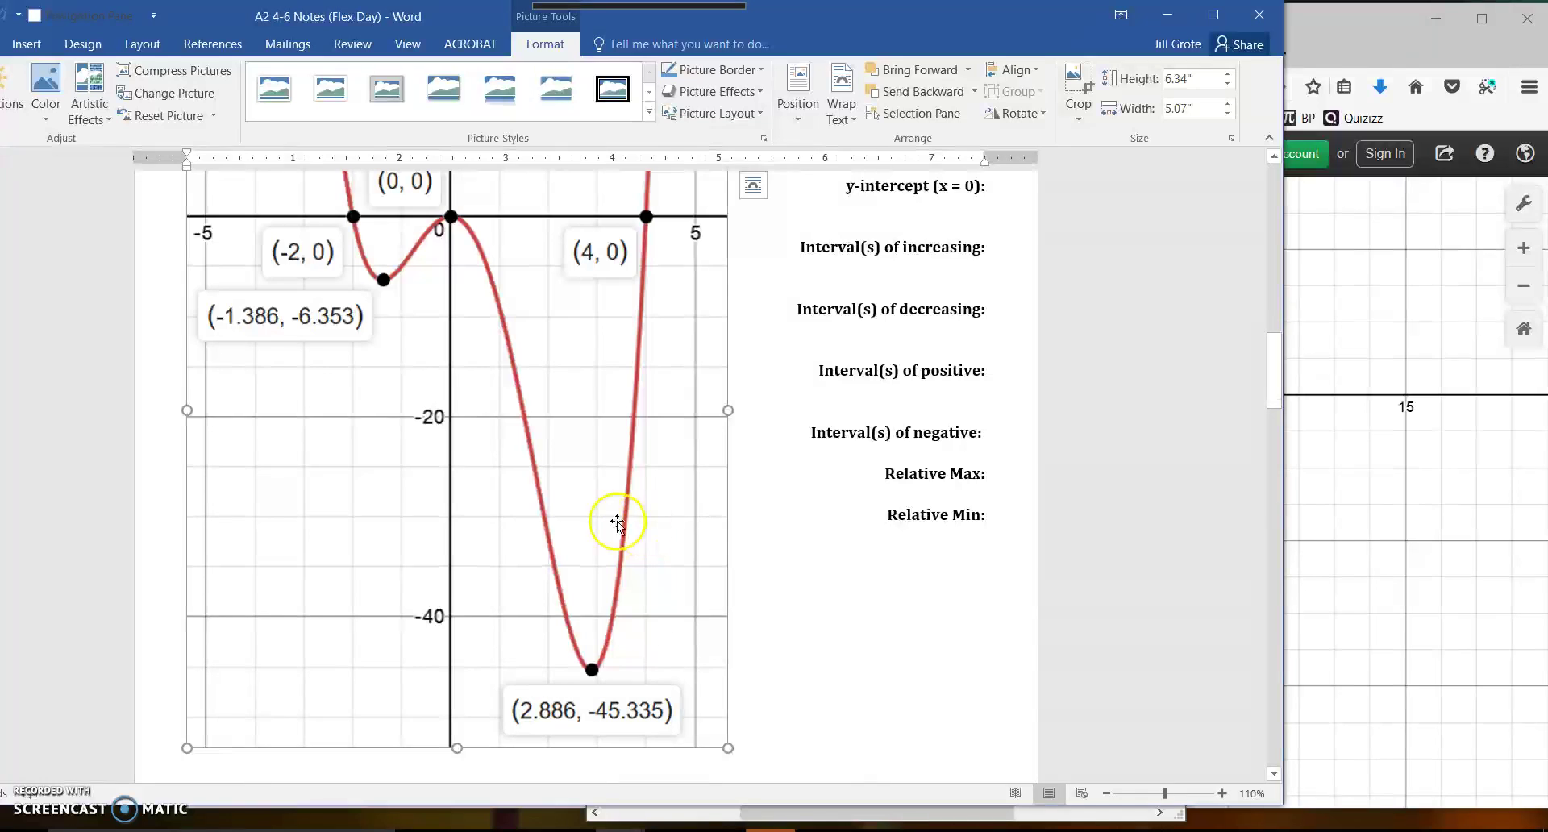
{"action": "left_click_drag", "start_coordinate": [728, 742], "coordinate": [522, 387]}
{"action": "scroll", "coordinate": [649, 445], "scroll_direction": "down", "scroll_amount": 1}
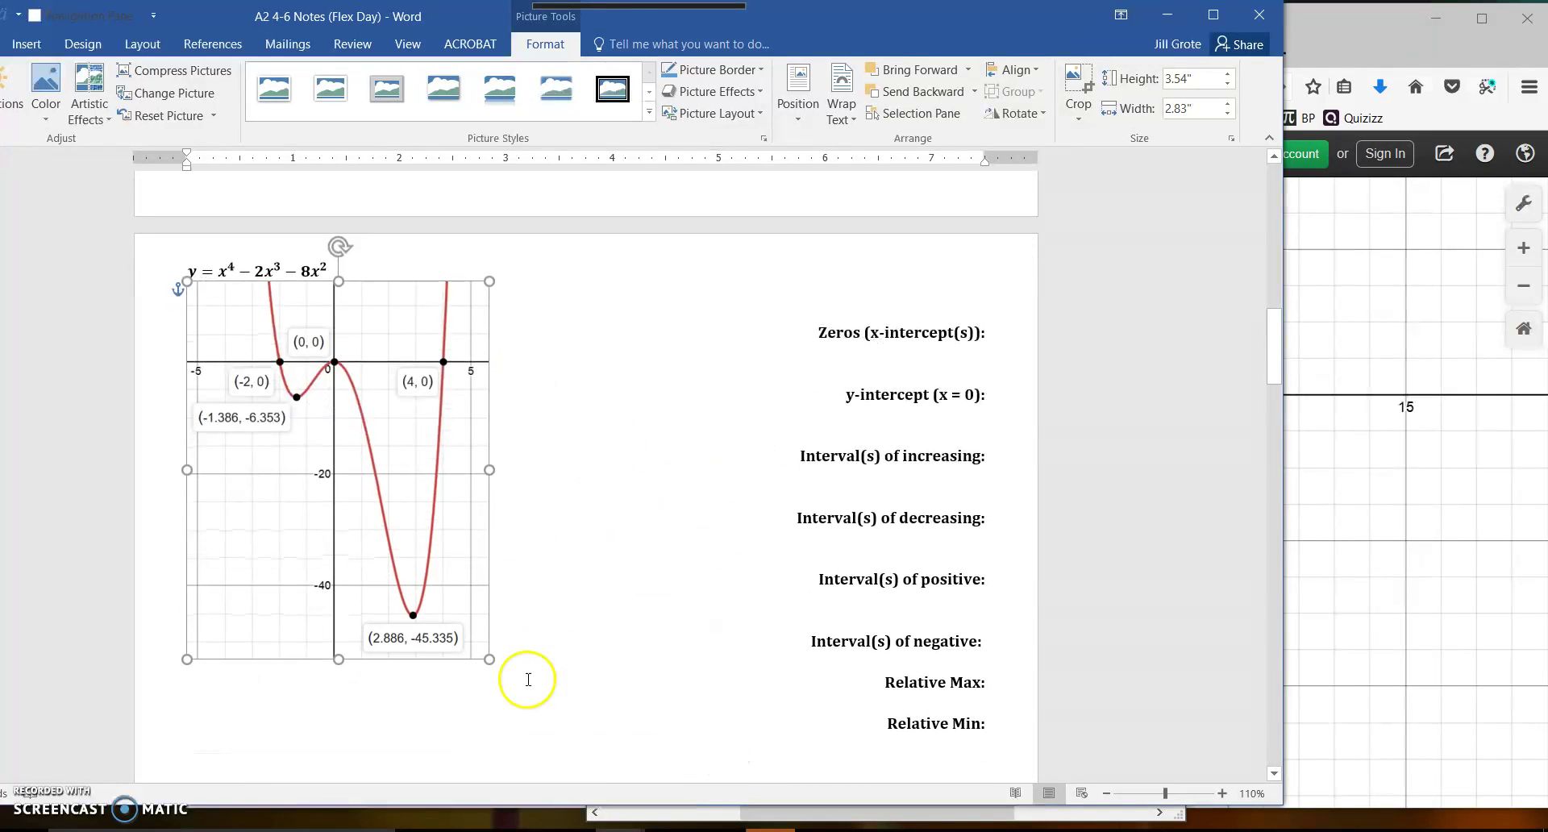
{"action": "left_click_drag", "start_coordinate": [491, 659], "coordinate": [549, 681]}
Step: Type the zeros (-2,0), (0,0) (4,0) and the y-intercept (0,0)
{"action": "left_click", "coordinate": [1000, 334]}
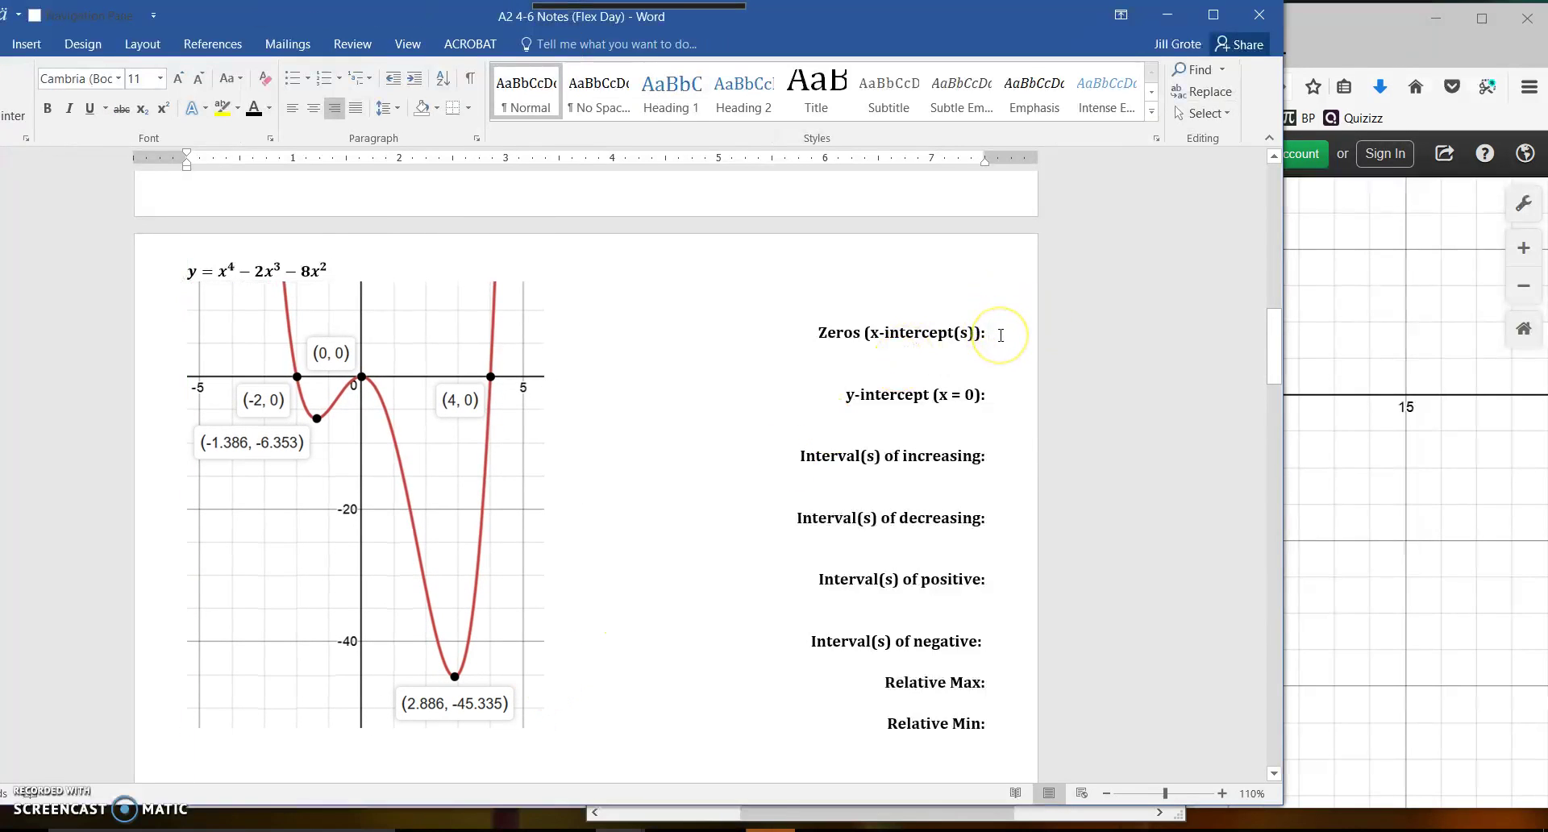
{"action": "type", "text": "(-2,0)"}
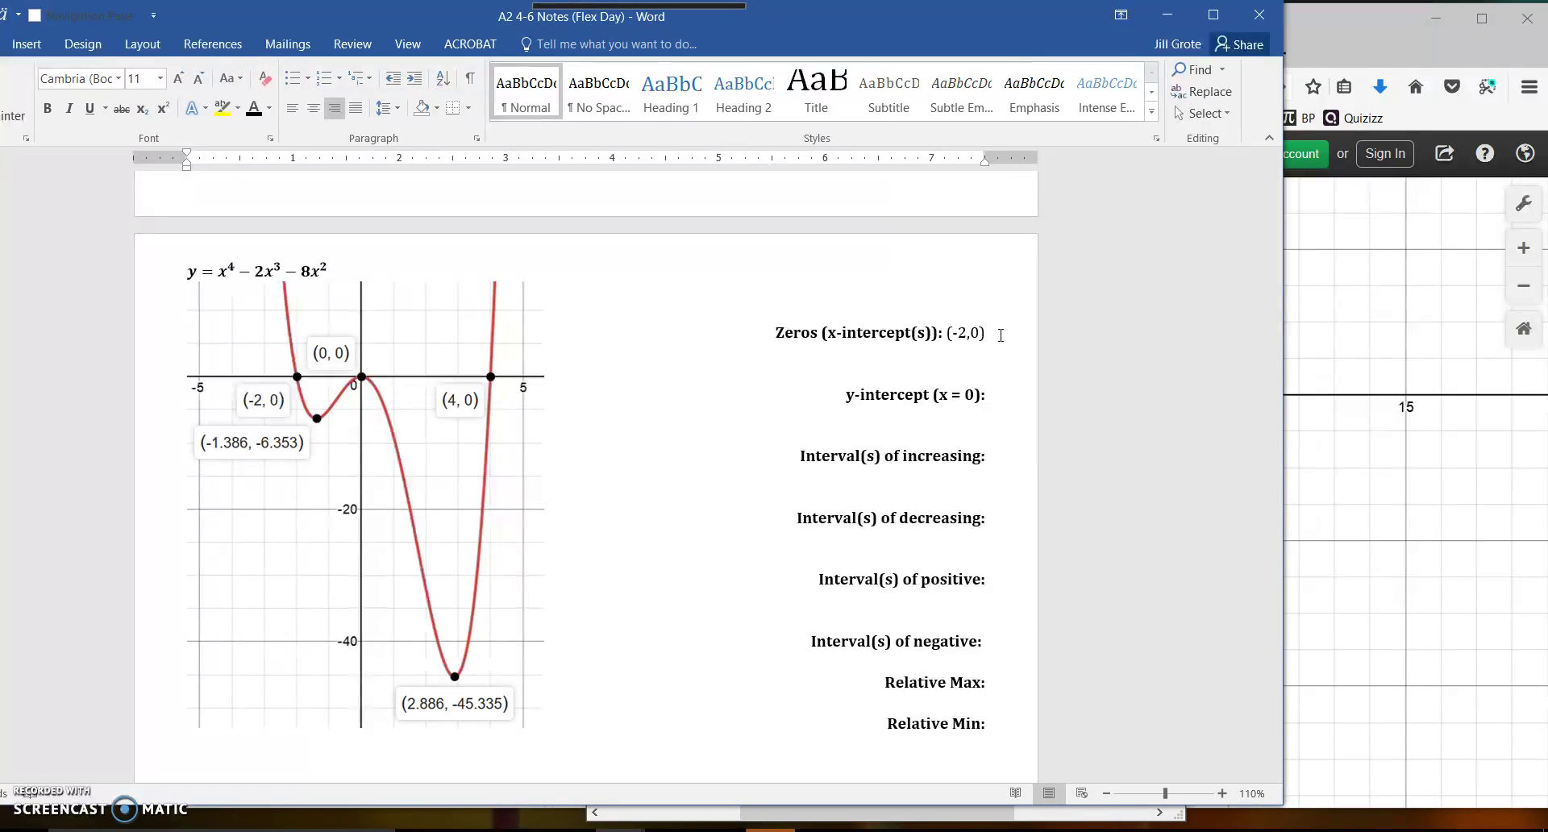
{"action": "type", "text": ", (0"}
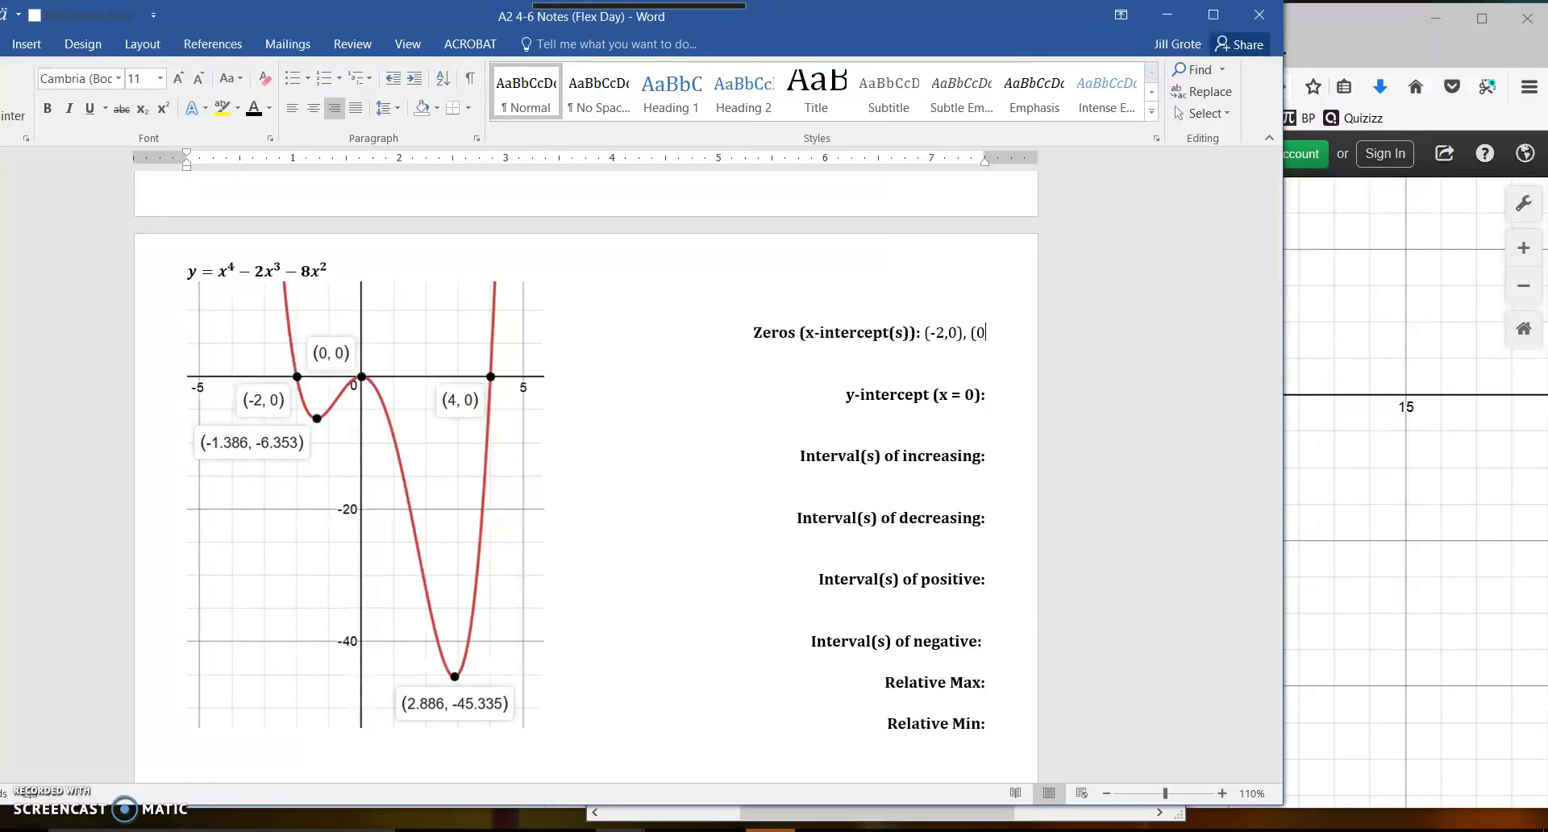
{"action": "type", "text": ",0)"}
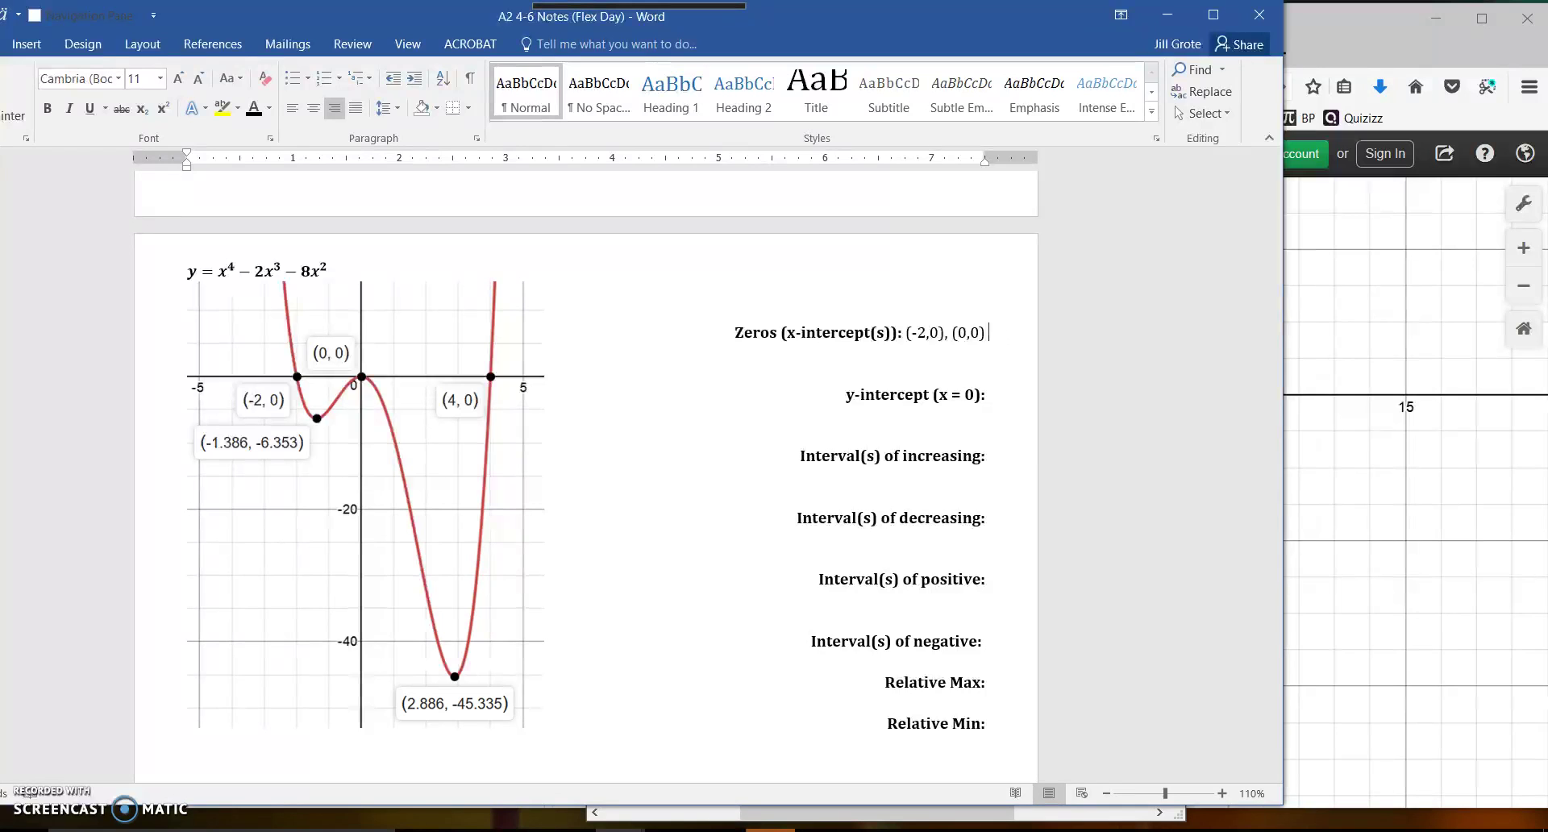
{"action": "type", "text": " (4,0)"}
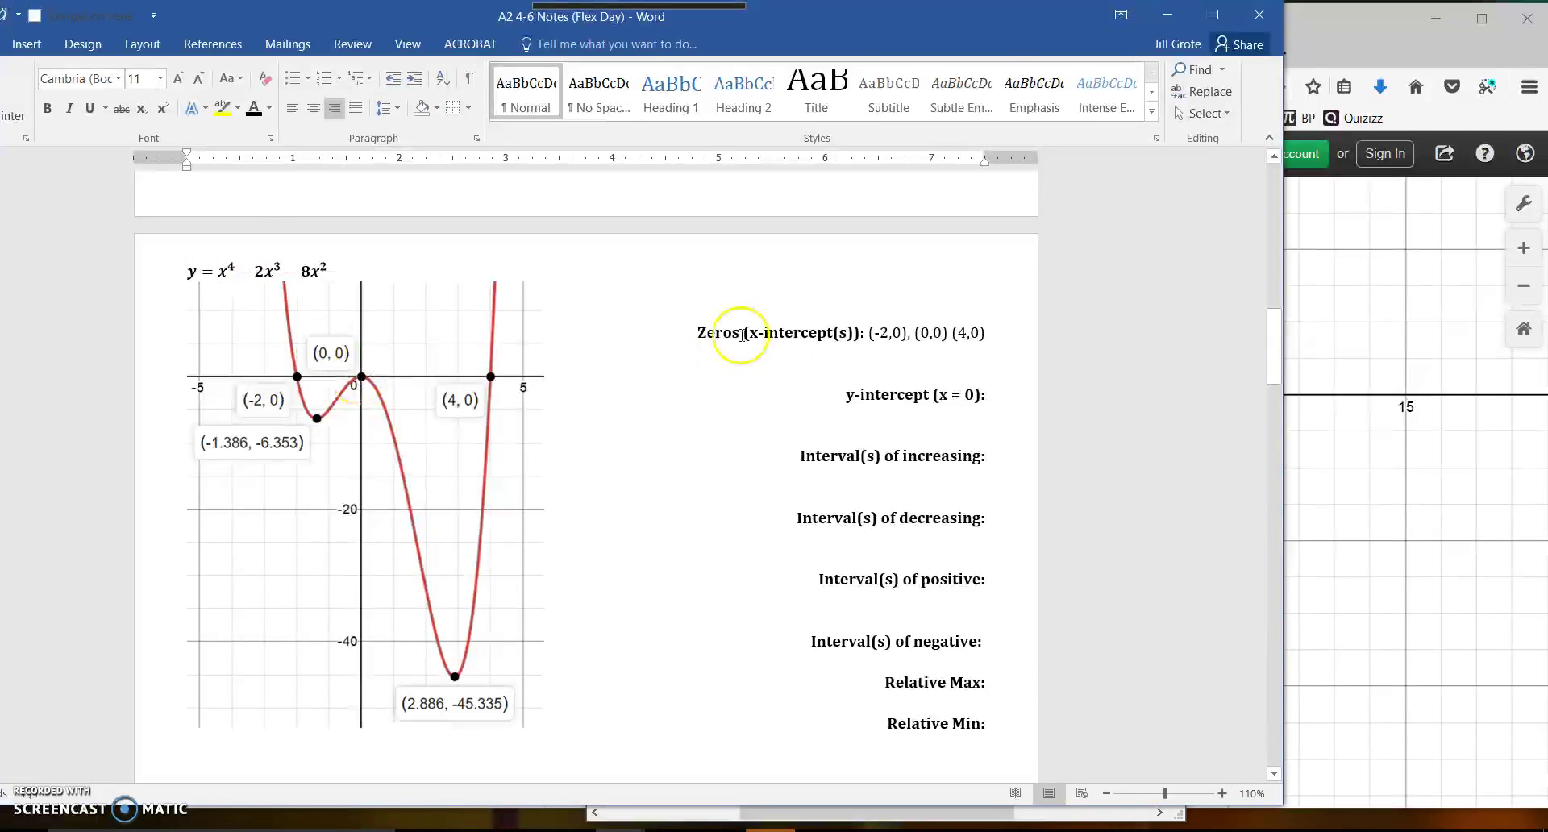
{"action": "left_click", "coordinate": [998, 411]}
{"action": "type", "text": "("}
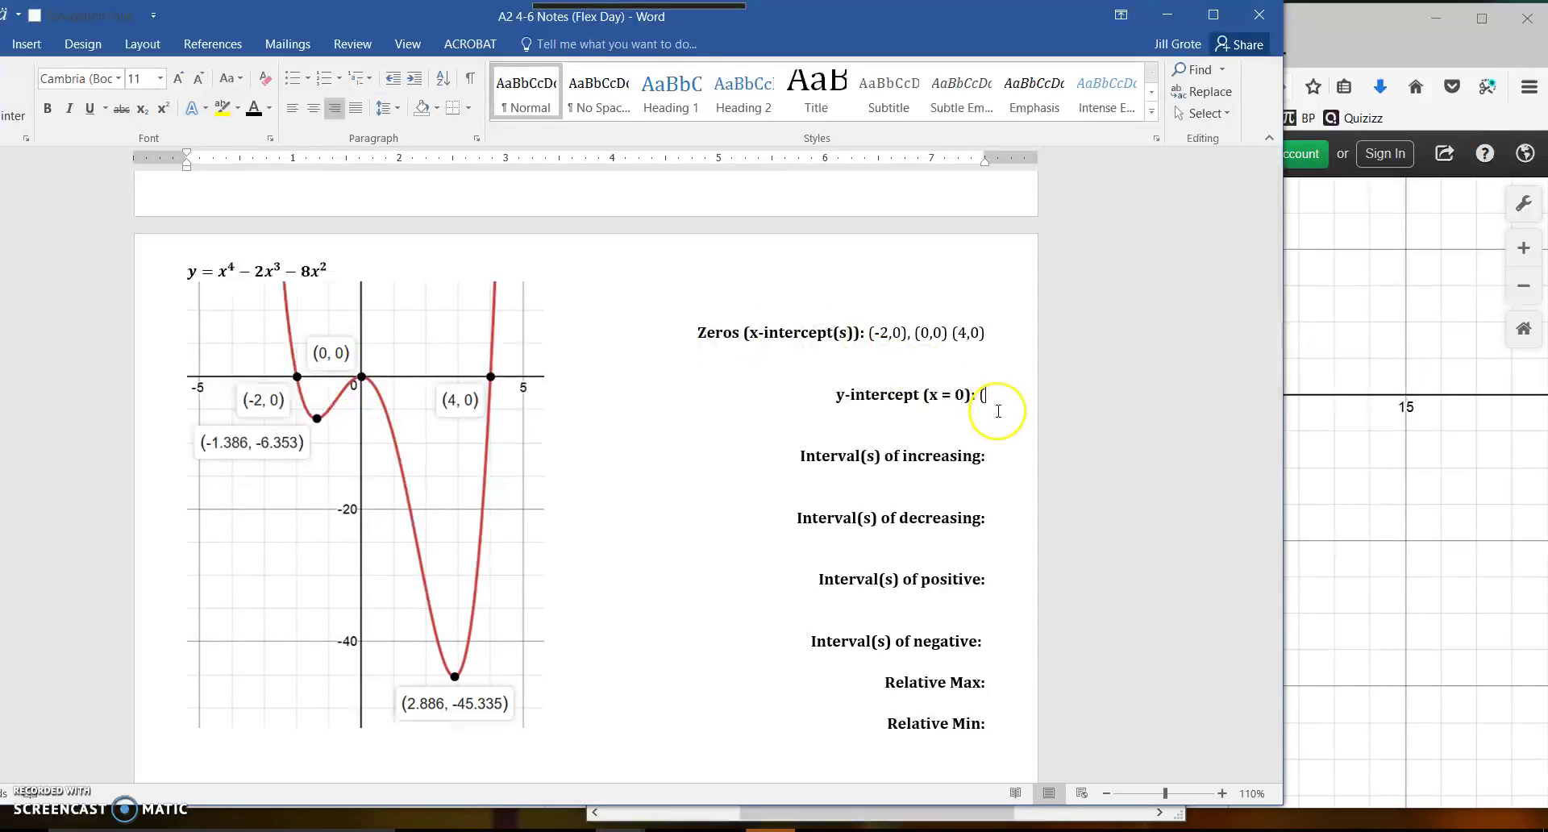
{"action": "type", "text": "0,"}
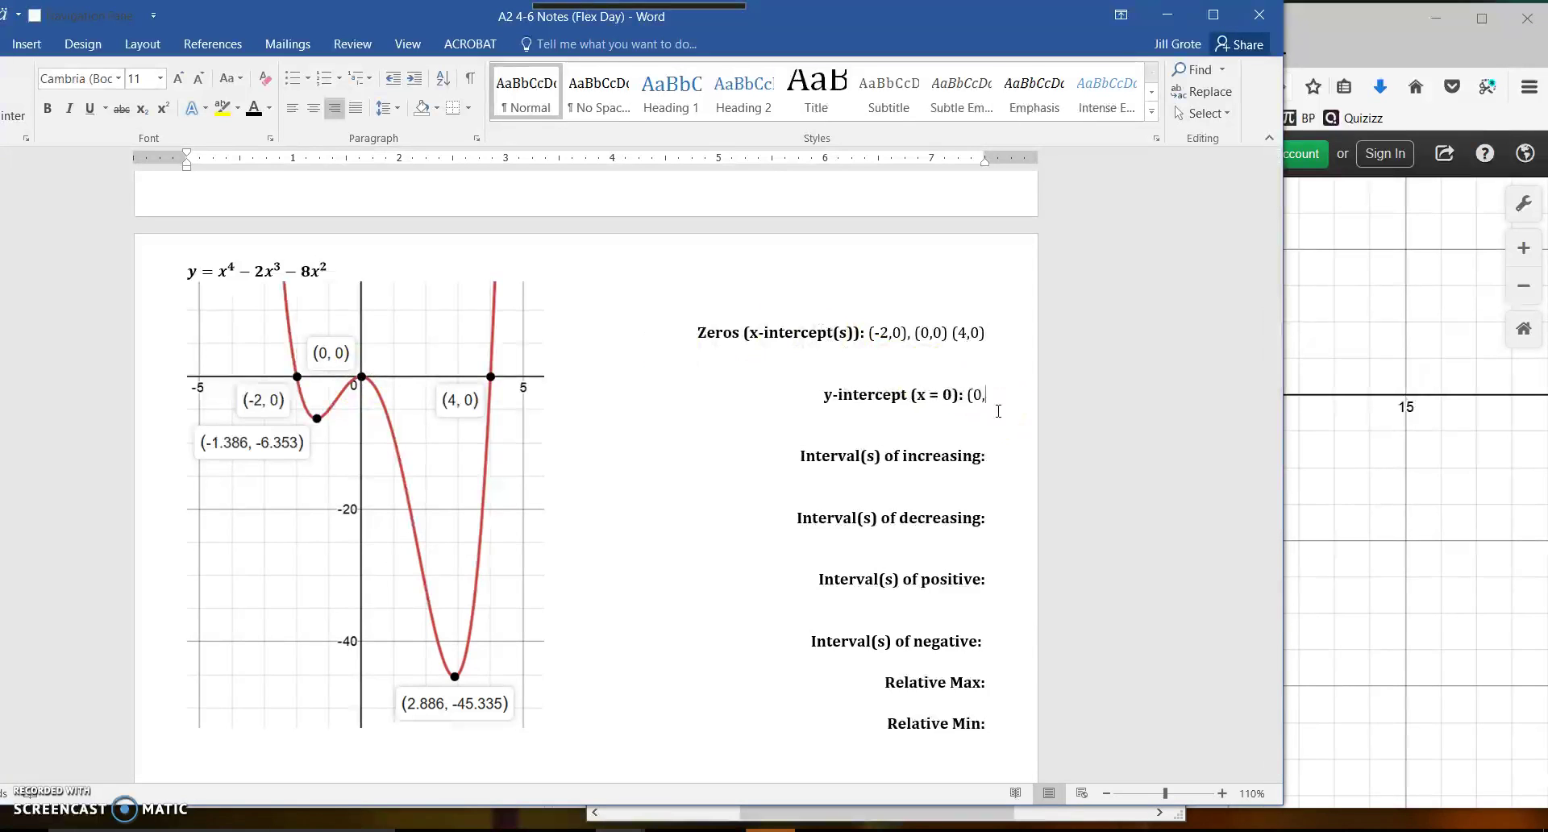
{"action": "type", "text": "0)"}
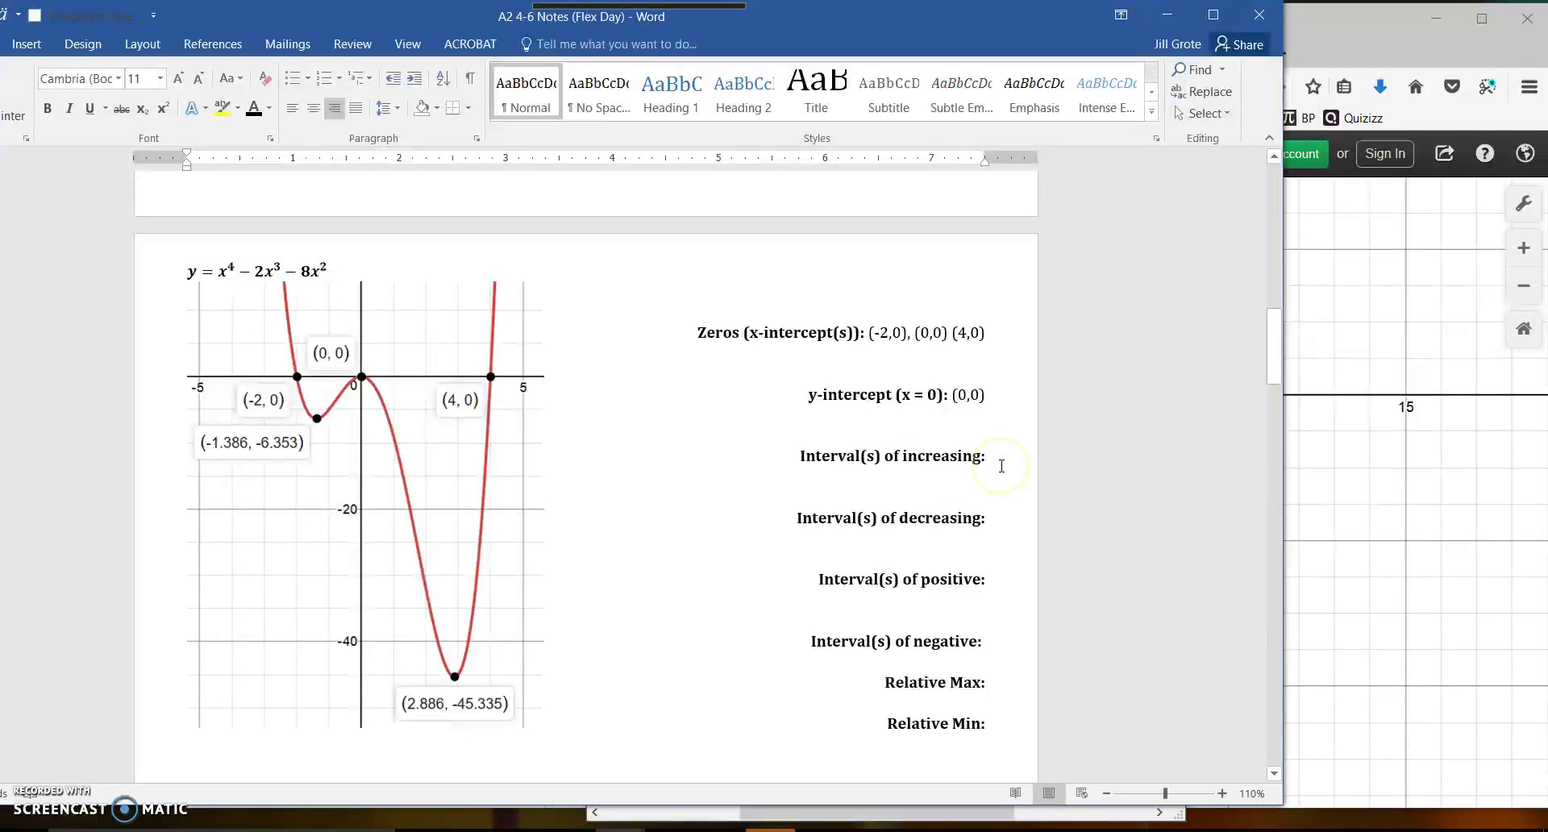
Step: Write the increasing interval as (-1.386, 0) and an equation (2.886, ∞)
{"action": "type", "text": "("}
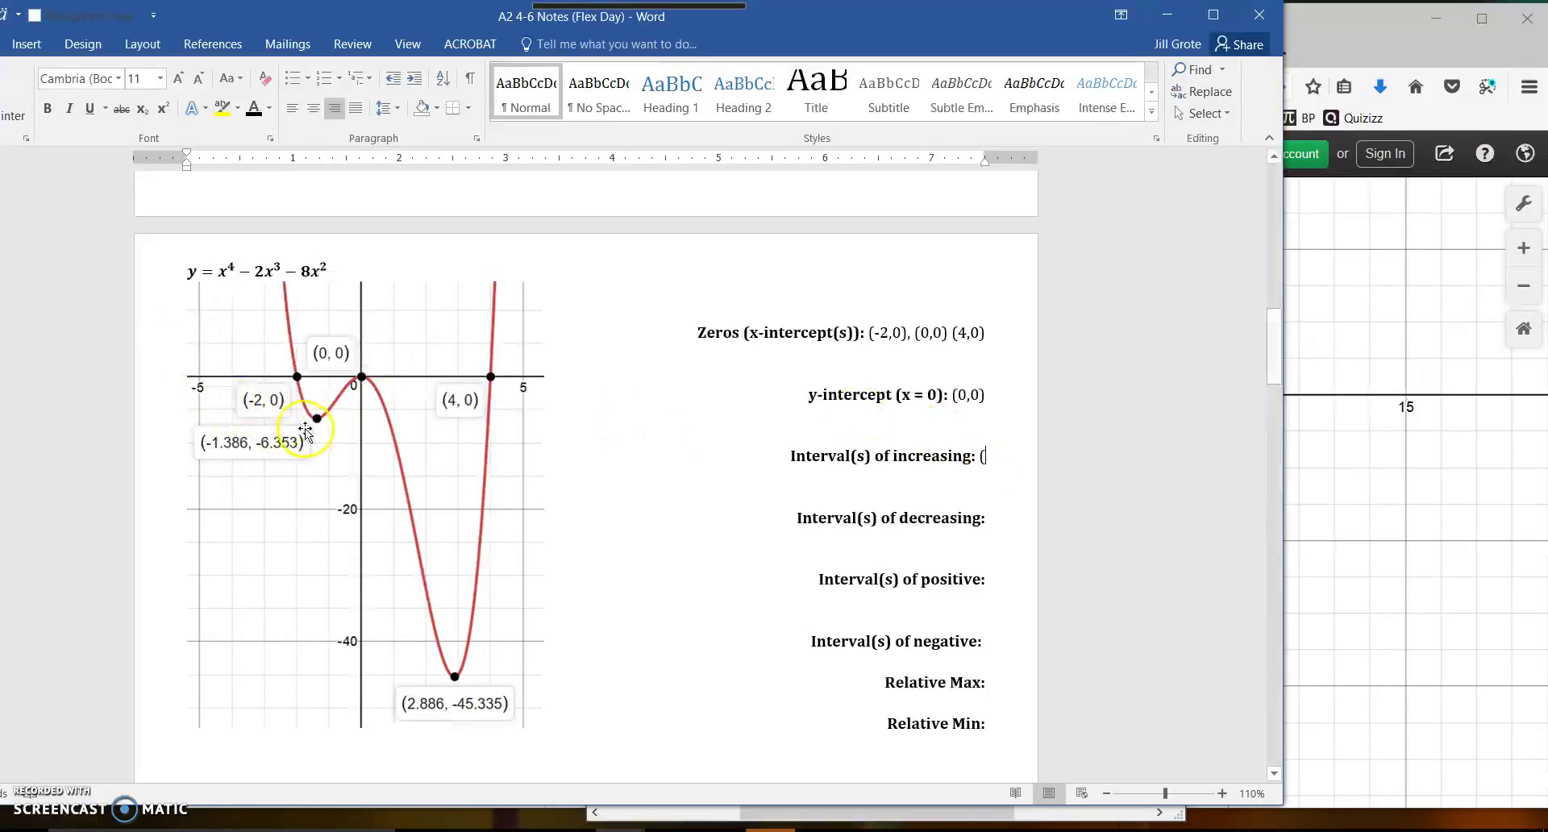
{"action": "type", "text": "-"}
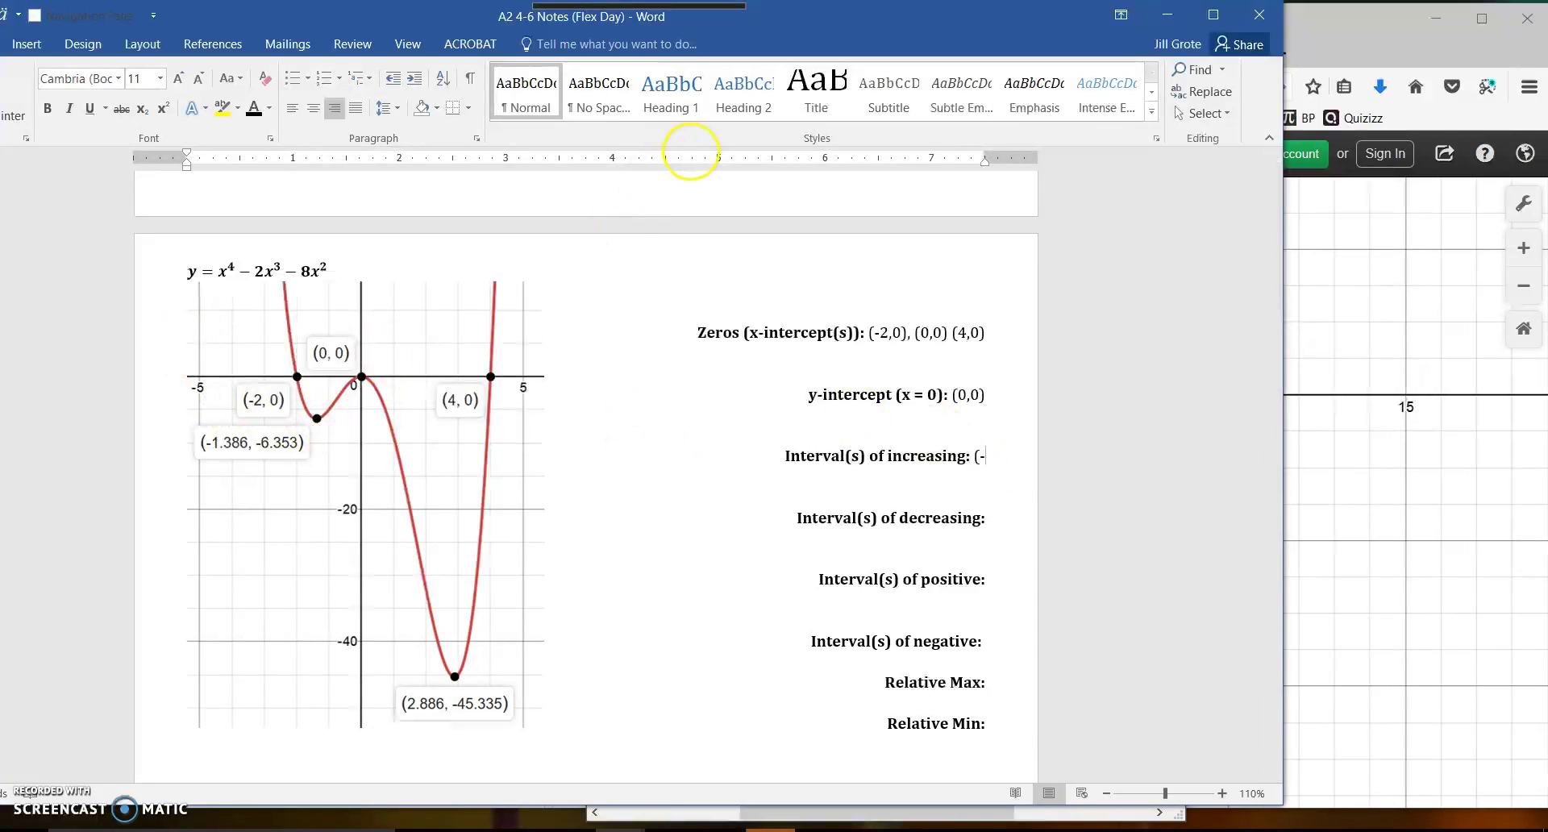
{"action": "type", "text": "1.38"}
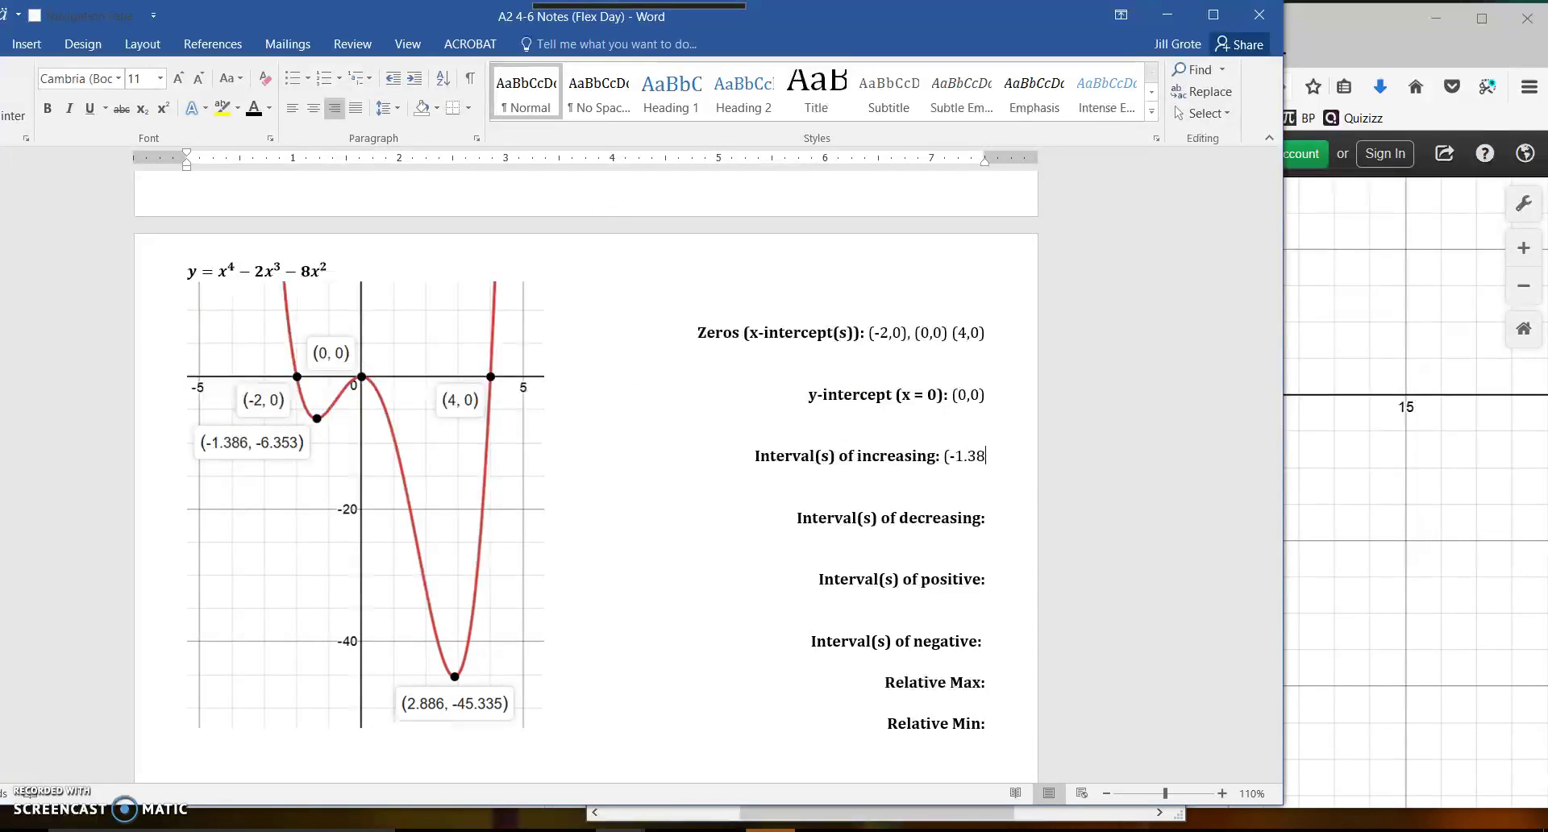
{"action": "type", "text": "6, "}
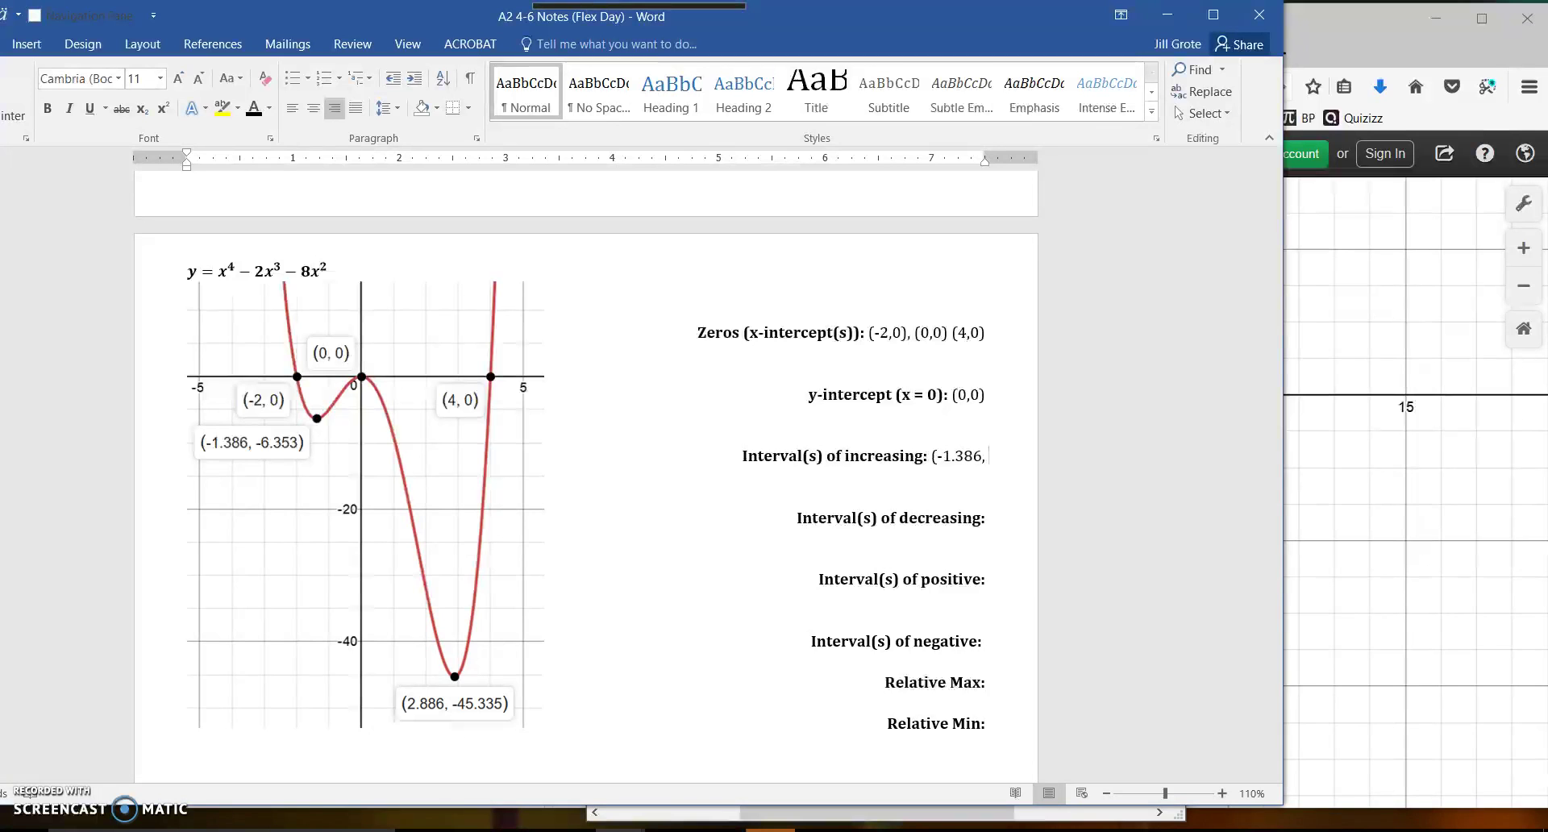
{"action": "type", "text": "0) and"}
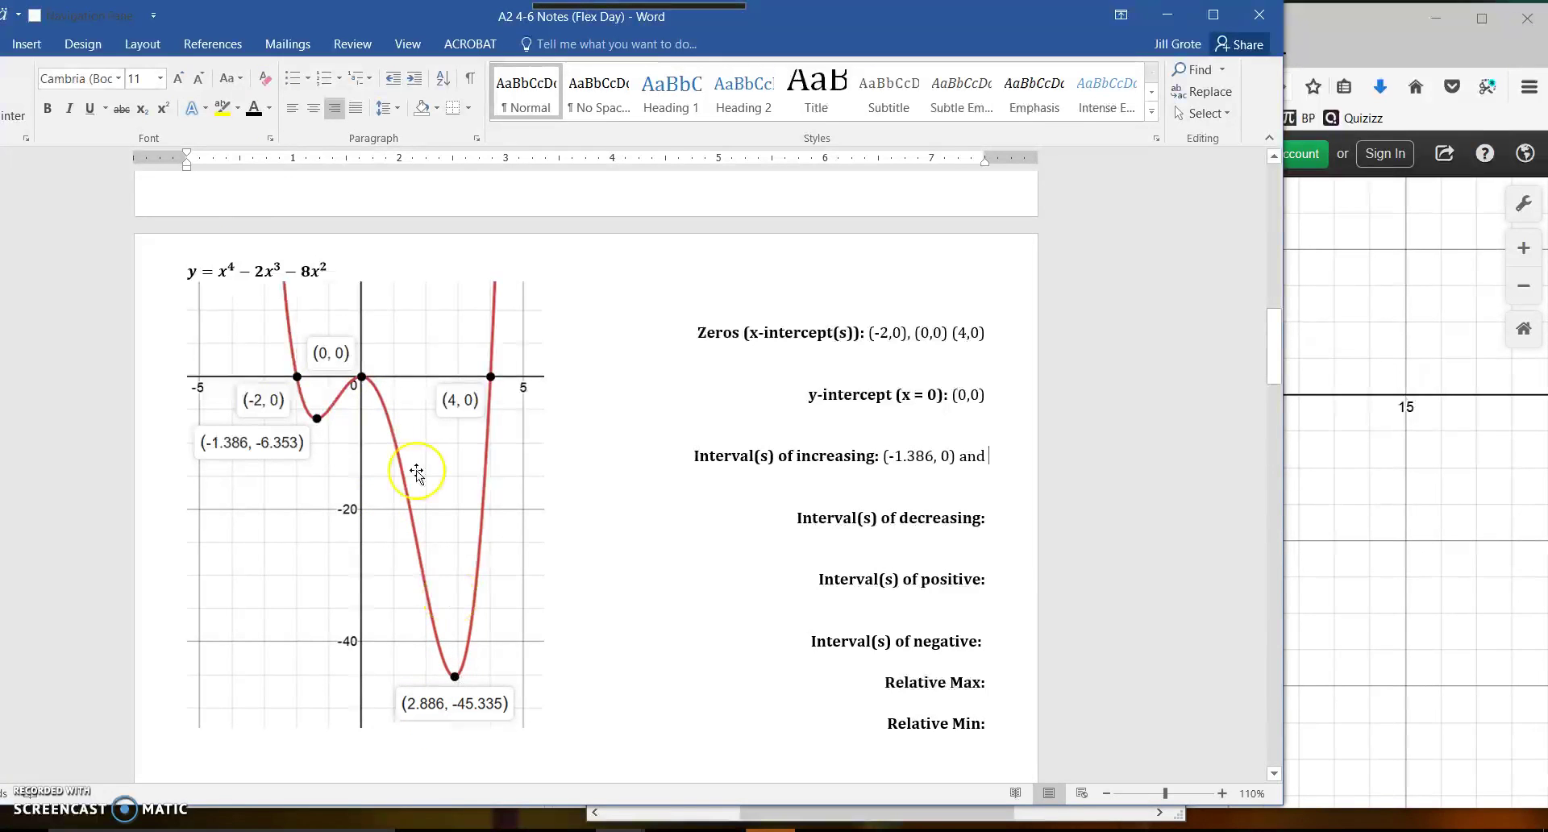
{"action": "left_click", "coordinate": [26, 44]}
{"action": "left_click", "coordinate": [1130, 73]}
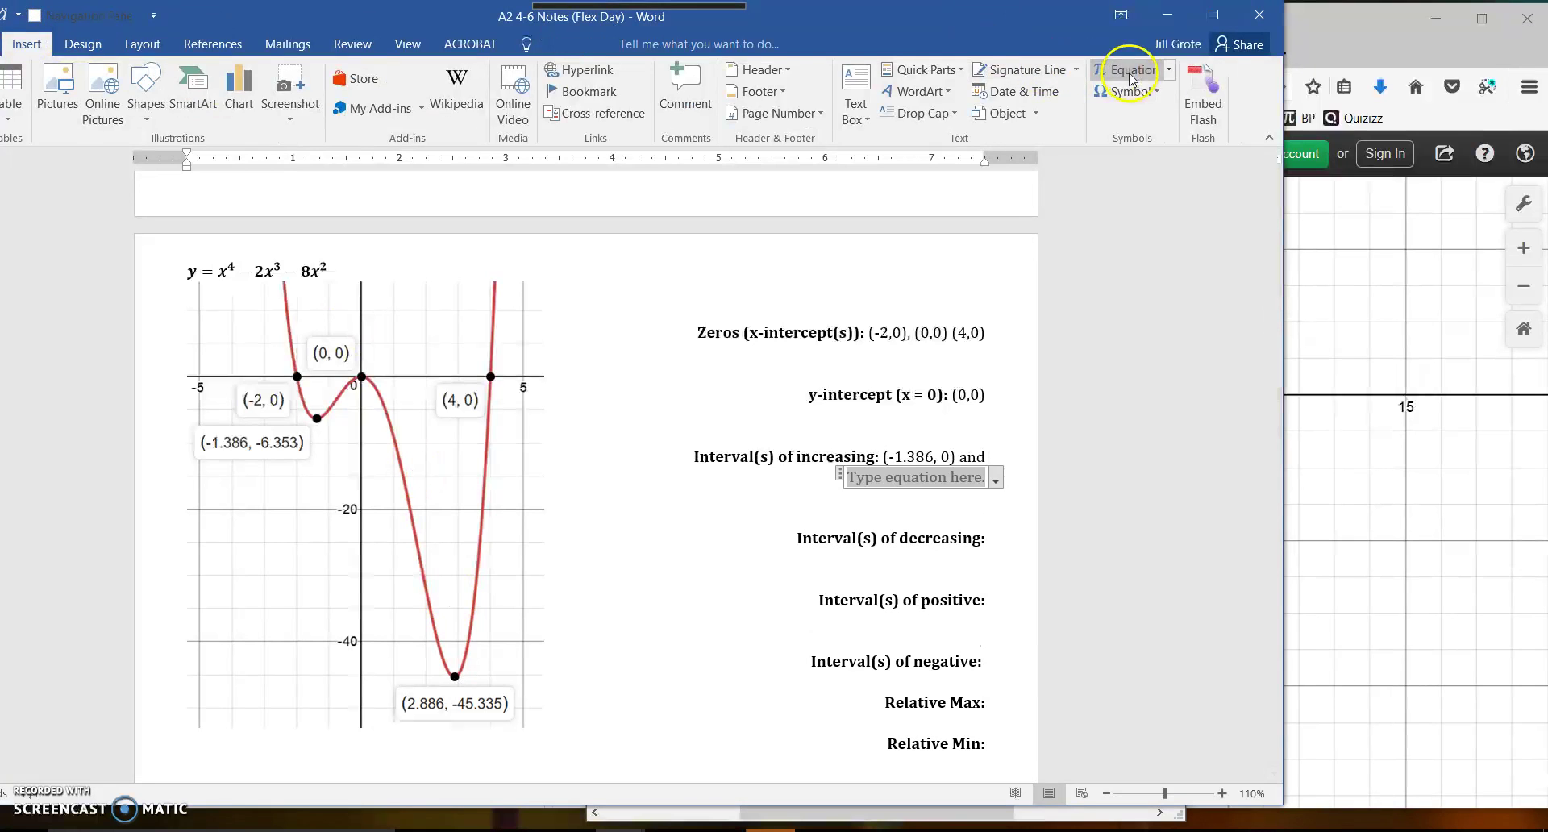
{"action": "type", "text": "("}
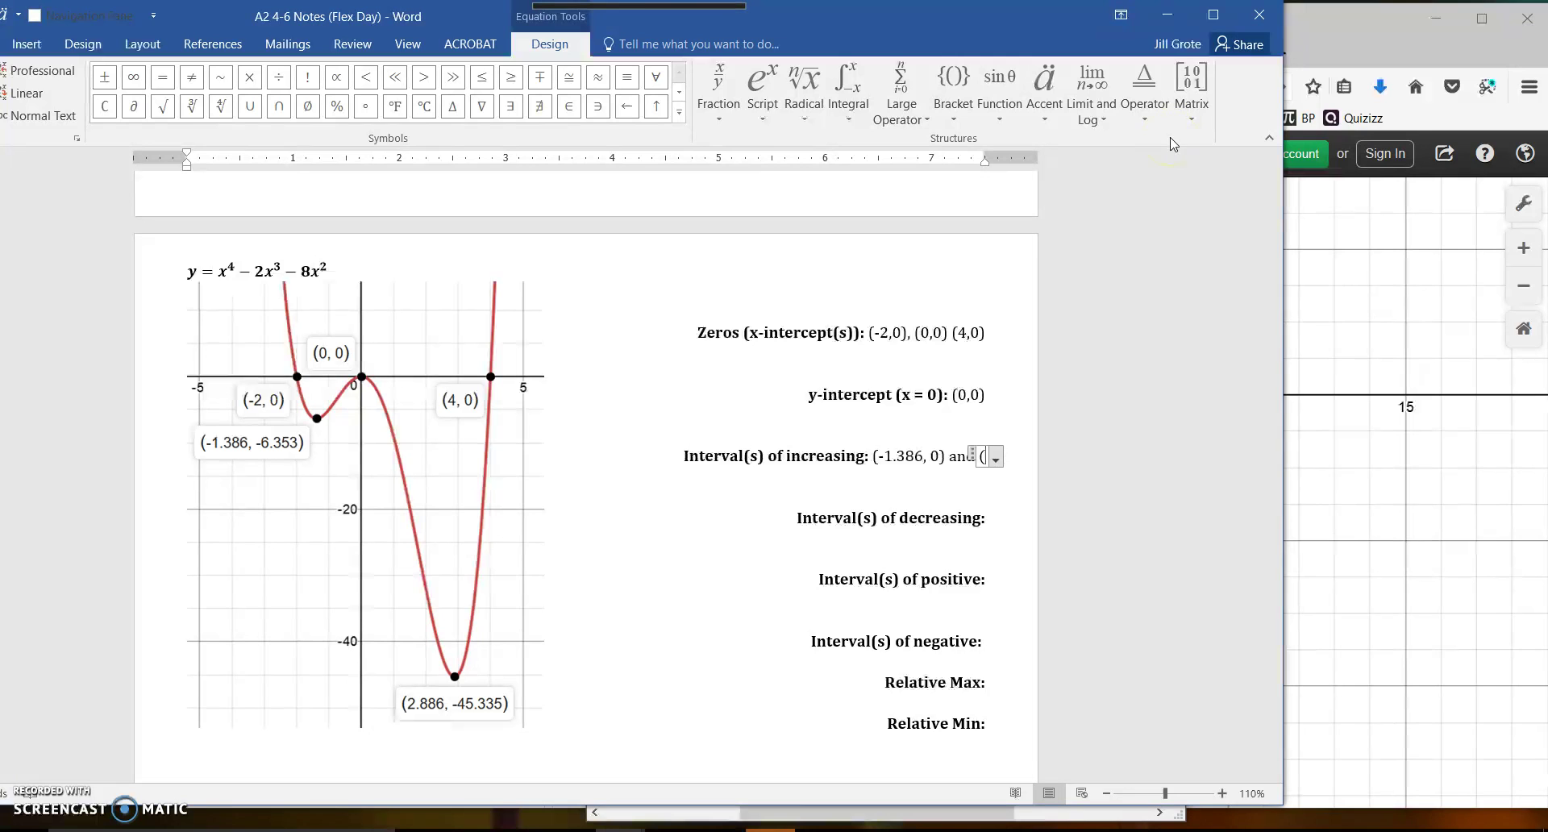
{"action": "type", "text": "2.886,"}
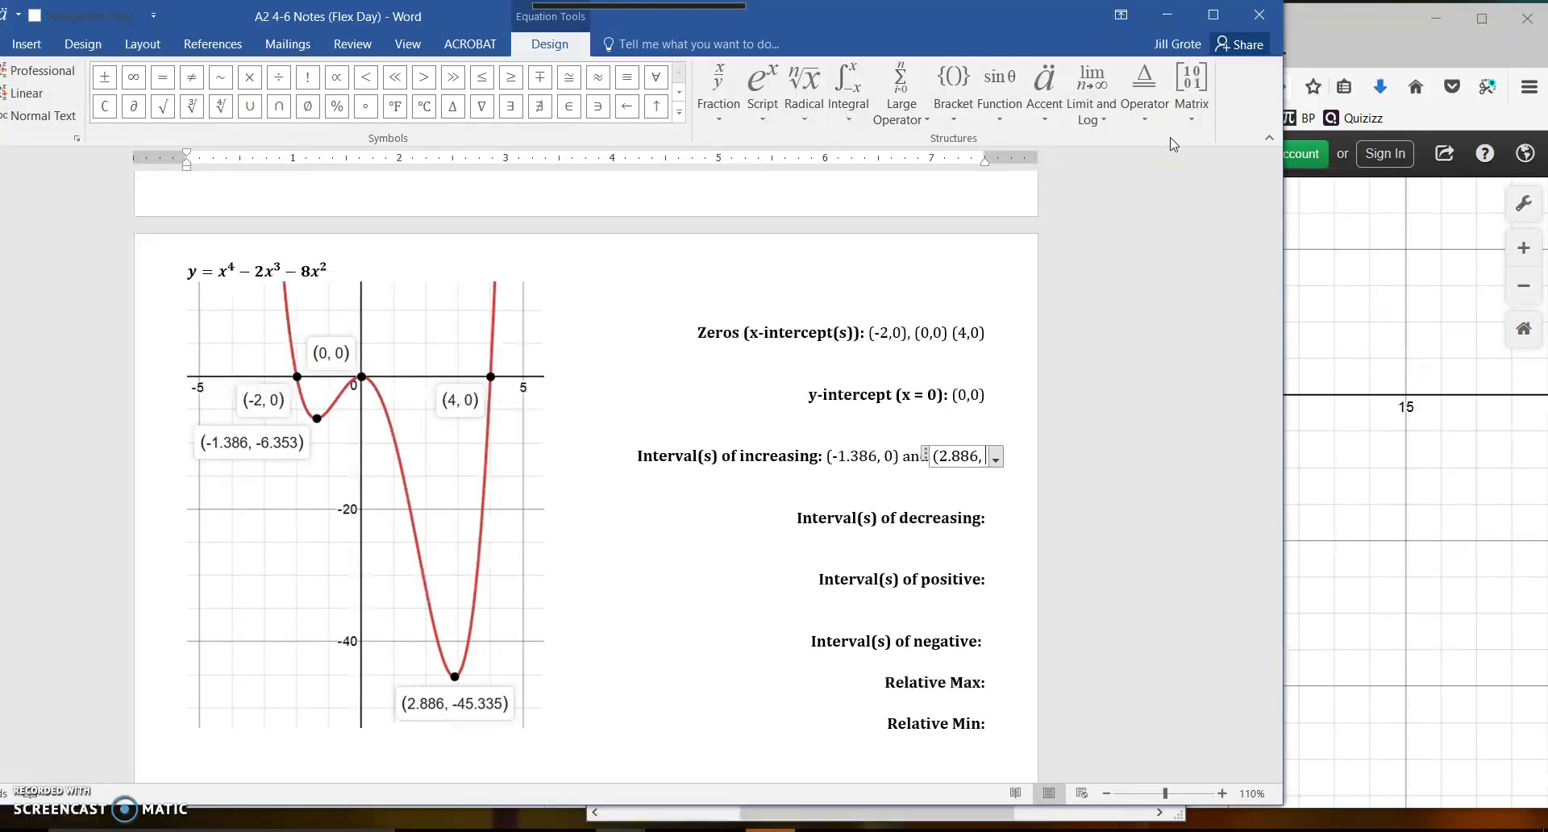
{"action": "left_click", "coordinate": [133, 76]}
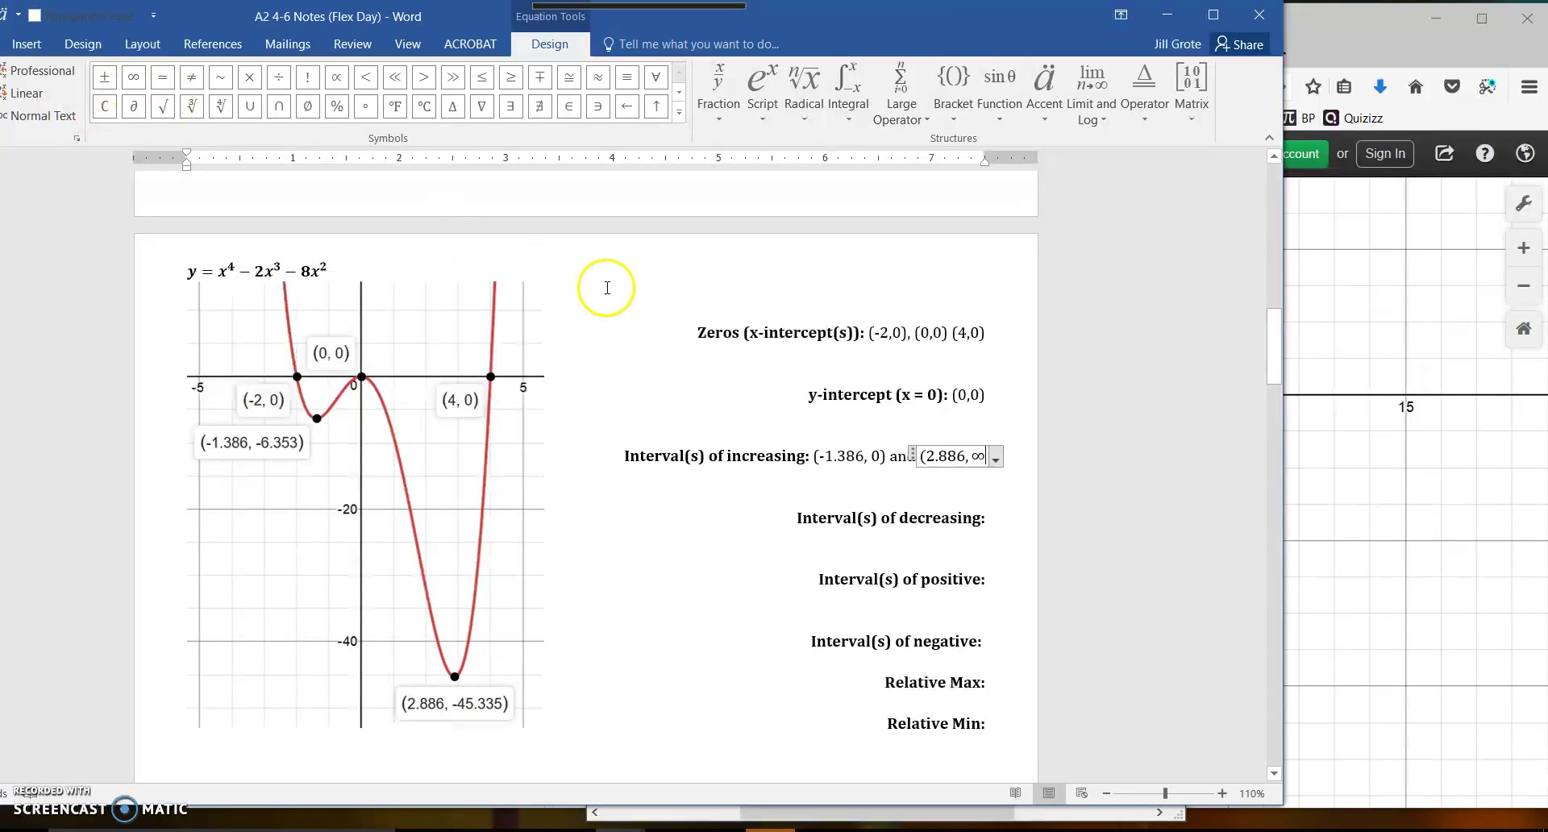
{"action": "type", "text": ")"}
{"action": "left_click", "coordinate": [1015, 514]}
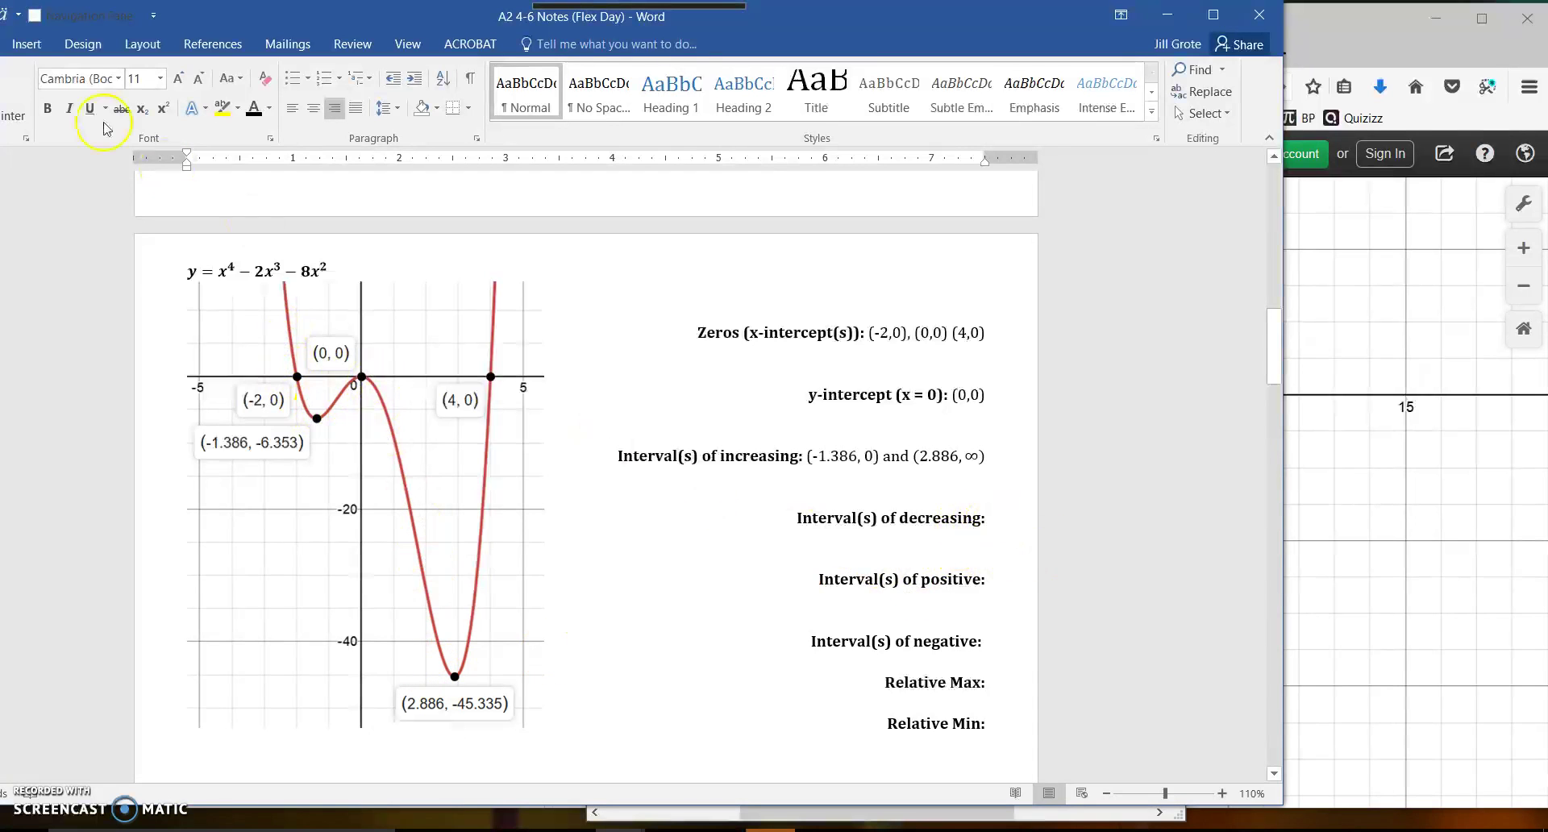
Step: Enter the decreasing interval equation (−∞, −1.386) and (0, 2.886)
{"action": "left_click", "coordinate": [29, 43]}
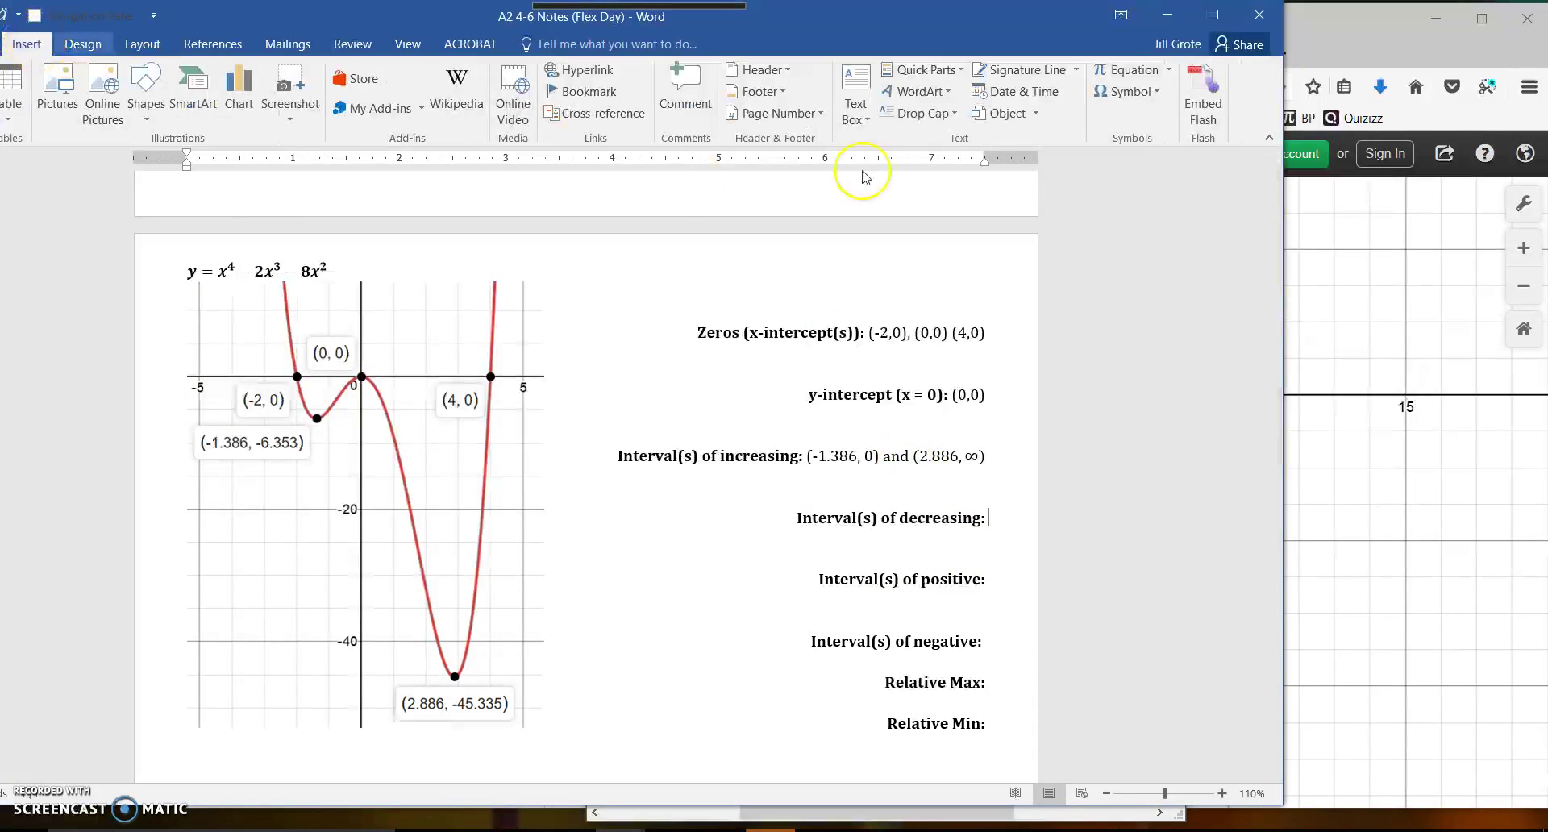
{"action": "left_click", "coordinate": [1128, 69]}
{"action": "type", "text": "("}
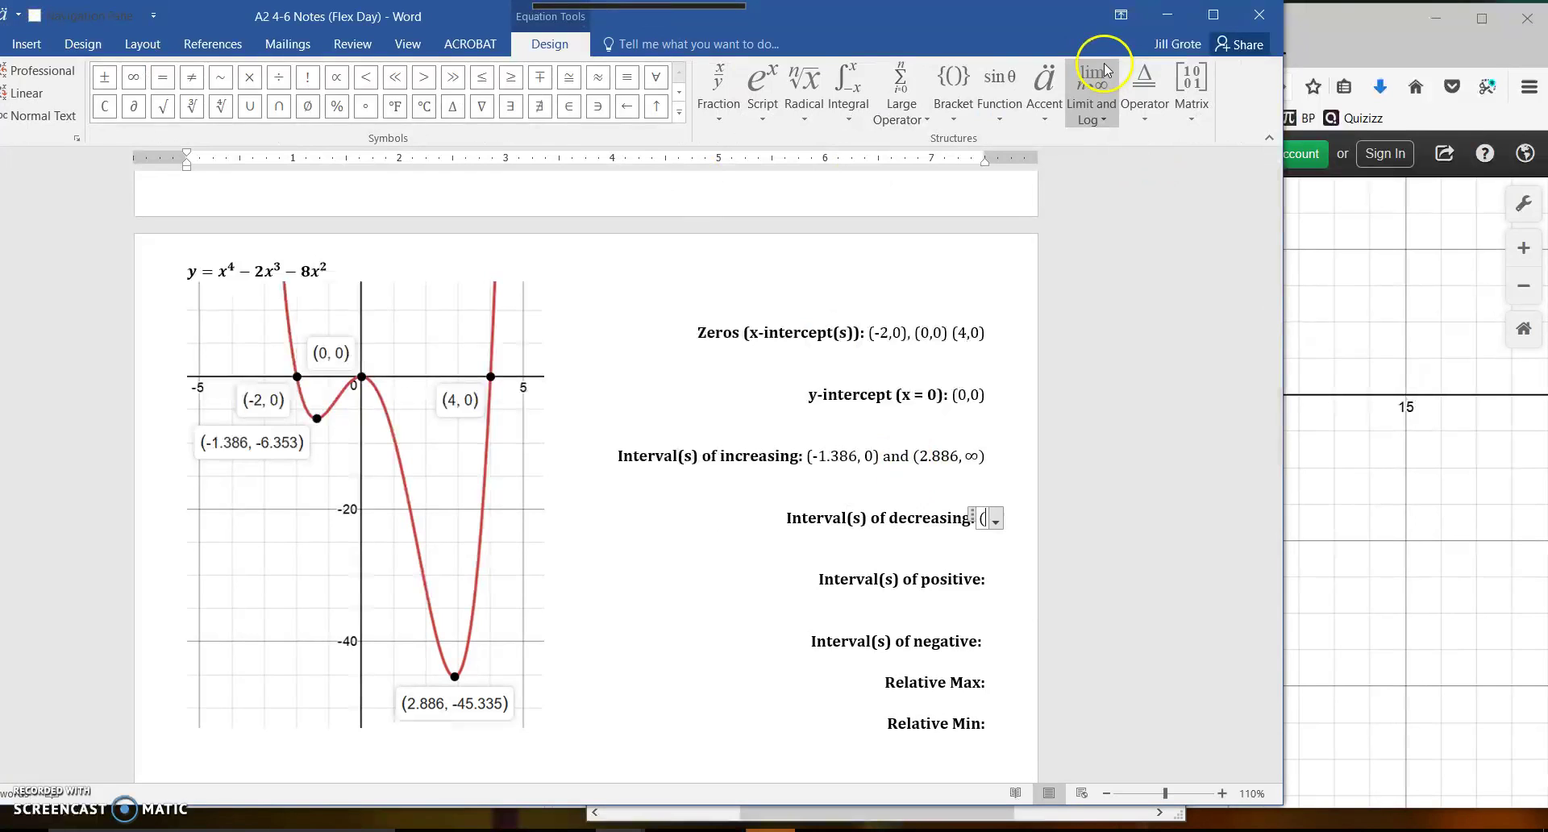
{"action": "type", "text": "-"}
{"action": "left_click", "coordinate": [137, 80]}
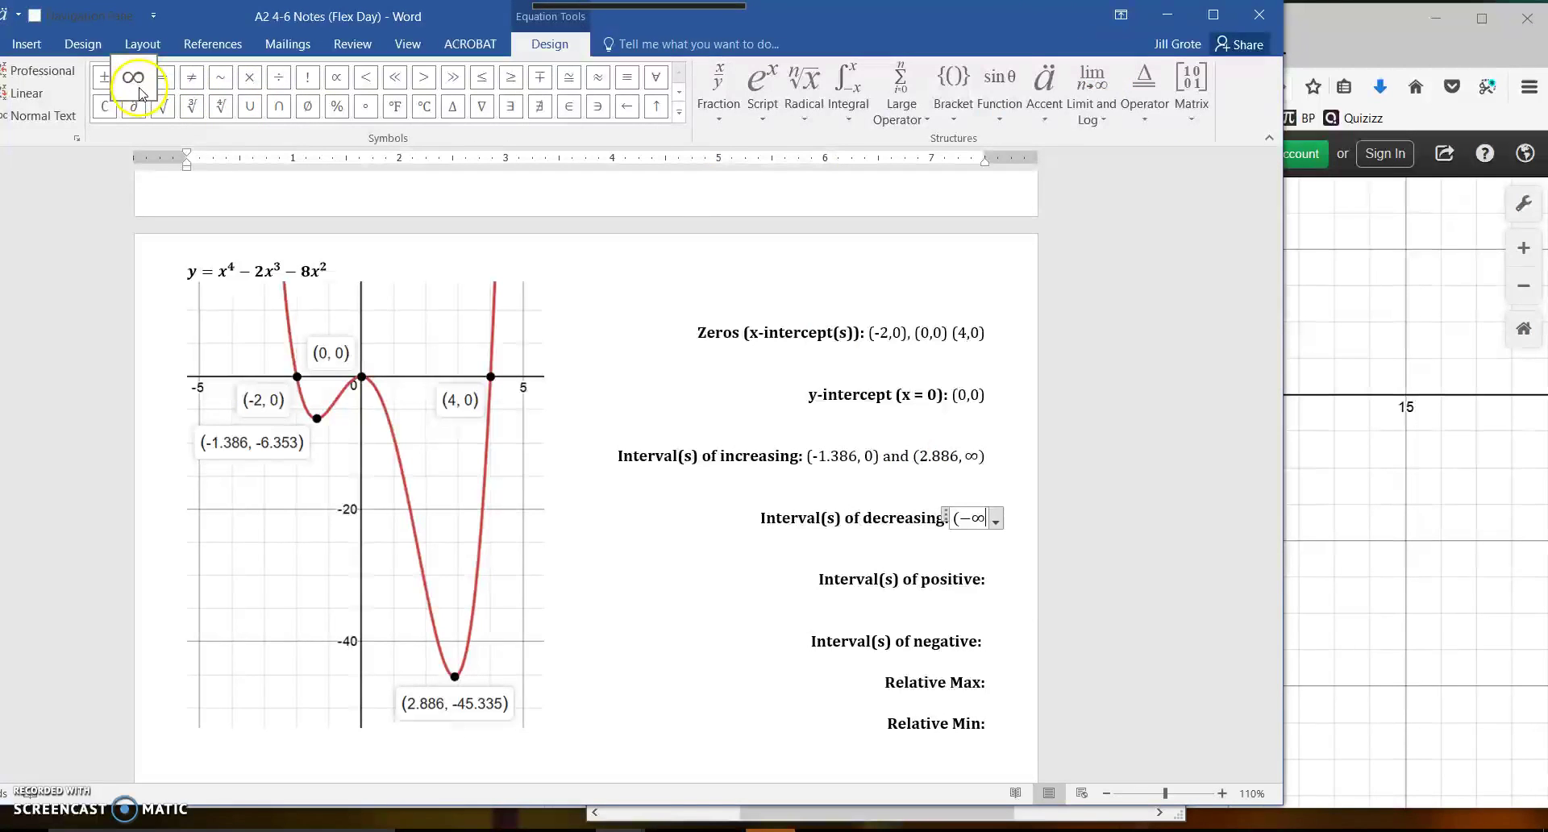
{"action": "type", "text": ","}
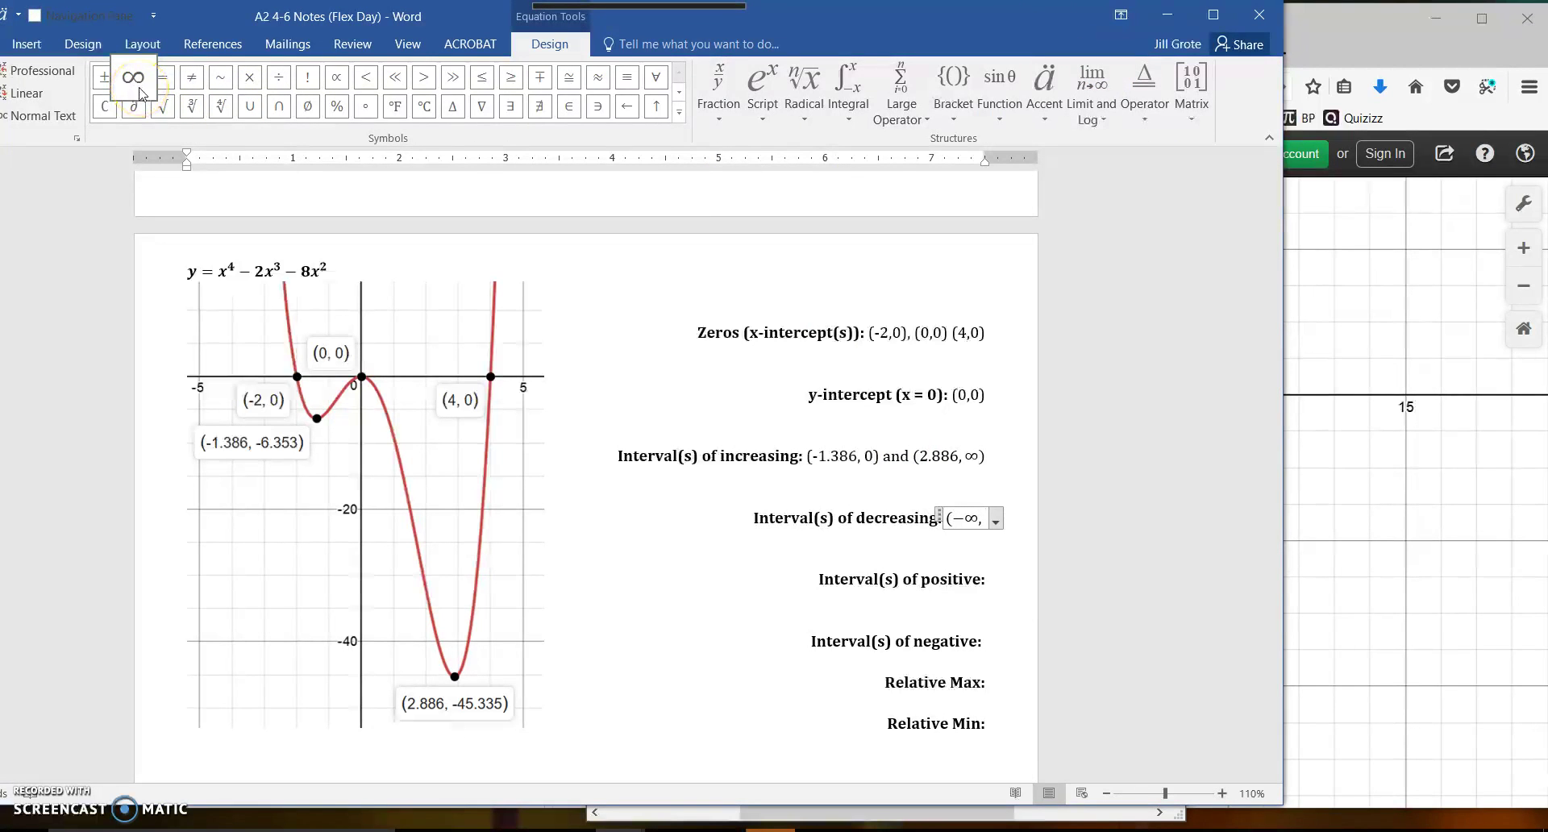
{"action": "type", "text": "-1."}
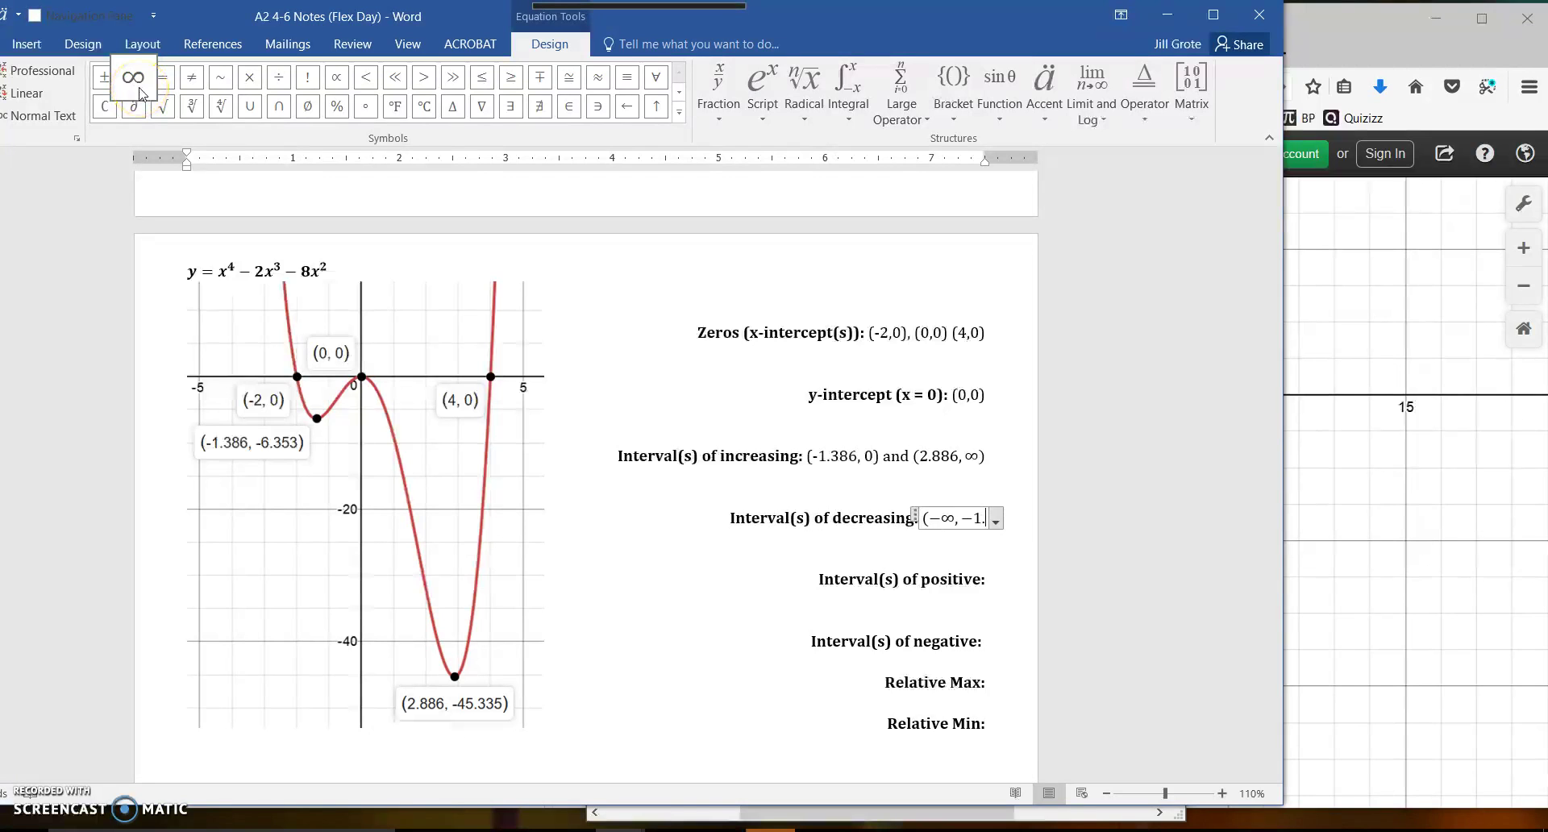
{"action": "type", "text": "386"}
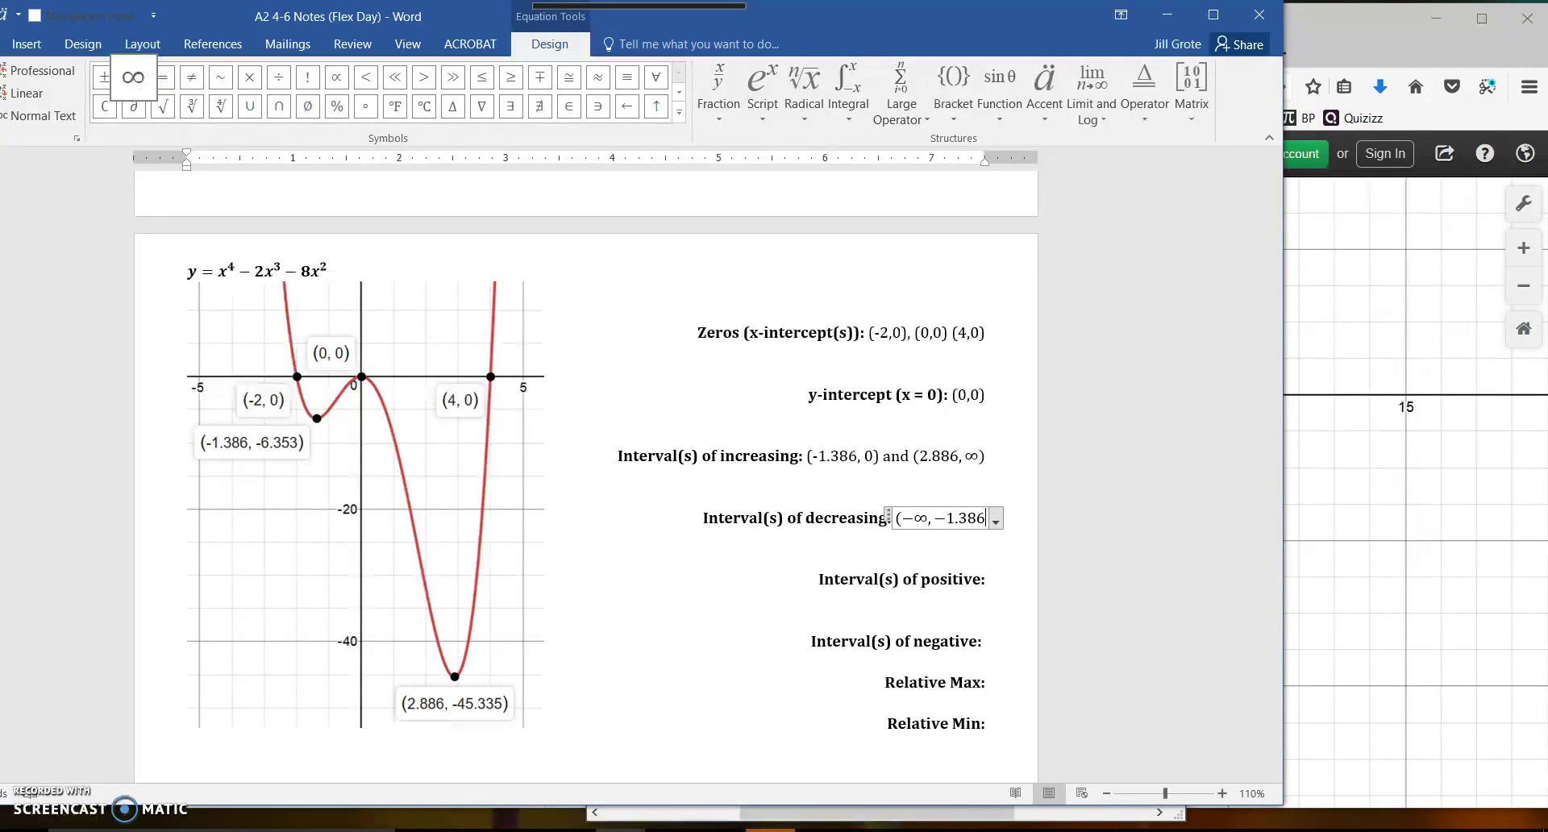
{"action": "type", "text": ")amd"}
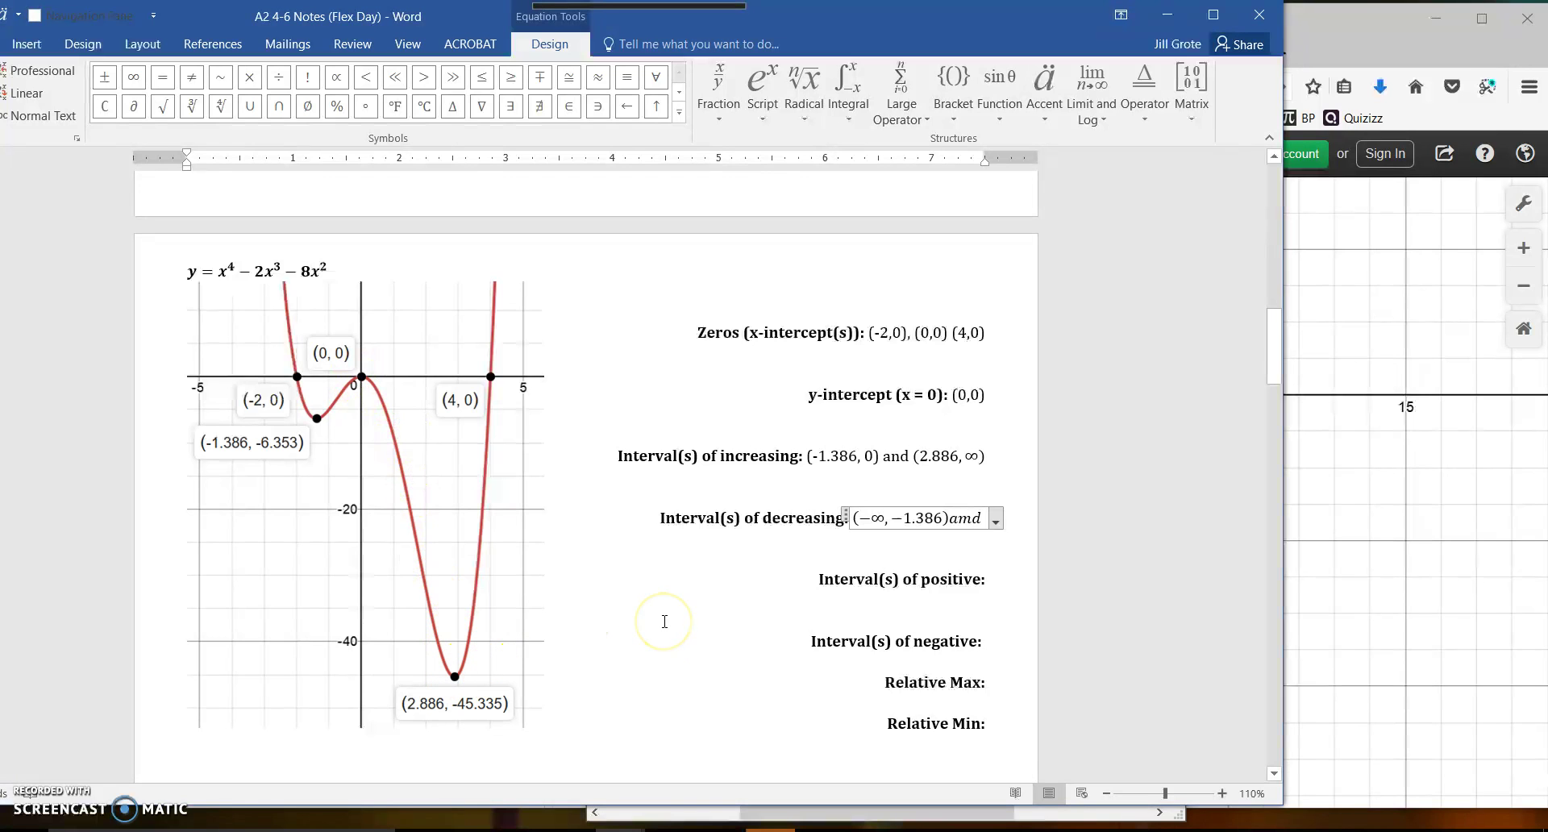
{"action": "key", "text": "BackSpace"}
{"action": "key", "text": "BackSpace"}
{"action": "type", "text": "n"}
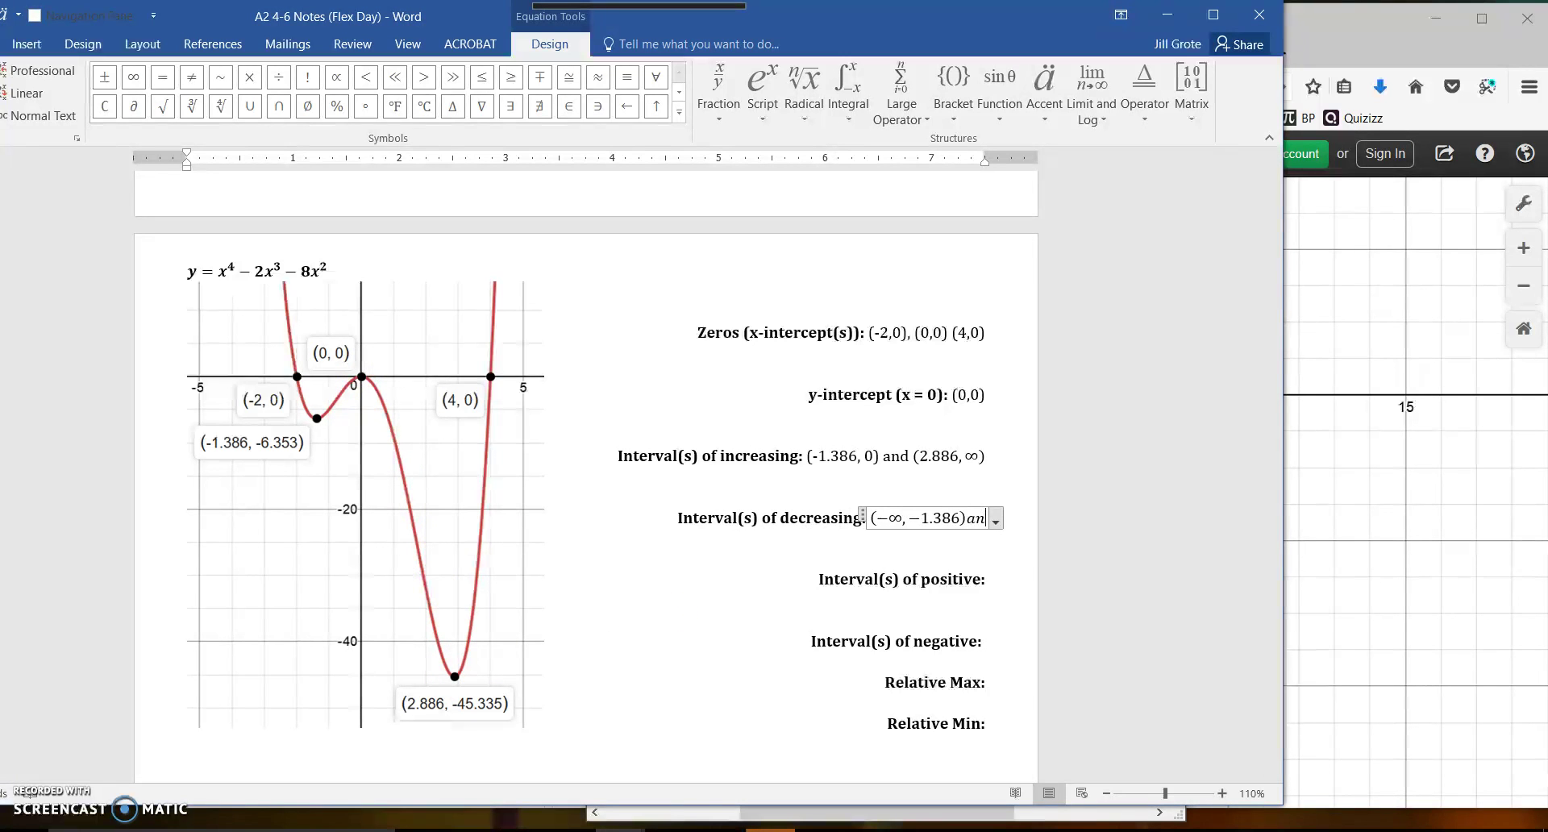
{"action": "type", "text": "d (0,"}
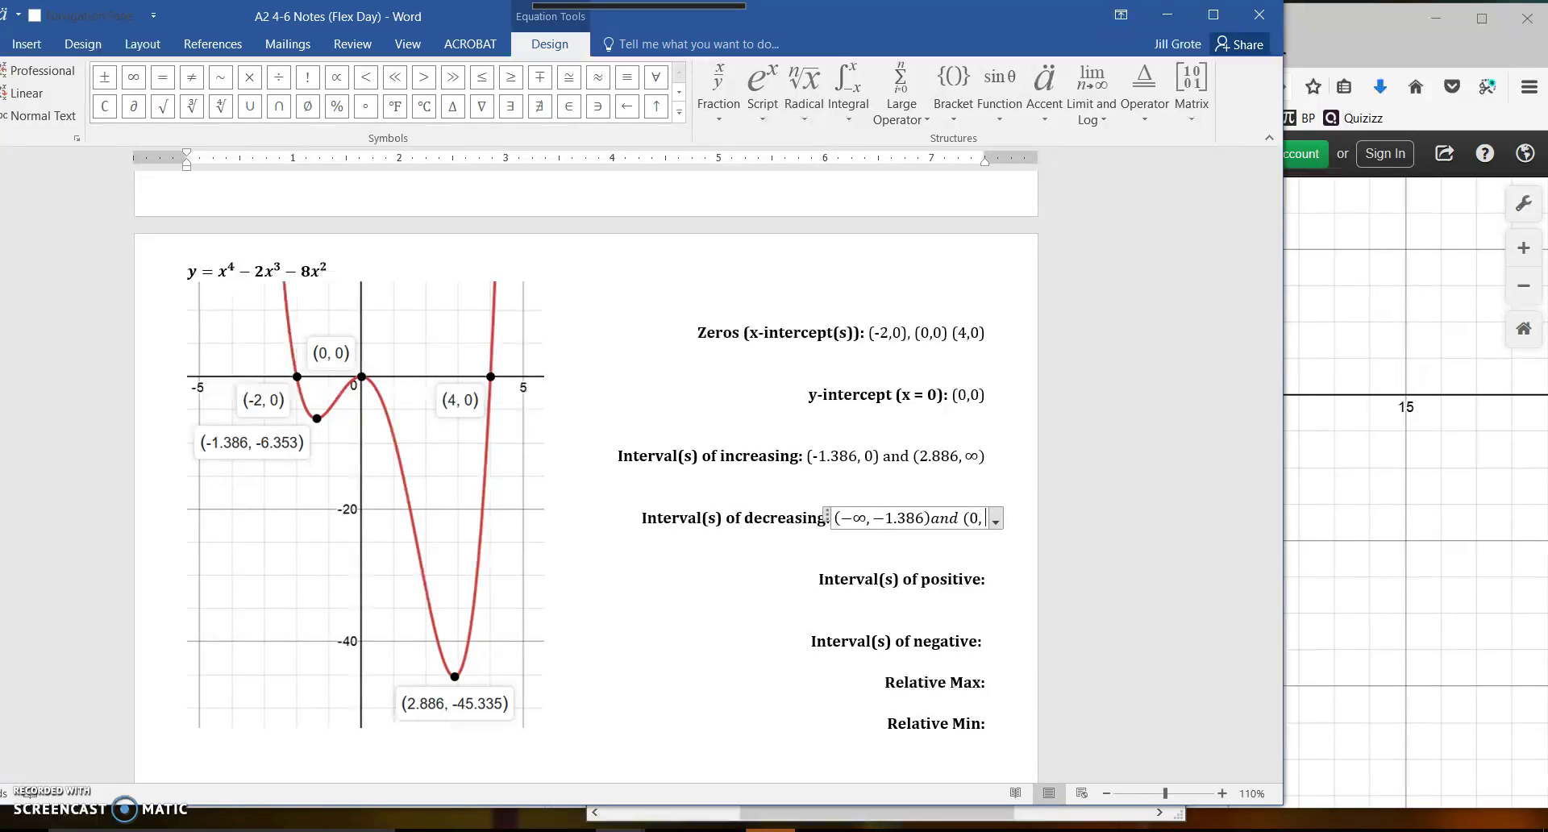
{"action": "type", "text": " 2.88"}
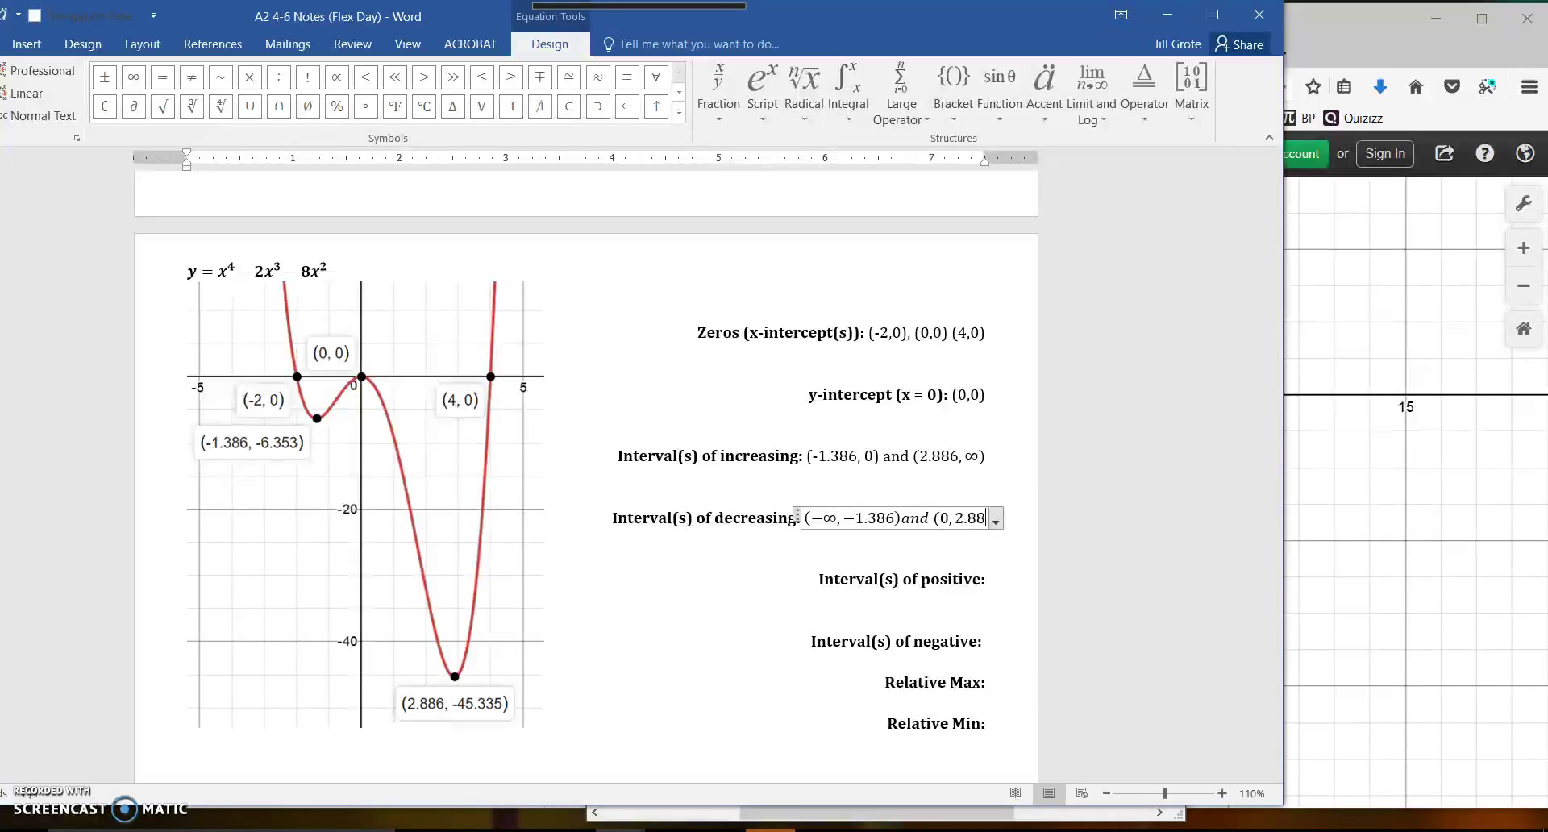
{"action": "type", "text": "6)"}
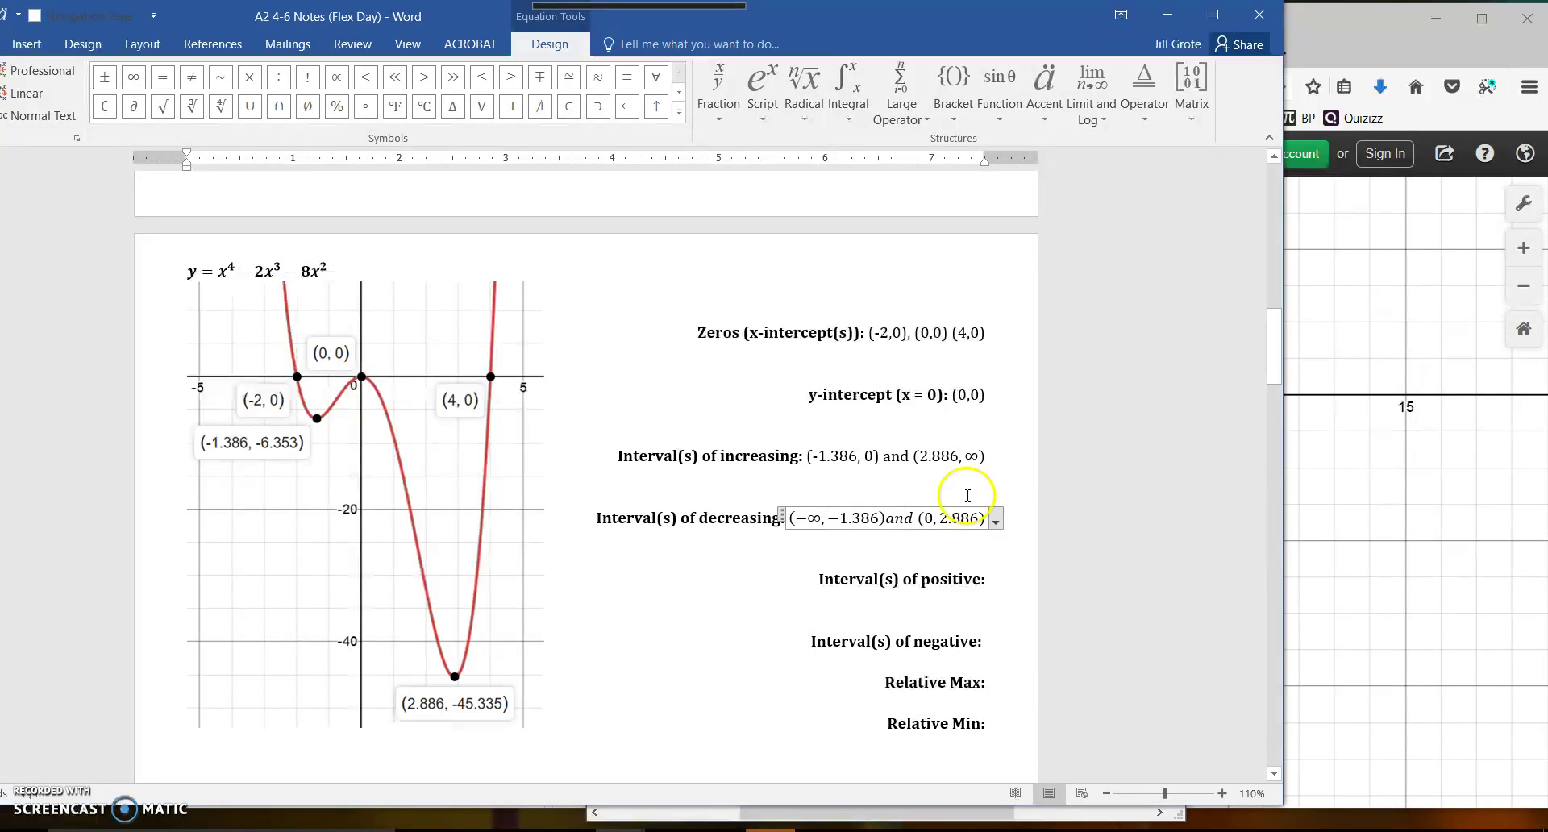
{"action": "left_click", "coordinate": [991, 582]}
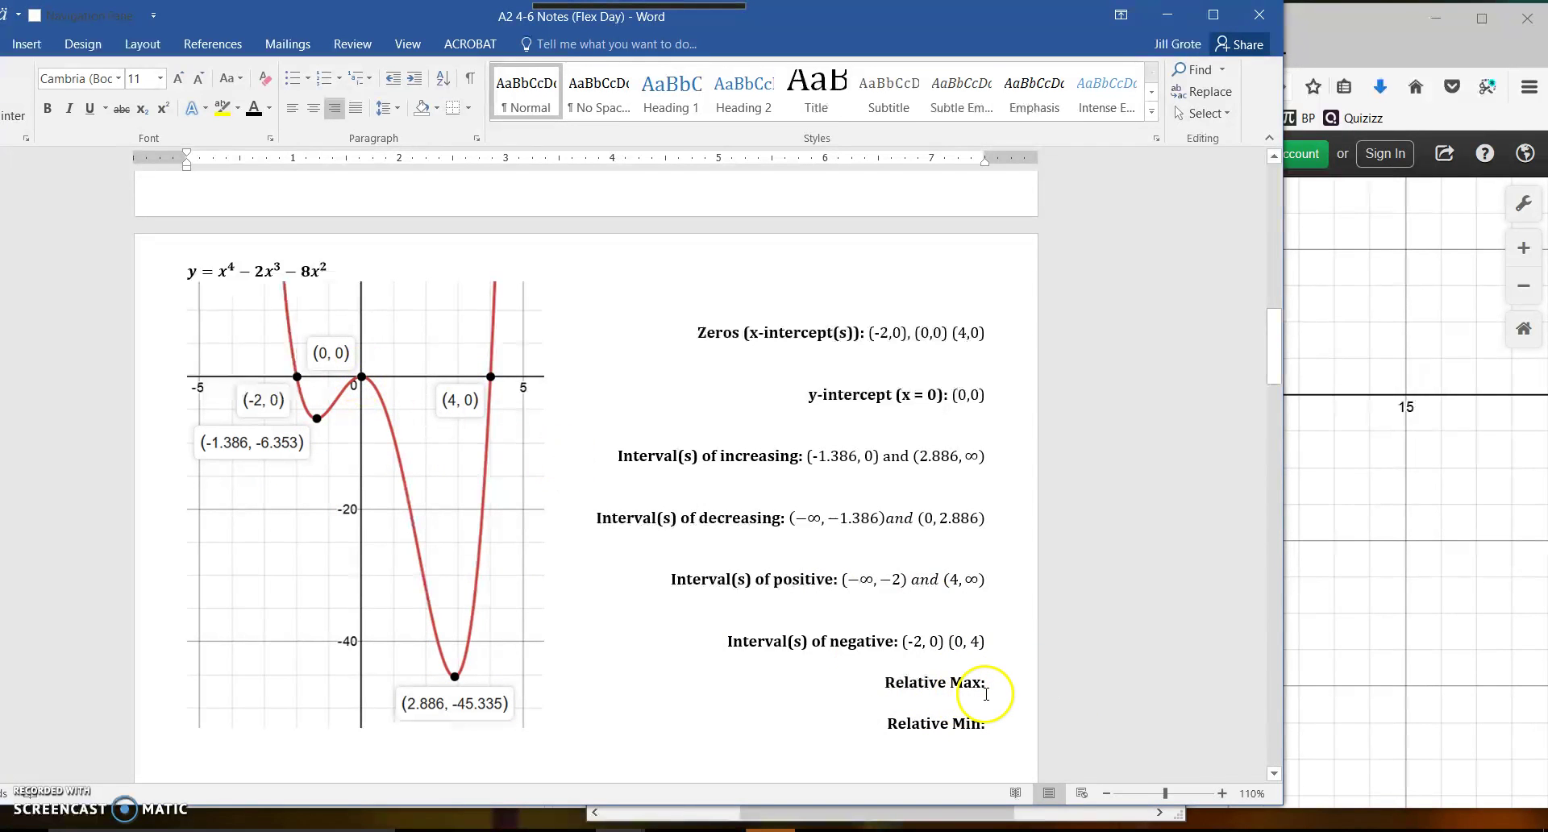
Step: Enter Relative Max: 0 and Relative Min: -45.335 on the quartic's properties list
{"action": "type", "text": "0"}
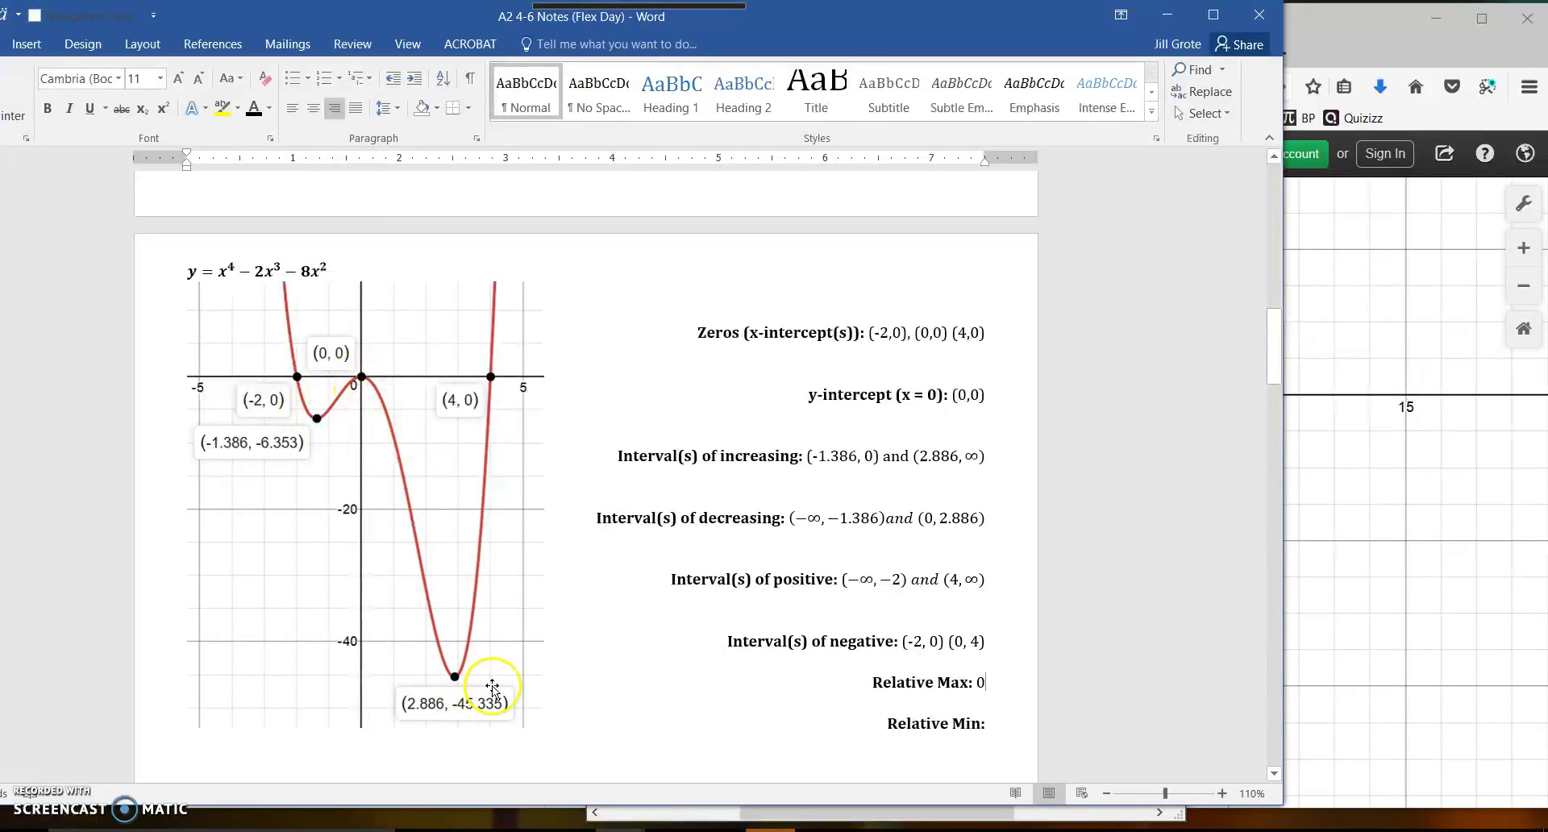
{"action": "left_click", "coordinate": [996, 723]}
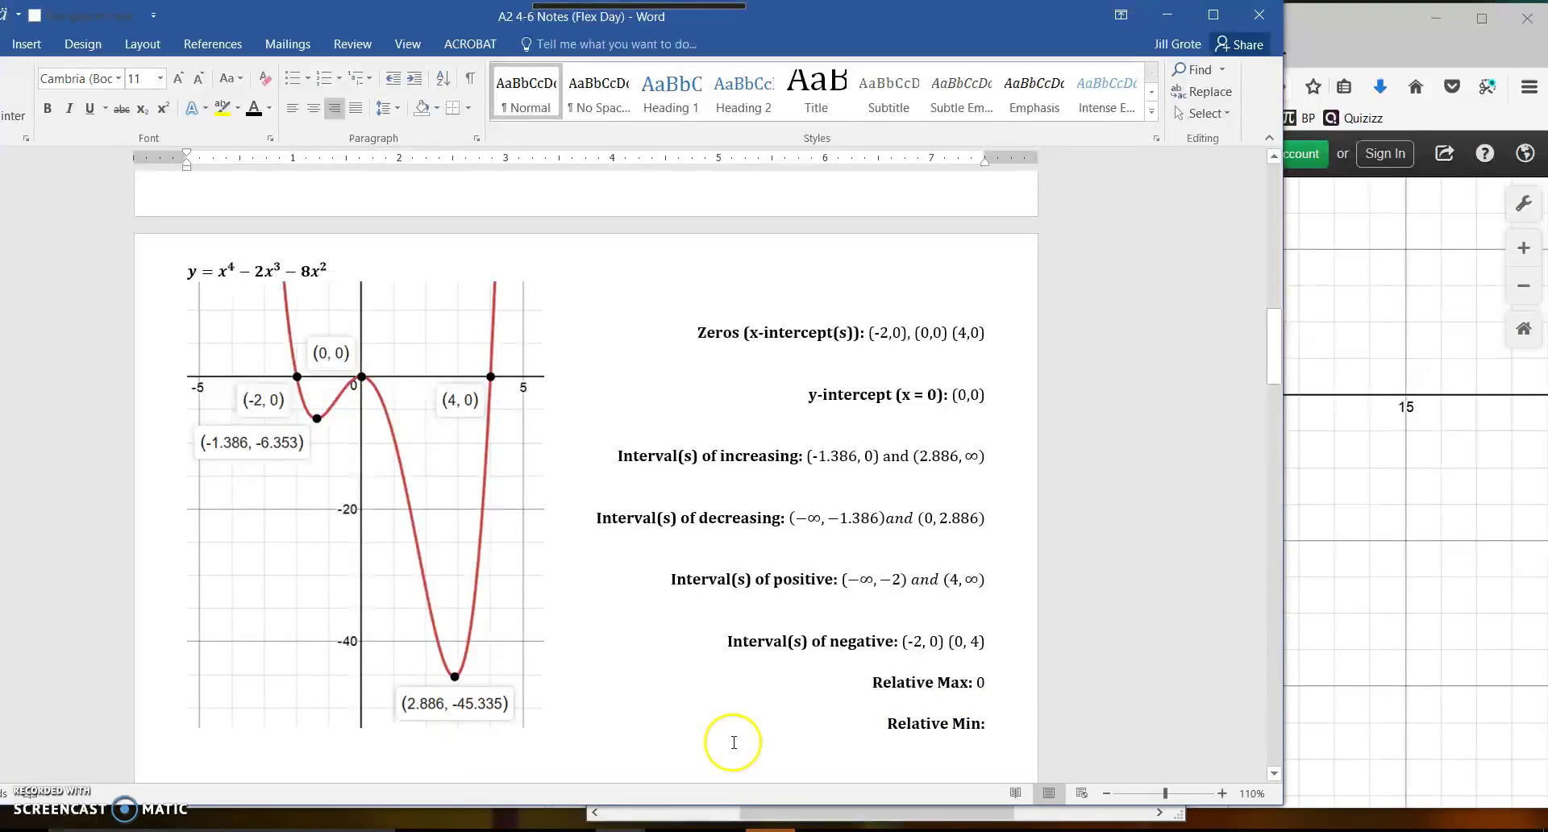
{"action": "type", "text": "-45"}
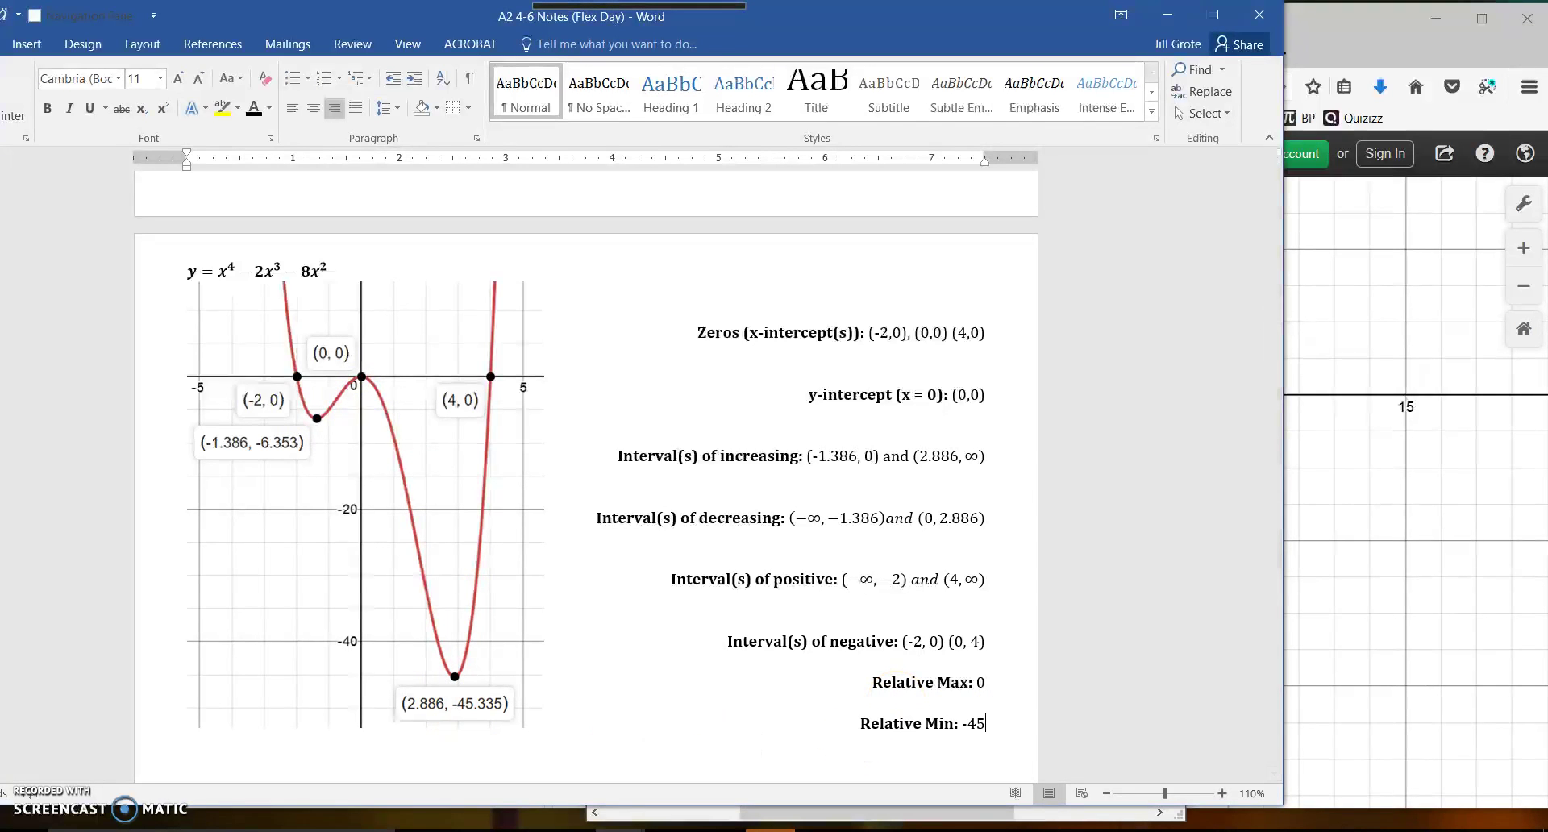
{"action": "type", "text": ".335"}
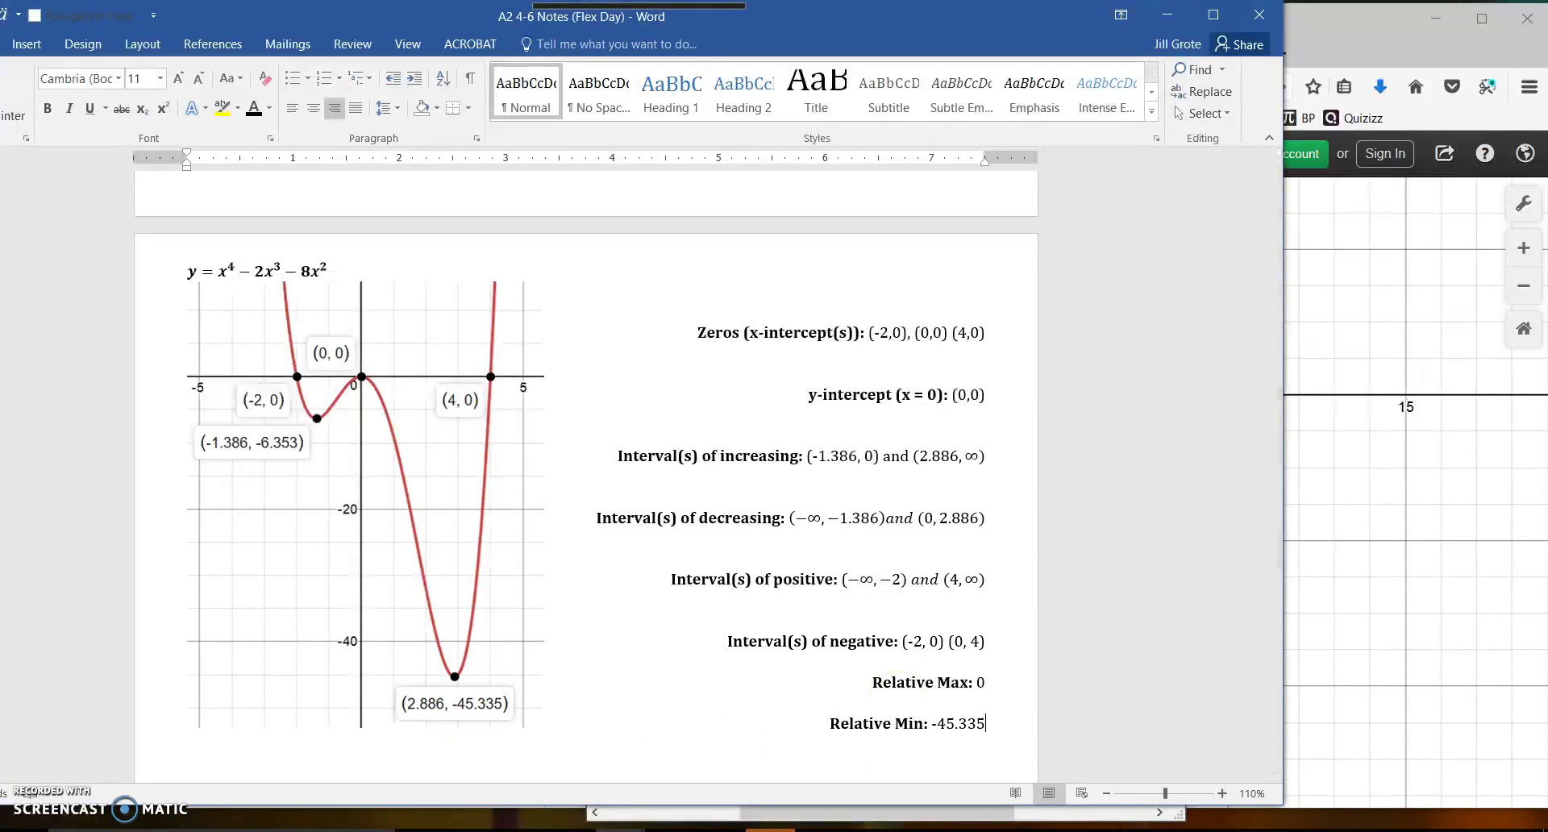